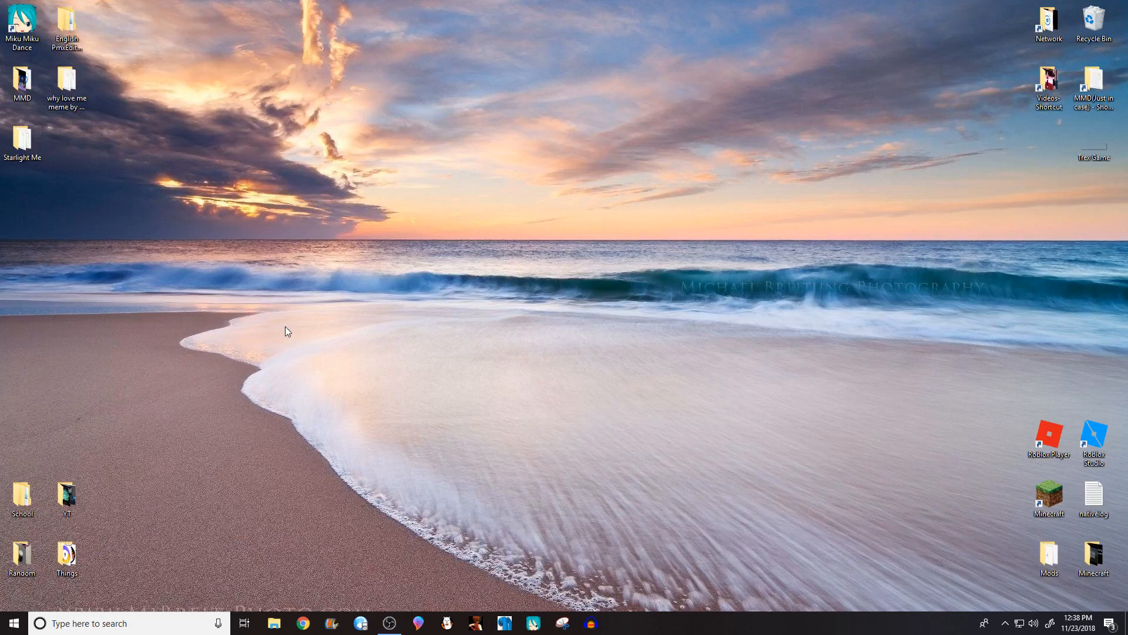
Step: Create a new desktop folder named Model
right_click(39, 192)
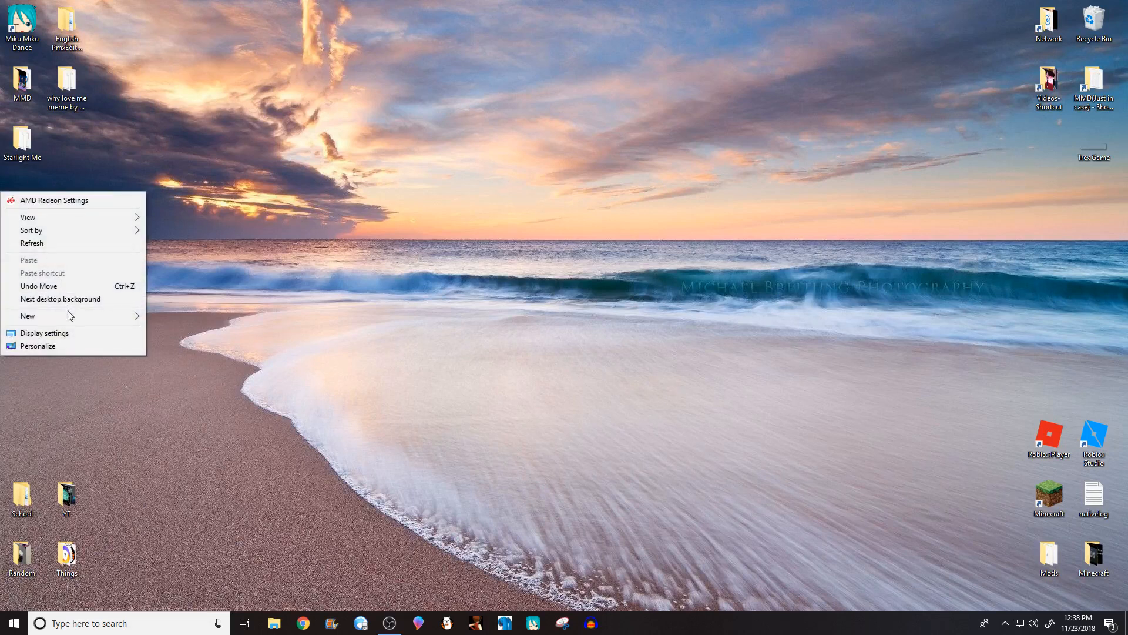
mouse_move(123, 316)
left_click(172, 317)
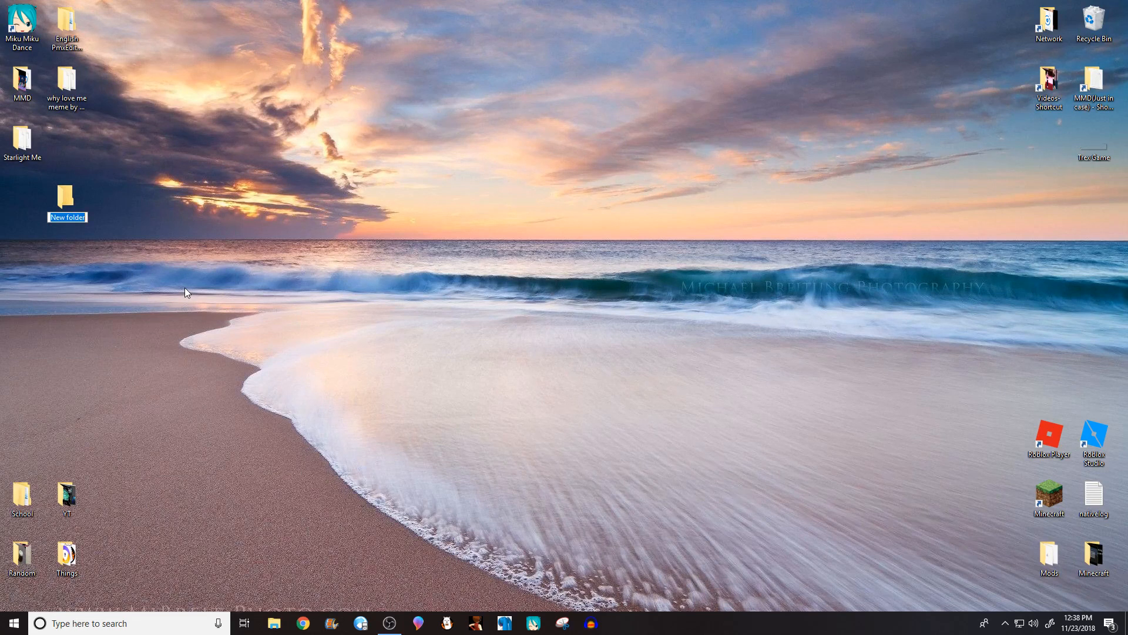
type("Model")
key("Return")
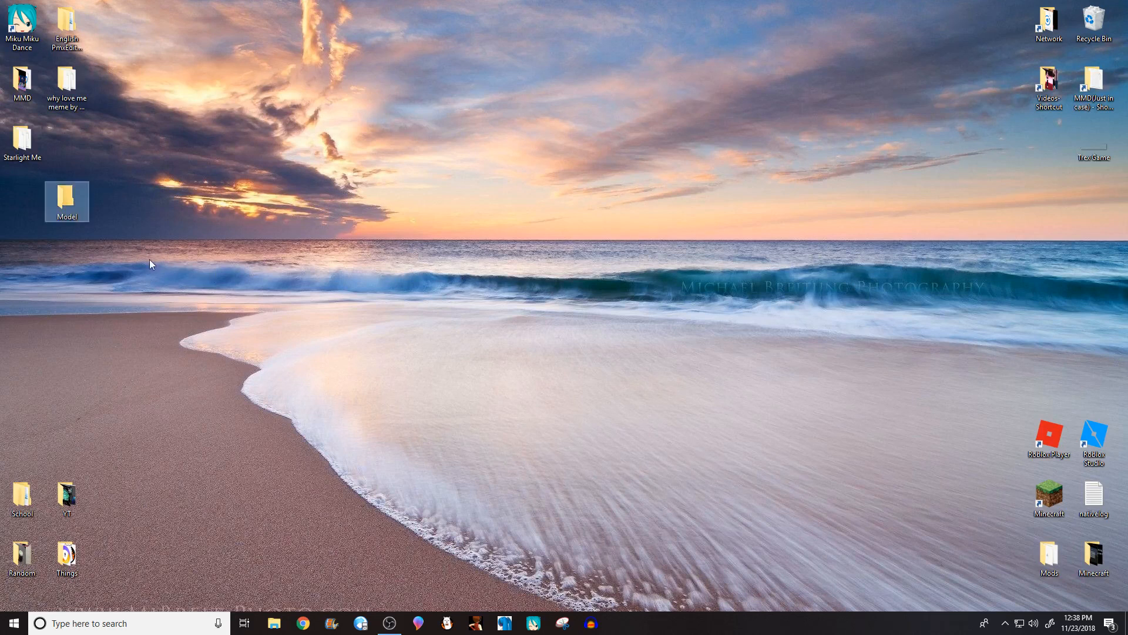
Step: Open the TDA Base folder, found inside the tda_base download in the desktop's MMD folder
double_click(11, 89)
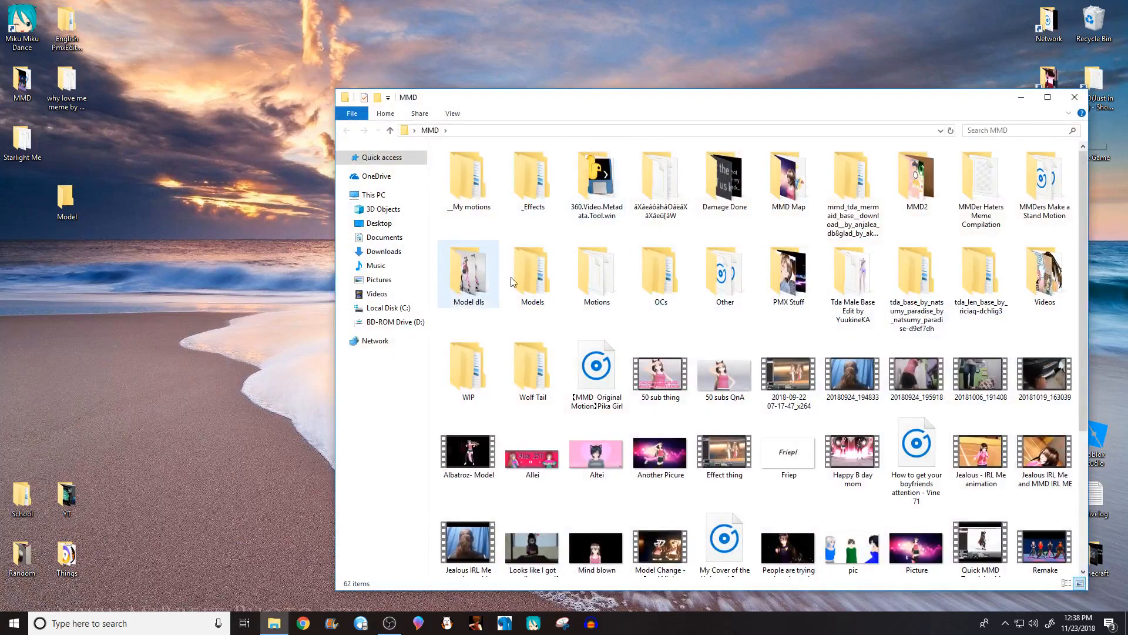
double_click(898, 265)
double_click(469, 166)
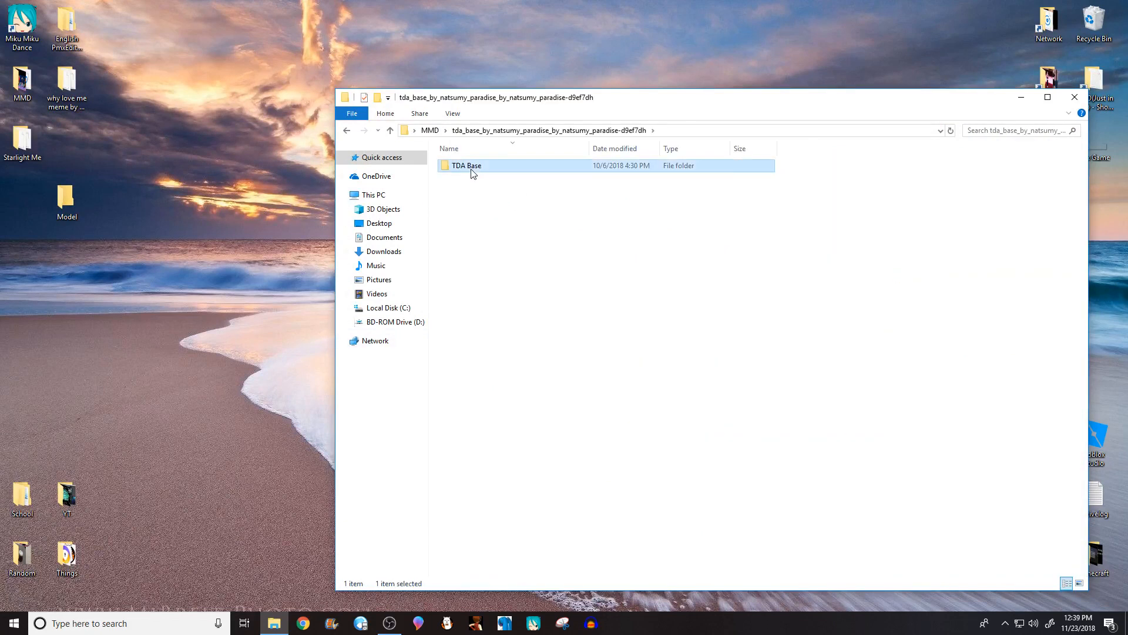
left_click(347, 130)
left_click(348, 130)
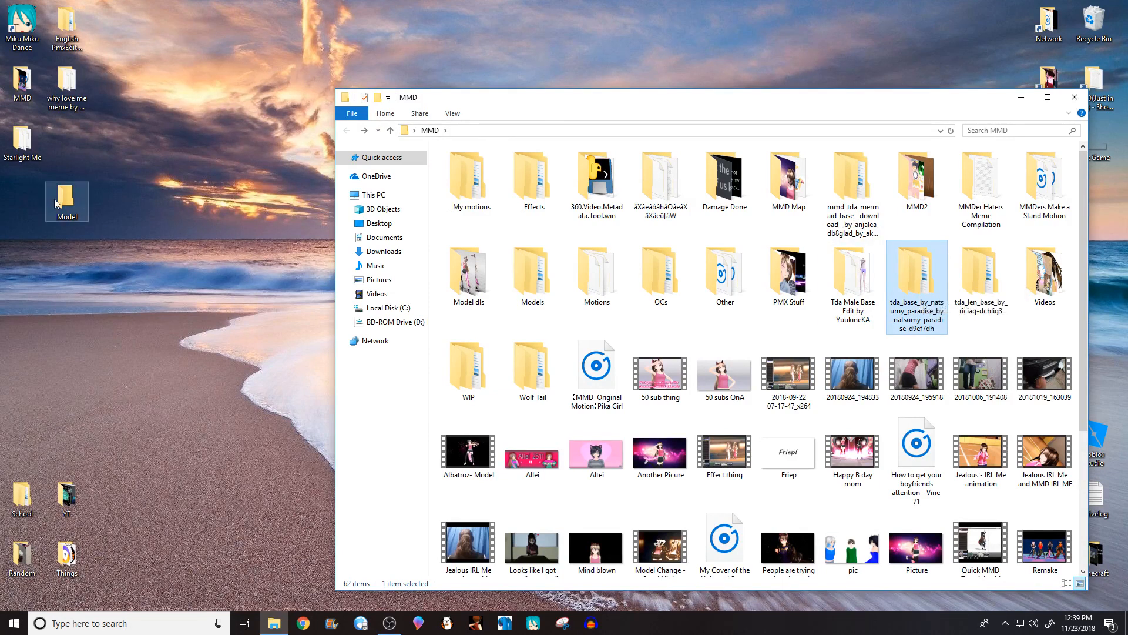
double_click(919, 278)
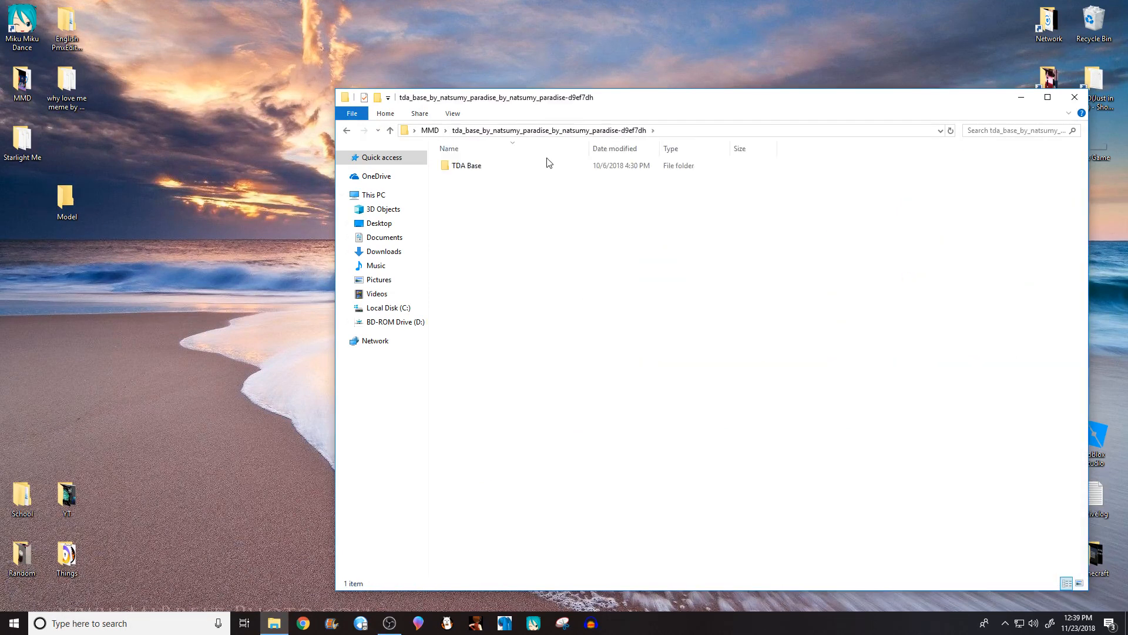
double_click(504, 168)
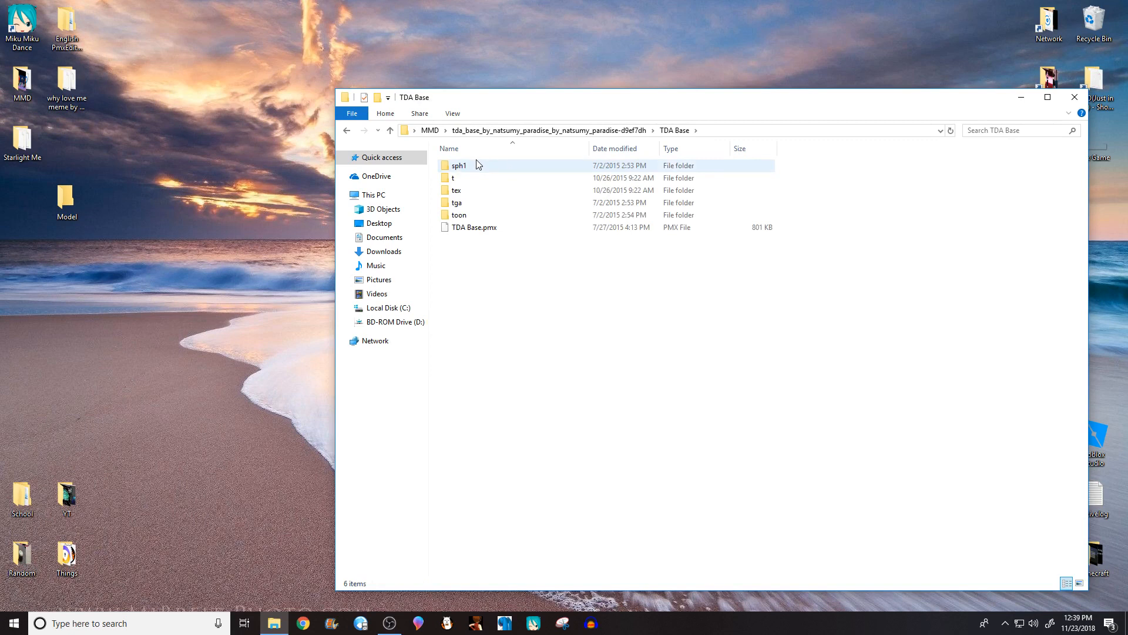
Step: Copy everything in TDA Base into the desktop's Model folder and line the Model icon up beneath the Starlight Me folder
left_click(479, 165)
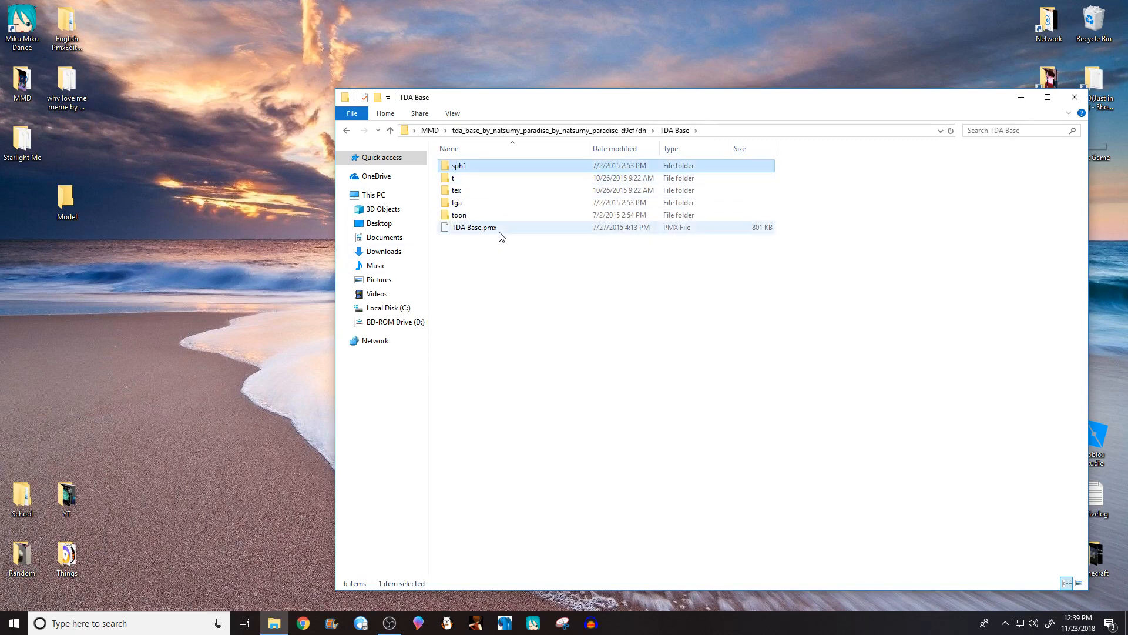
key("ctrl+a")
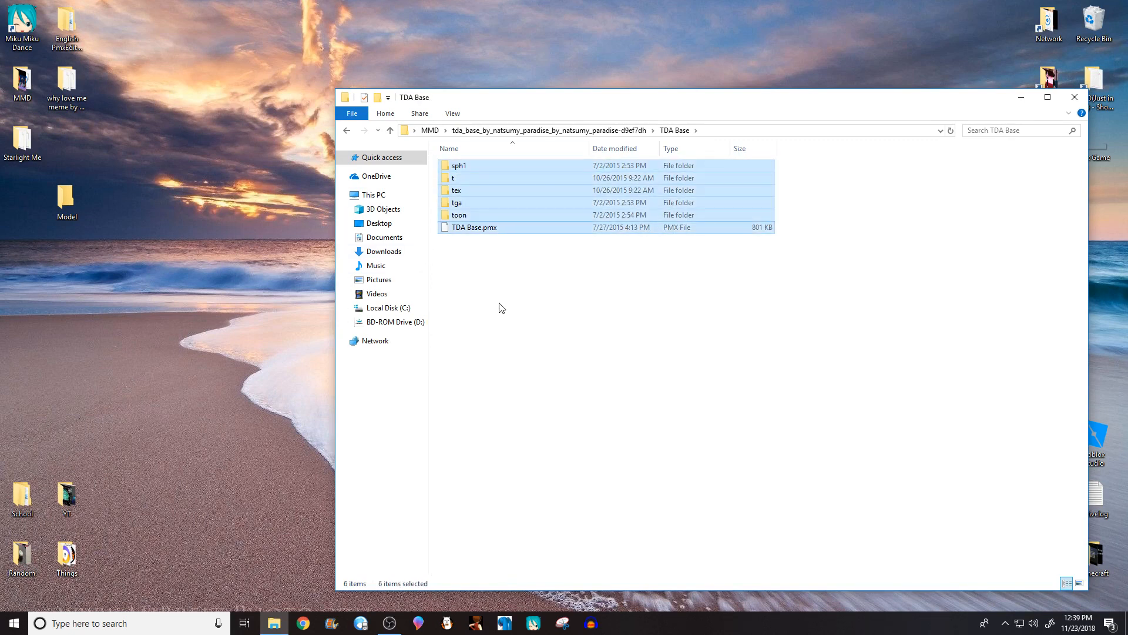
double_click(79, 194)
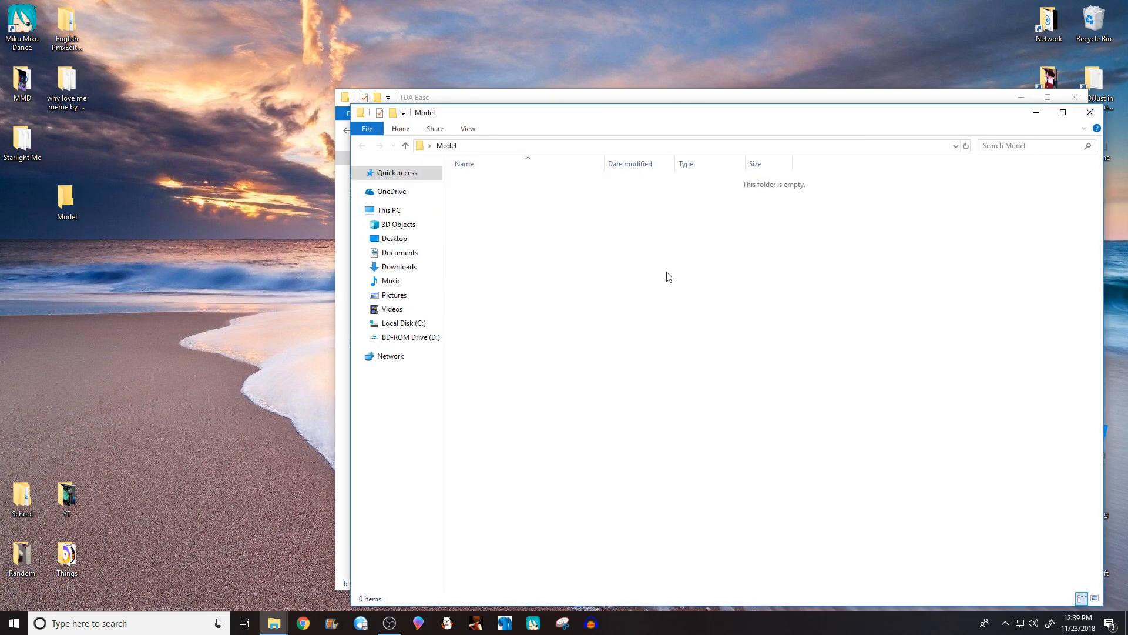
key("ctrl+v")
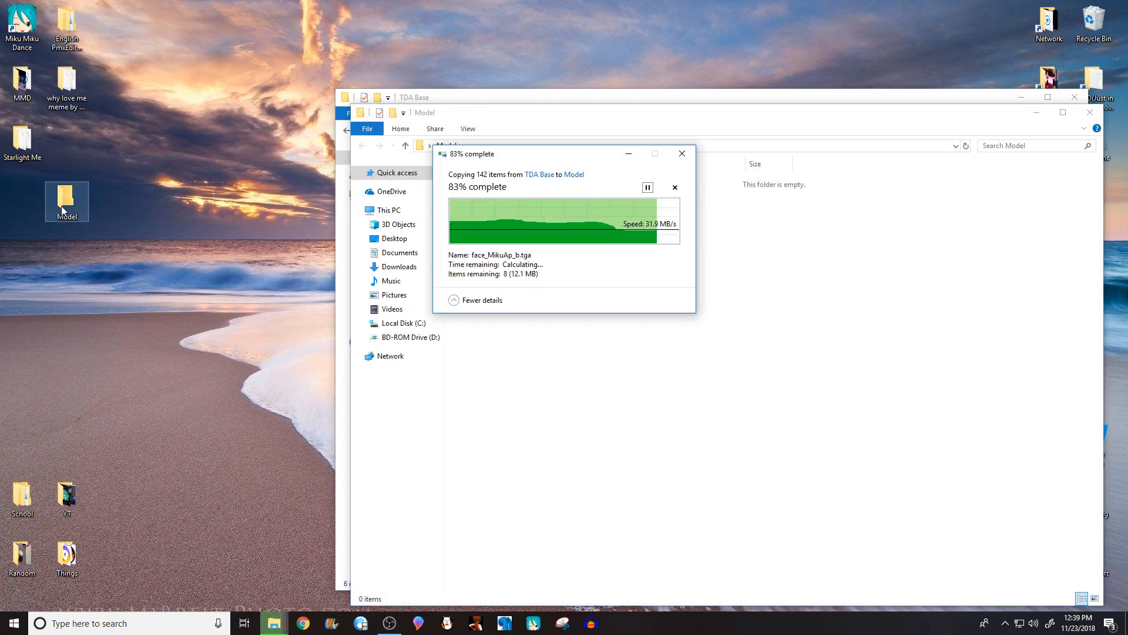
left_click_drag(66, 208, 43, 210)
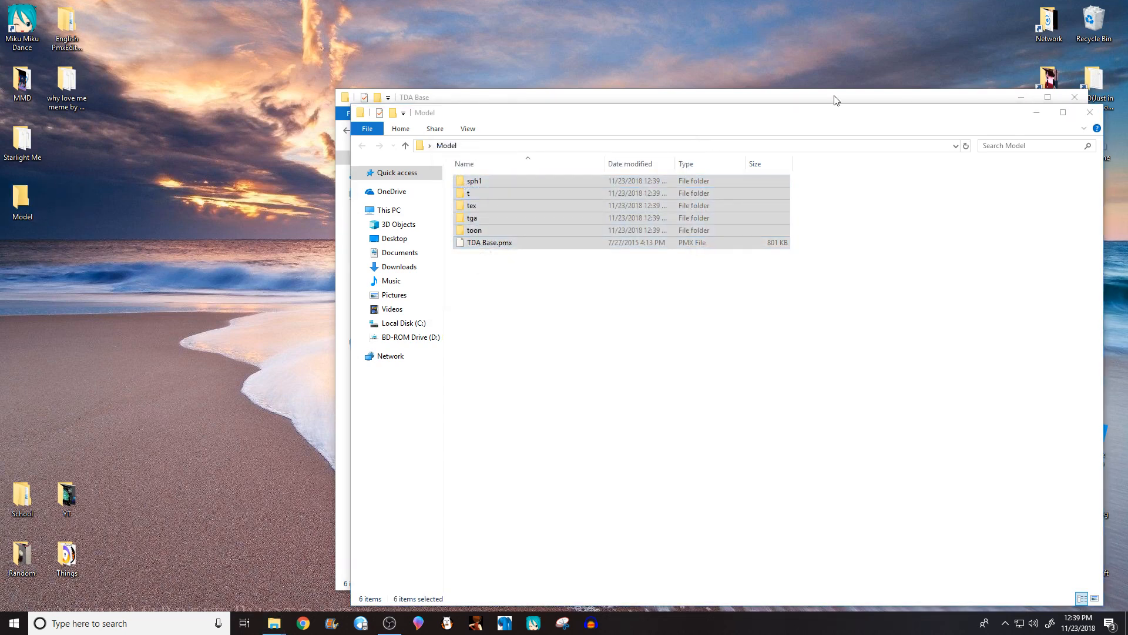
Step: Go from TDA Base to the PMX Stuff folder inside MMD and search it for "shirt"
left_click(733, 98)
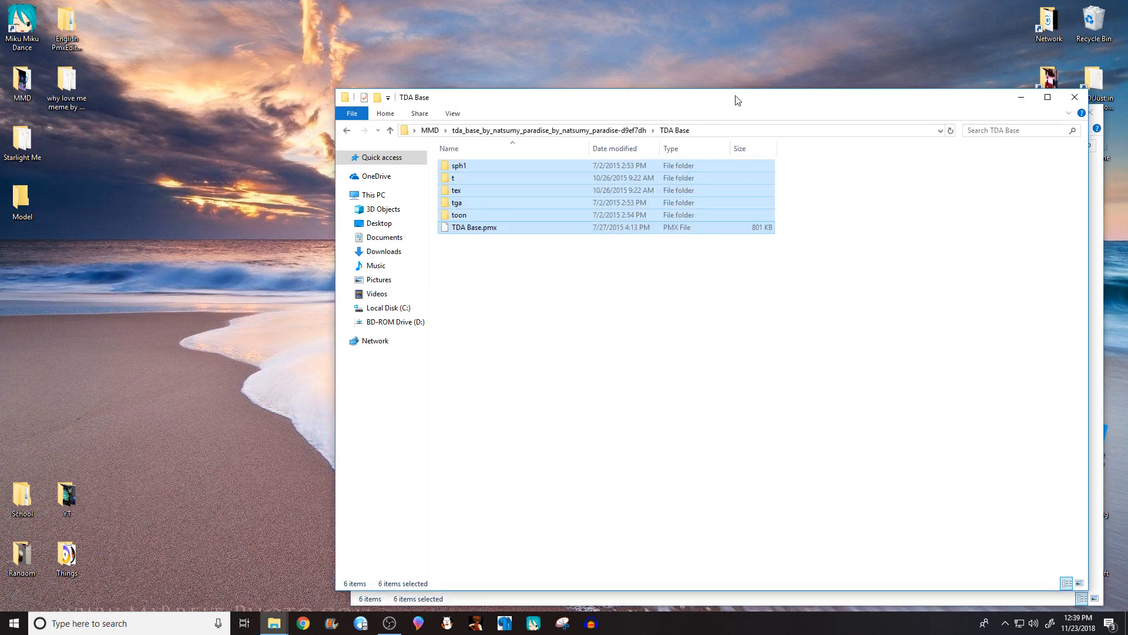
left_click(430, 130)
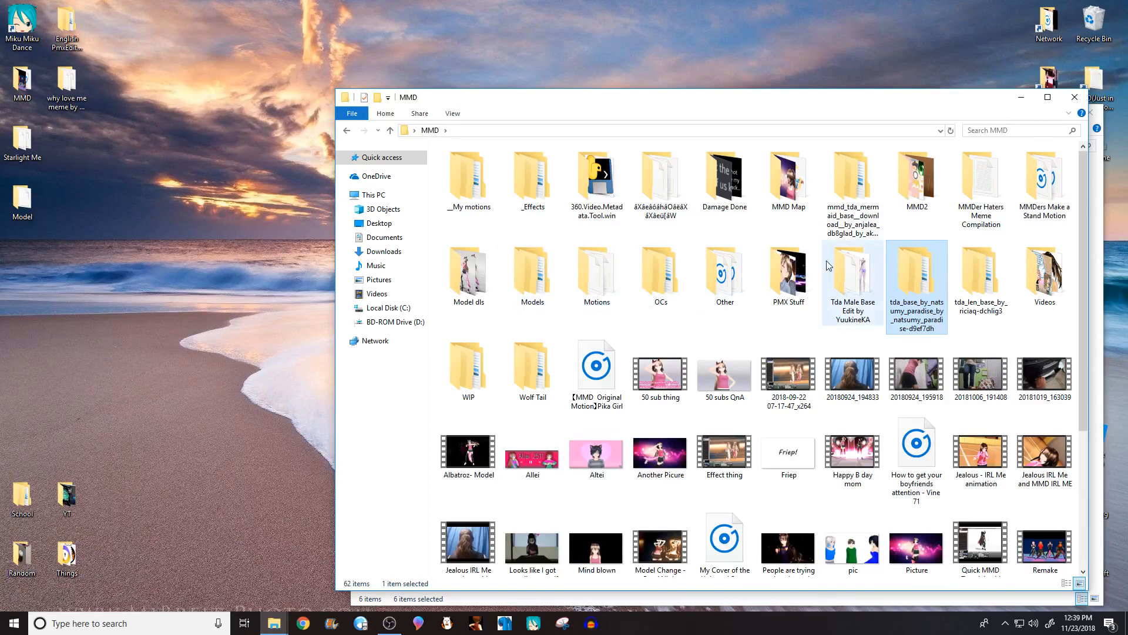
double_click(797, 268)
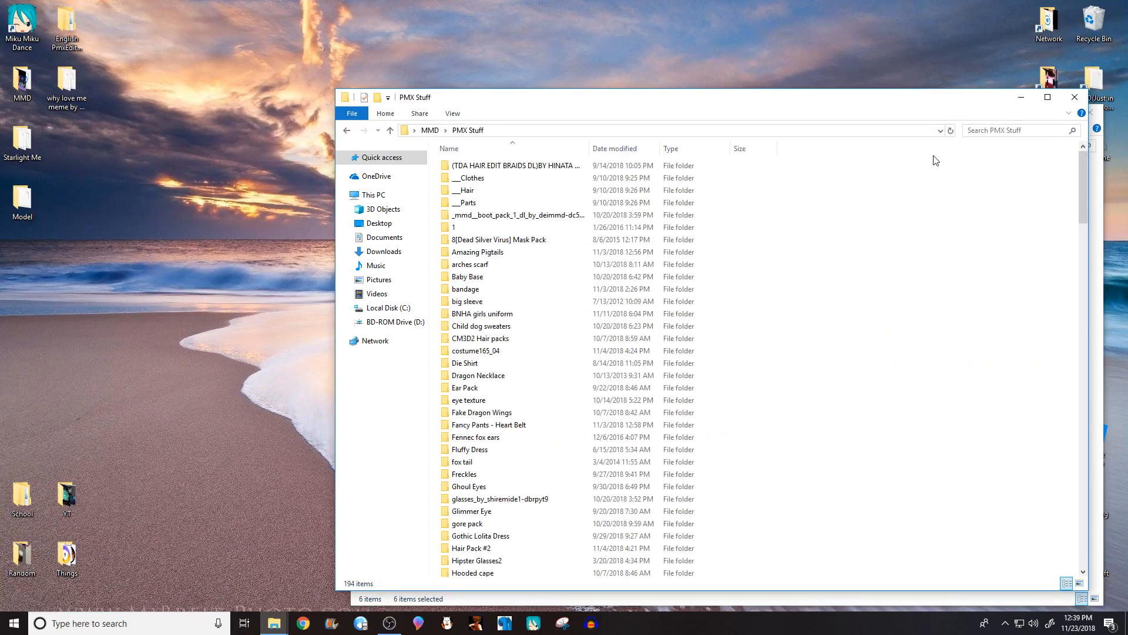
left_click(992, 132)
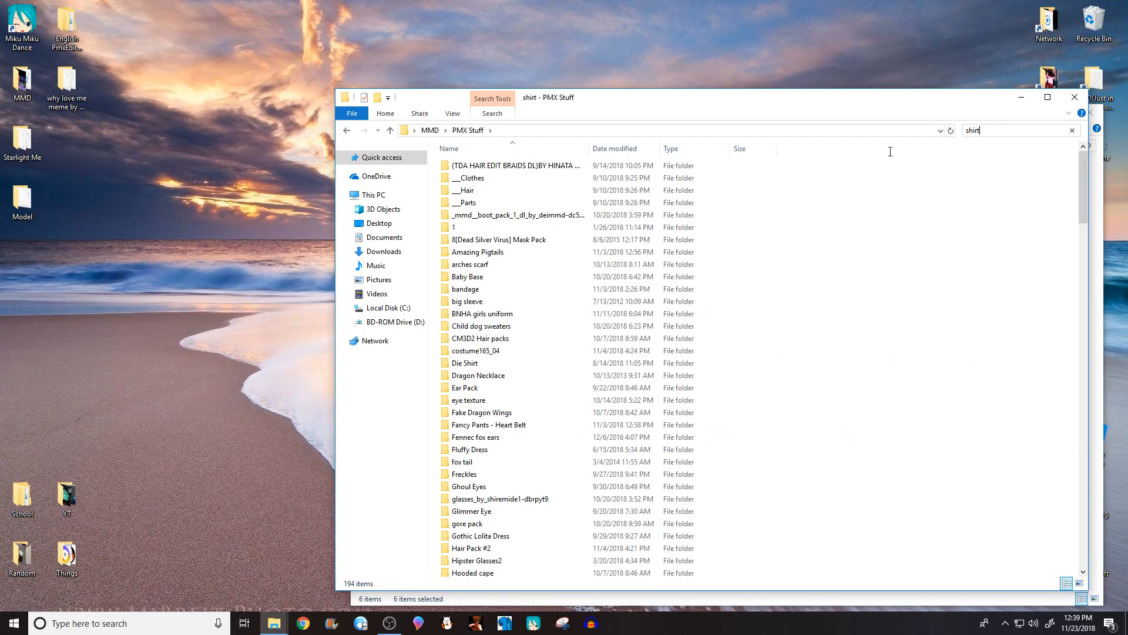
type("shirt")
key("Return")
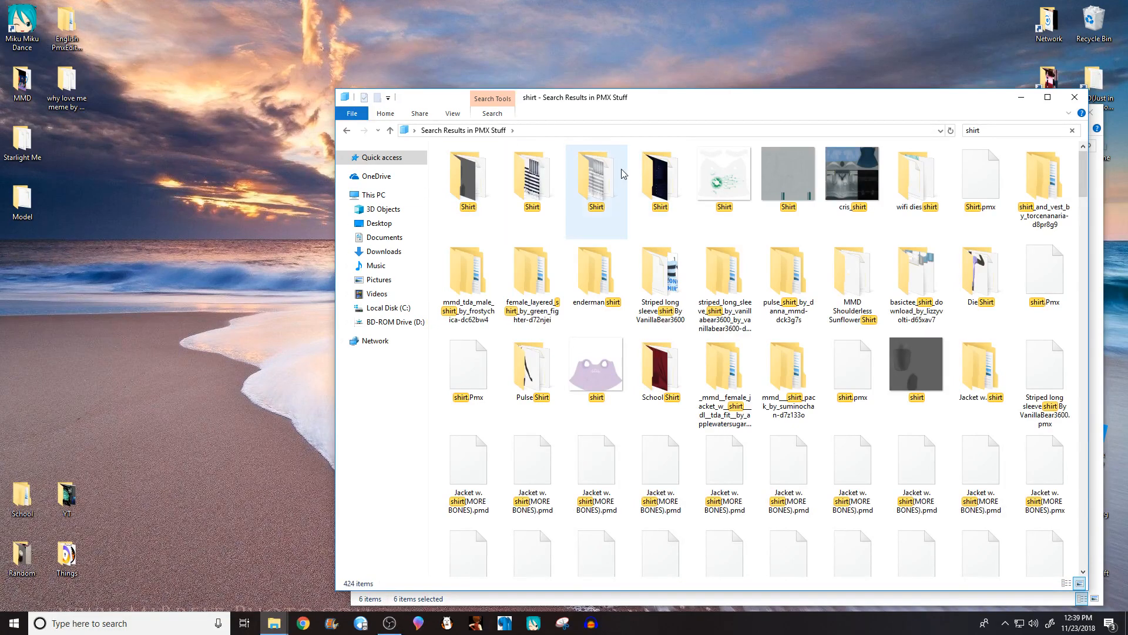
Step: Copy shirt.pmx and the shirt image from the first Shirt folder in the results into the Model folder
double_click(469, 175)
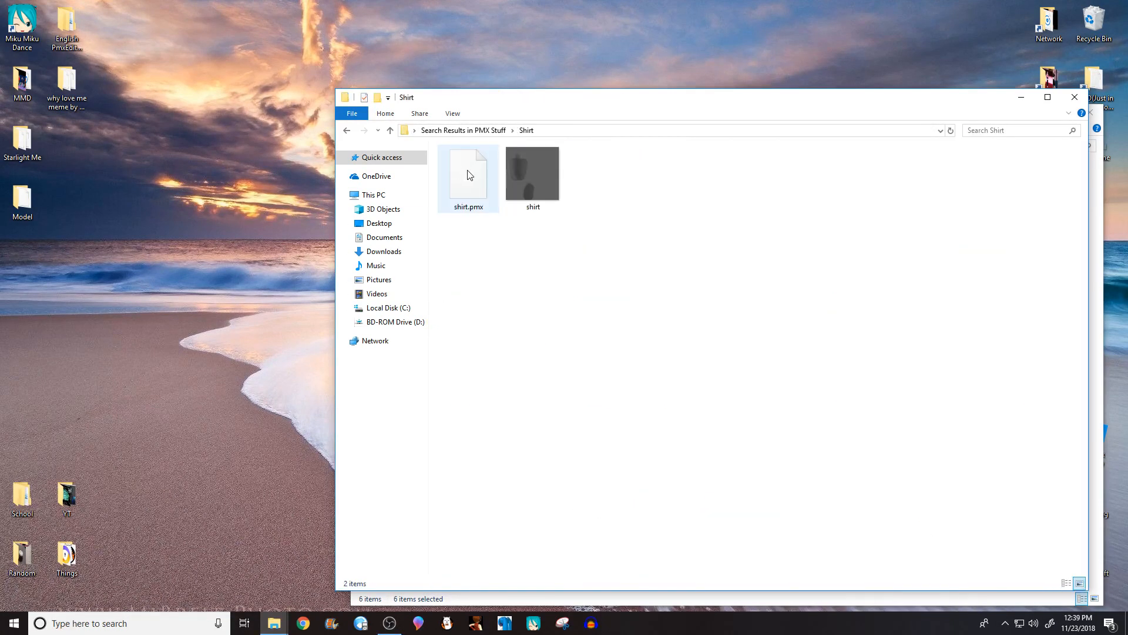
left_click(468, 174)
left_click(546, 170, "ctrl")
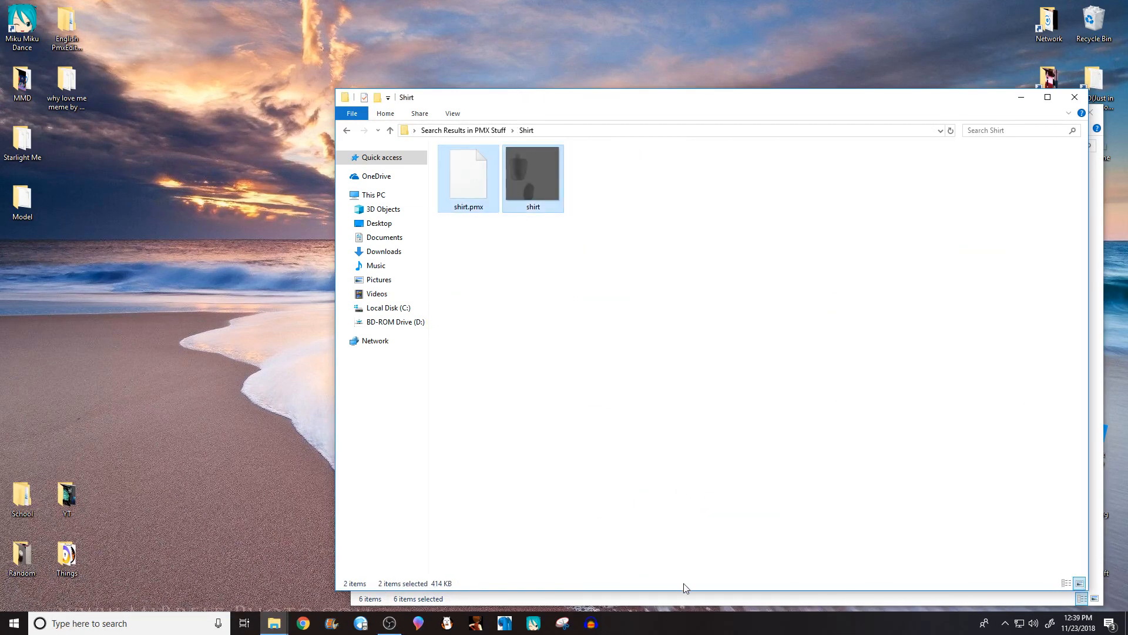
left_click_drag(686, 589, 688, 591)
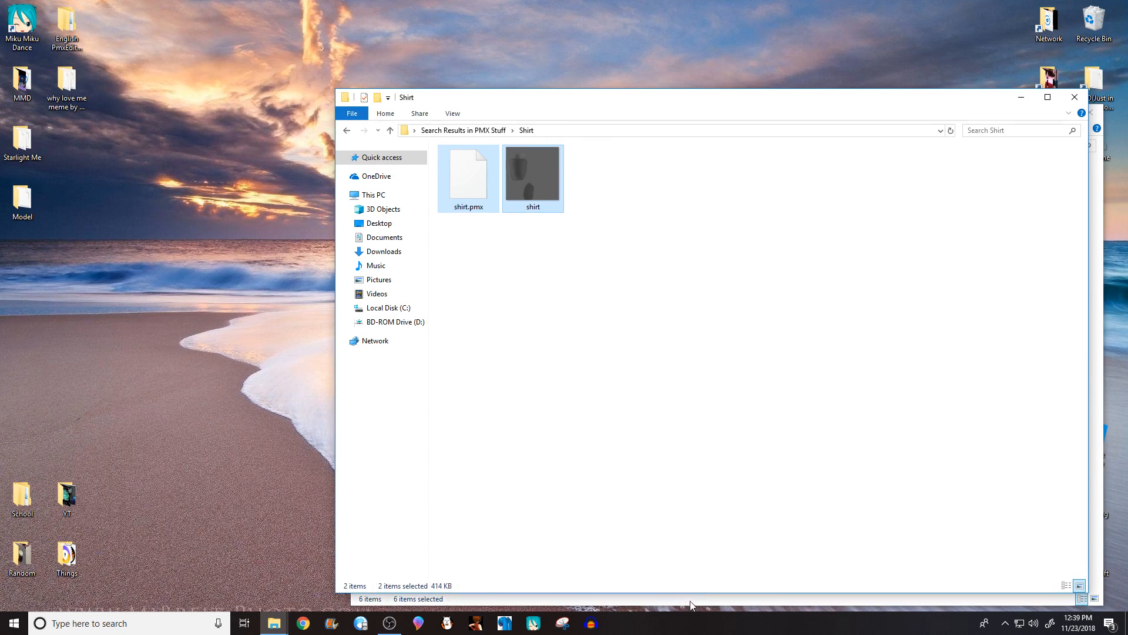
left_click(690, 600)
left_click(712, 397)
key("ctrl+v")
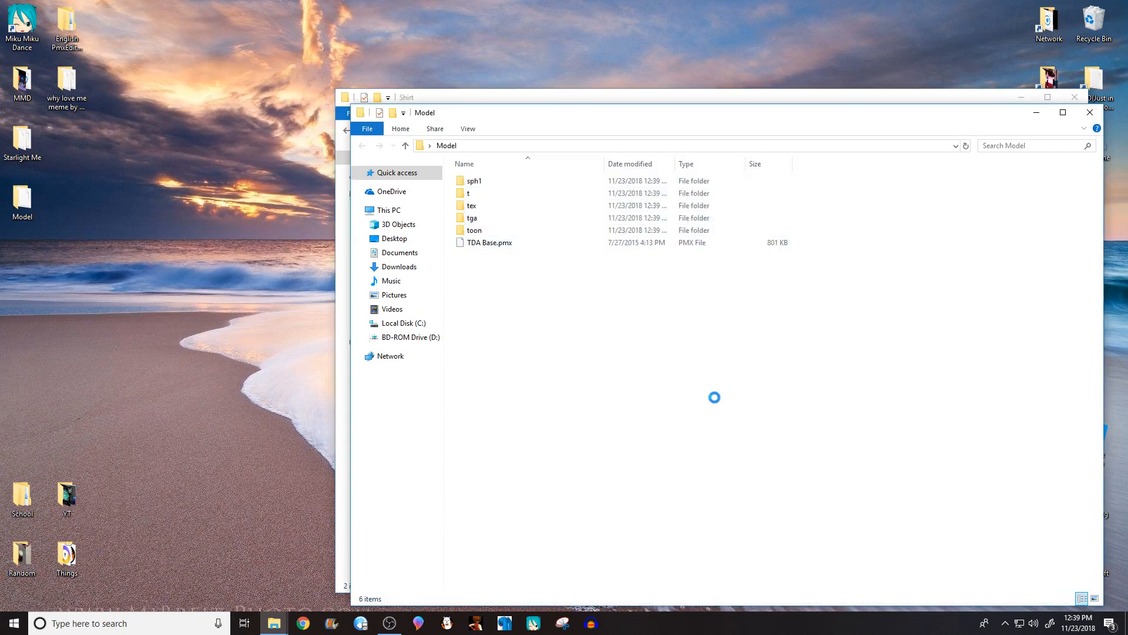
Step: Move the Shirt window clear of the Model window, return to the PMX Stuff search and search for "pants"
left_click_drag(547, 98, 387, 34)
left_click(303, 65)
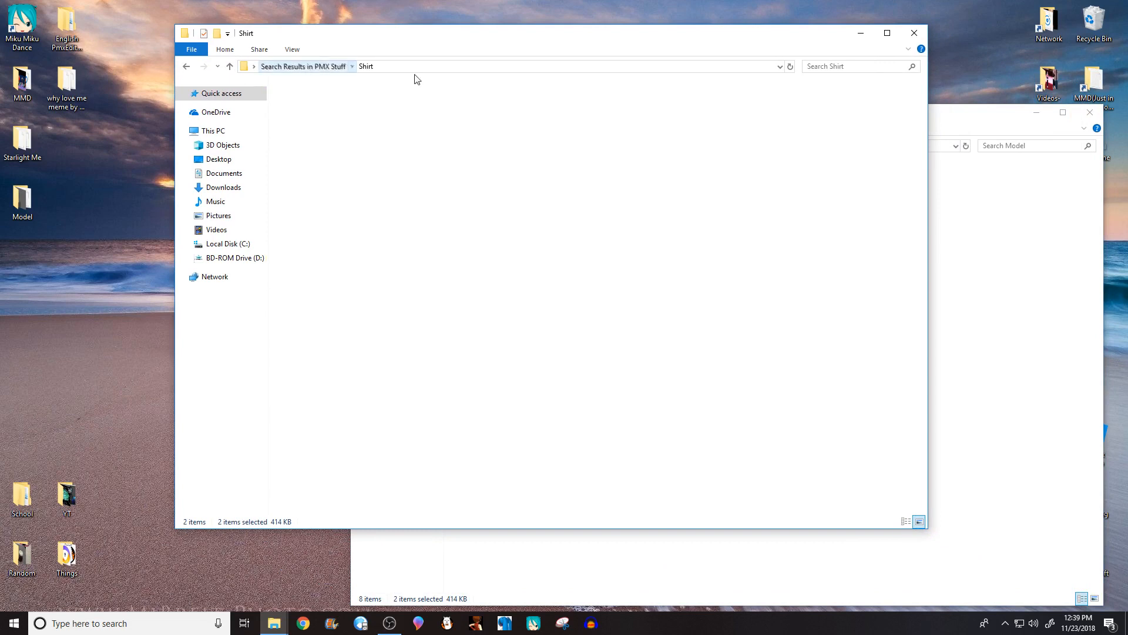
left_click(850, 69)
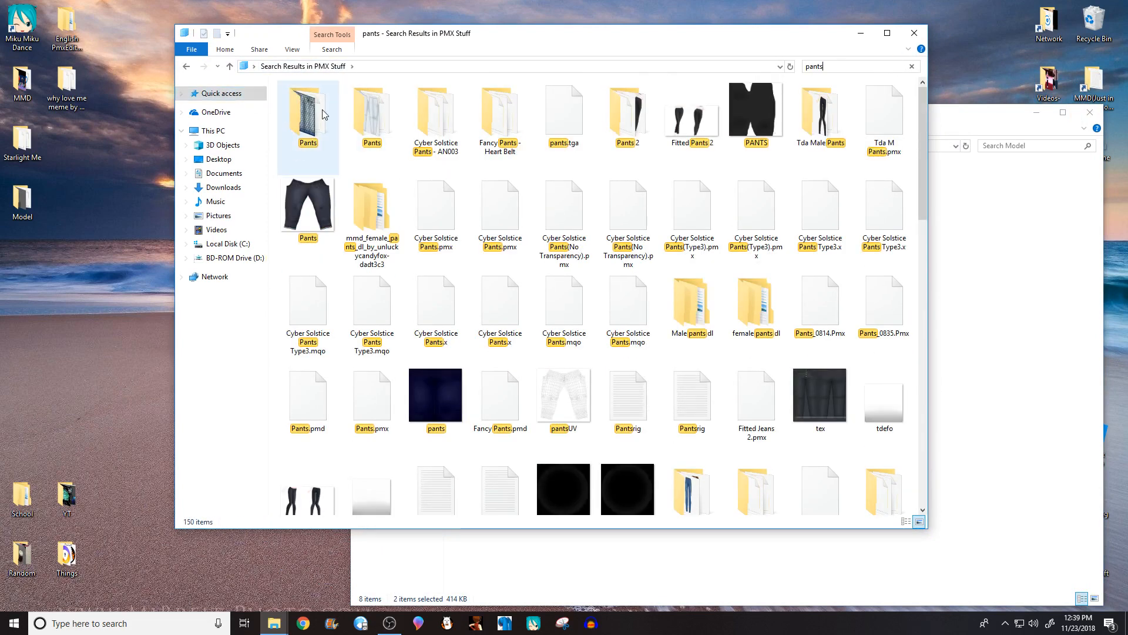
Step: Copy FAll_PAT_0814 and Pants_0814.Pmx from the first Pants folder in the results into the Model folder
double_click(323, 113)
left_click(308, 108)
left_click(367, 120, "ctrl")
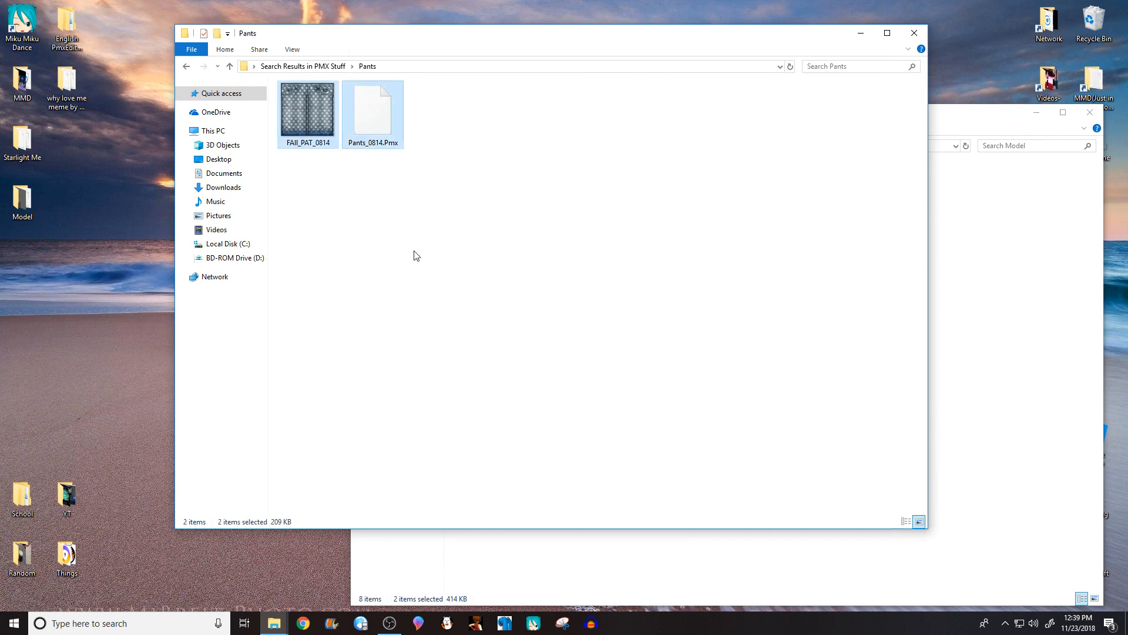
left_click(976, 303)
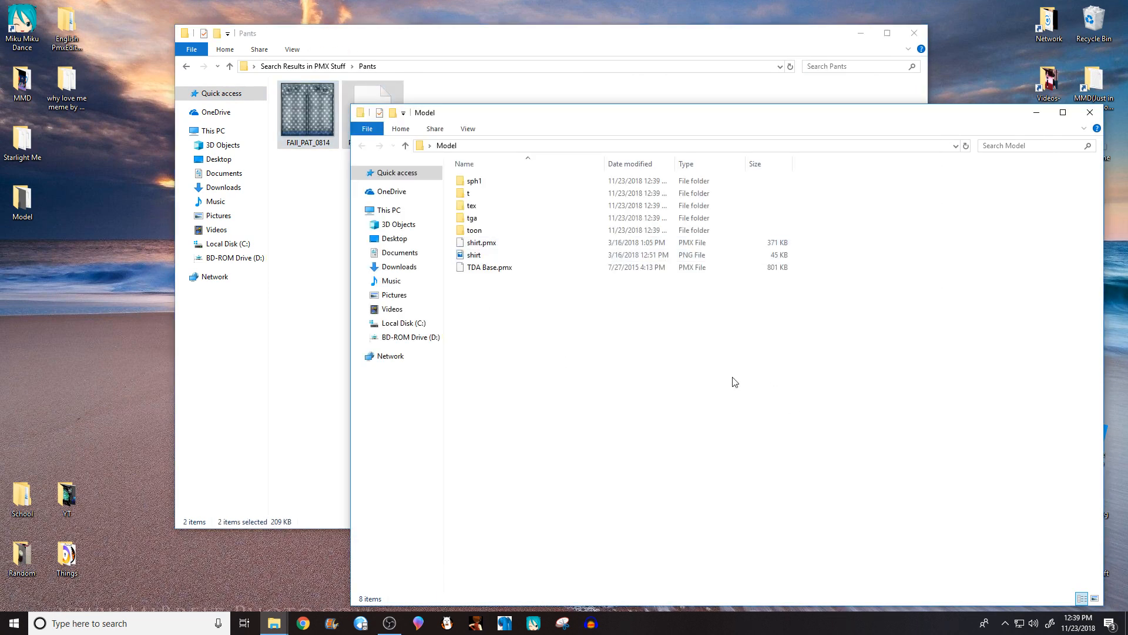
key("ctrl+v")
Step: Return to the PMX Stuff search, search for "hair" and look through the results for a suitable hair part
left_click(305, 203)
left_click(303, 66)
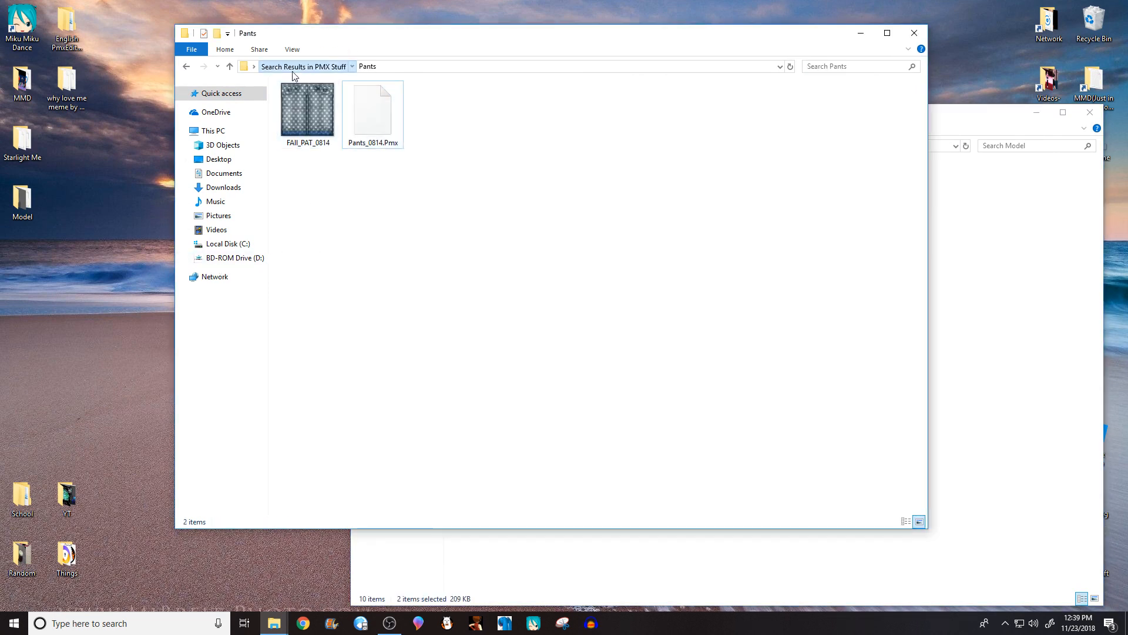
type("hair")
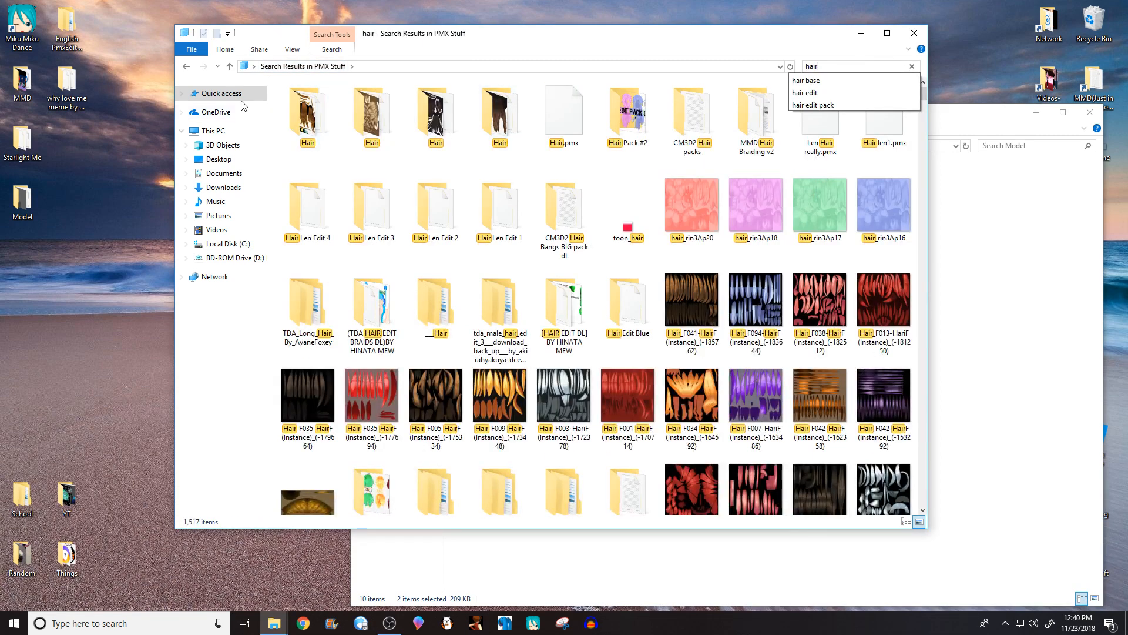
double_click(290, 114)
left_click(186, 67)
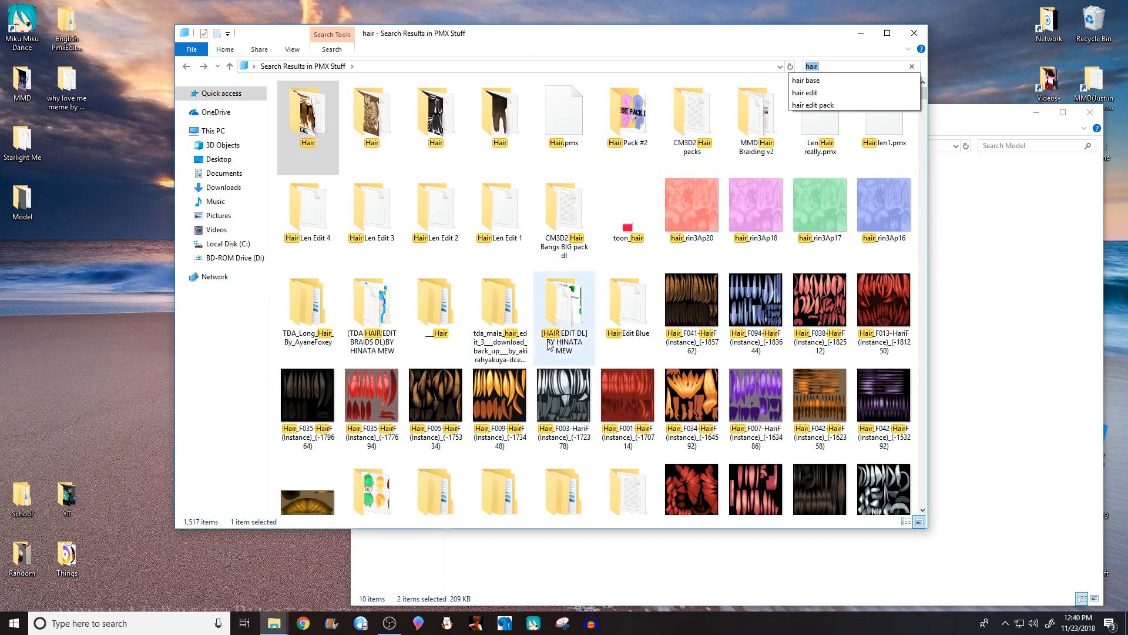
scroll(681, 216, "down", 10)
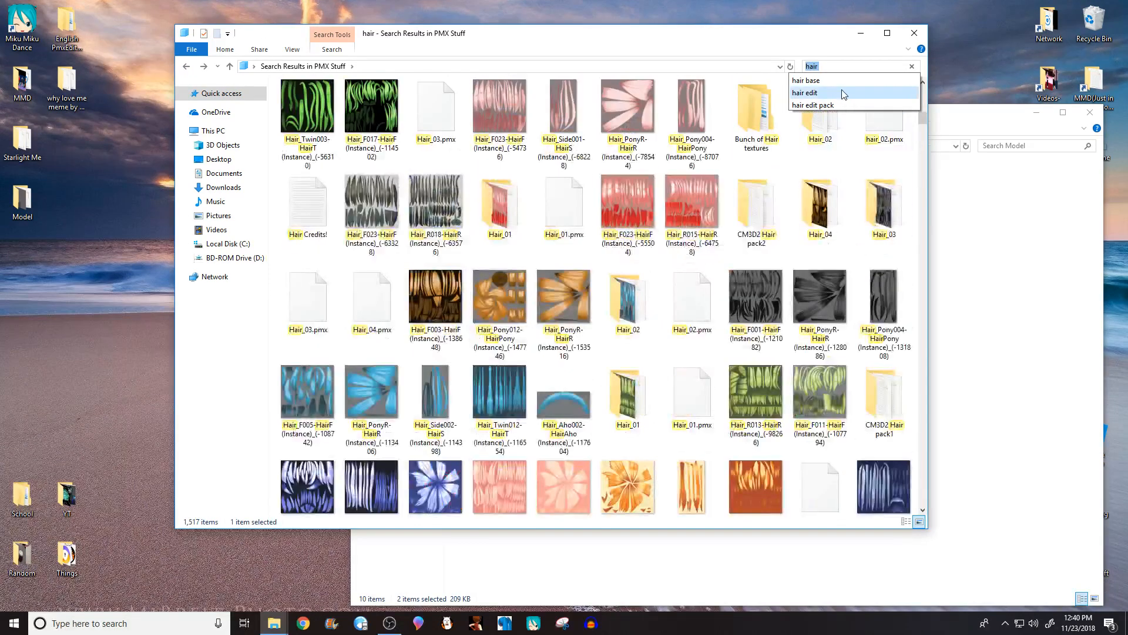
Step: Search PMX Stuff for "luka" and open the LUKA MIKU HAIR LARIG EDIT folder
type("ka")
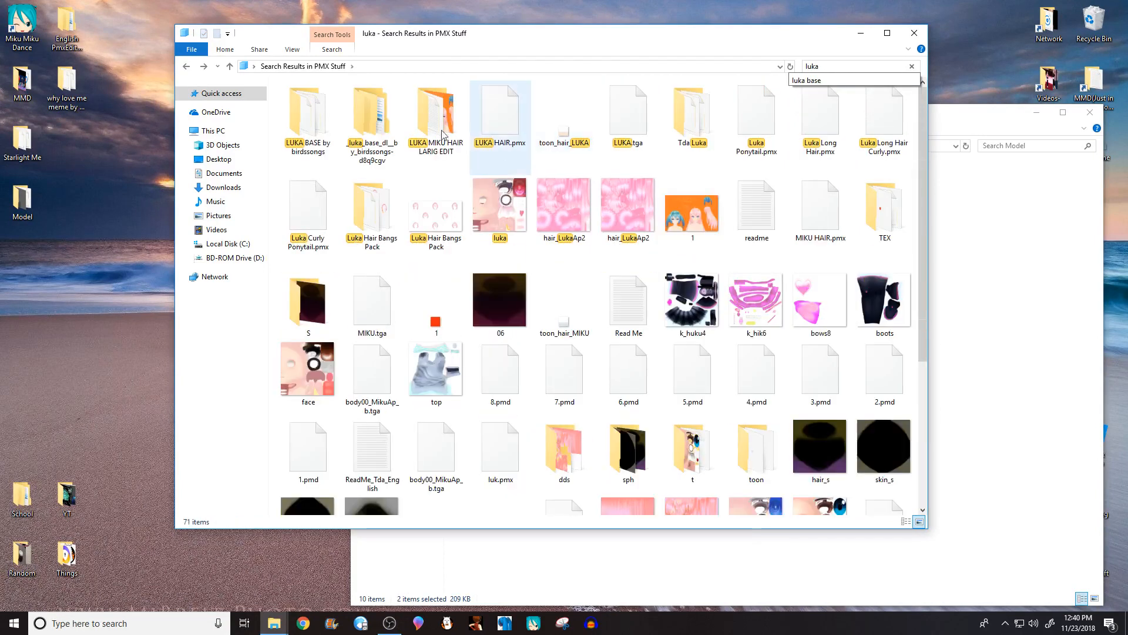
left_click(316, 148)
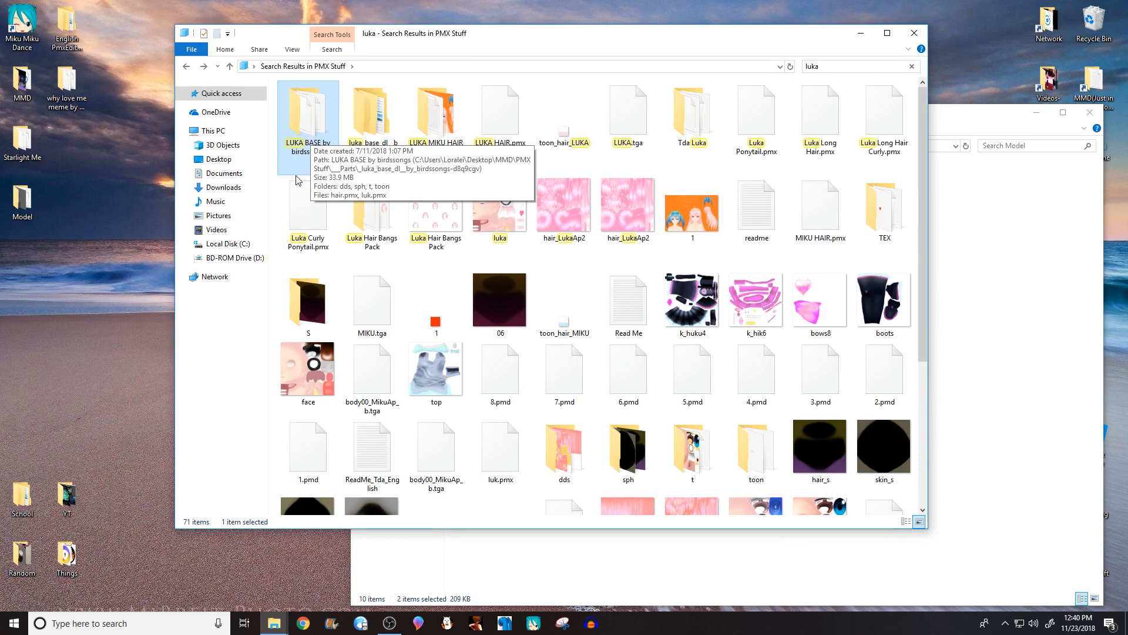
double_click(436, 118)
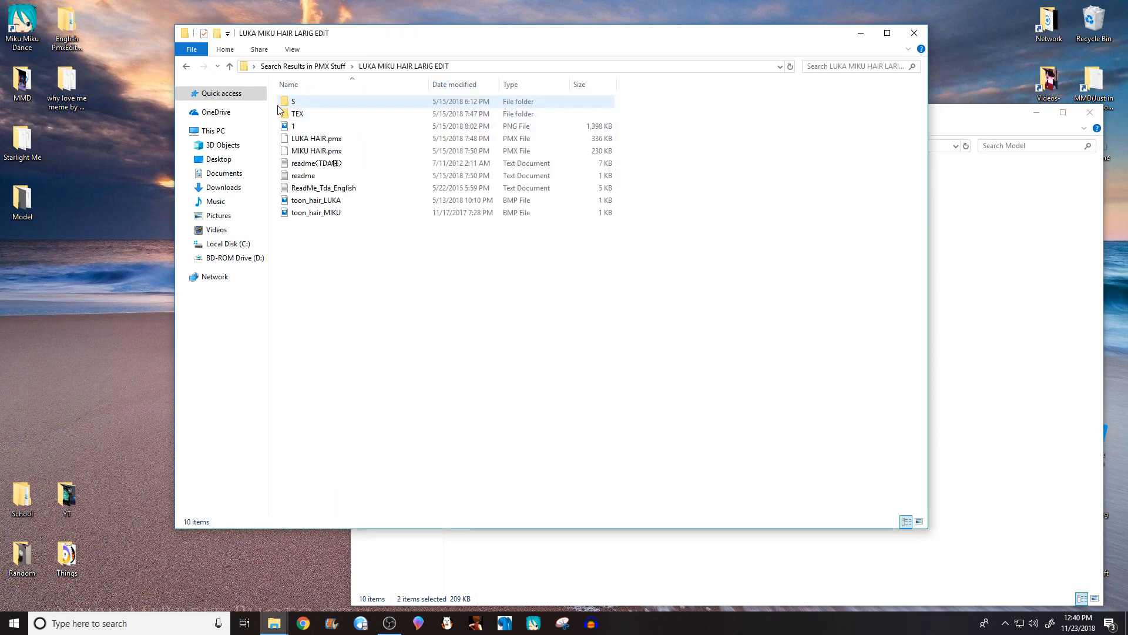
Step: Copy all files and folders from LUKA MIKU HAIR LARIG EDIT into the Model folder
left_click(280, 104)
key("ctrl+a")
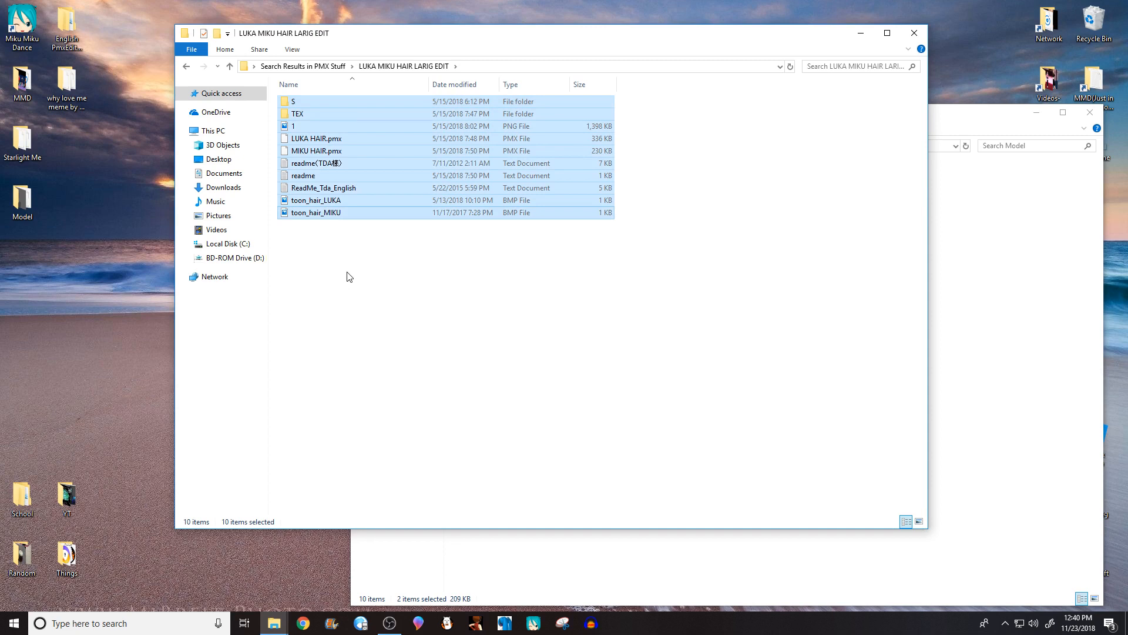
left_click(1037, 351)
key("ctrl+v")
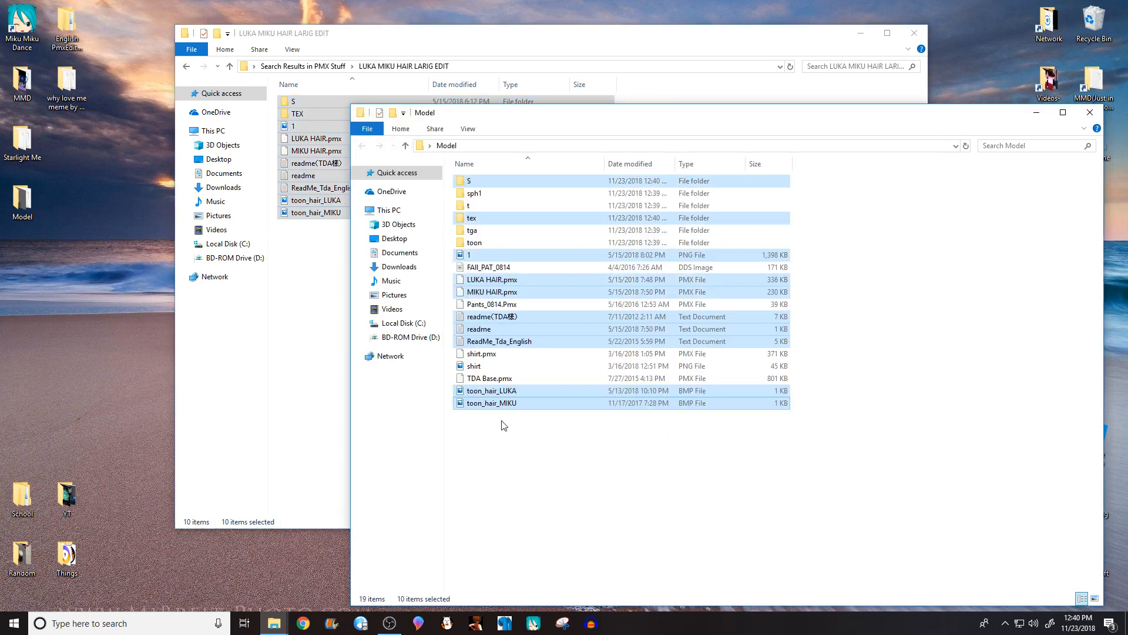
Step: Search PMX Stuff for "eye" and copy the red eye and TDA Eye Edit Green images into the Model folder, closing both folder windows
left_click(303, 66)
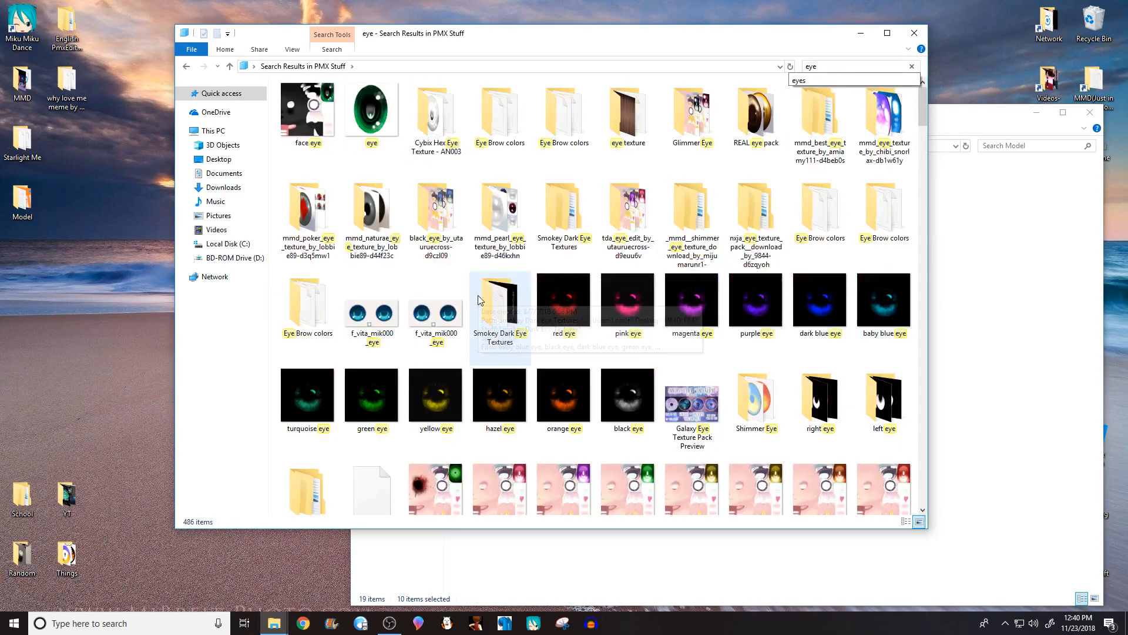
left_click_drag(568, 314, 975, 389)
left_click(594, 50)
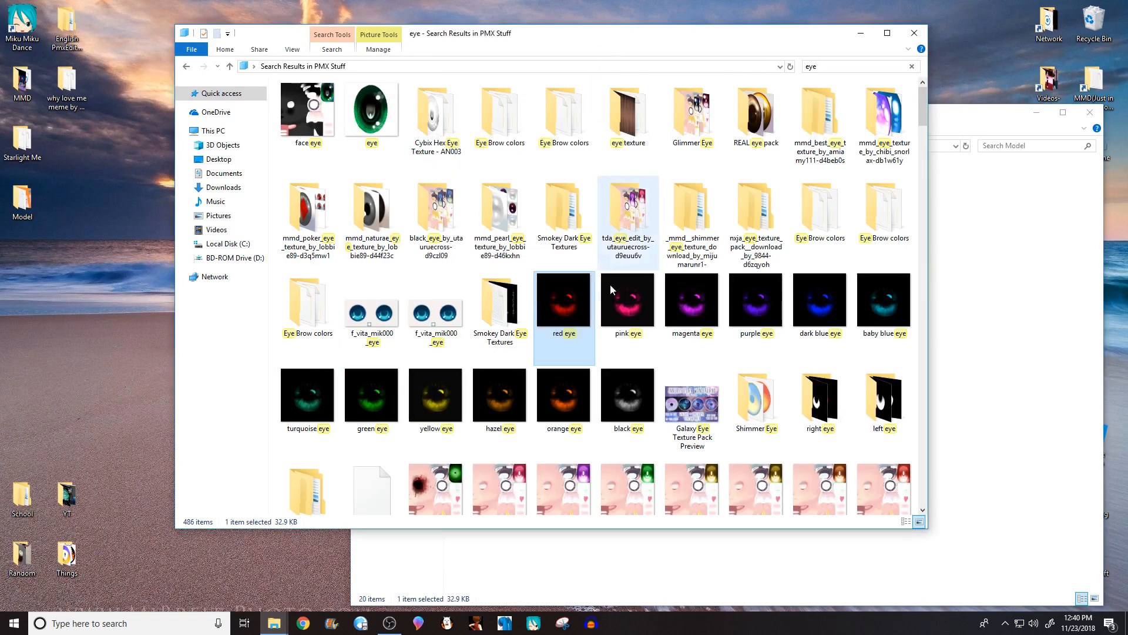
scroll(609, 288, "down", 3)
left_click(638, 262)
left_click_drag(638, 265, 982, 351)
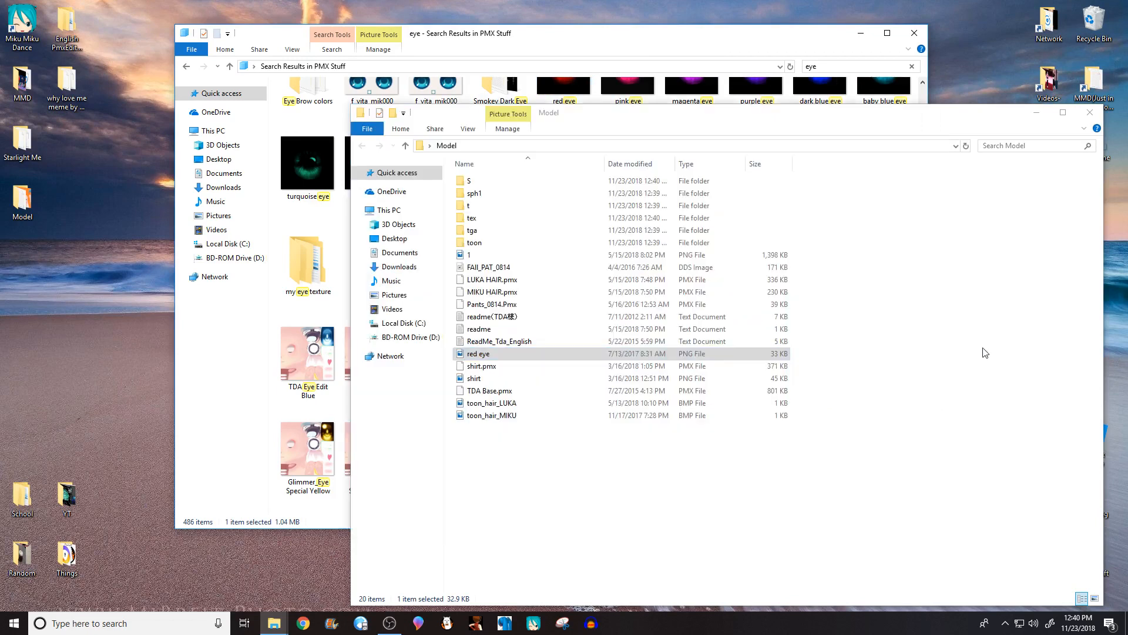
left_click(913, 38)
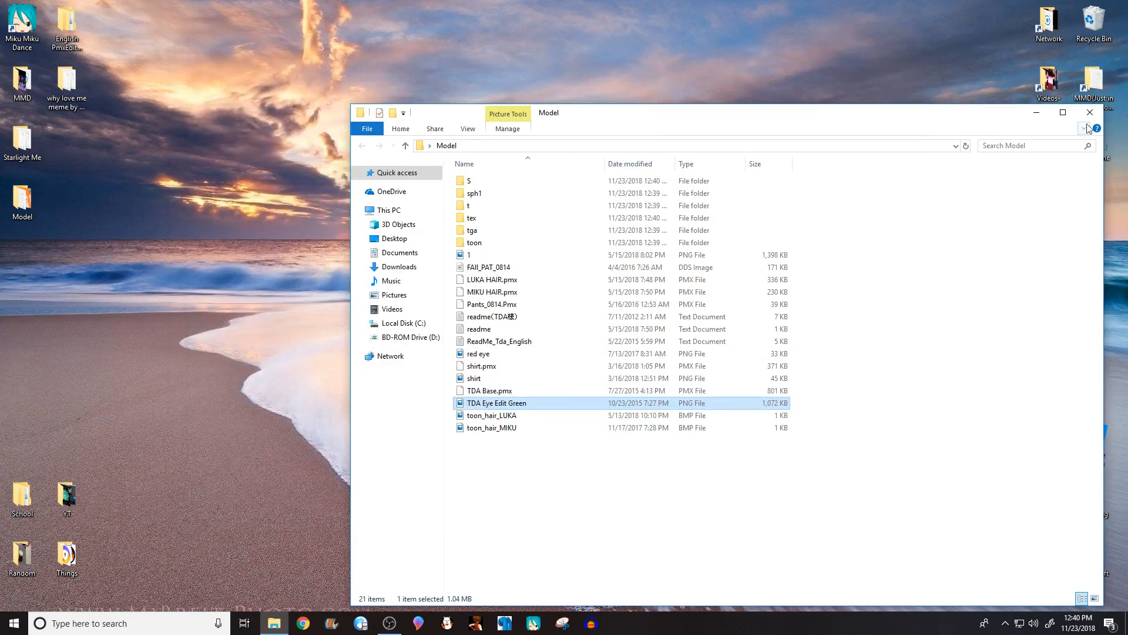
left_click(1090, 114)
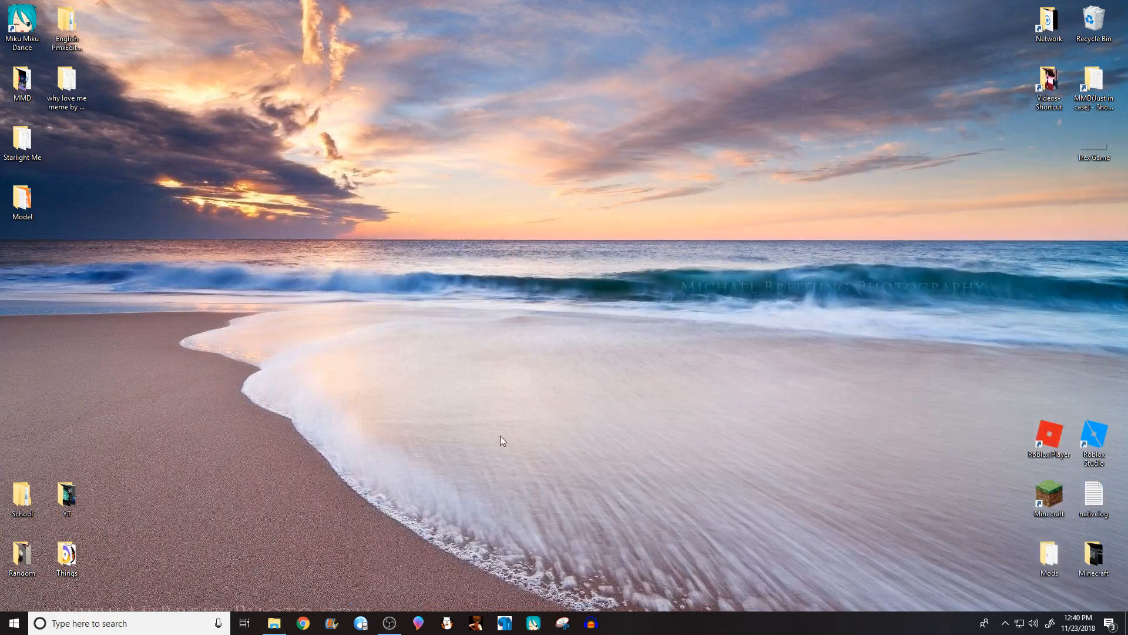
Step: Start PMX Editor, maximize the PmxView window and place the Pmx Editor window in front of it
left_click(508, 630)
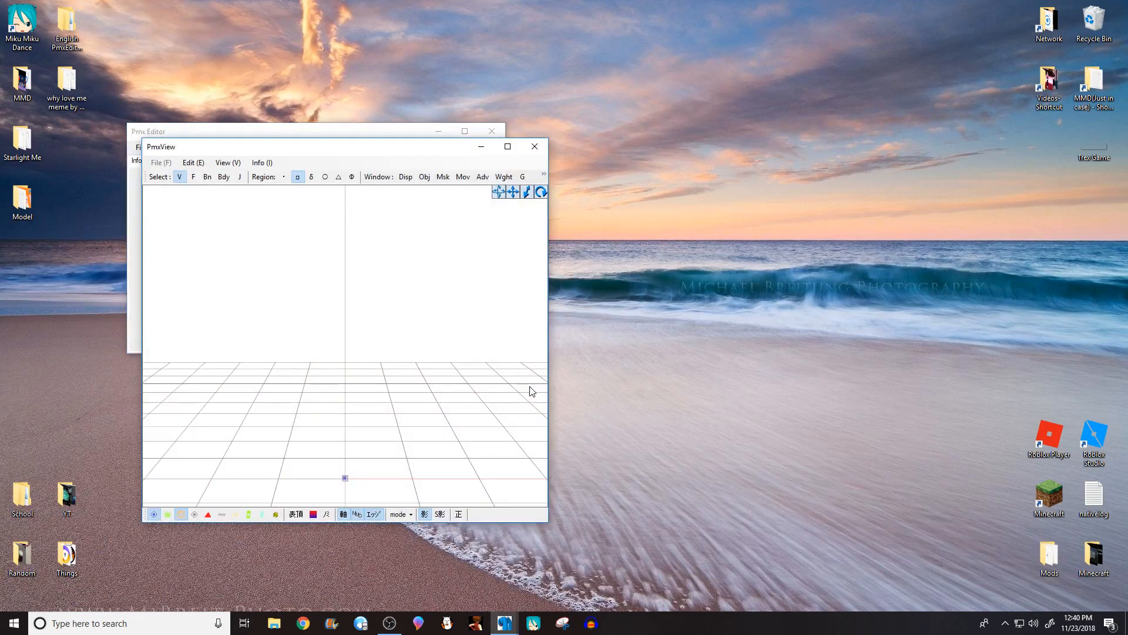
left_click(508, 147)
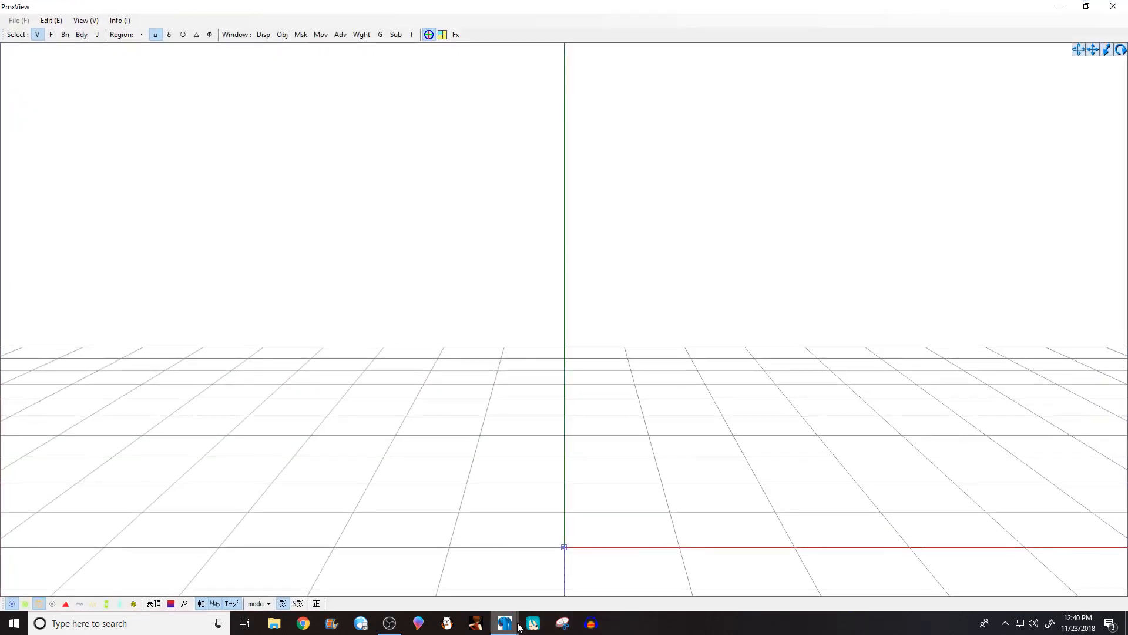
mouse_move(504, 623)
left_click(476, 580)
left_click_drag(134, 133, 64, 85)
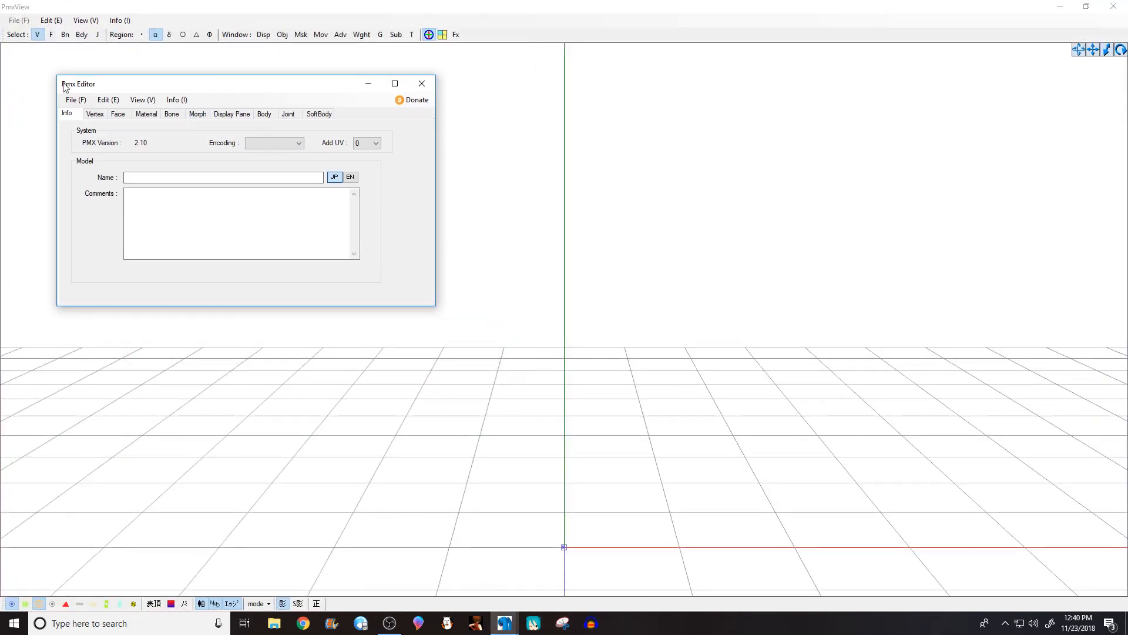
Step: Open TDA Base.pmx from the Model folder on the Desktop
left_click(75, 100)
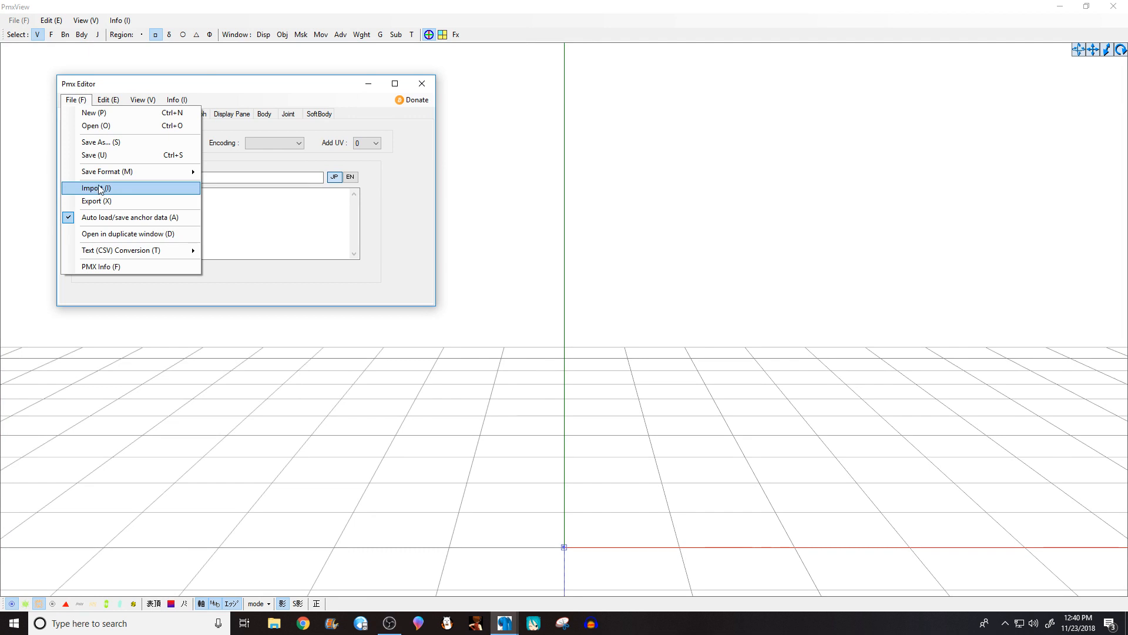
left_click(100, 126)
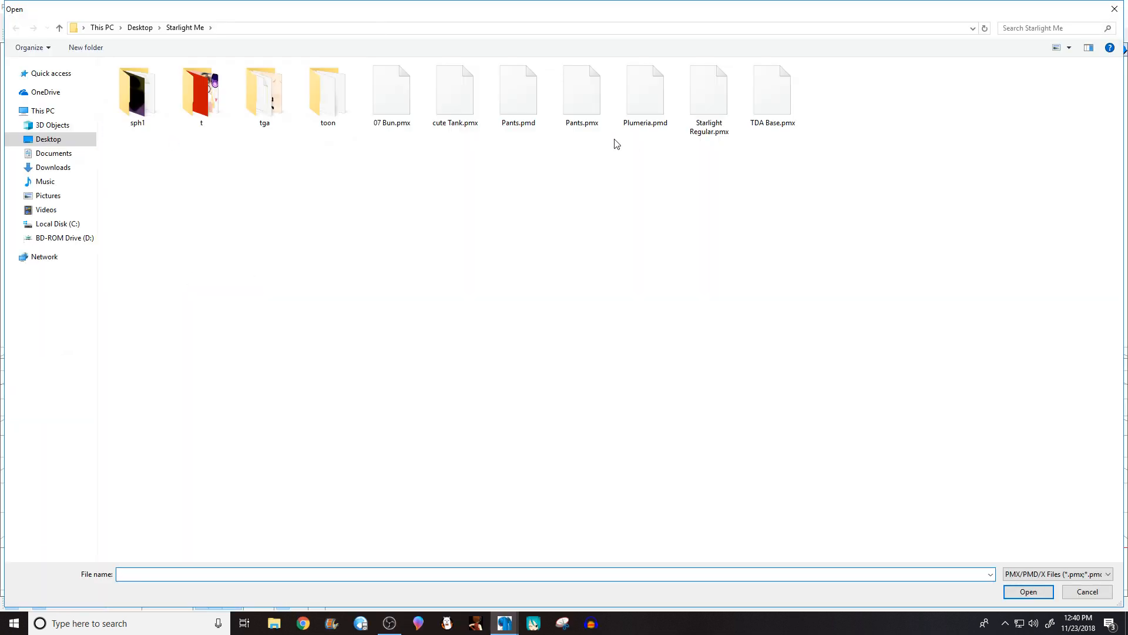
left_click(140, 28)
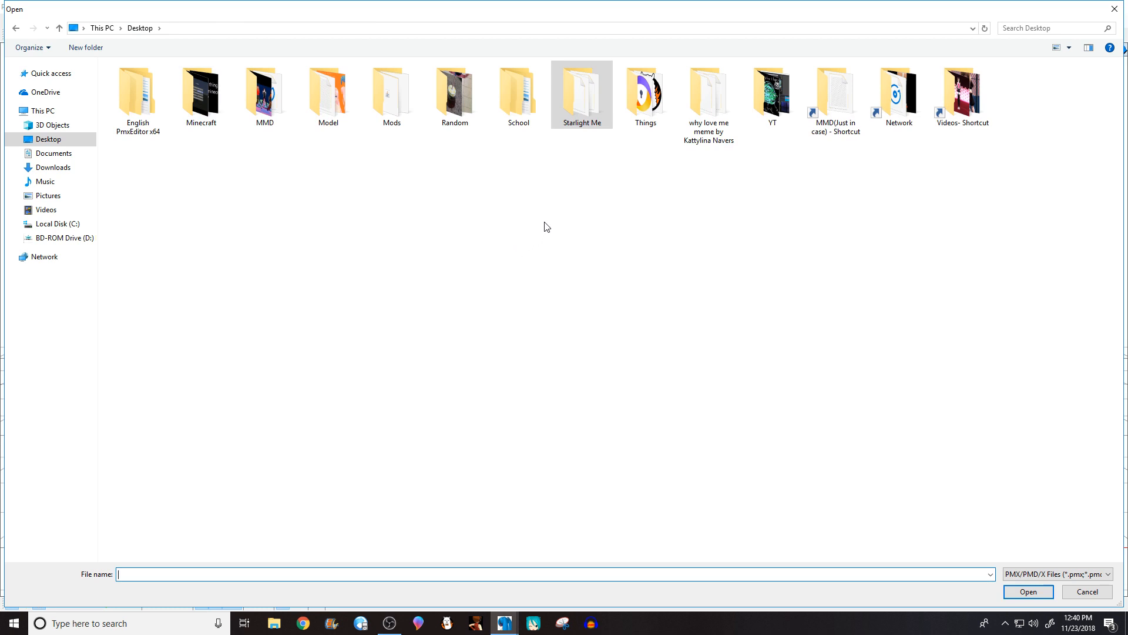
left_click(333, 94)
double_click(333, 94)
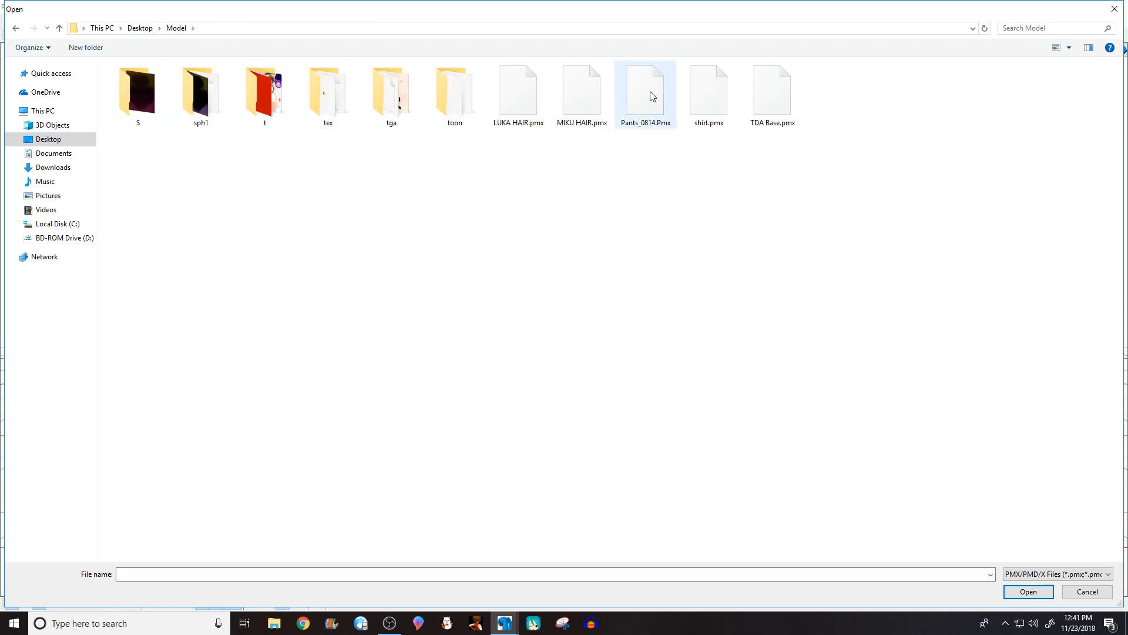
left_click(786, 91)
double_click(786, 91)
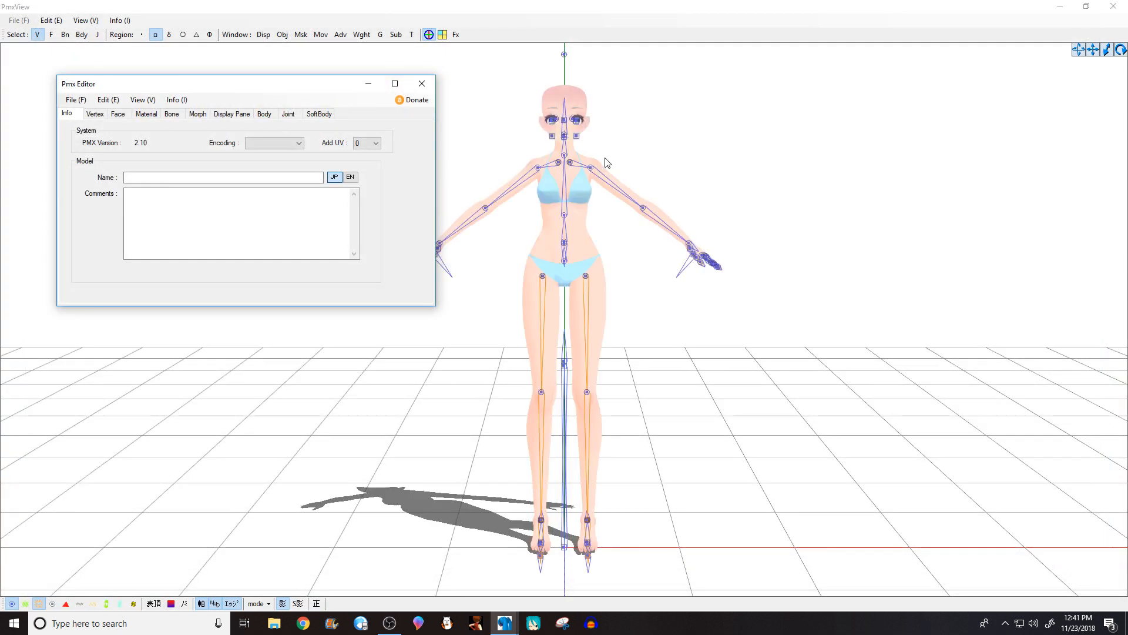
Step: Enable bone and rigid body selection in the model view in addition to vertex selection
left_click(79, 35)
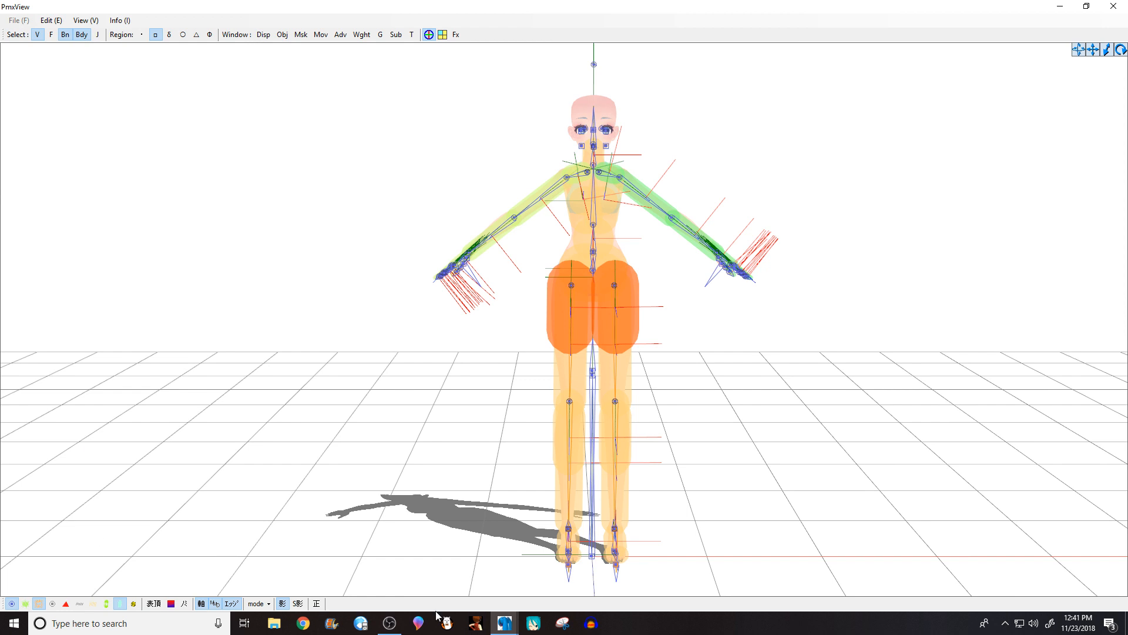
left_click(389, 623)
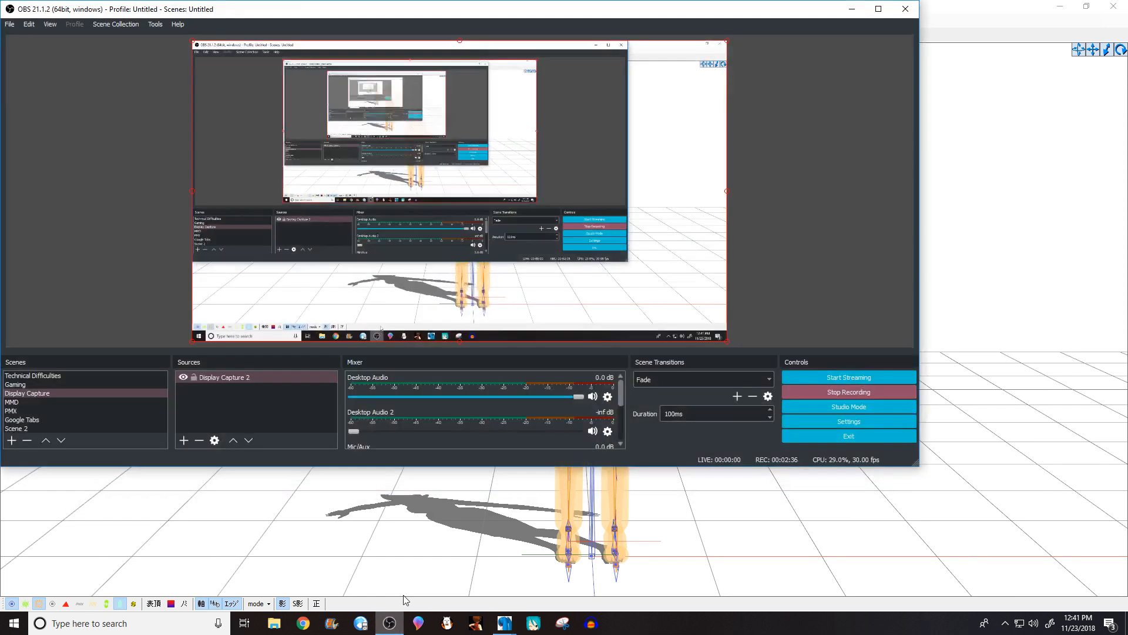
left_click(844, 10)
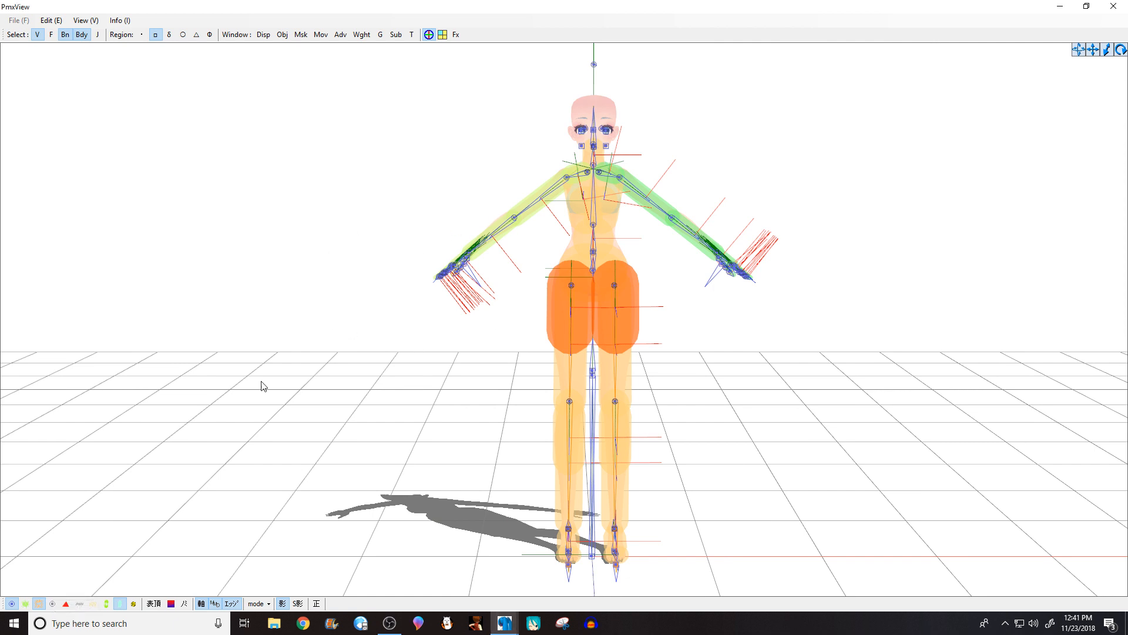
Step: Try shifting the whole base model along the positive X axis with the hidden bones not displayed, and undo the move
scroll(202, 418, "down", 4)
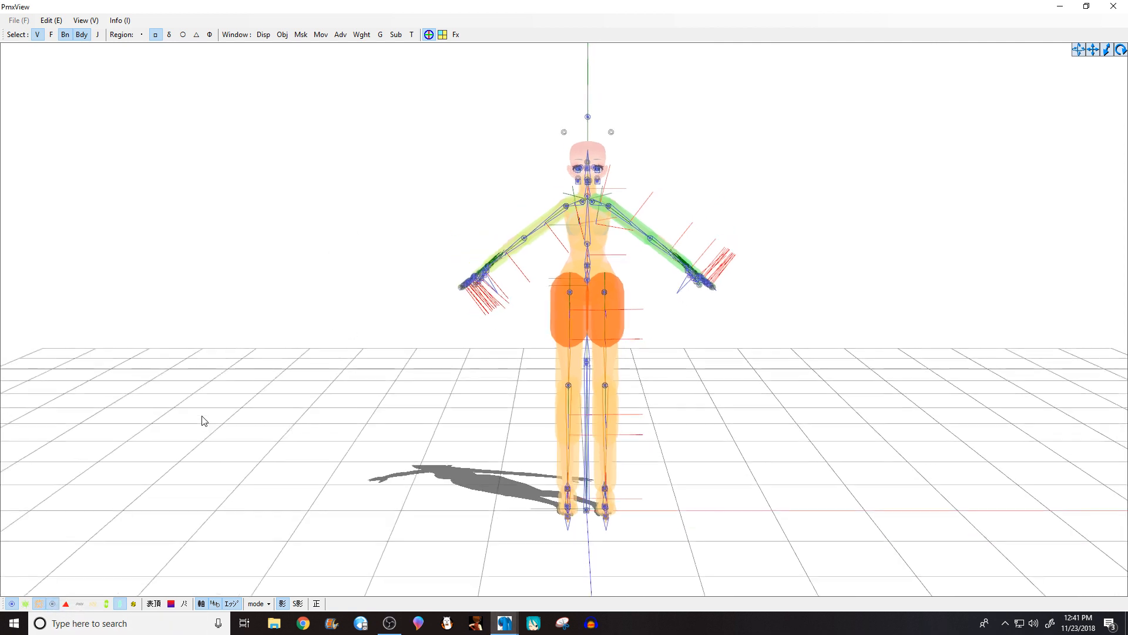
left_click_drag(312, 102, 898, 610)
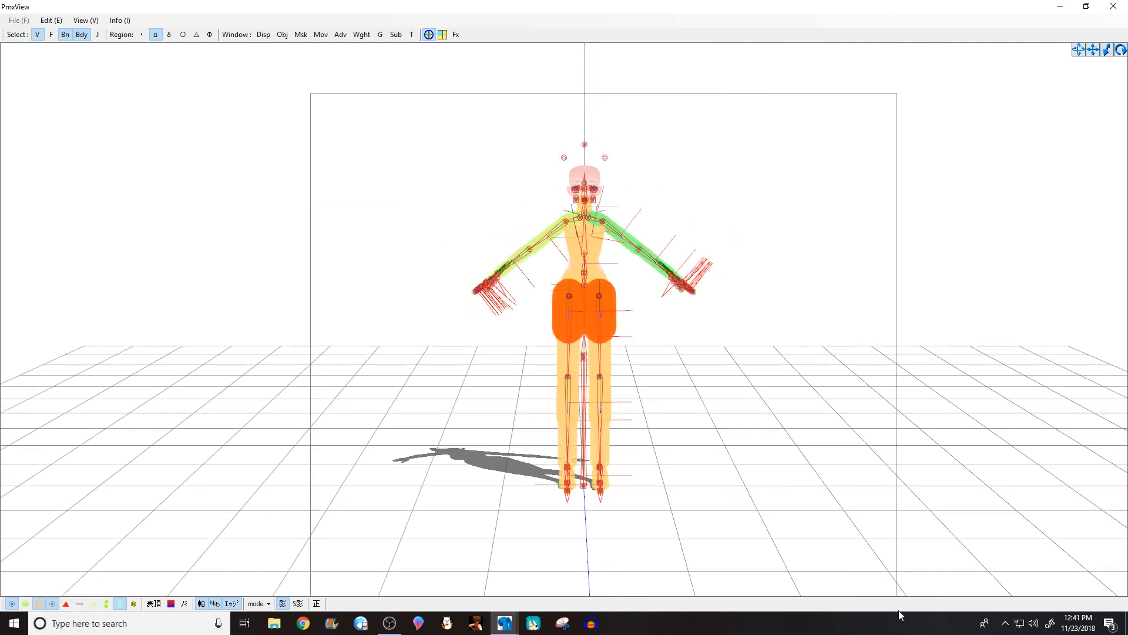
left_click(259, 404)
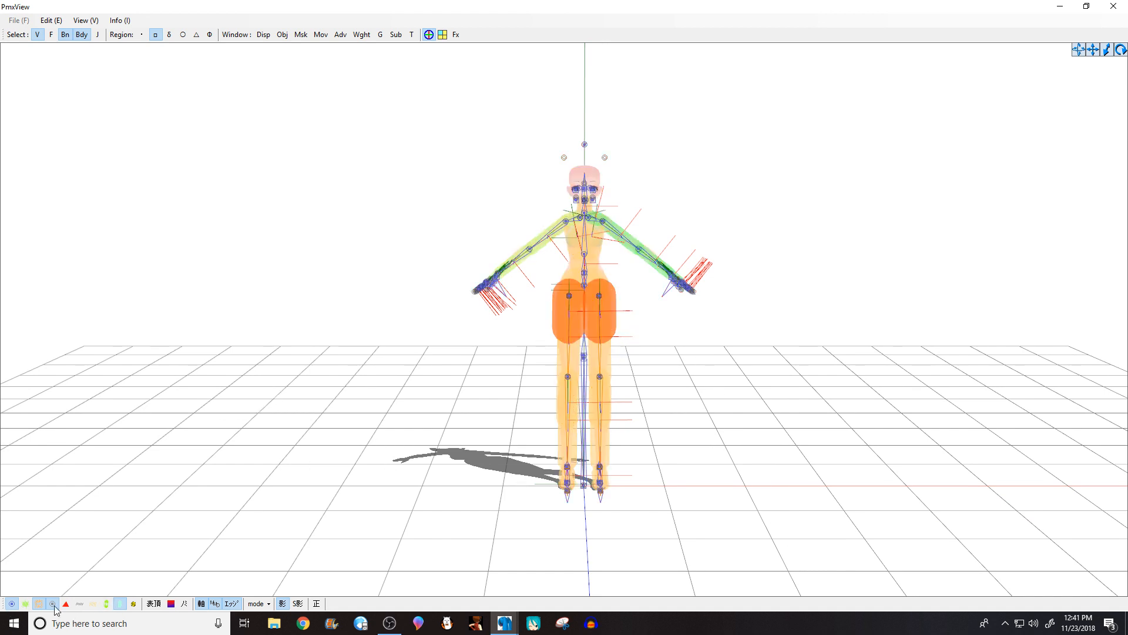
left_click_drag(385, 78, 818, 541)
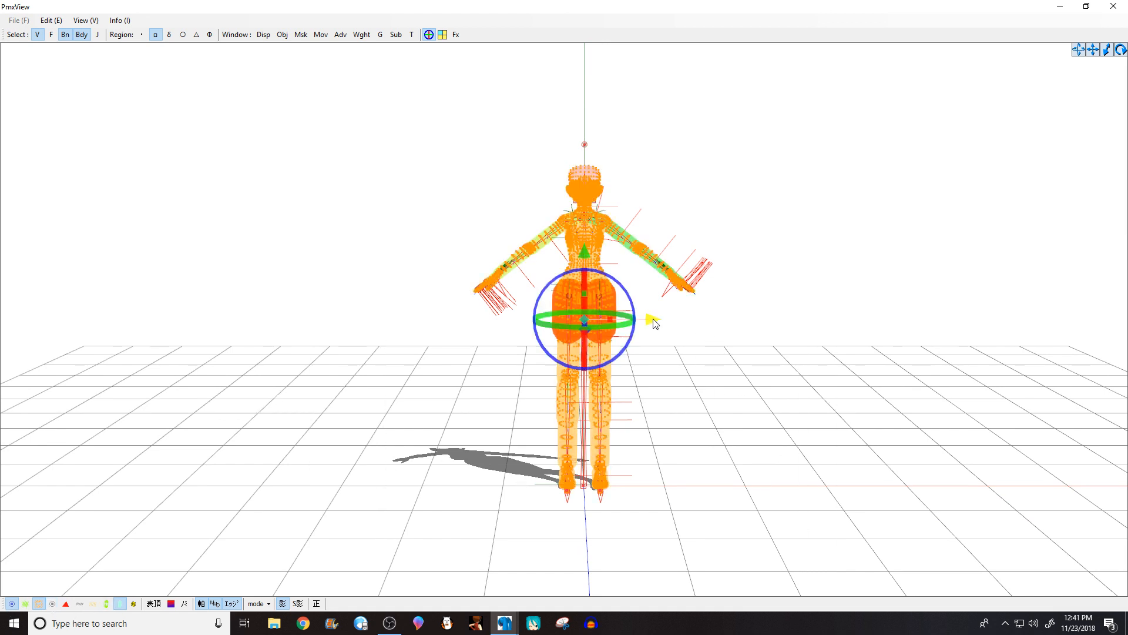
left_click_drag(653, 322, 837, 317)
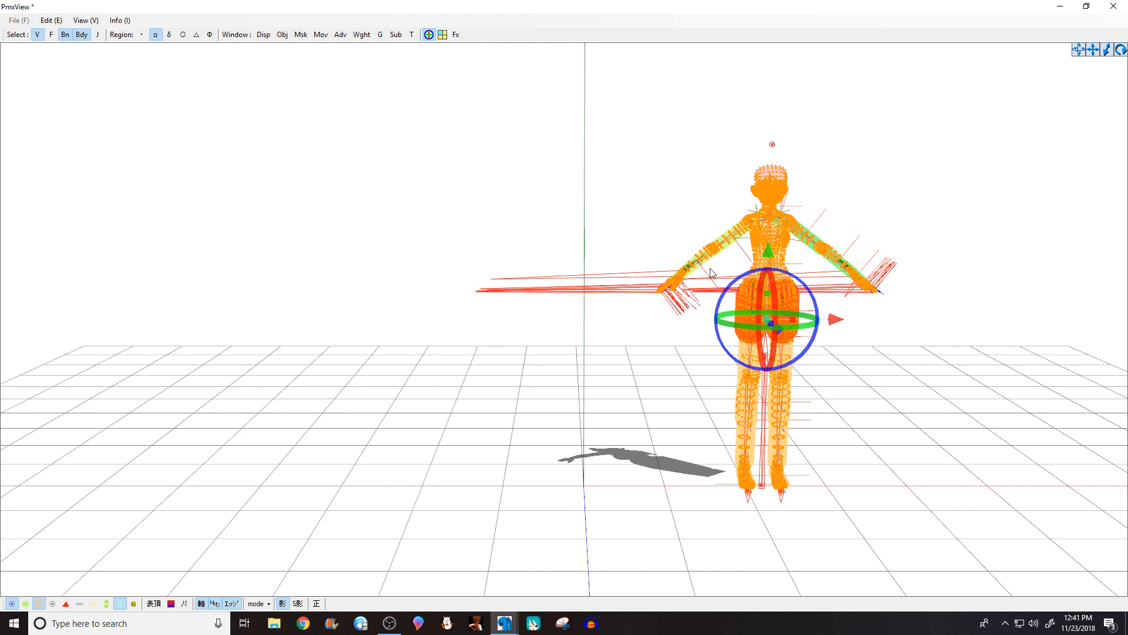
key("ctrl+z")
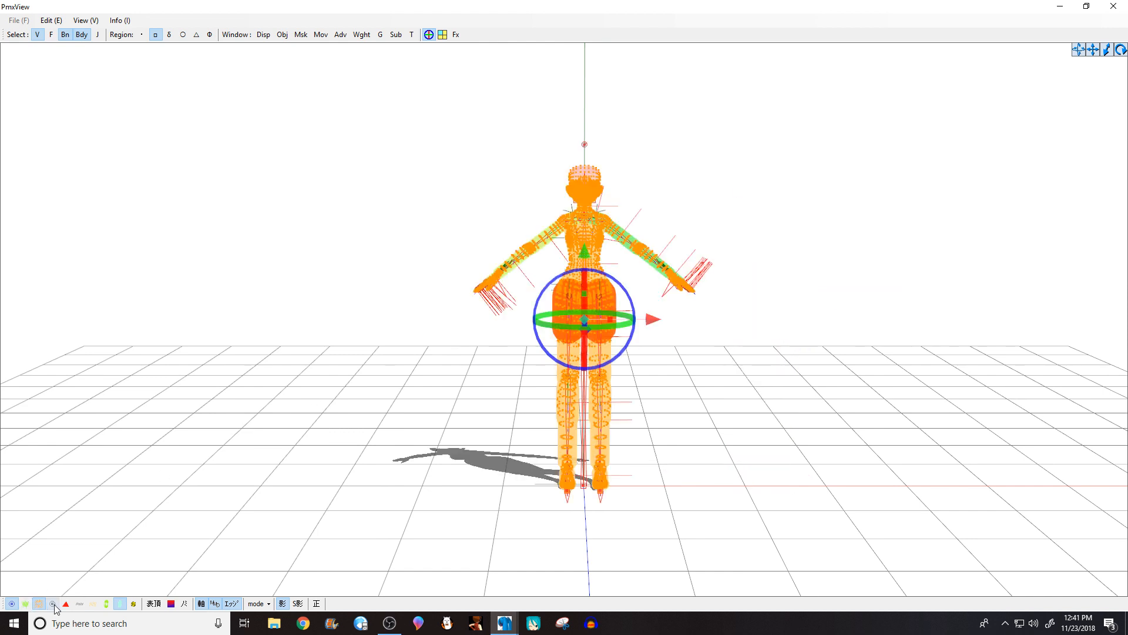
Step: Display the hidden bones, select the entire base model and shift it well away from the center along the positive X axis
left_click(347, 313)
left_click_drag(330, 107, 873, 516)
left_click_drag(645, 321, 905, 320)
left_click(650, 364)
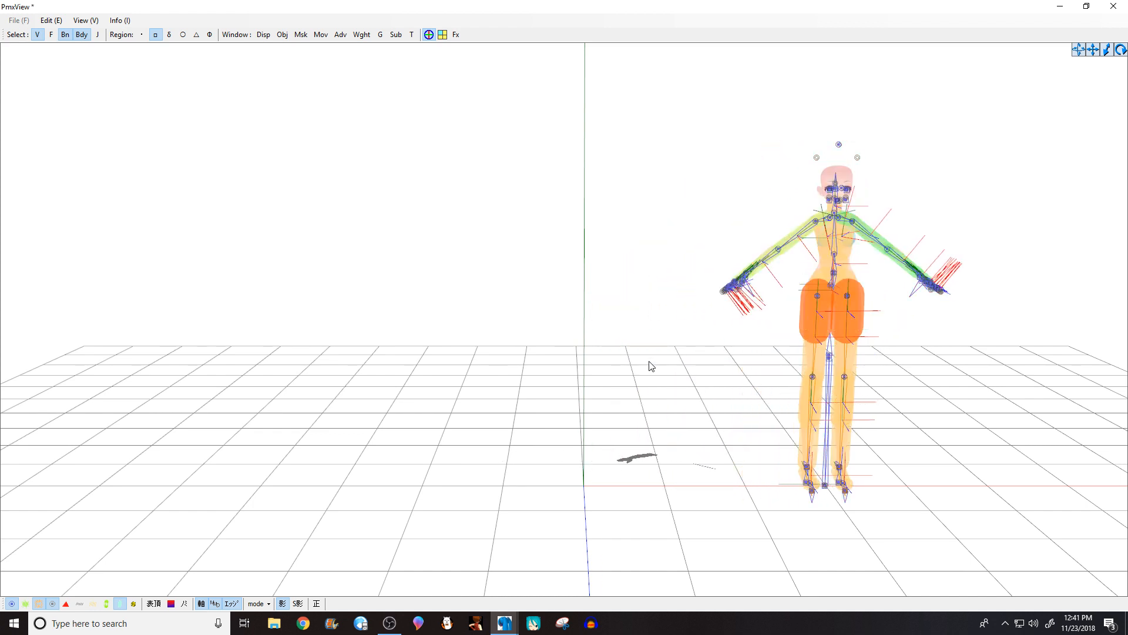
left_click(505, 625)
left_click(75, 100)
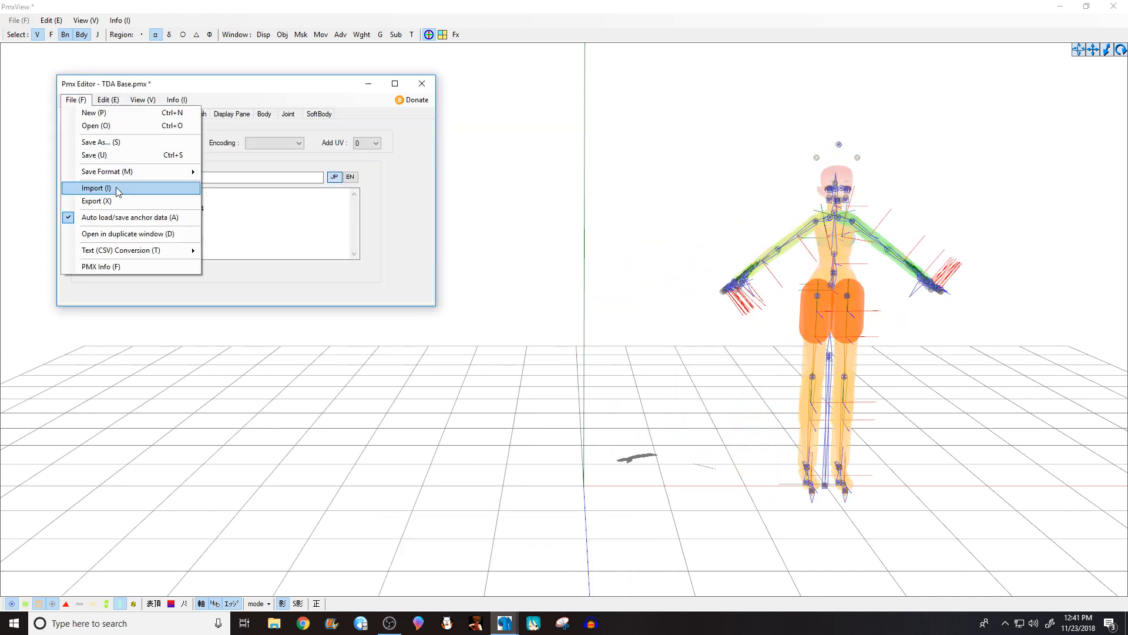
left_click(117, 190)
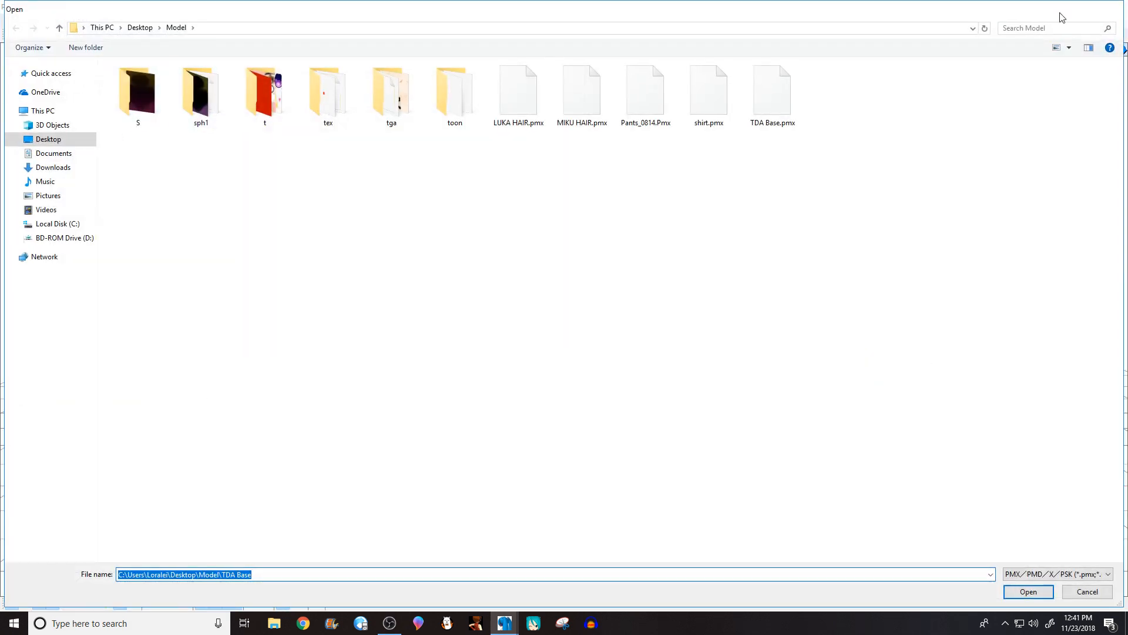
key("Return")
Step: Import shirt.pmx from the Model folder with Add, automatic bone names, center bone positioning, merged bones and a scale of 1
left_click(82, 102)
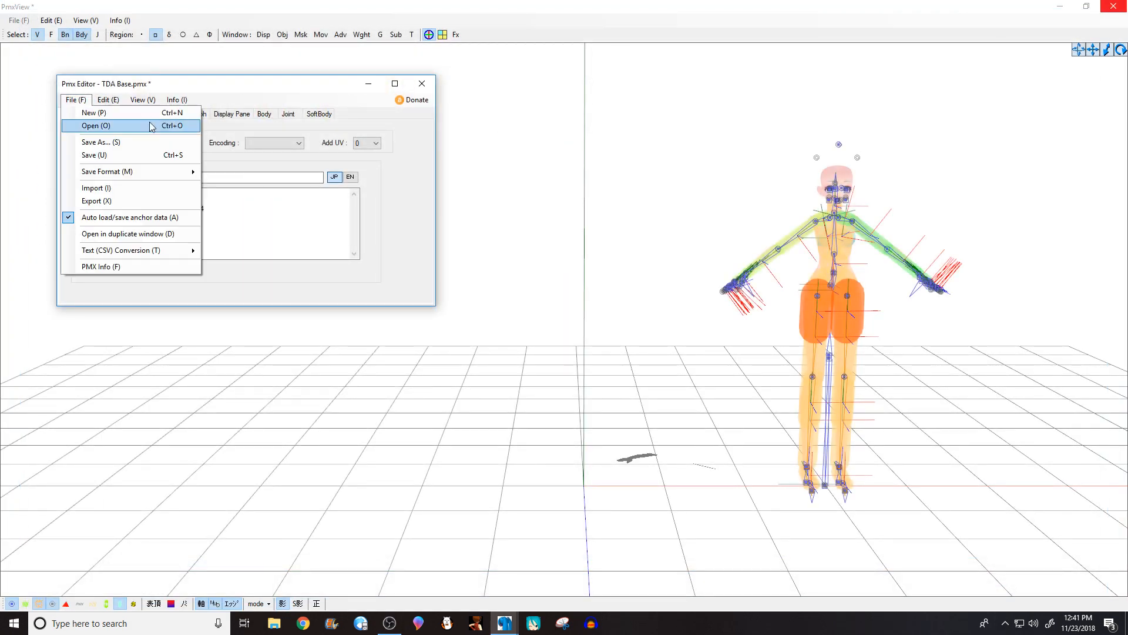
left_click(104, 189)
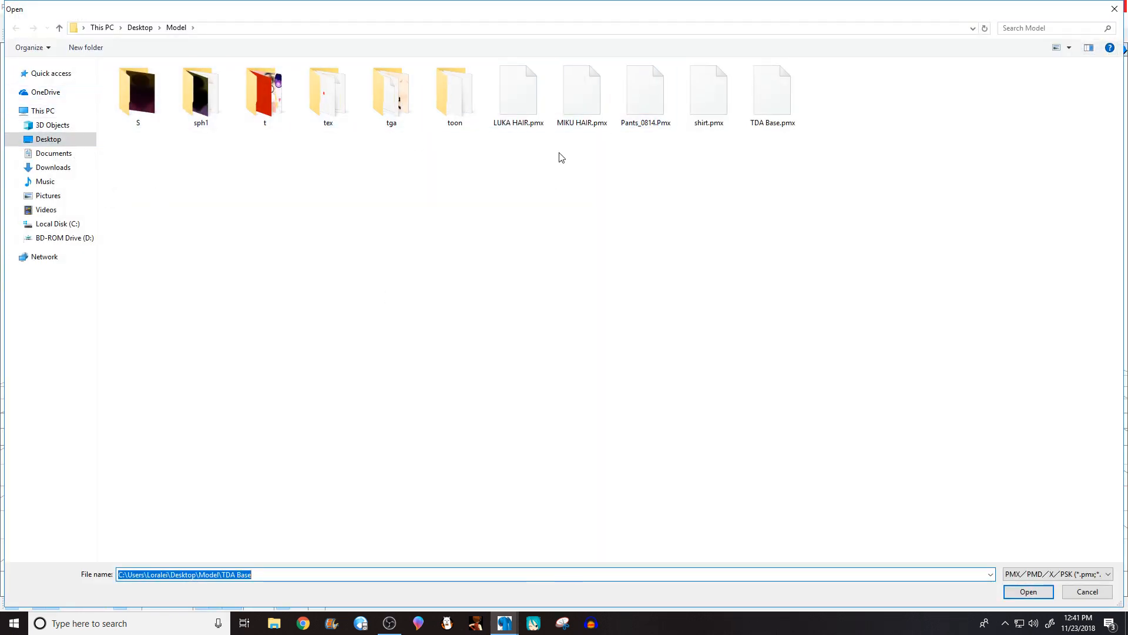
double_click(704, 100)
left_click(288, 258)
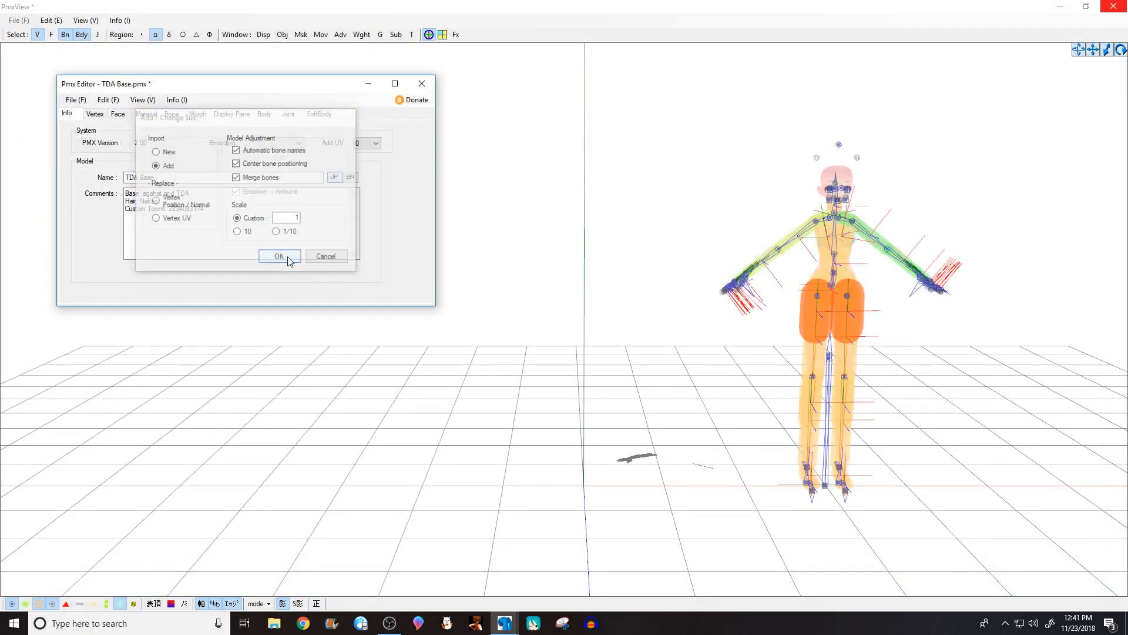
right_click_drag(614, 218, 663, 185)
Step: Select the shirt's material, number 21 in the material list, and open the texture viewer for its tex/shirt.png texture
left_click(504, 622)
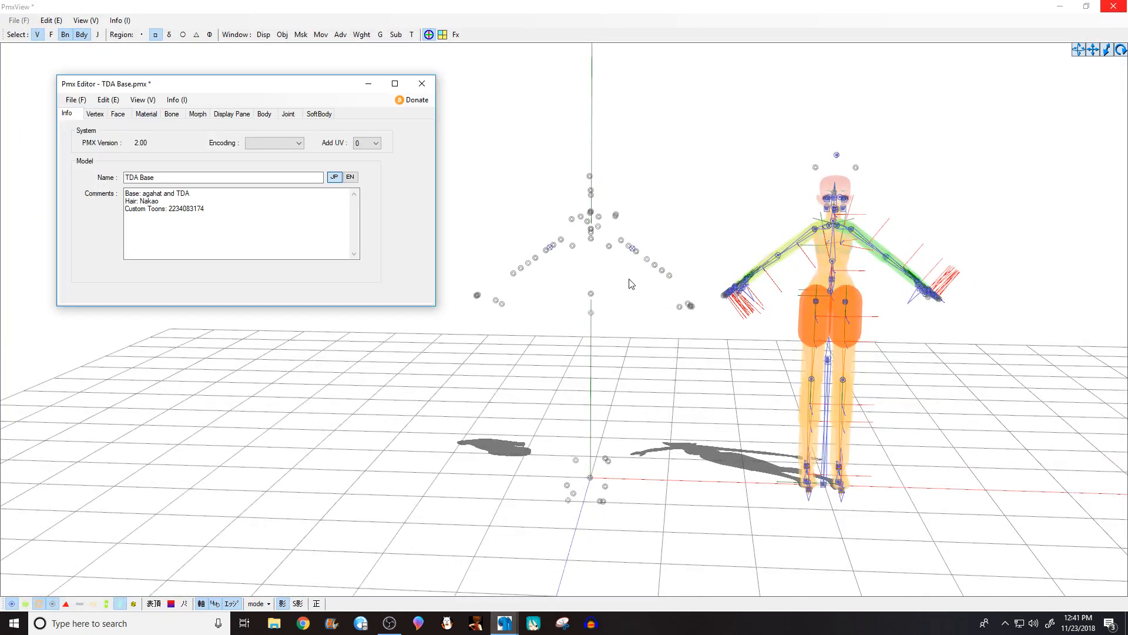
left_click(145, 114)
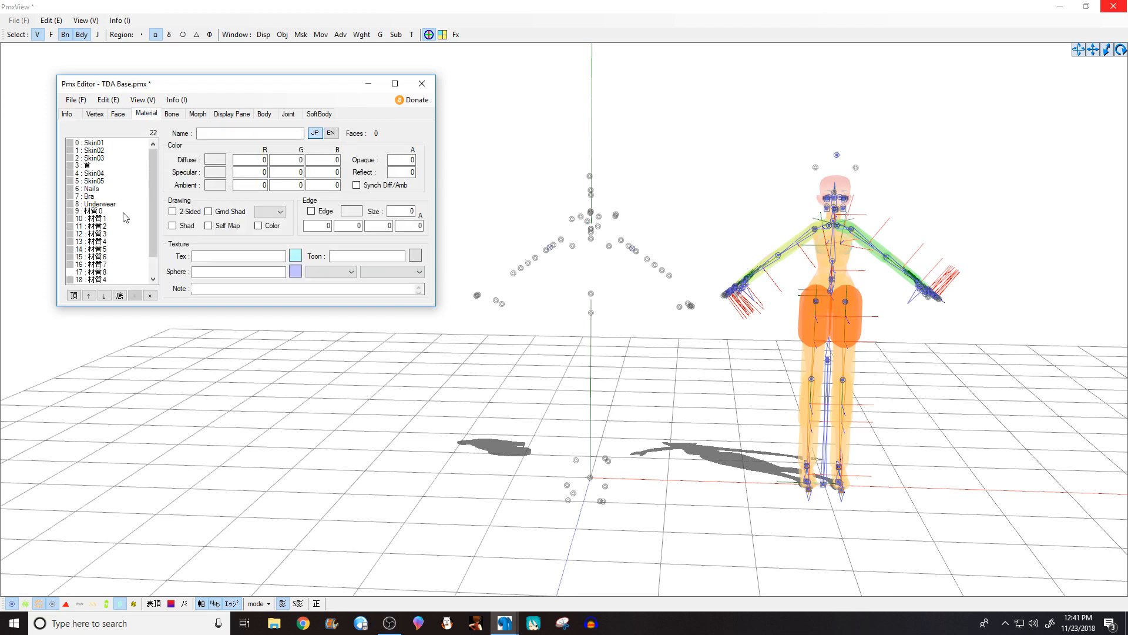
scroll(106, 277, "down", 1)
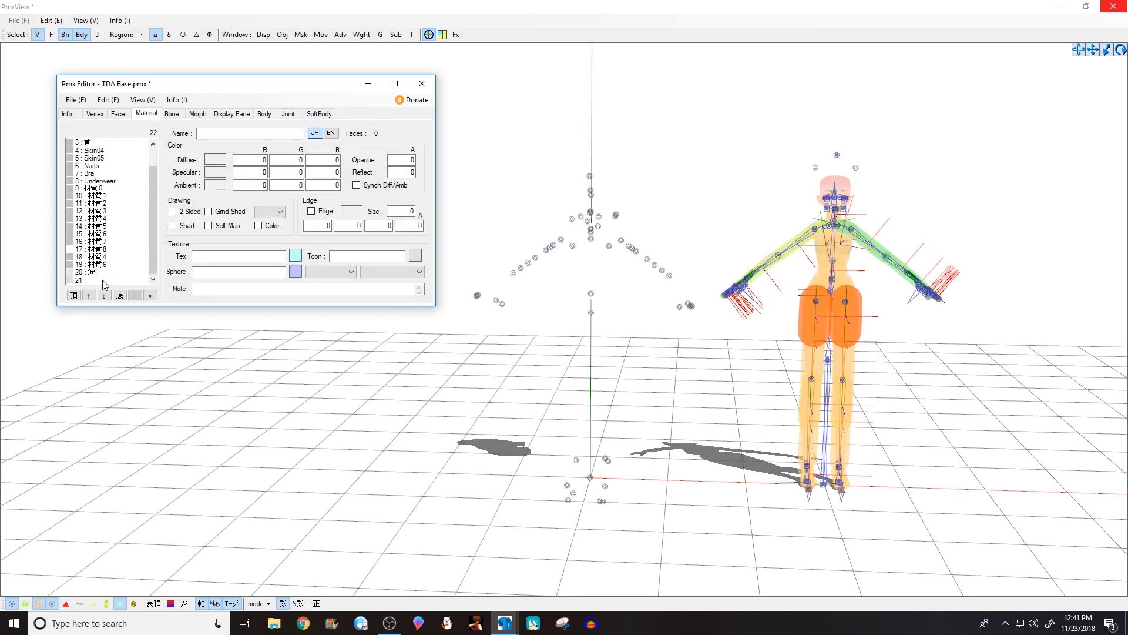
left_click(104, 281)
double_click(264, 261)
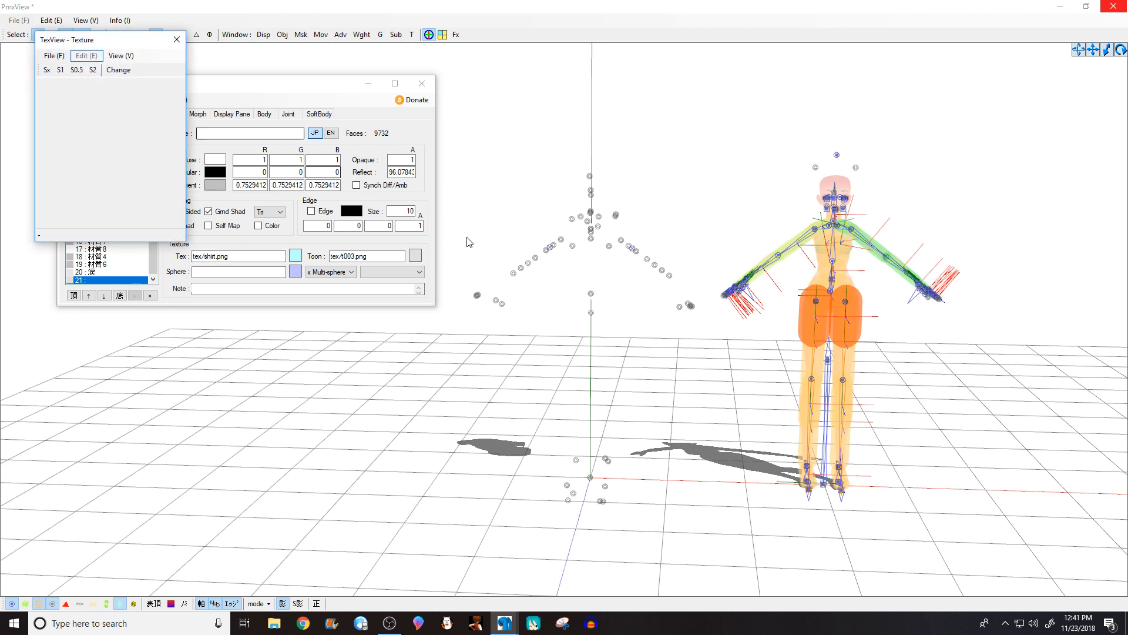
Step: Browse for another texture image in the Desktop's MMD/PMX Stuff folder and search it for "texture"
left_click(56, 59)
left_click(70, 70)
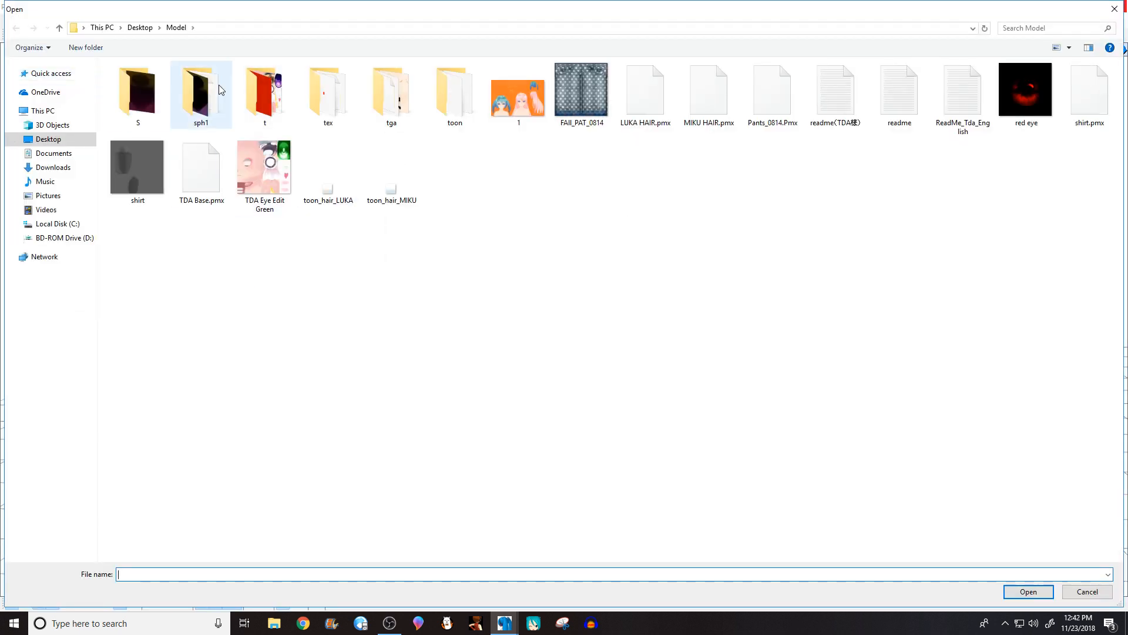
left_click(140, 28)
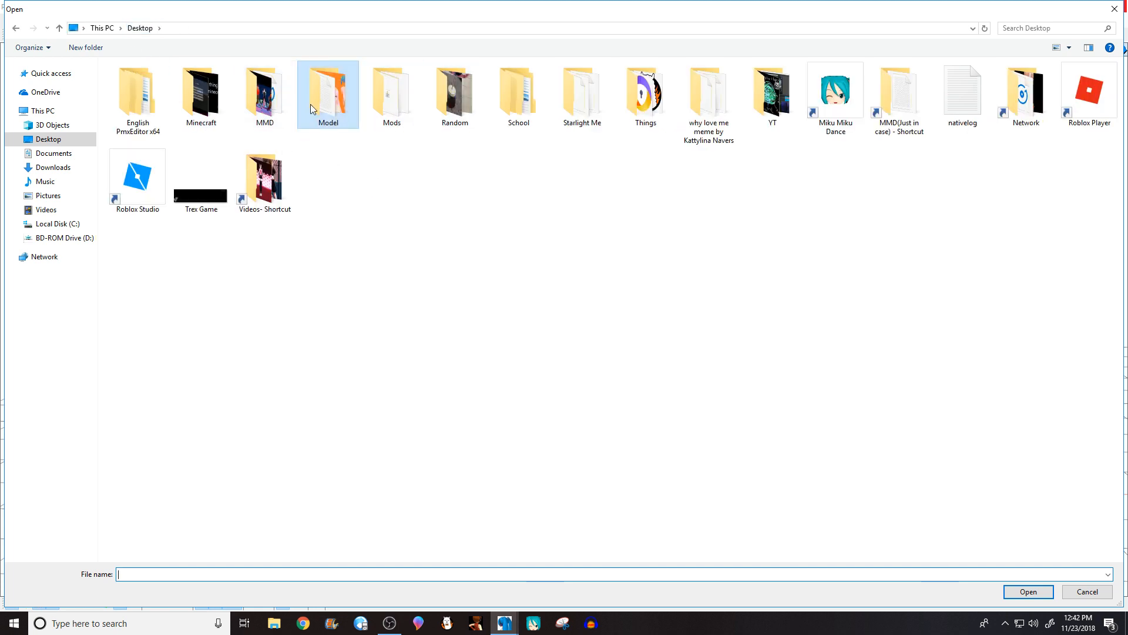
double_click(278, 100)
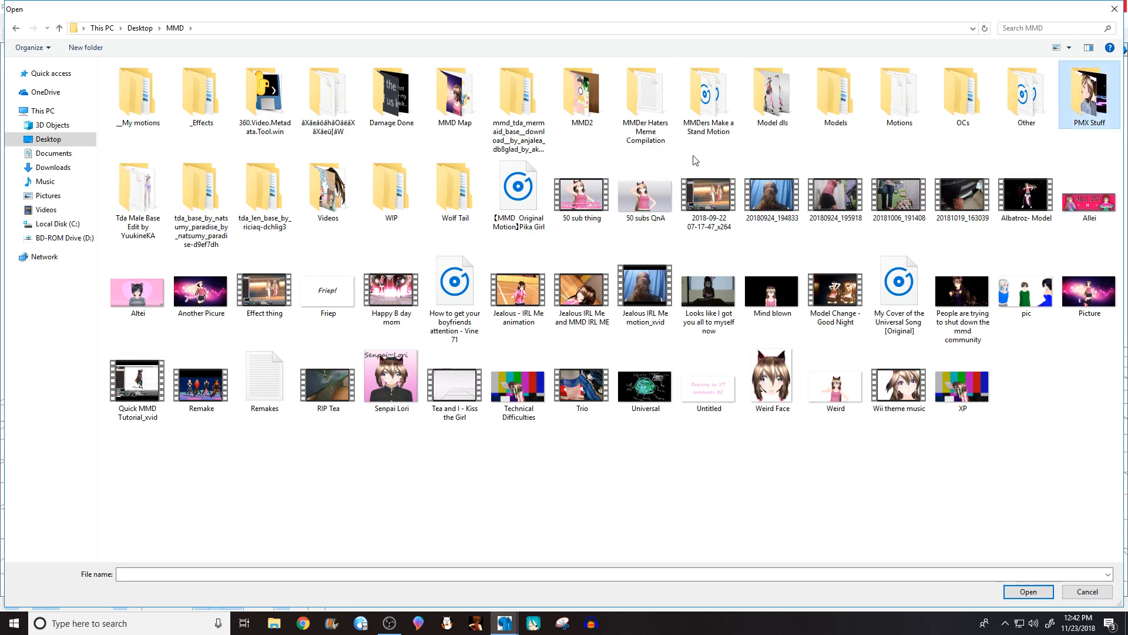
double_click(1088, 89)
scroll(345, 267, "down", 8)
scroll(345, 268, "down", 6)
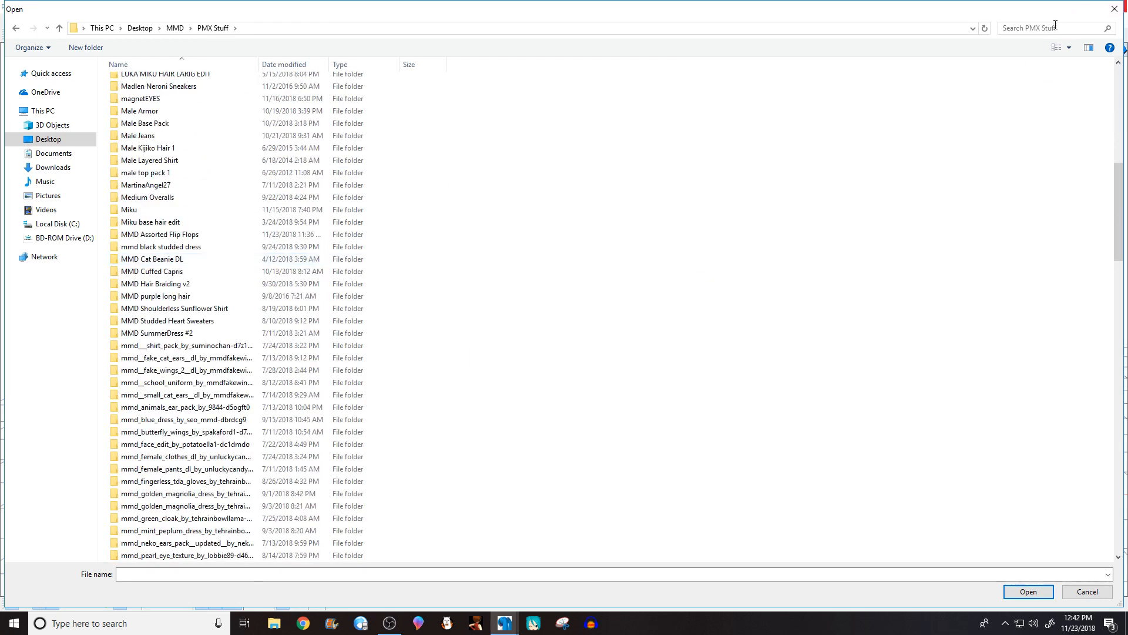
left_click(1055, 27)
type("texture")
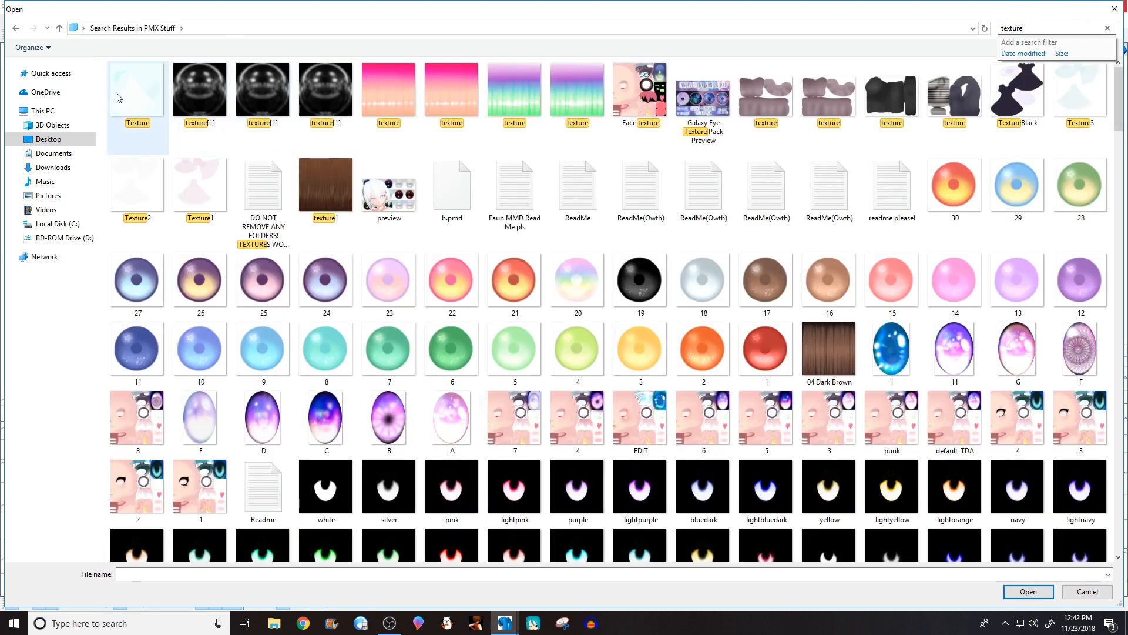
Step: Try loading the black sphere-like texture[1] image in the texture viewer and assigning it to the shirt material
double_click(199, 91)
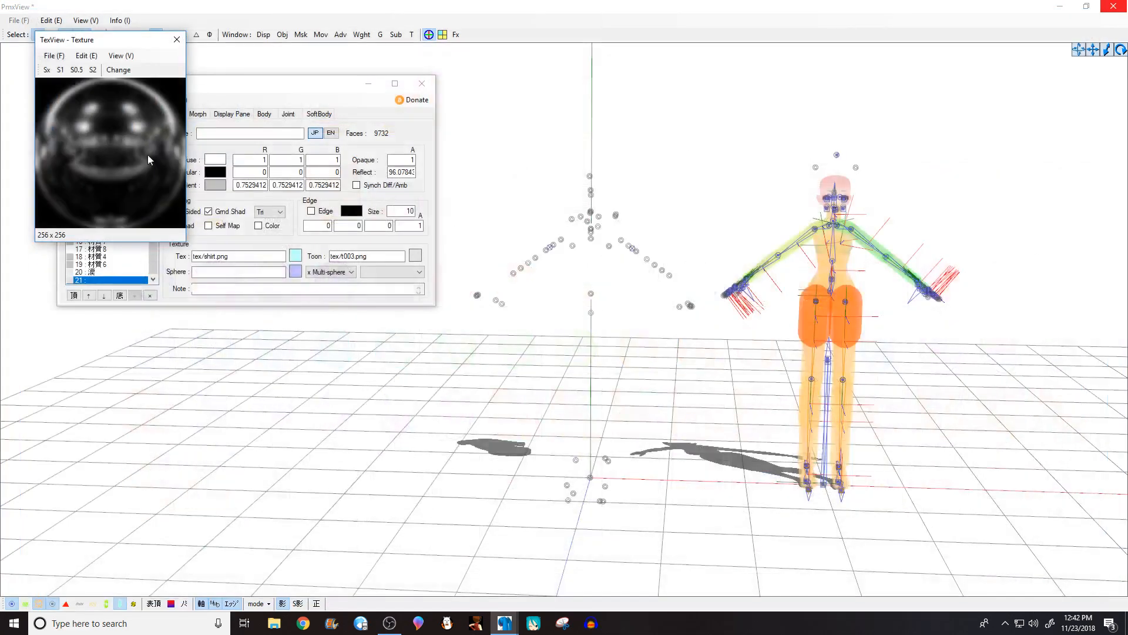
left_click(117, 70)
left_click(596, 352)
Step: Load the shirt image from the Desktop's Model folder in the texture viewer and apply it to the shirt material
left_click(54, 56)
left_click(65, 66)
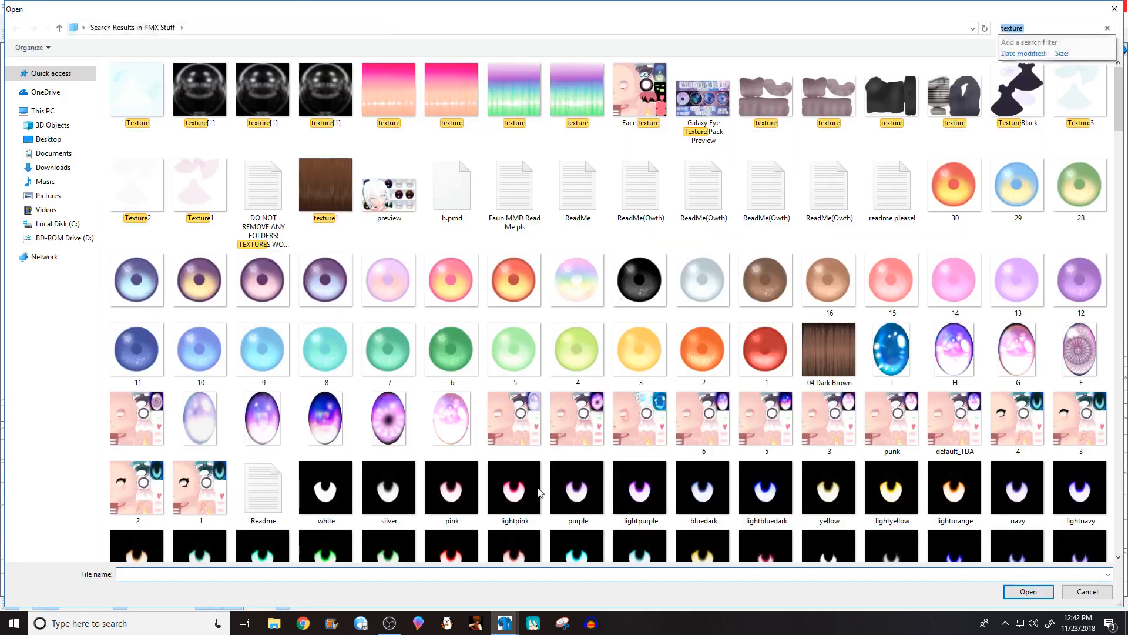
left_click(49, 139)
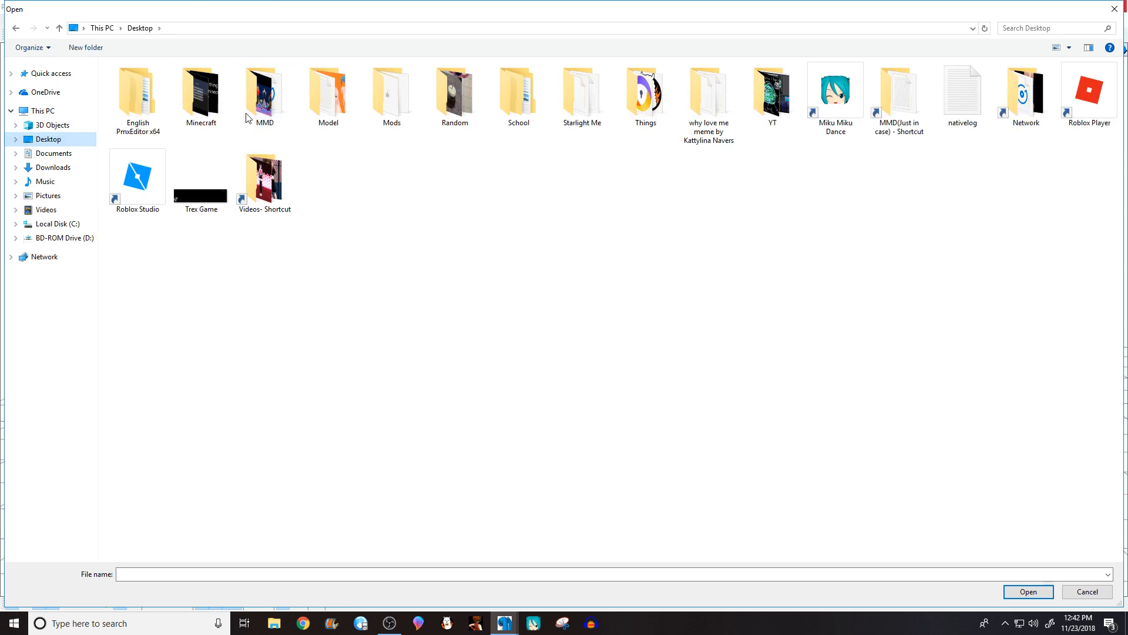
double_click(329, 93)
left_click(156, 168)
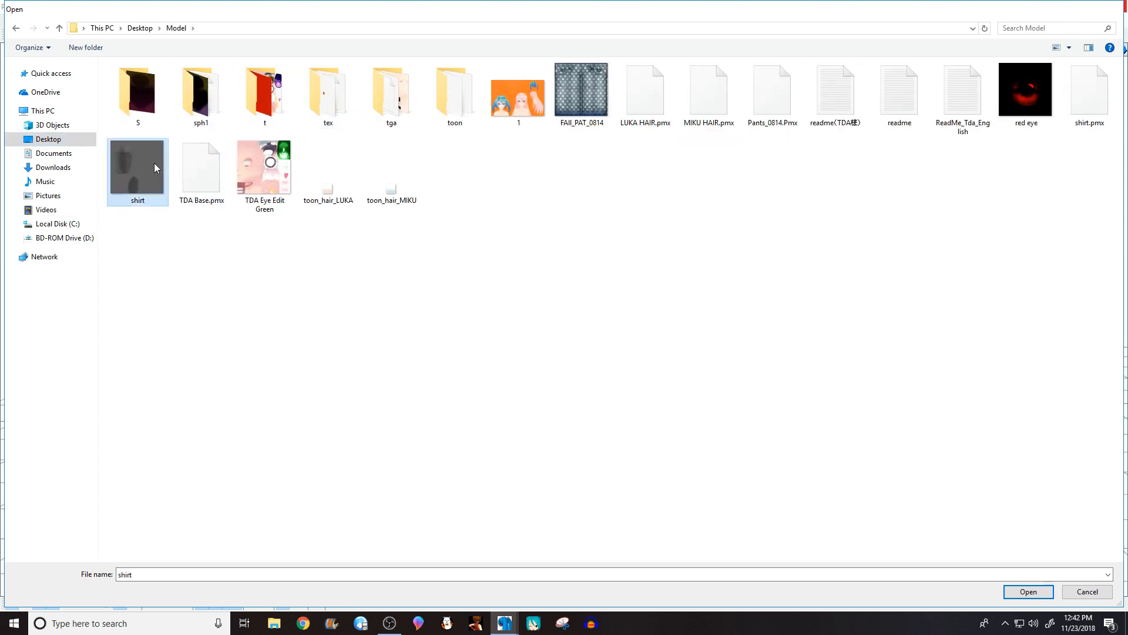
double_click(157, 168)
left_click(598, 356)
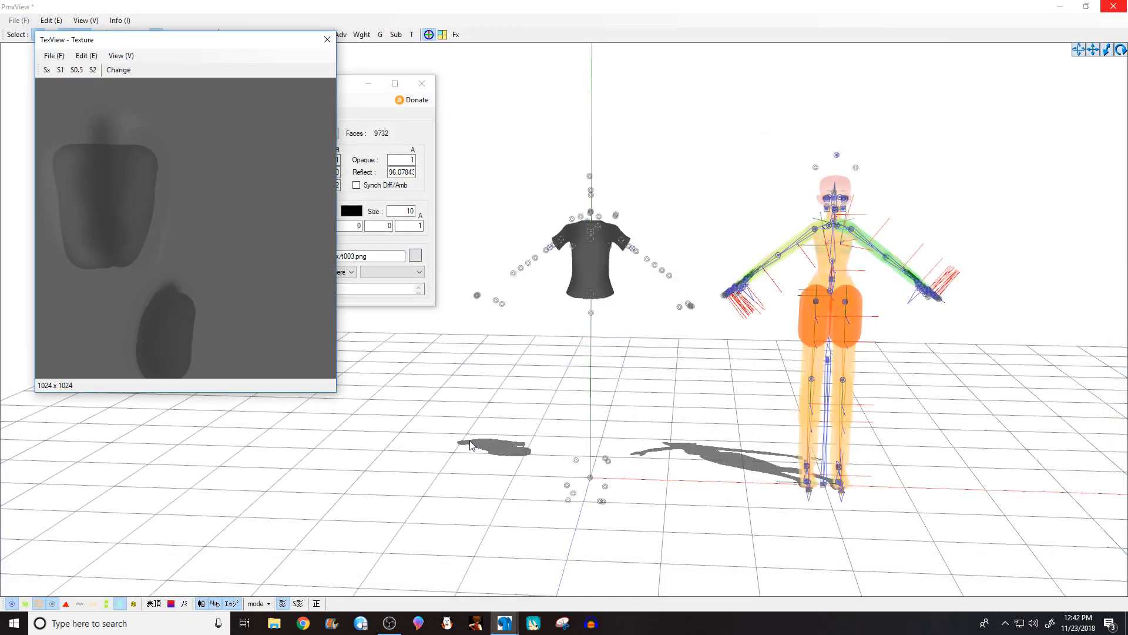
left_click(470, 445)
Step: Box-select the shirt together with its bones, and clear the selection
mouse_move(505, 234)
right_mouse_down()
mouse_move(536, 224)
mouse_move(519, 225)
right_mouse_up()
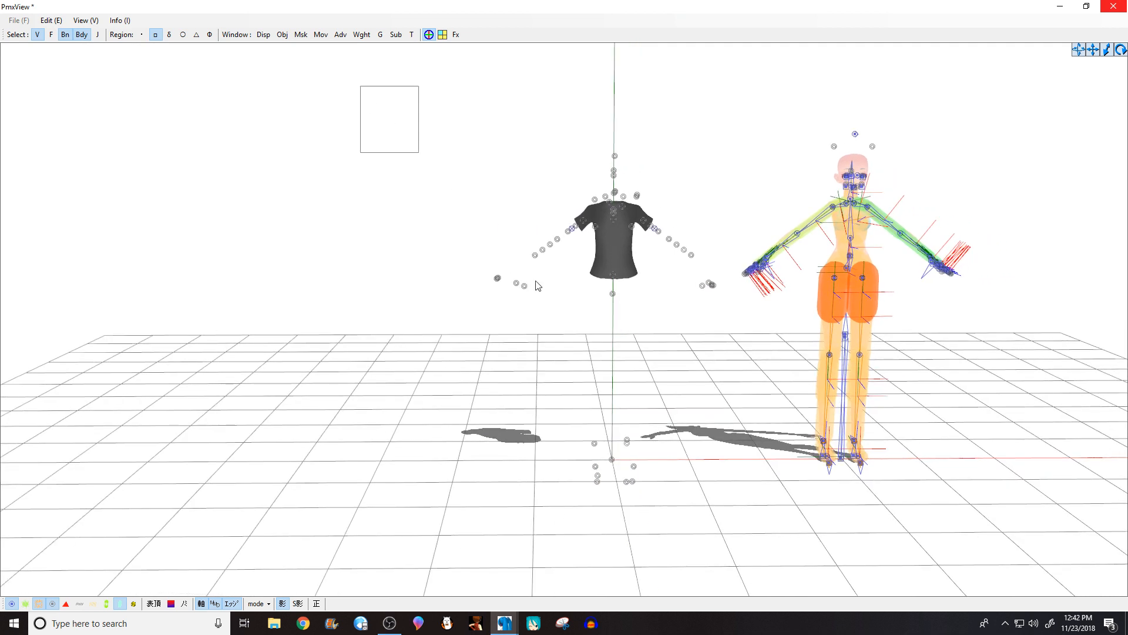
left_click_drag(537, 285, 723, 487)
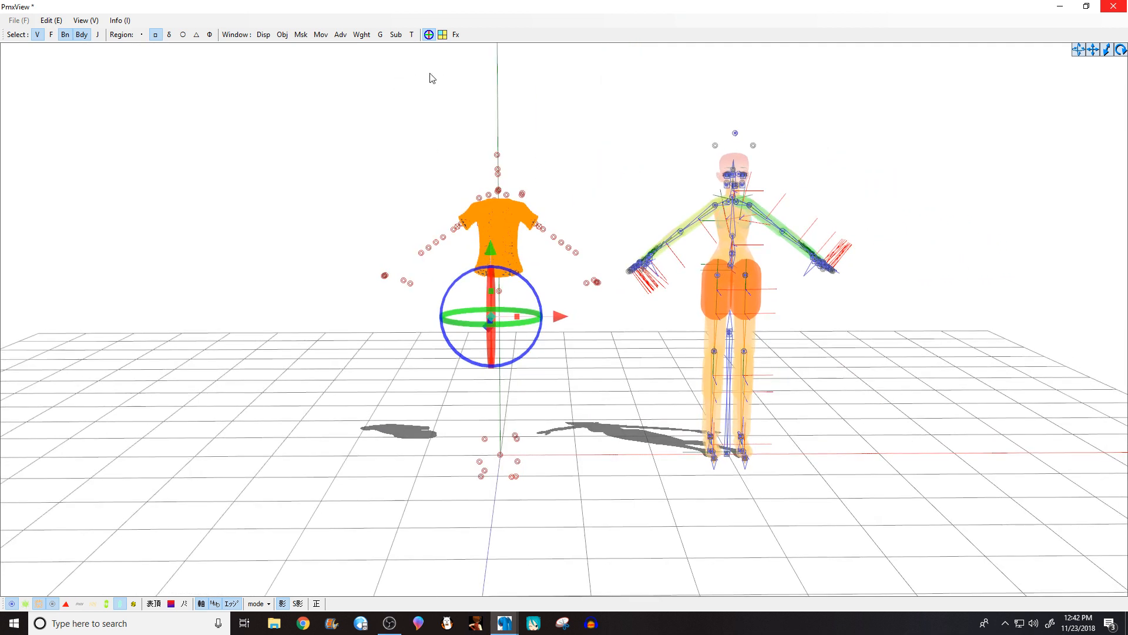
left_click_drag(356, 113, 416, 187)
middle_click_drag(342, 49, 361, 51)
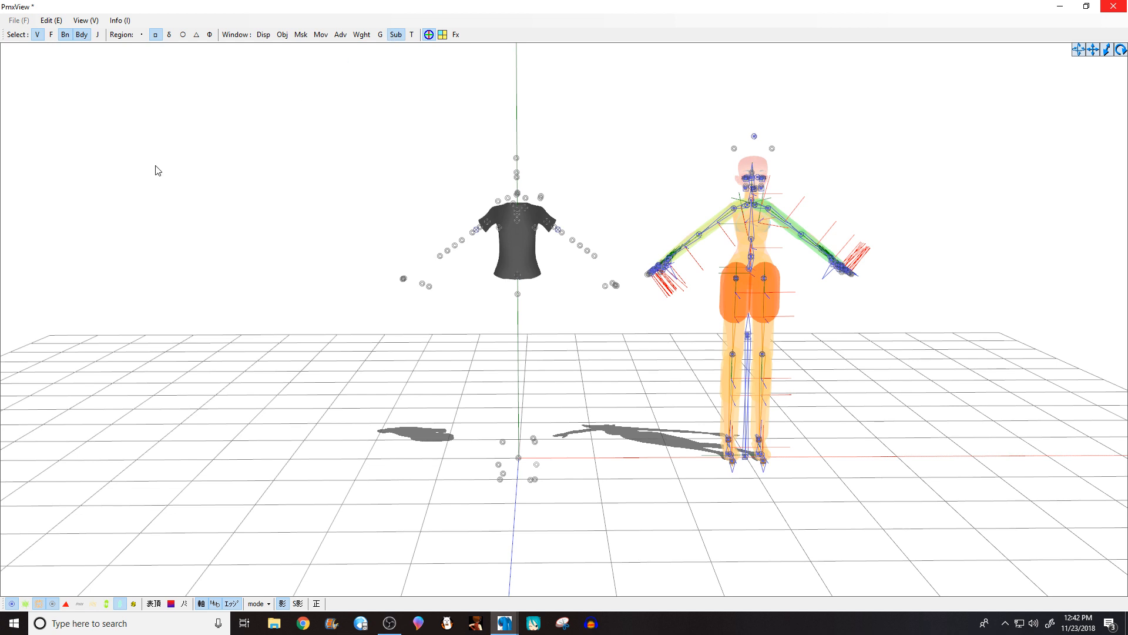
Step: Open the SubView window beside the models and frame the base model's face and torso in it
left_click_drag(164, 63, 116, 62)
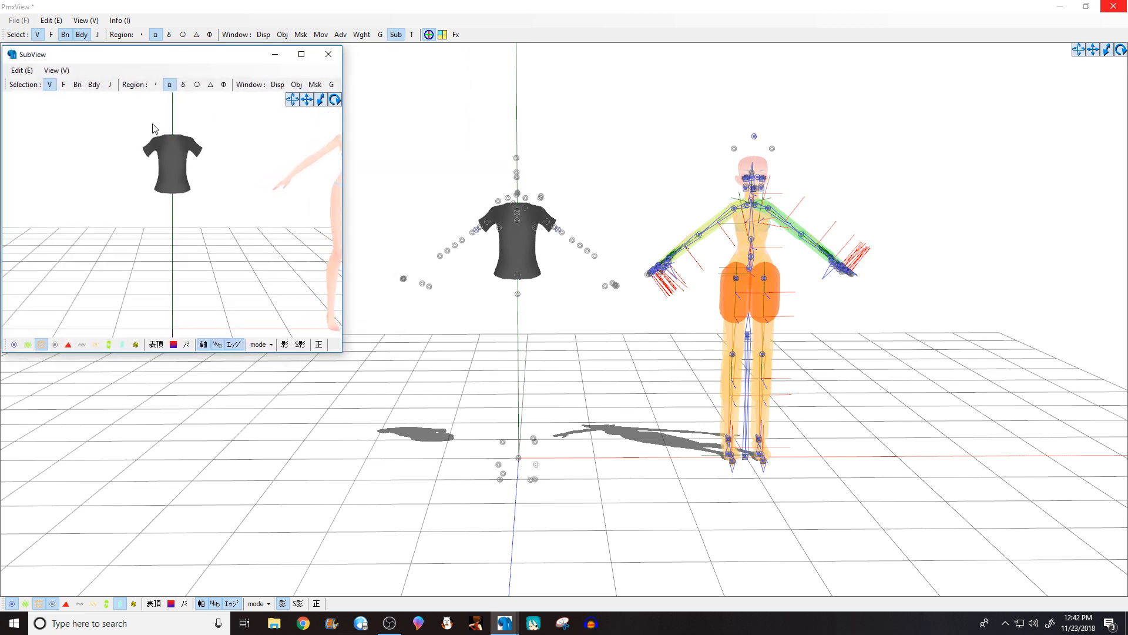
middle_click_drag(153, 126, 106, 166)
scroll(39, 153, "up", 1)
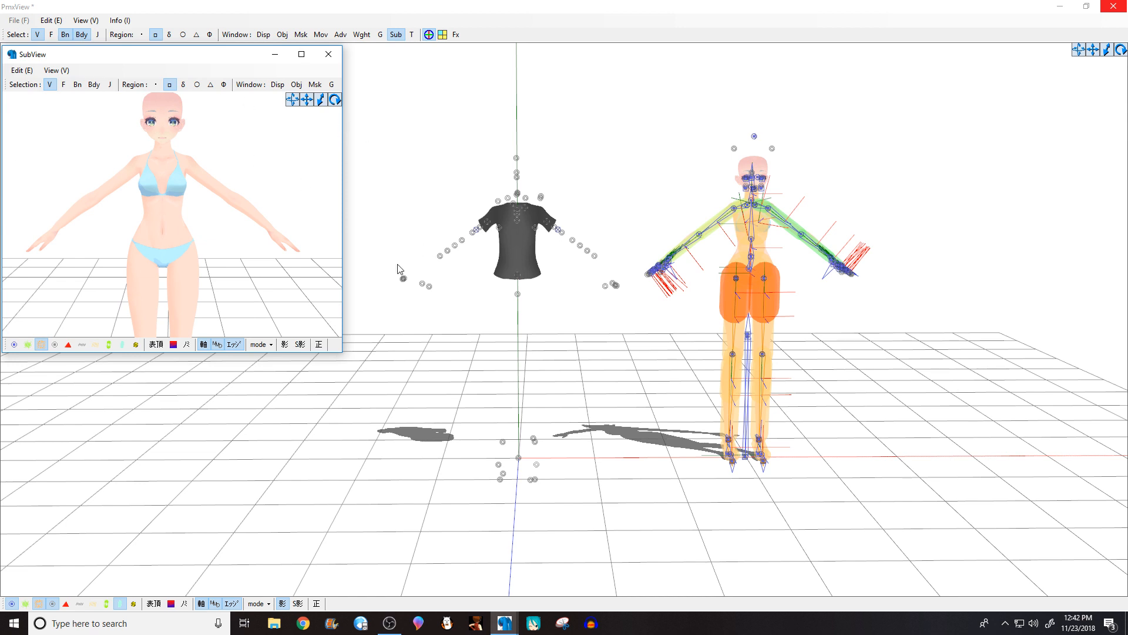
Step: Select the shirt with its bones, move it along the X axis onto the base body and raise it slightly to the shoulders
left_click_drag(368, 113, 624, 520)
left_click_drag(522, 335, 460, 363)
left_click_drag(543, 334, 759, 326)
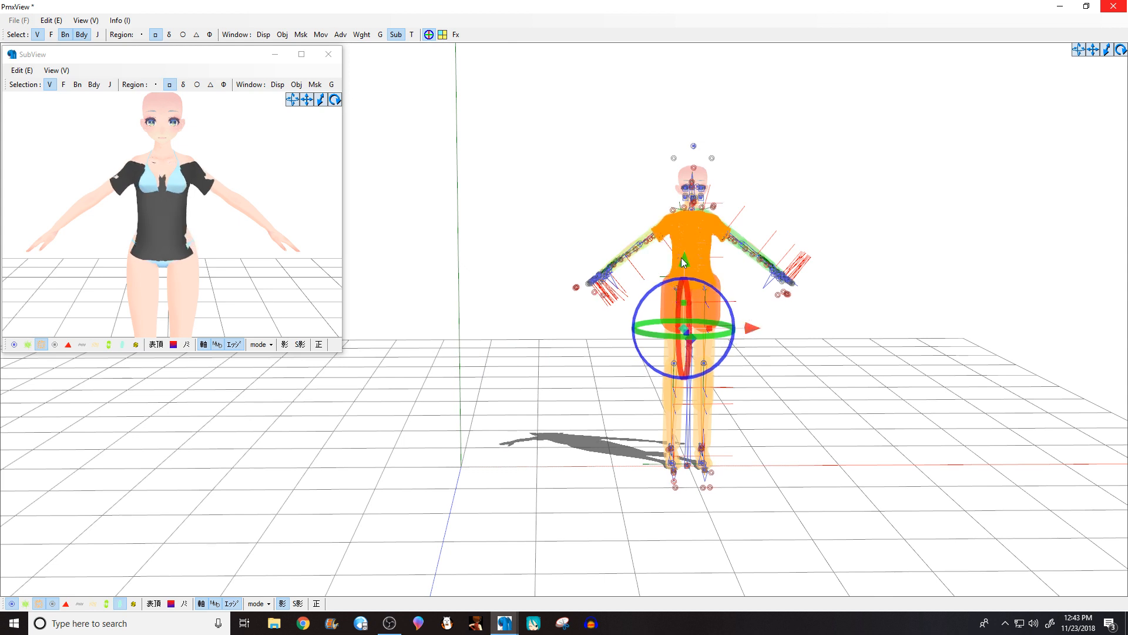
left_click_drag(683, 261, 683, 257)
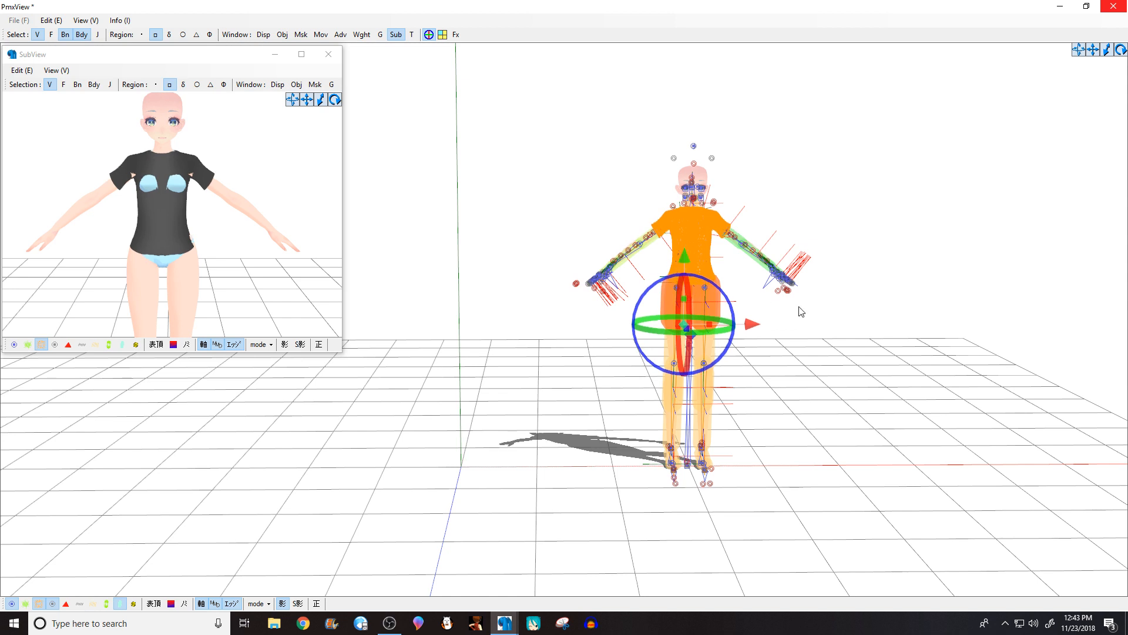
left_click_drag(756, 327, 749, 327)
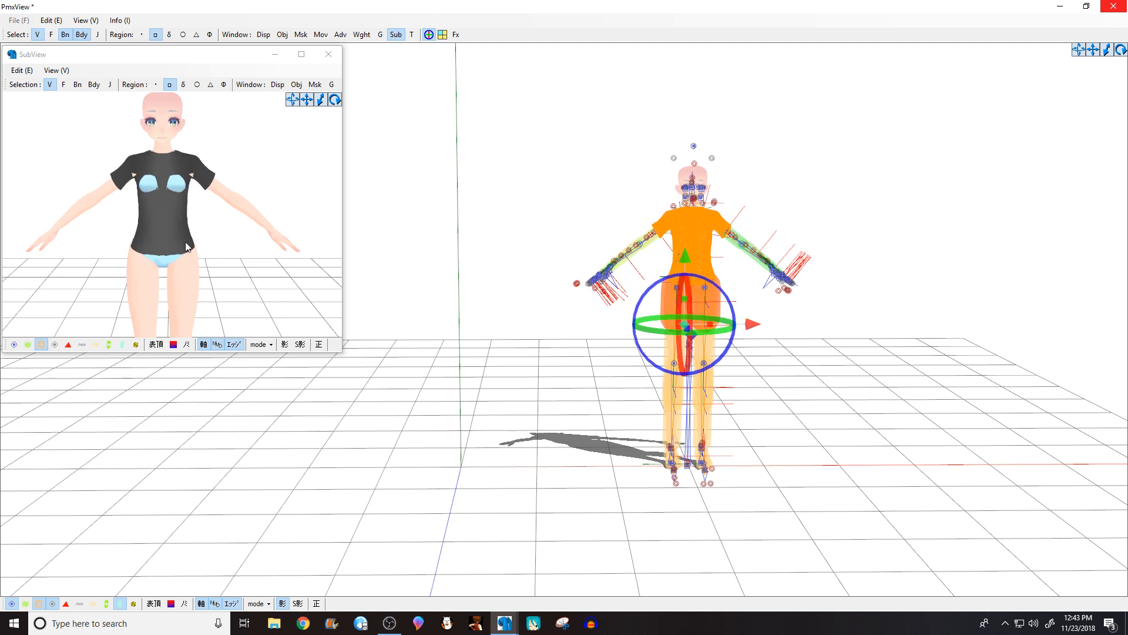
Step: Check the shirt's fit from several angles and scale it slightly narrower along the X axis
right_click_drag(186, 242, 252, 257)
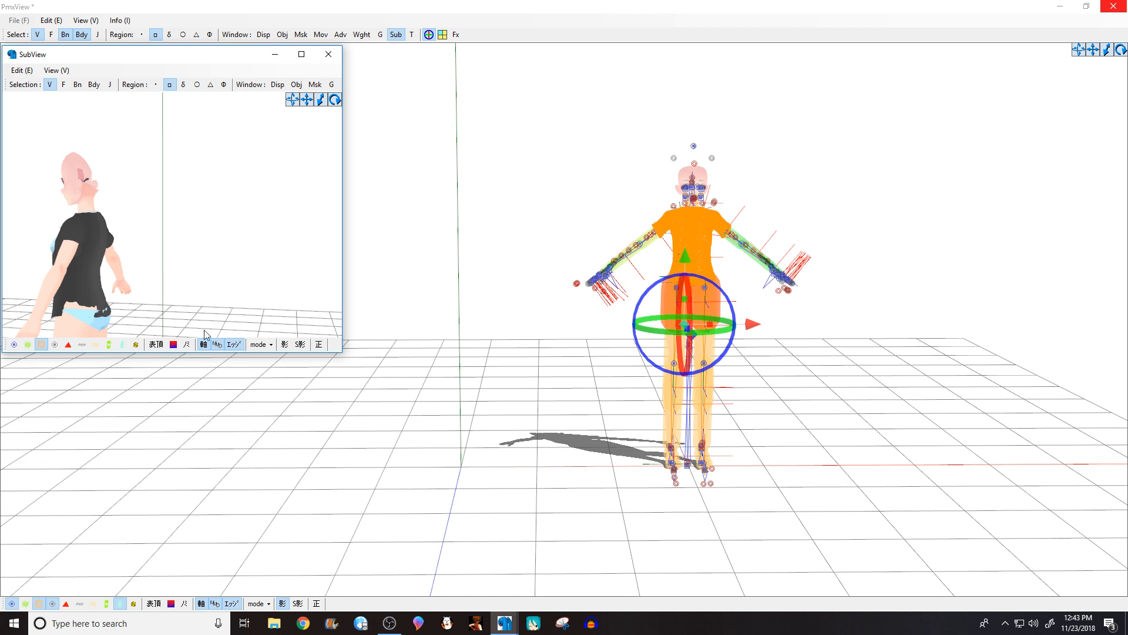
right_click_drag(151, 271, 139, 223)
scroll(764, 235, "up", 5)
scroll(761, 219, "up", 1)
middle_click_drag(761, 219, 555, 204)
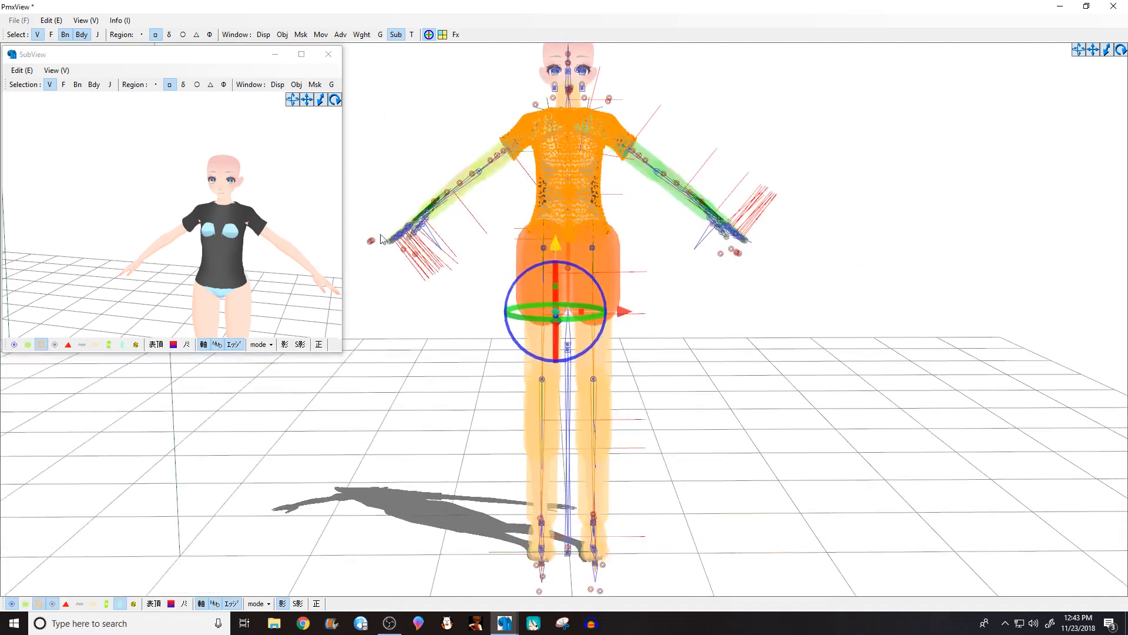
scroll(232, 201, "down", 4)
middle_click_drag(231, 202, 194, 209)
scroll(194, 209, "up", 2)
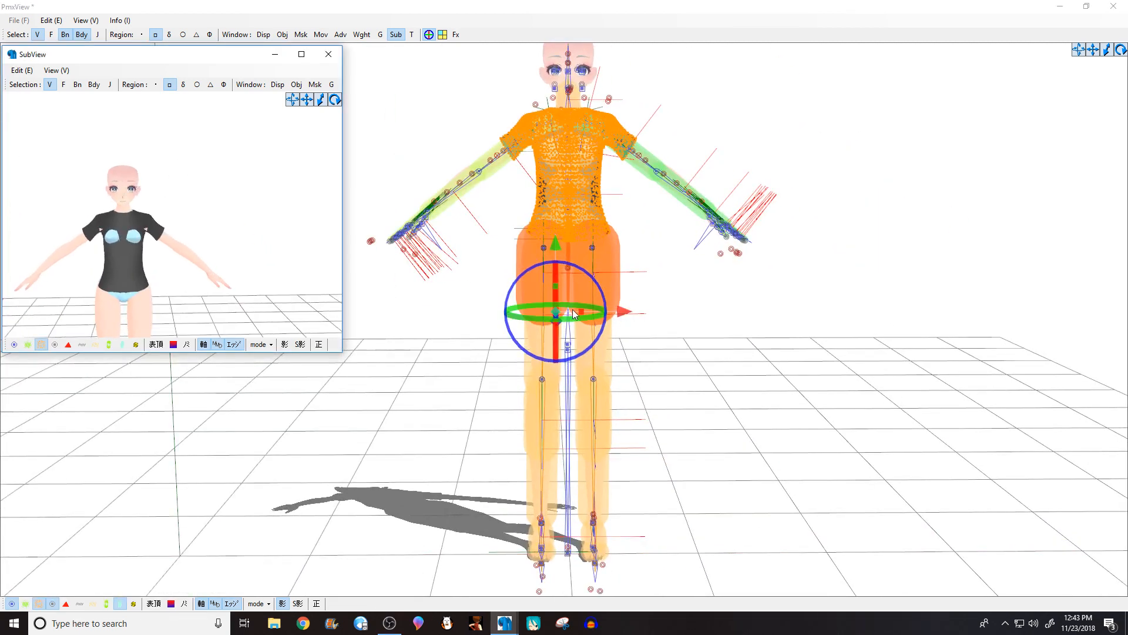
left_click_drag(580, 312, 569, 313)
Step: Scale the shirt slightly wider along the X axis so it fits around the waist and shoulders
scroll(190, 268, "up", 4)
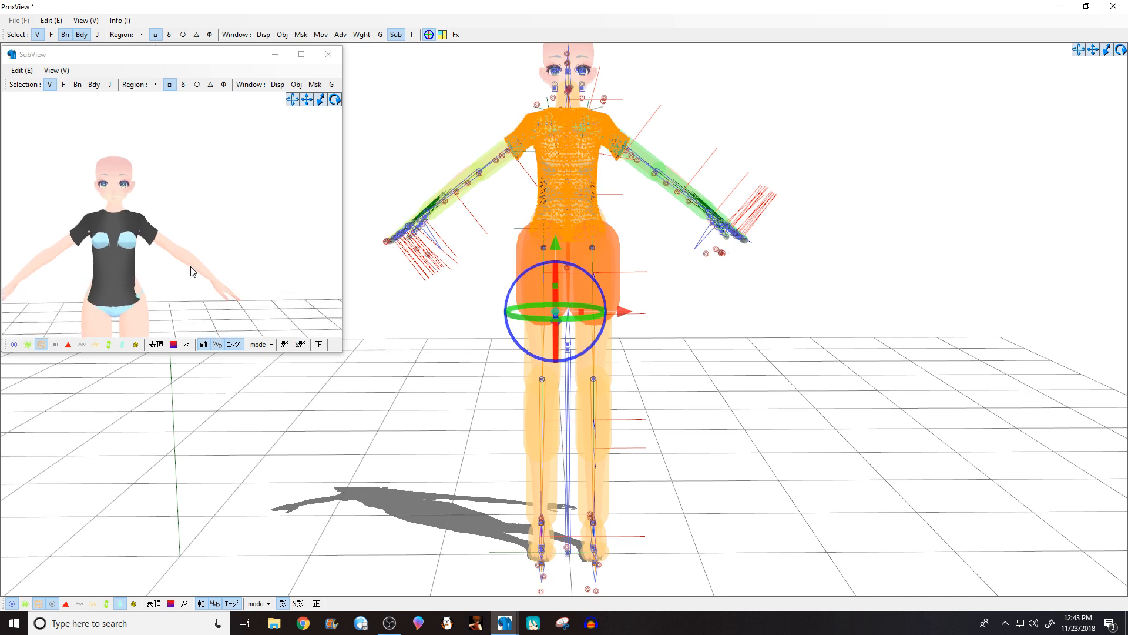
middle_click_drag(191, 268, 172, 283)
scroll(206, 248, "up", 2)
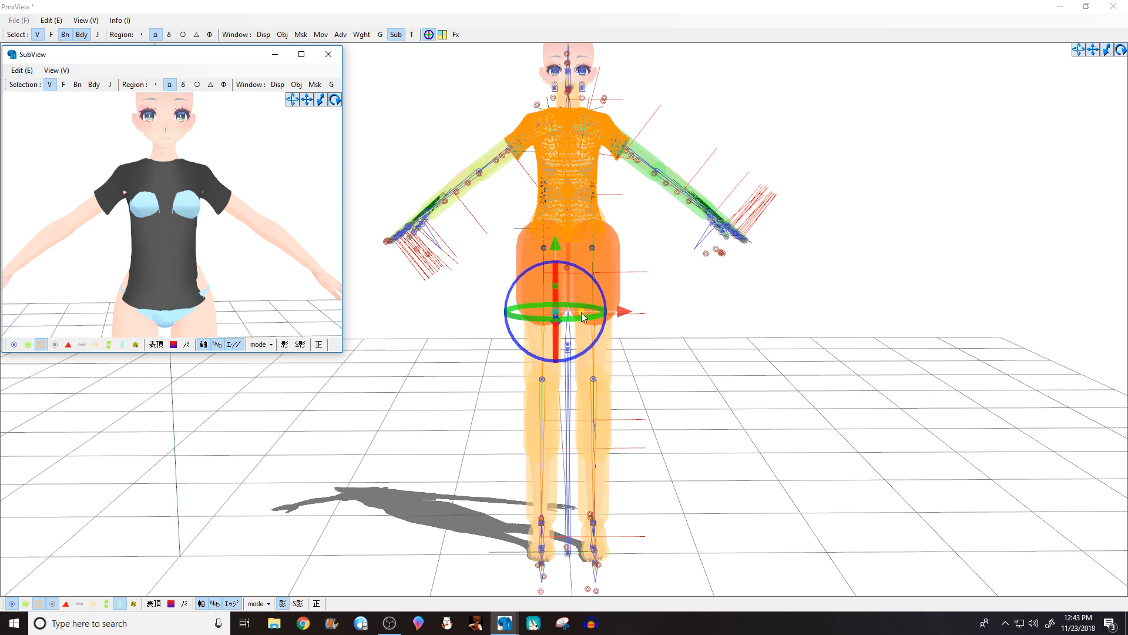
mouse_move(580, 312)
left_mouse_down()
mouse_move(601, 312)
mouse_move(586, 312)
left_mouse_up()
Step: Try scaling the shirt's depth along the Z axis from the side, and reverse the change
right_click_drag(793, 321, 736, 316)
middle_click_drag(735, 316, 816, 315)
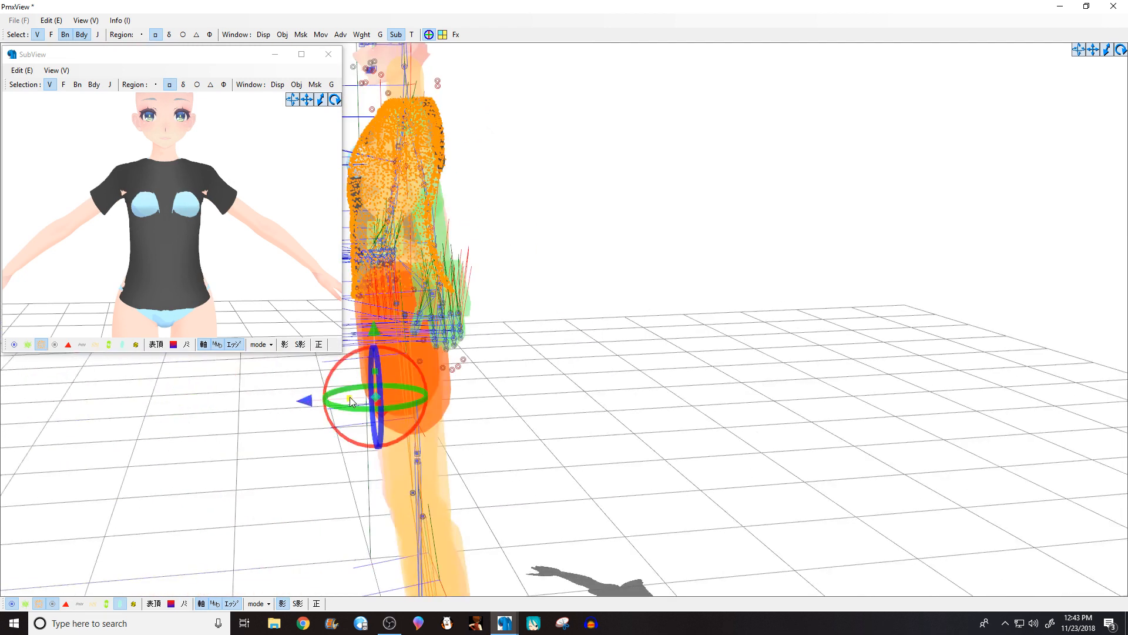
left_click_drag(350, 397, 348, 396)
right_click(348, 396)
mouse_move(254, 280)
right_mouse_down()
mouse_move(213, 276)
mouse_move(259, 290)
mouse_move(232, 292)
mouse_move(267, 284)
right_mouse_up()
left_click(350, 399)
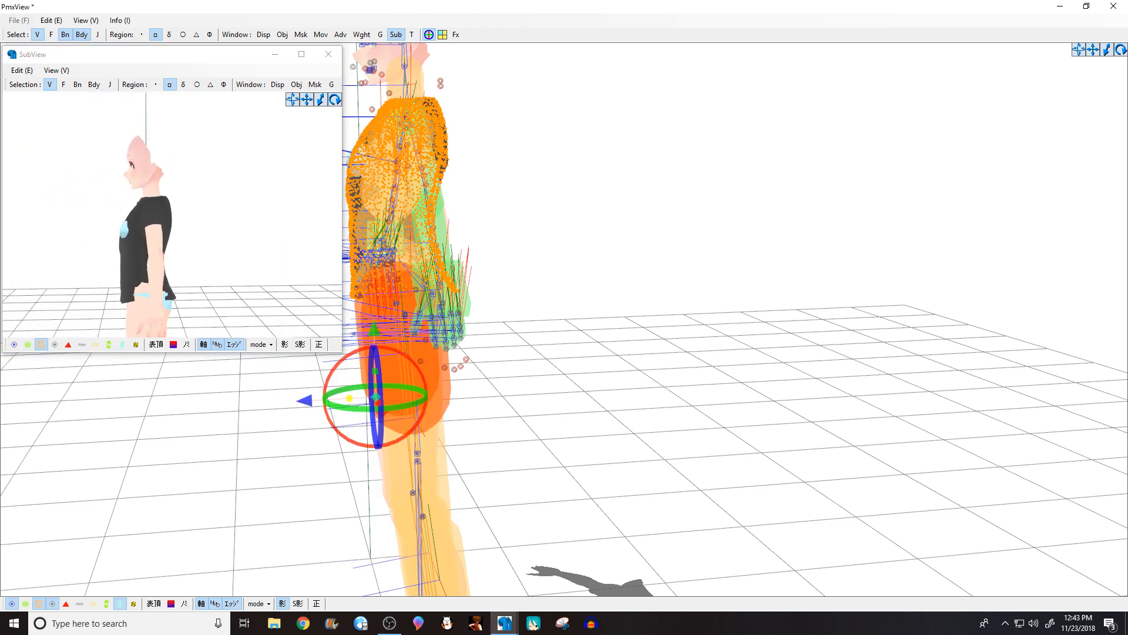
left_click_drag(350, 398, 724, 311)
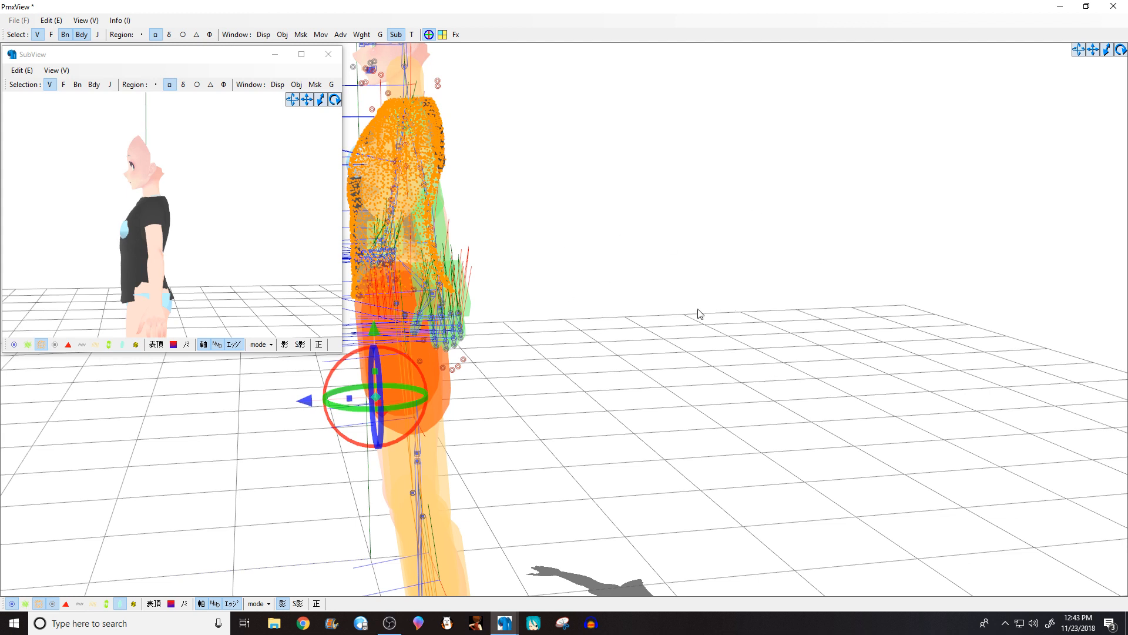
Step: Inspect the shirt's fit over the base model's chest and waist from the side and front in both views
right_click_drag(649, 305, 690, 311)
right_click_drag(222, 232, 253, 227)
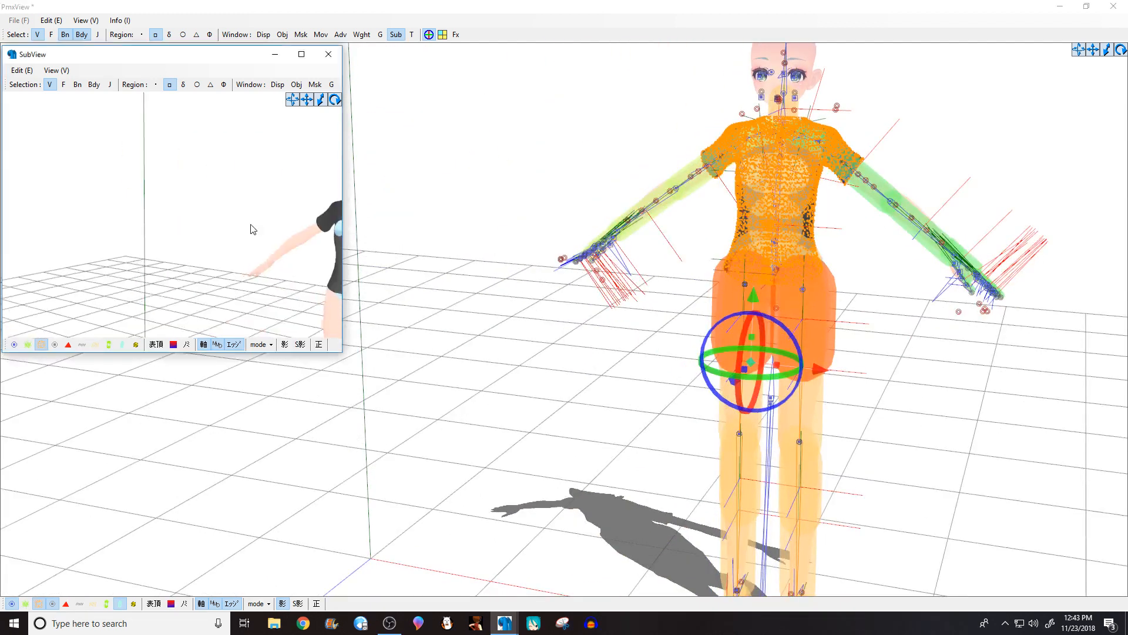
middle_click_drag(252, 227, 203, 219)
right_click_drag(203, 218, 220, 222)
middle_click_drag(219, 223, 197, 224)
right_click_drag(196, 224, 201, 224)
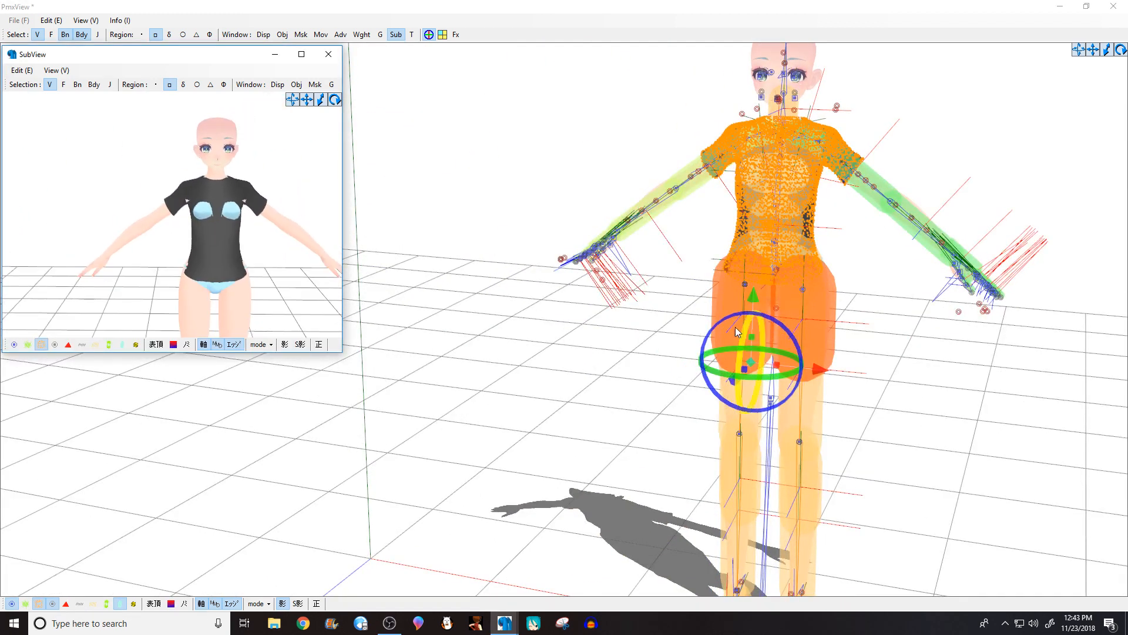
right_click_drag(903, 291, 924, 287)
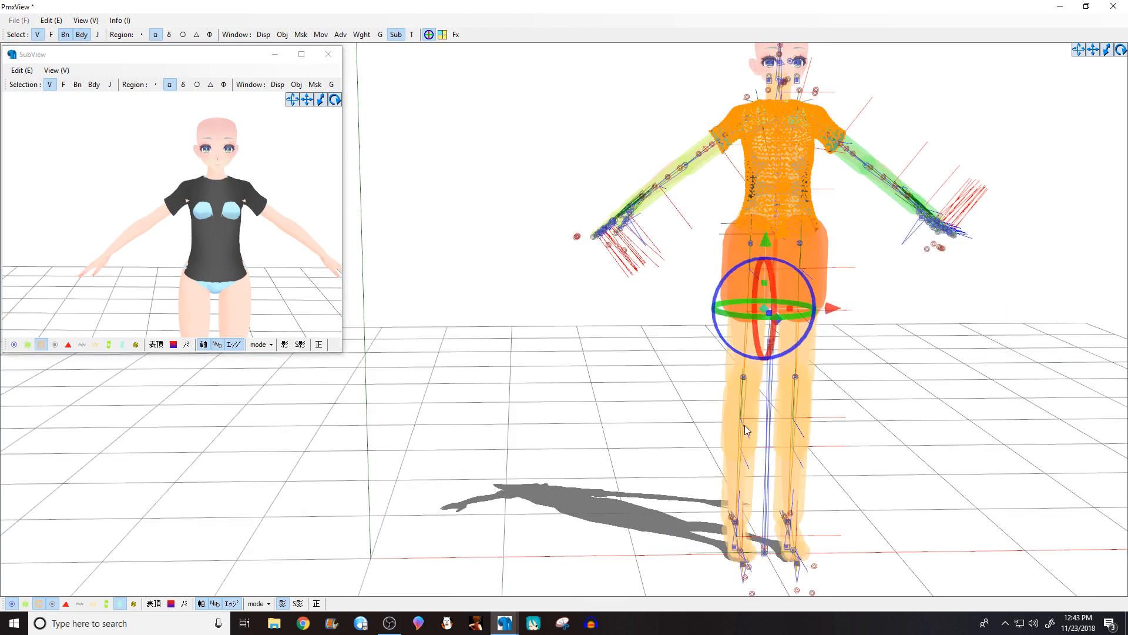
right_click_drag(709, 282, 706, 269)
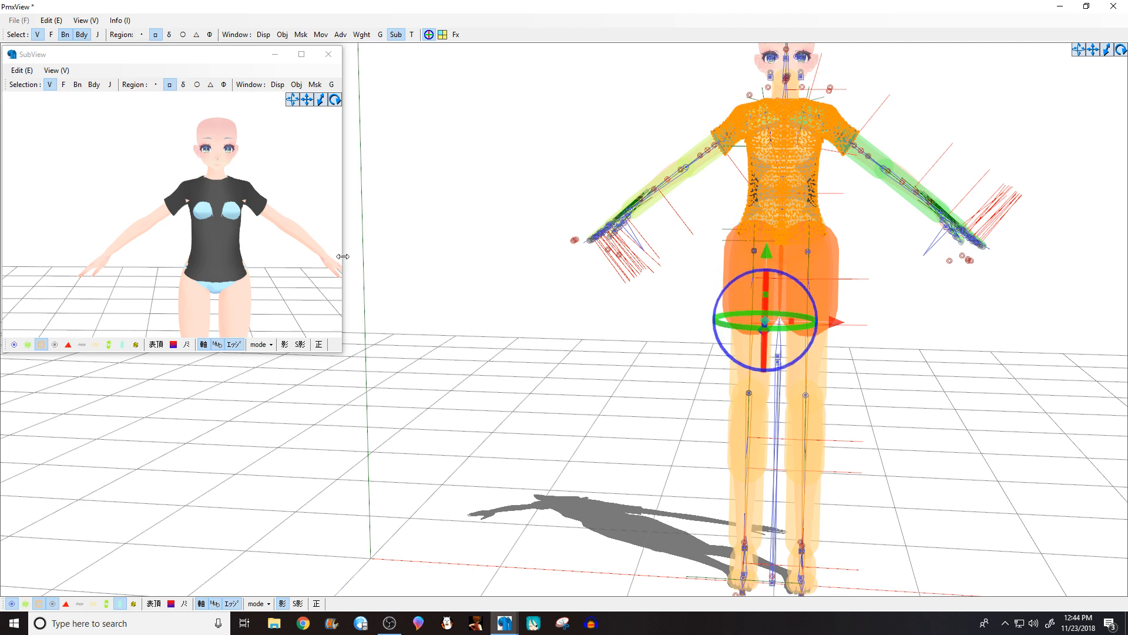
Step: Try shifting the shirt along the Z axis toward the body's front from the side view, and undo the move
mouse_move(265, 190)
right_mouse_down()
mouse_move(232, 187)
mouse_move(258, 205)
right_mouse_up()
right_click_drag(539, 250, 476, 249)
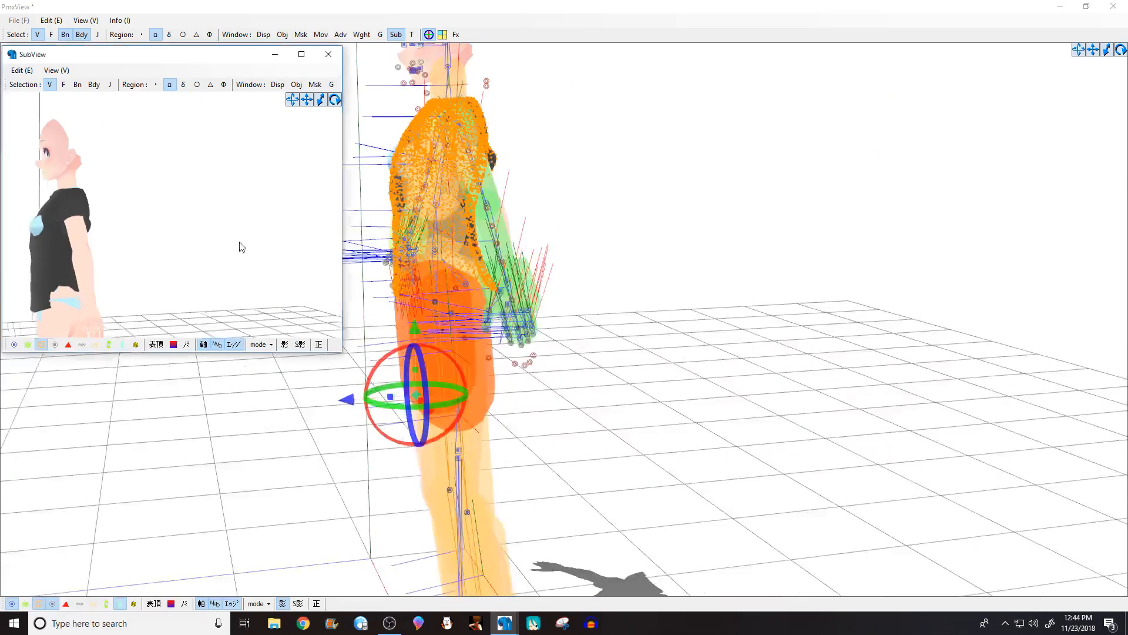
right_click_drag(243, 247, 319, 263)
right_click_drag(460, 246, 498, 327)
left_click_drag(506, 356, 503, 382)
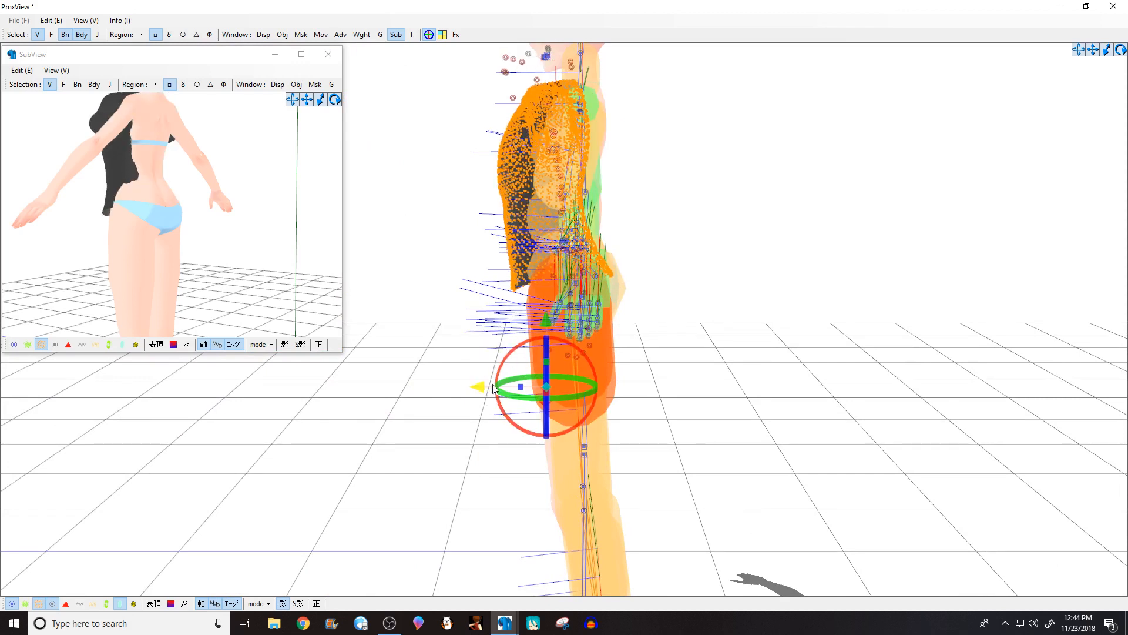
key("ctrl+z")
Step: Shift the shirt slightly forward along the Z axis so it covers more of the chest, and check the front fit
right_click_drag(88, 164, 107, 178)
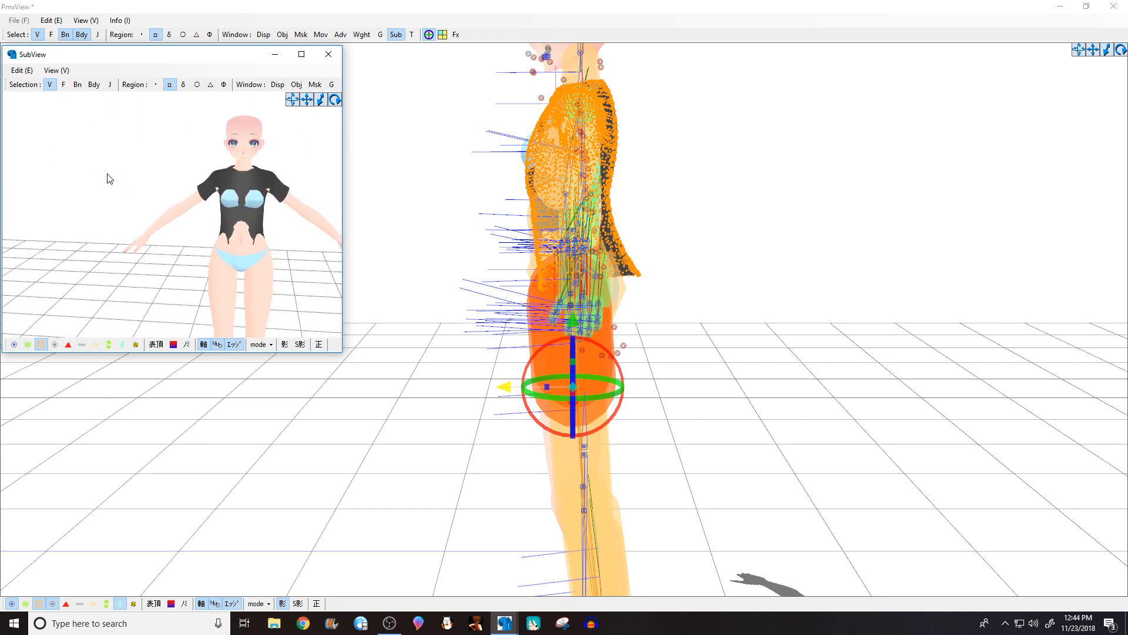
left_click_drag(523, 365, 495, 385)
right_click_drag(466, 218, 524, 223)
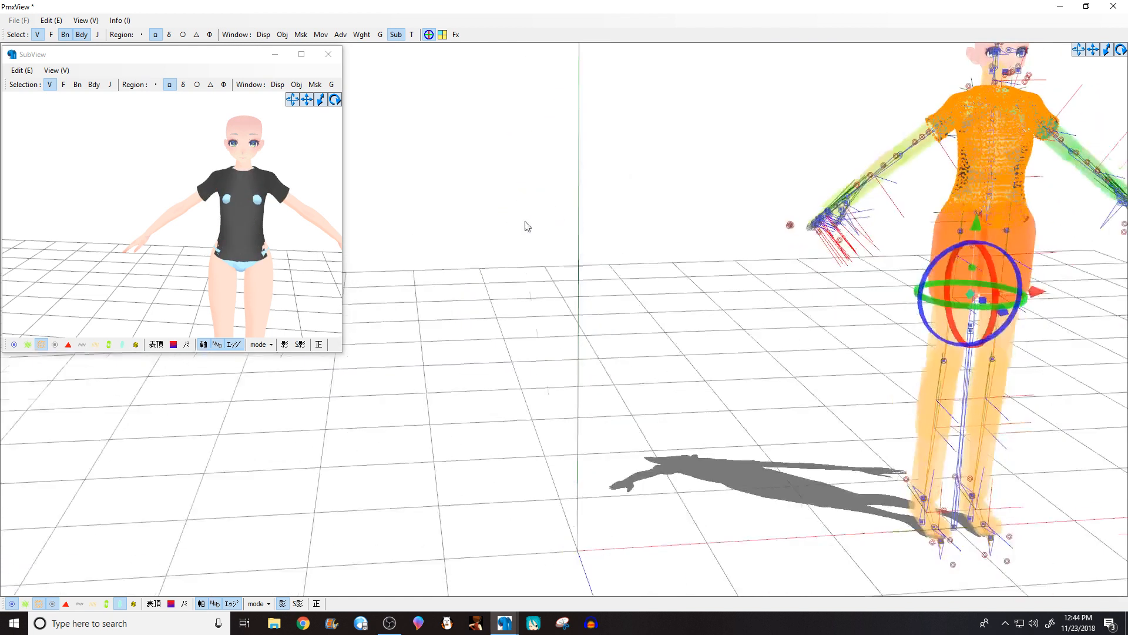
middle_click_drag(552, 210, 493, 208)
scroll(311, 262, "up", 5)
middle_click_drag(310, 262, 288, 253)
scroll(287, 255, "down", 2)
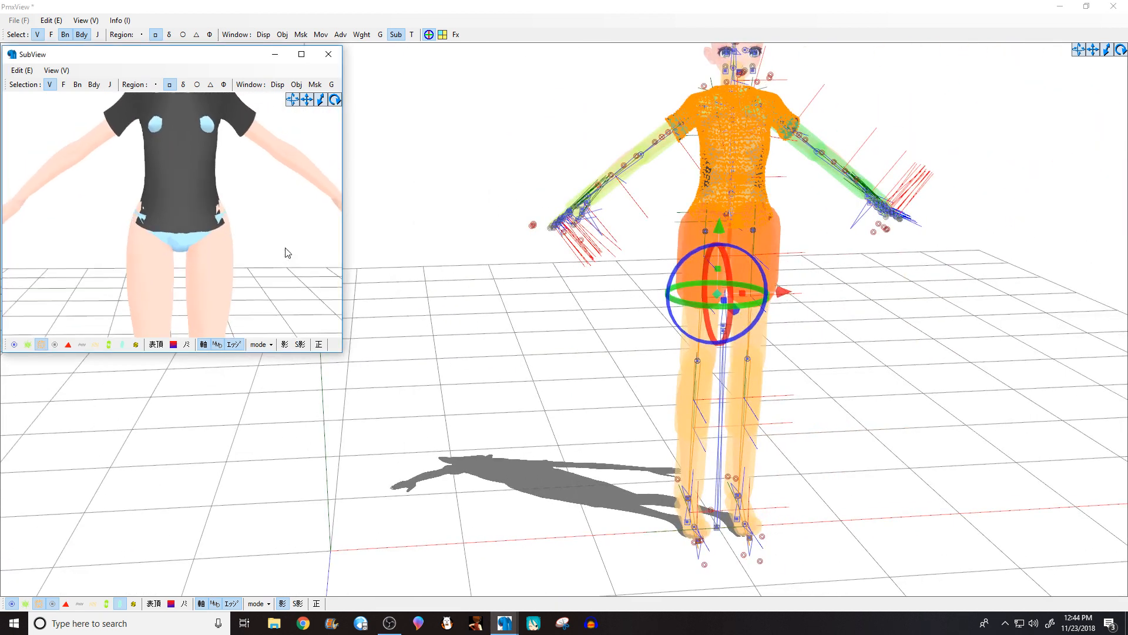
Step: Widen the shirt slightly along the X axis, check its front fit on the base model, and deselect it
left_click_drag(739, 291, 741, 293)
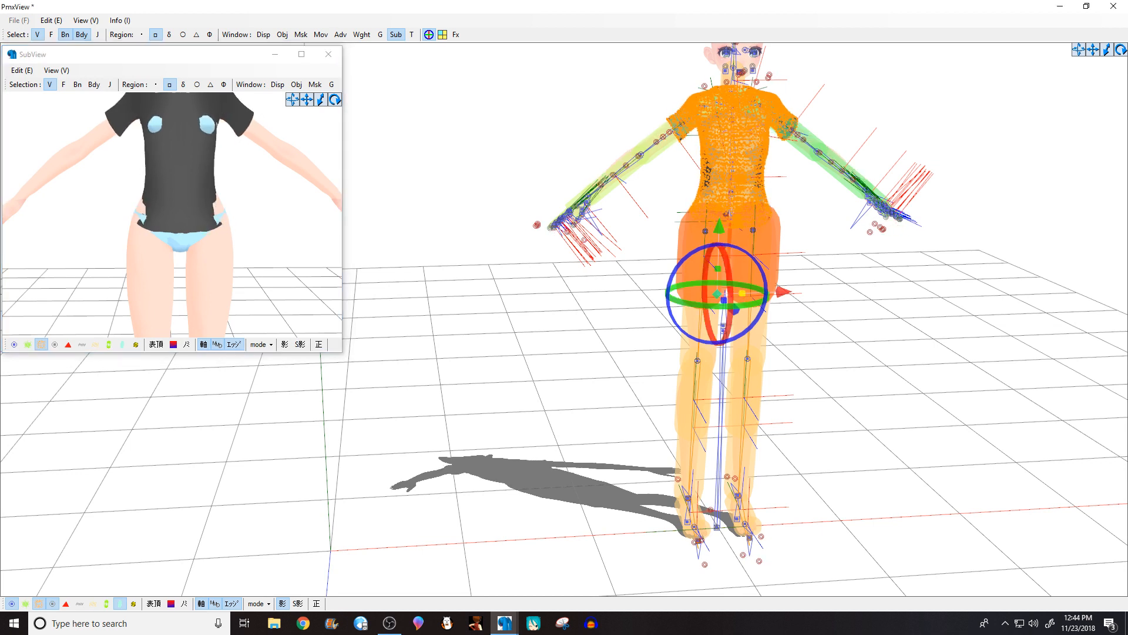
middle_click_drag(219, 200, 213, 210)
right_click_drag(214, 210, 205, 203)
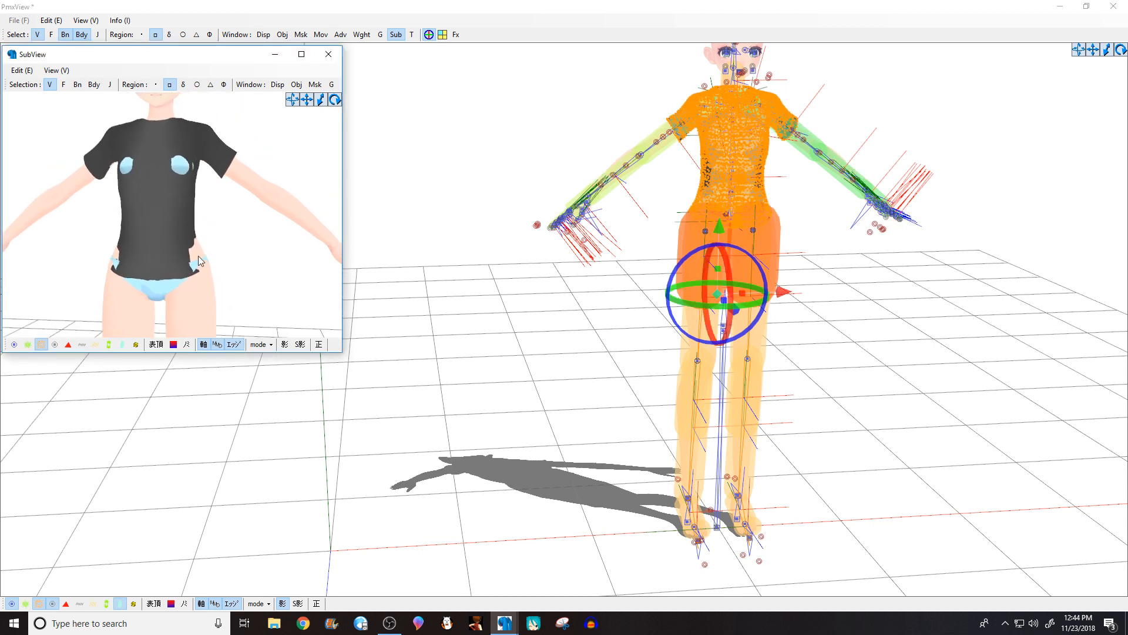
left_click(442, 299)
right_click_drag(442, 300, 503, 450)
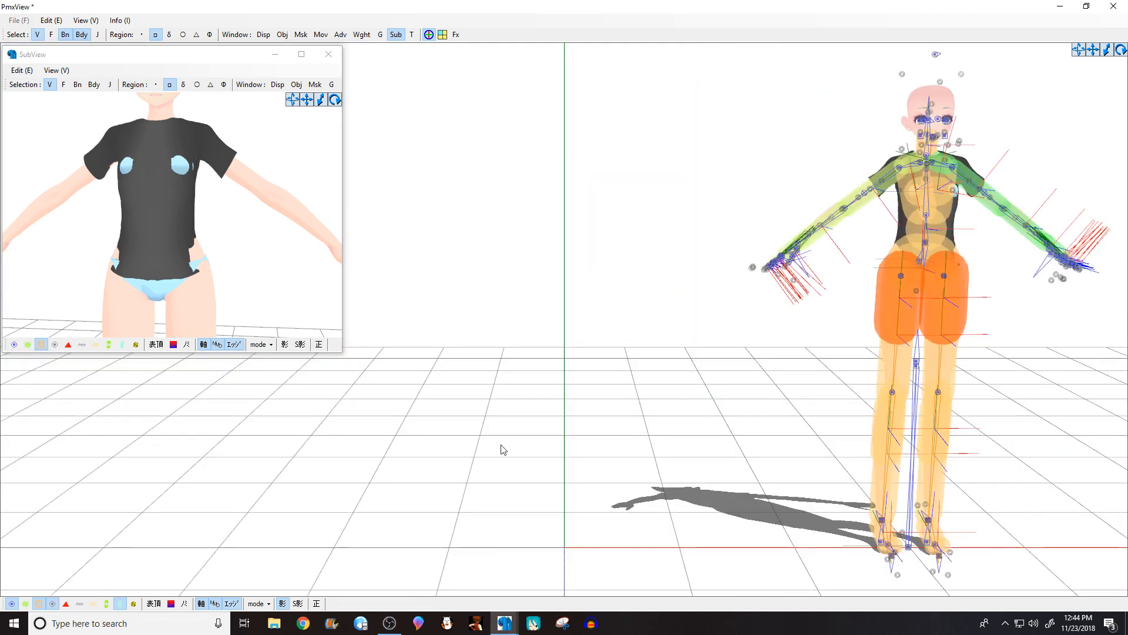
Step: Close the texture preview and import Pants_0814.Pmx from the Model folder into the TDA base model
left_click(507, 627)
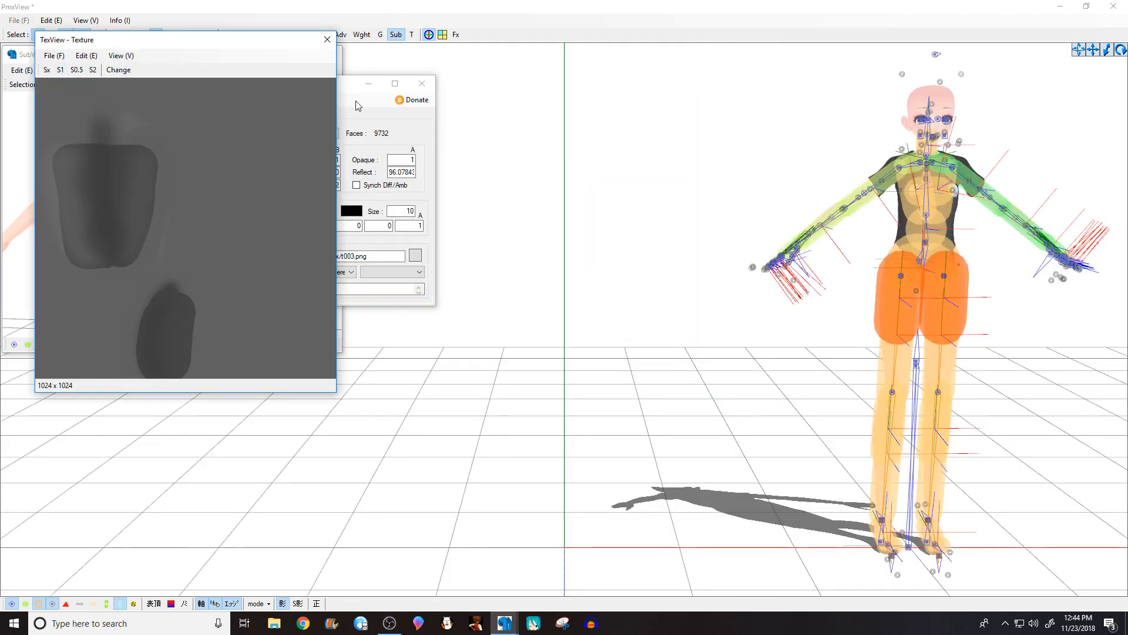
left_click(322, 42)
mouse_move(510, 630)
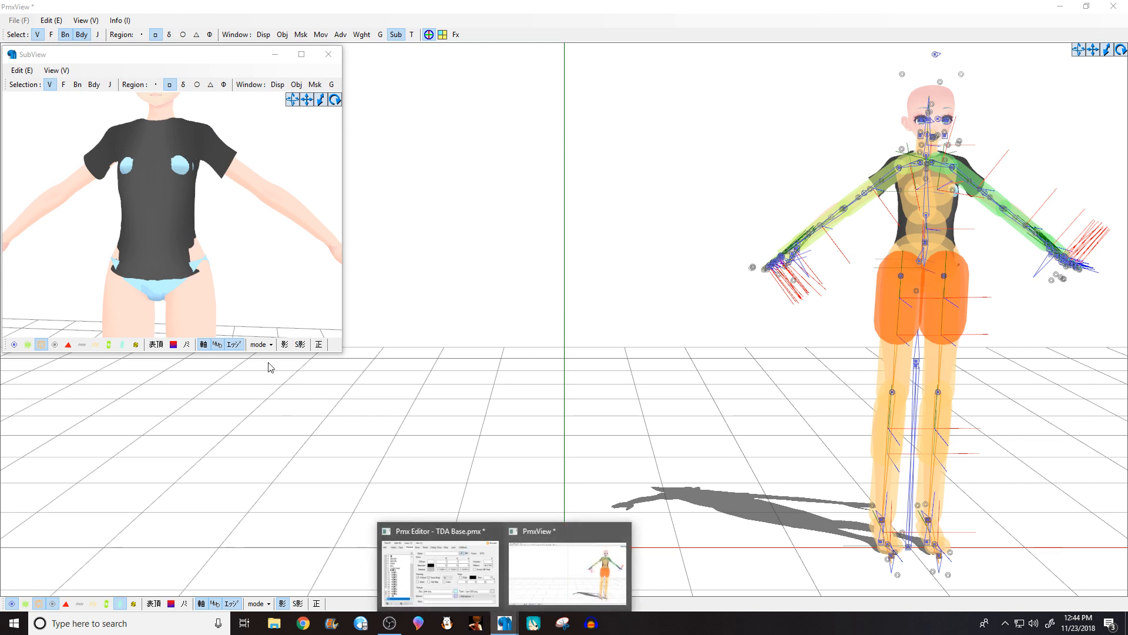
left_click(456, 565)
left_click(75, 100)
left_click(96, 188)
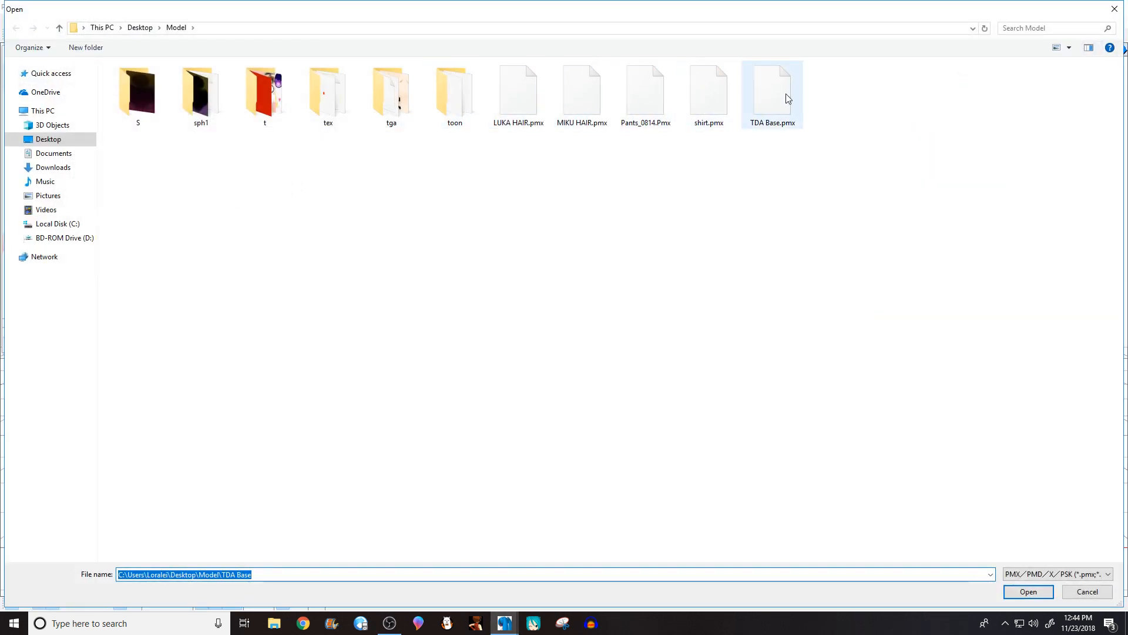
double_click(645, 94)
left_click(280, 257)
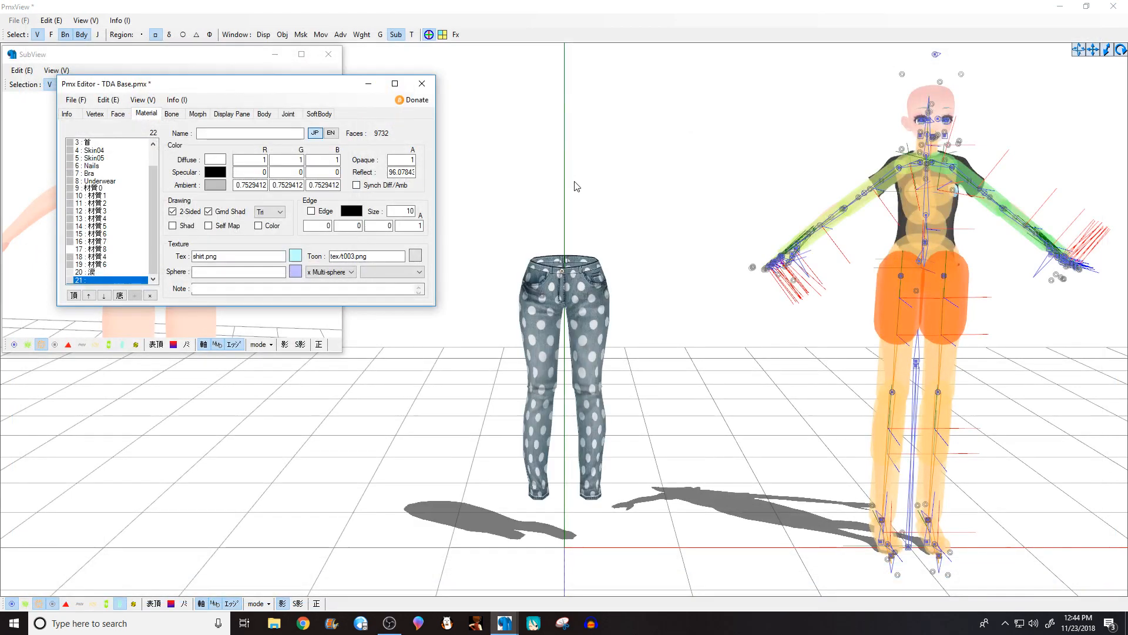
Step: Select the entire pants mesh and move it along the X axis onto the base model's legs
middle_click_drag(591, 188, 596, 177)
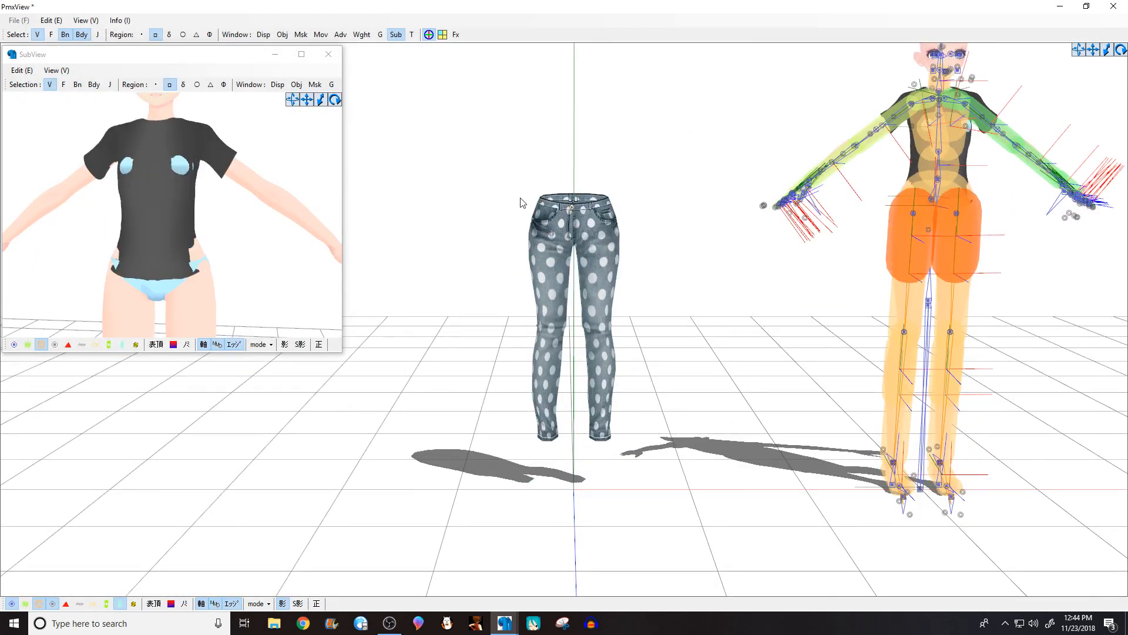
left_click_drag(441, 120, 689, 470)
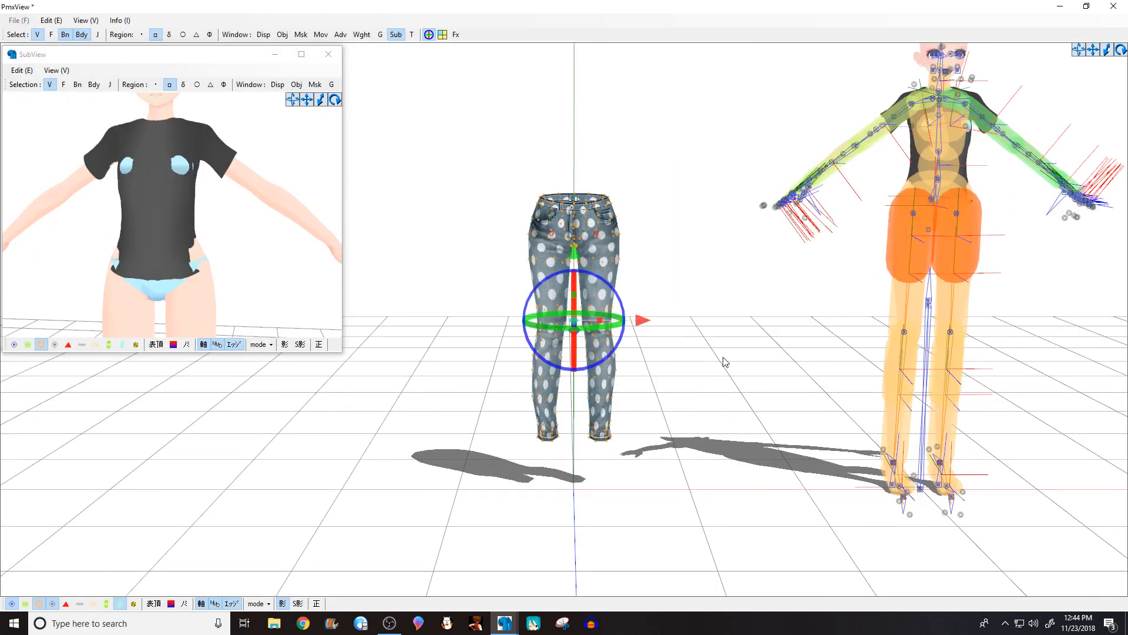
middle_click_drag(723, 360, 658, 363)
left_click(406, 132)
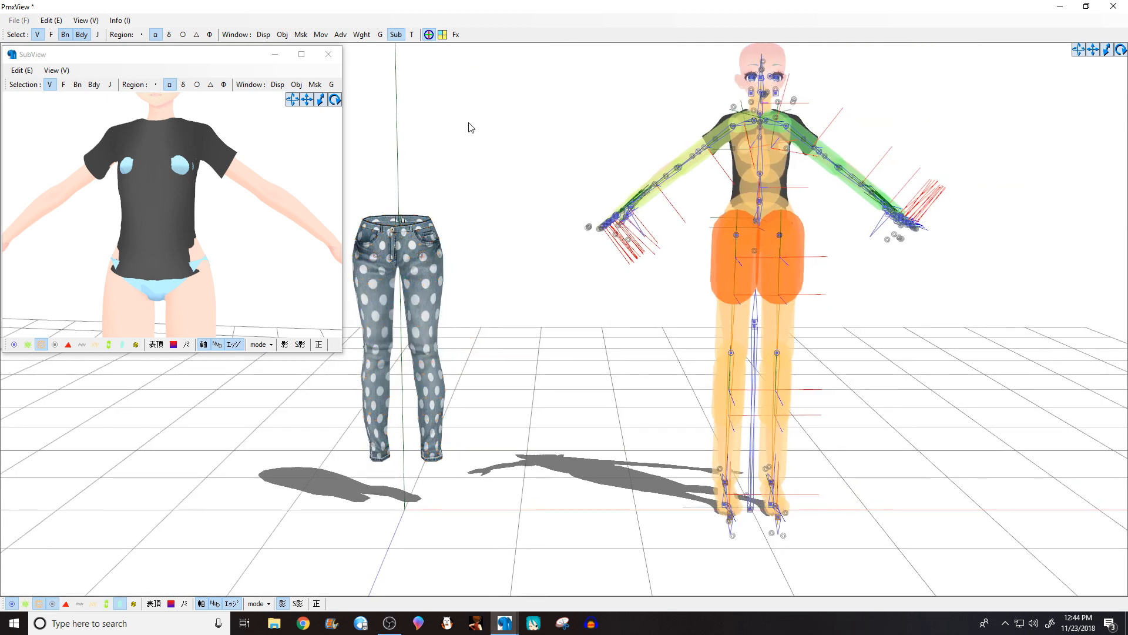
middle_click_drag(469, 124, 679, 127)
scroll(453, 130, "down", 1)
left_click_drag(452, 130, 725, 522)
middle_click_drag(725, 522, 643, 401)
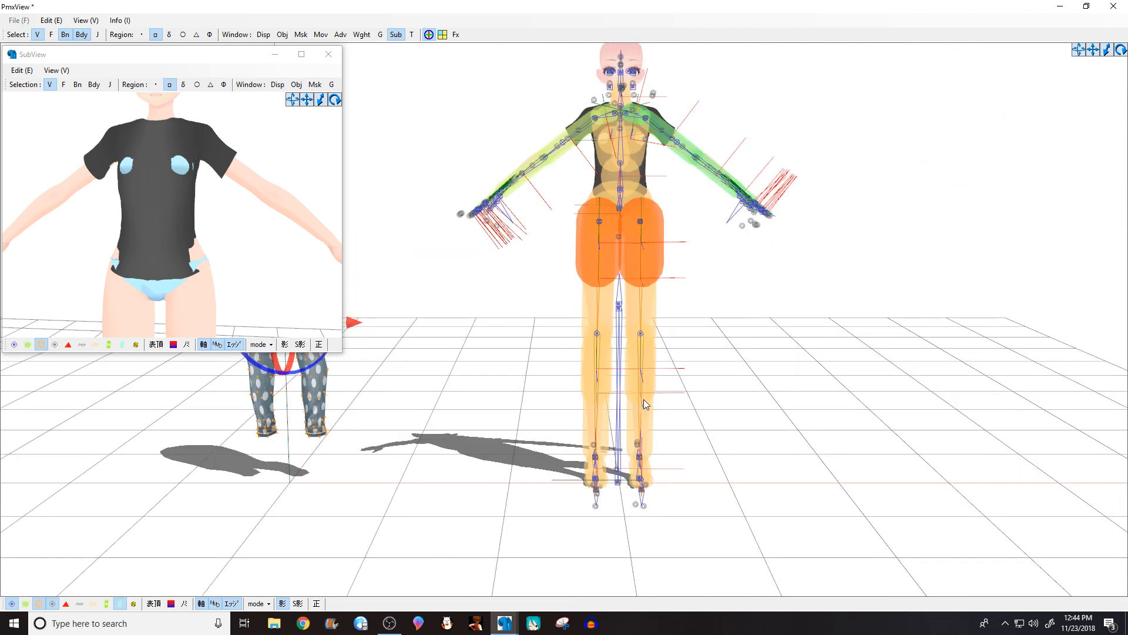
left_click_drag(358, 322, 544, 318)
middle_click_drag(162, 318, 233, 240)
scroll(235, 239, "down", 3)
left_click_drag(535, 323, 679, 307)
Step: Lower the pants slightly along the Y axis and check how they meet the shirt at the waist
left_click_drag(622, 257, 620, 262)
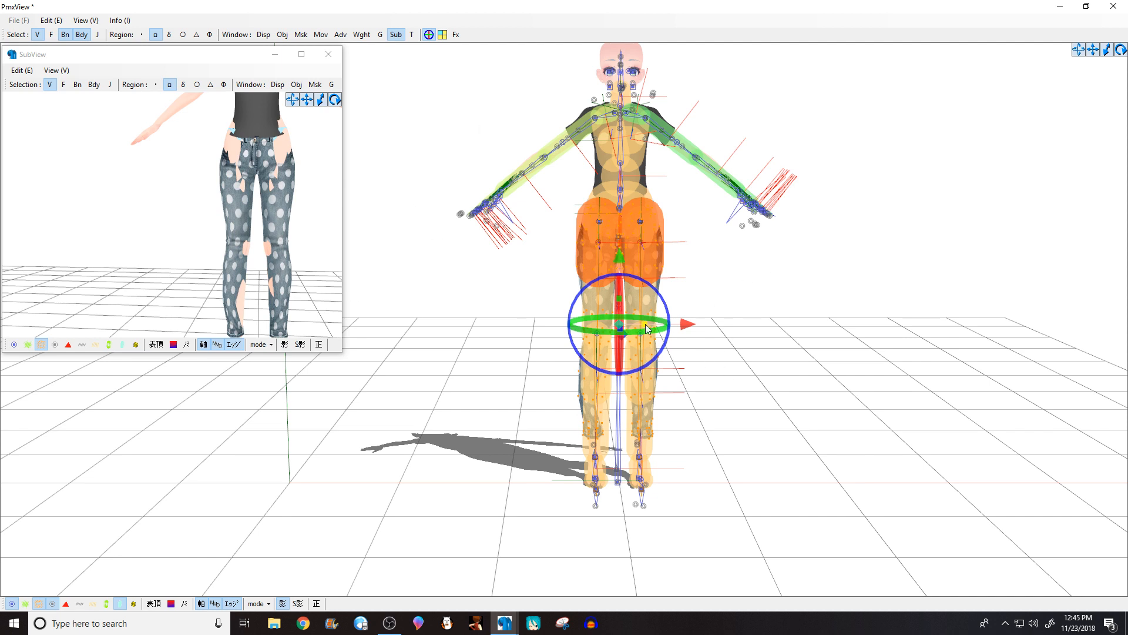
right_click_drag(834, 321, 802, 335)
scroll(220, 228, "down", 2)
middle_click_drag(220, 228, 212, 269)
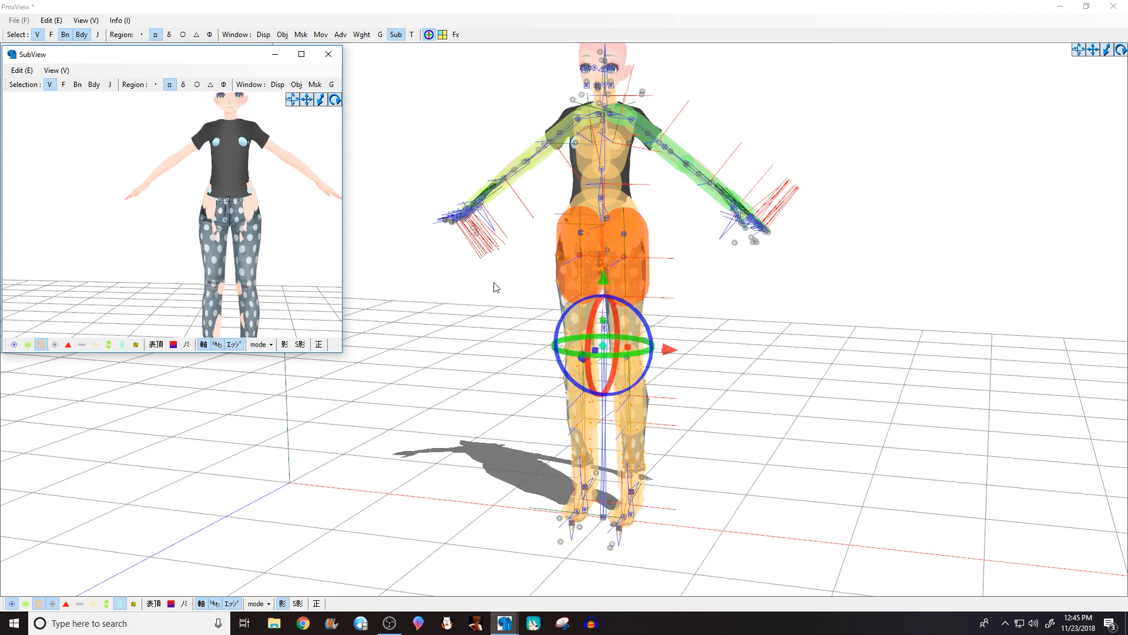
scroll(200, 226, "up", 2)
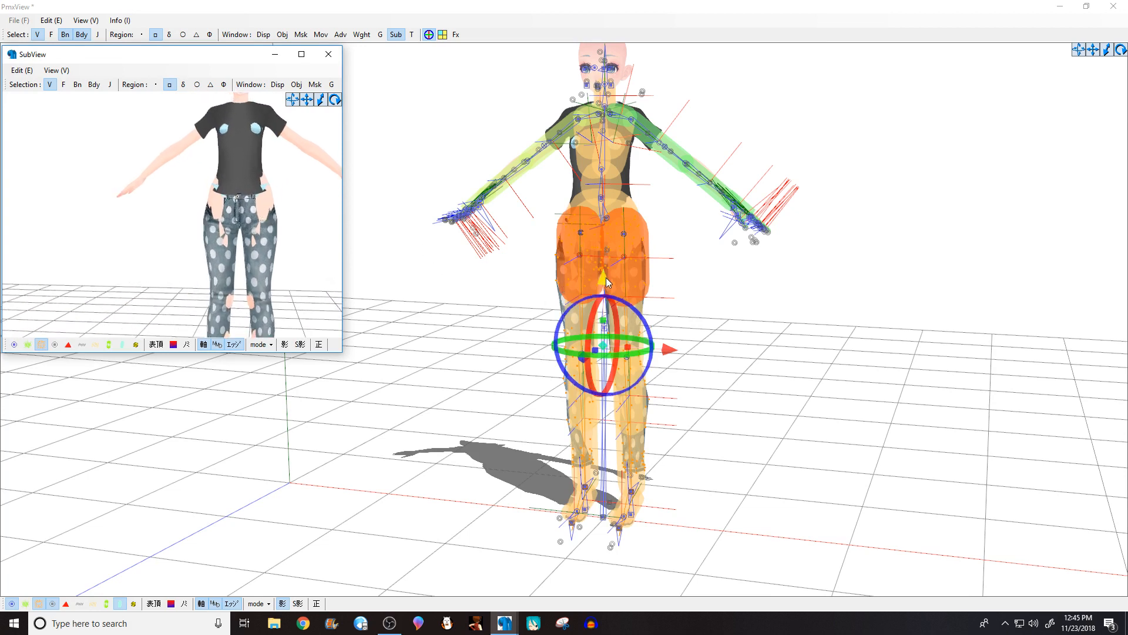
Step: Raise the pants slightly along the Y axis and check the fit at the waist, knees and ankles
left_click_drag(606, 278, 606, 275)
scroll(237, 234, "down", 2)
middle_click_drag(238, 234, 219, 197)
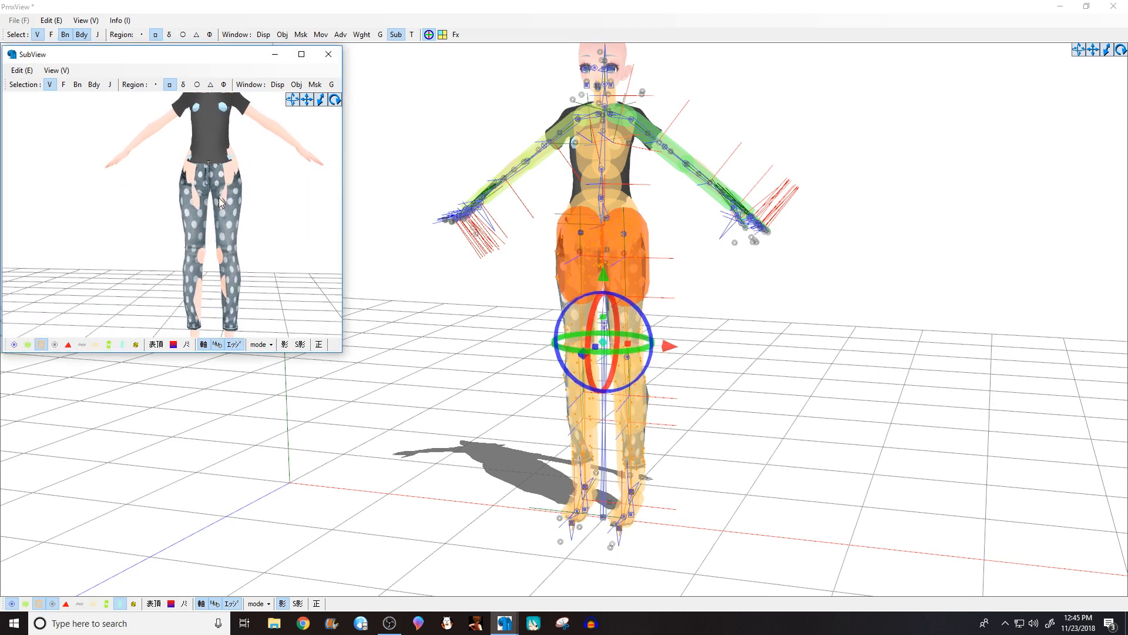
right_click_drag(219, 197, 223, 198)
middle_click_drag(255, 242, 259, 172)
scroll(287, 255, "up", 2)
right_click_drag(288, 255, 237, 258)
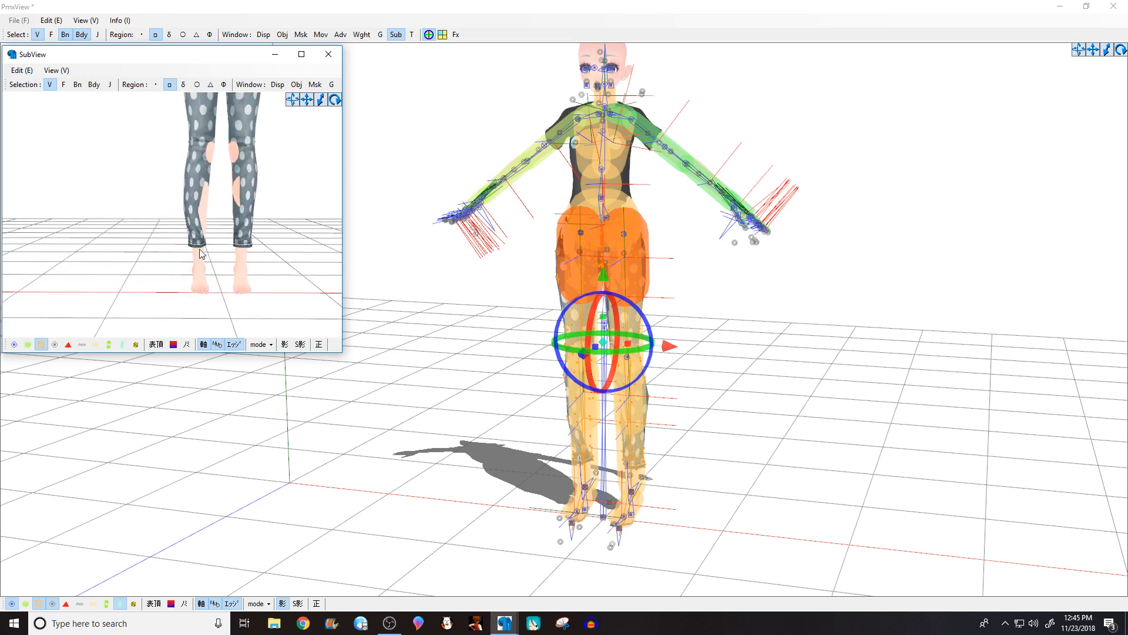
Step: Move the pants slightly back down along the Y axis, check their fit, and deselect them
left_click_drag(600, 281, 605, 283)
scroll(252, 234, "down", 2)
middle_click_drag(252, 234, 252, 239)
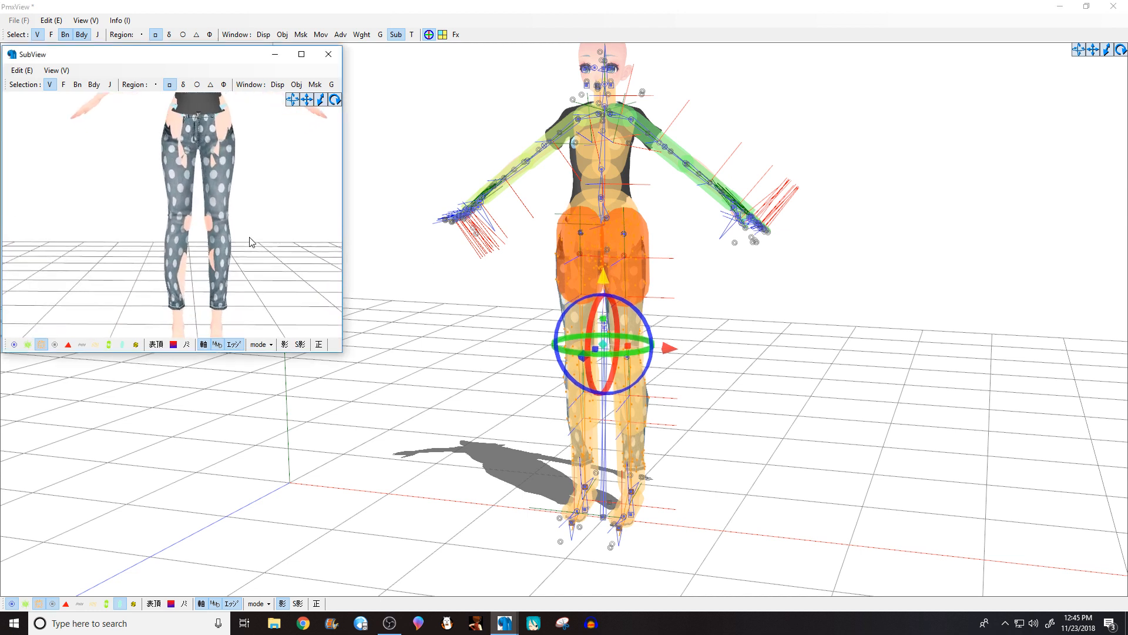
left_click(486, 260)
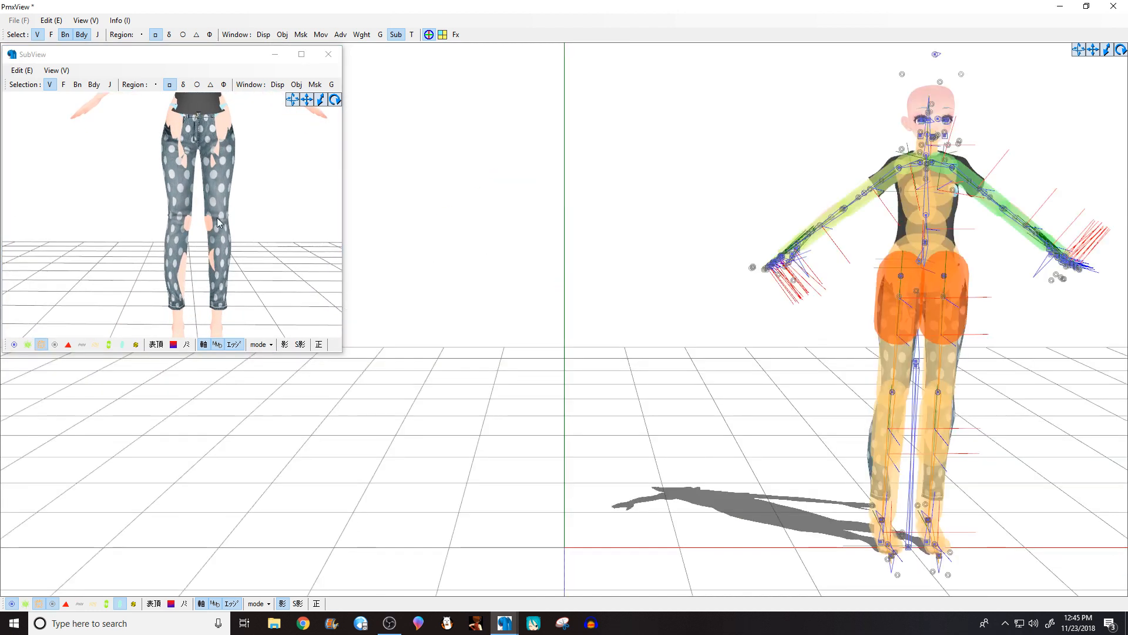
Step: Inspect the fit of the shirt and pants on the base model from the front in both views
scroll(218, 222, "down", 2)
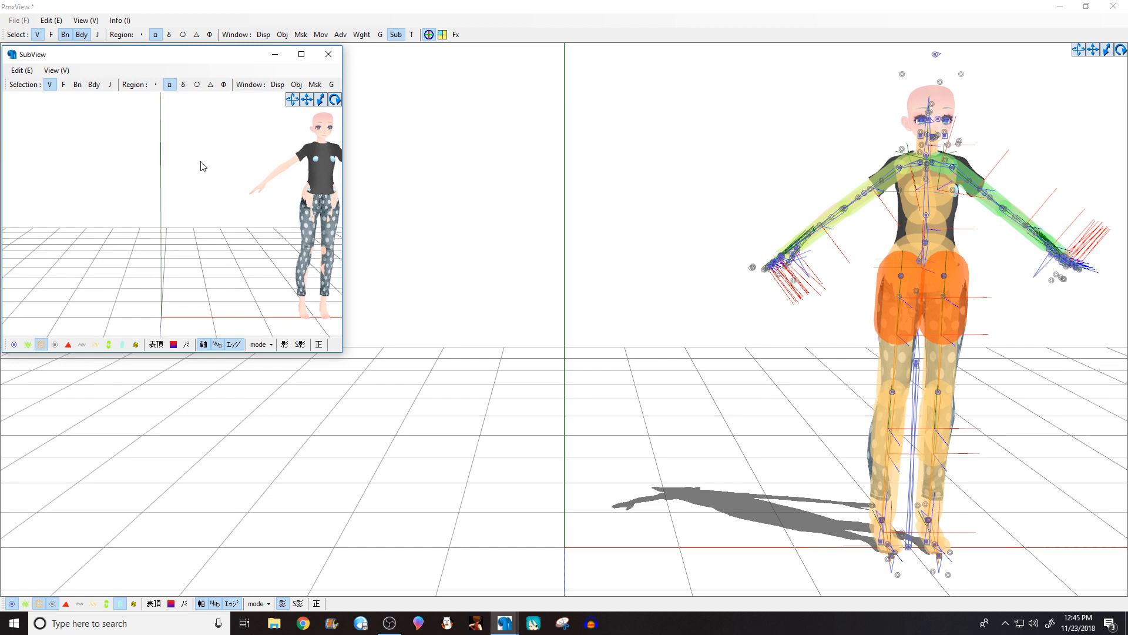
middle_click_drag(203, 167, 130, 172)
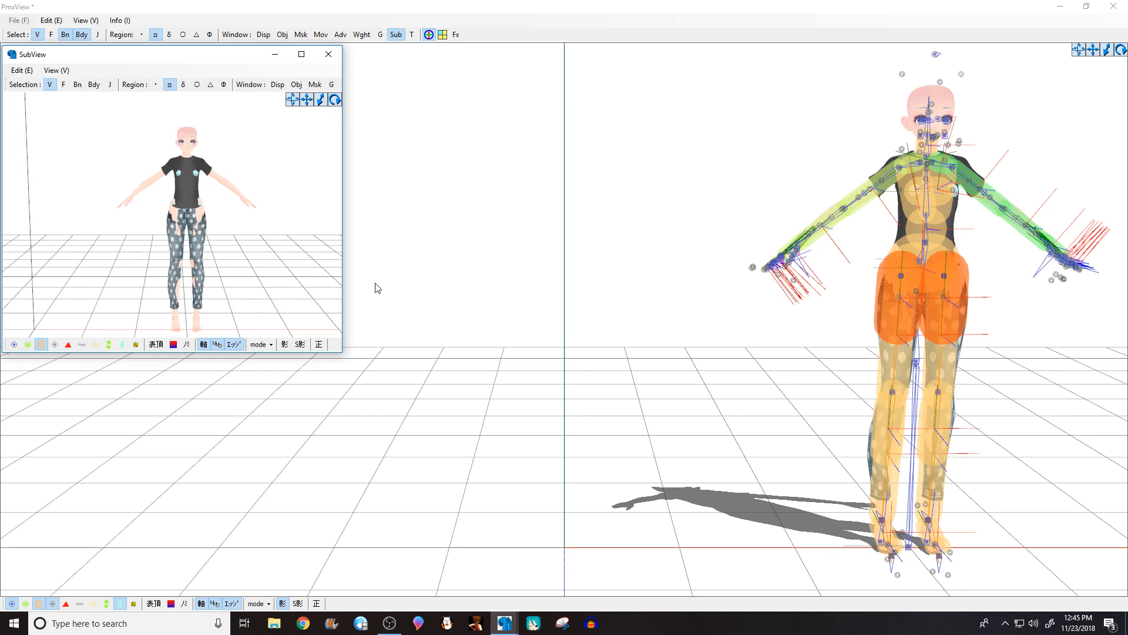
middle_click_drag(766, 185, 544, 196)
scroll(609, 199, "up", 3)
middle_click_drag(726, 205, 961, 240)
scroll(809, 226, "up", 3)
middle_click_drag(808, 229, 714, 209)
scroll(714, 209, "up", 3)
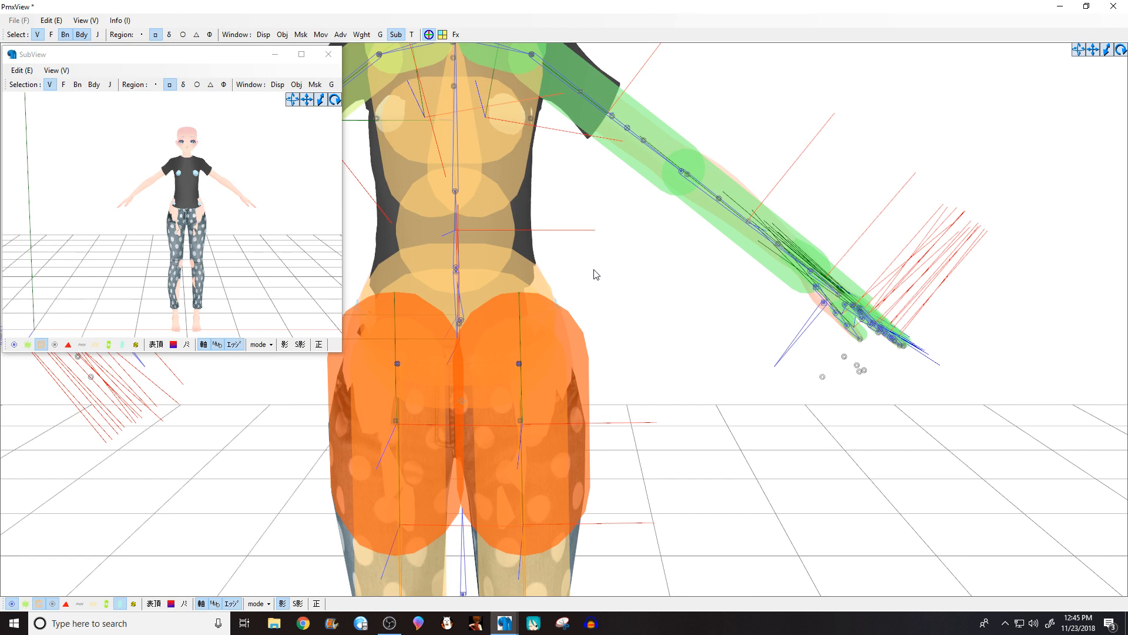
scroll(594, 273, "down", 5)
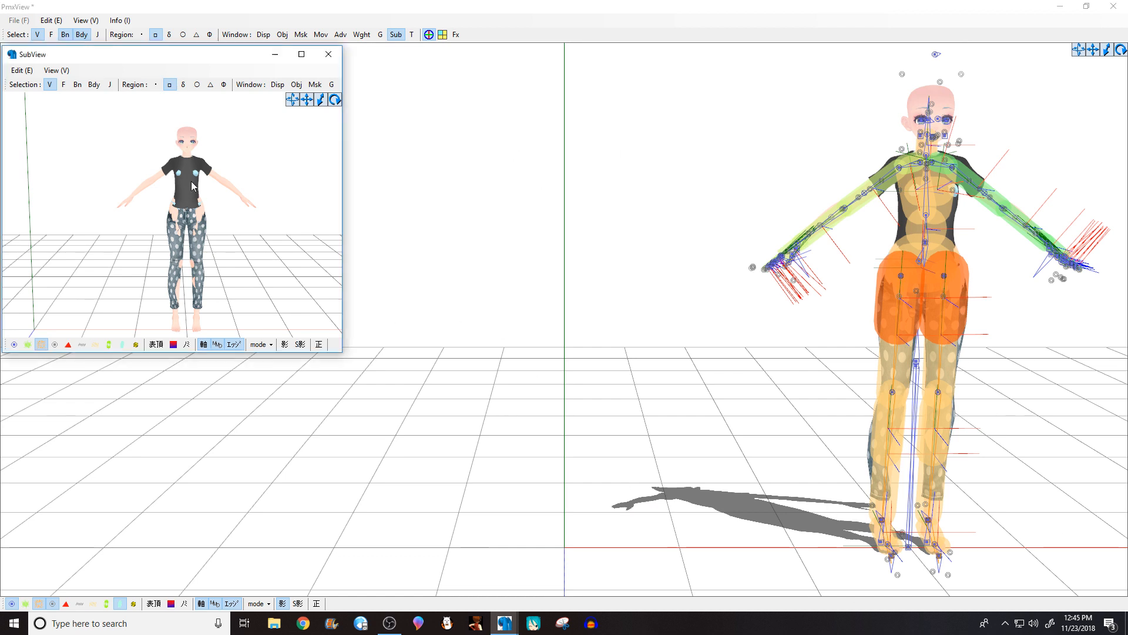
middle_click_drag(59, 193, 101, 172)
middle_click_drag(232, 152, 123, 154)
scroll(148, 150, "up", 3)
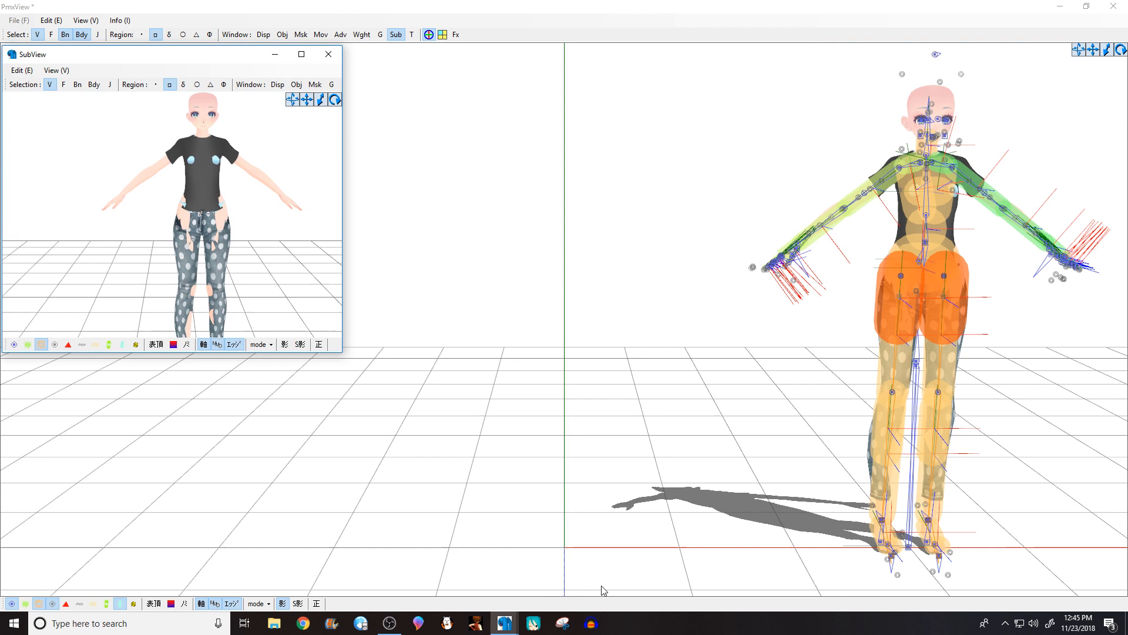
Step: Import LUKA HAIR.pmx from the Model folder into the TDA base model
left_click(505, 626)
left_click(75, 99)
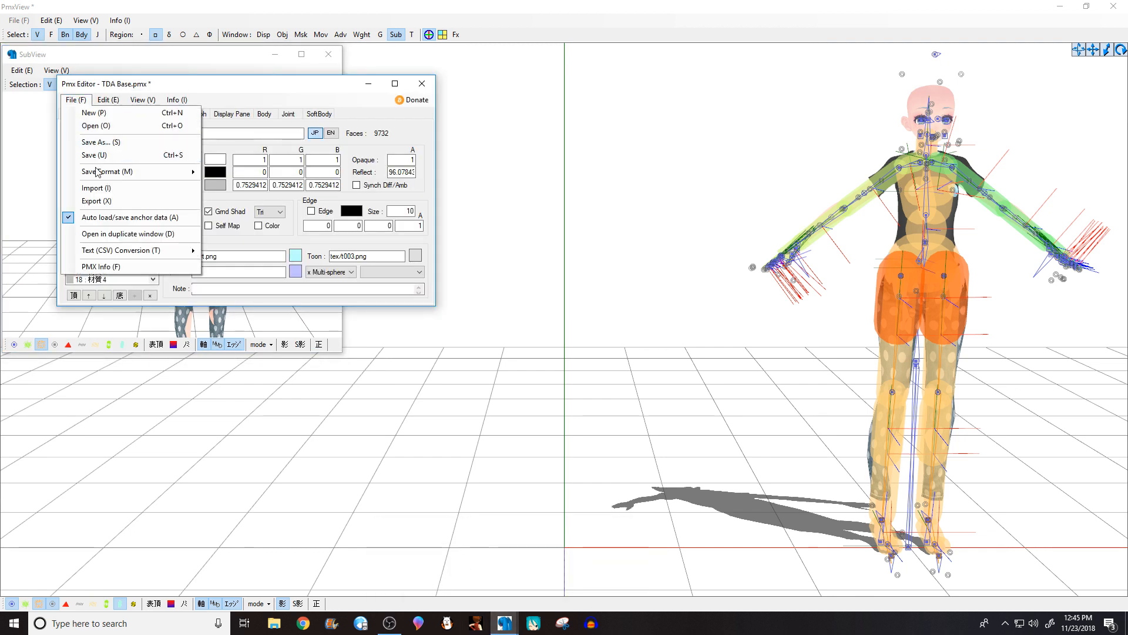
left_click(99, 189)
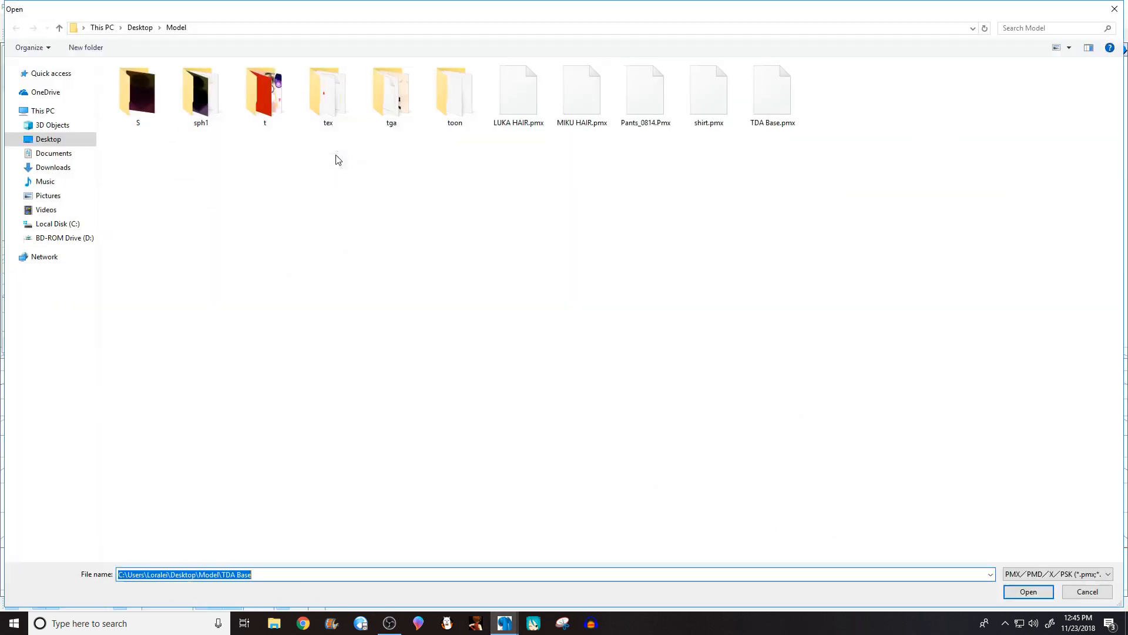
double_click(518, 91)
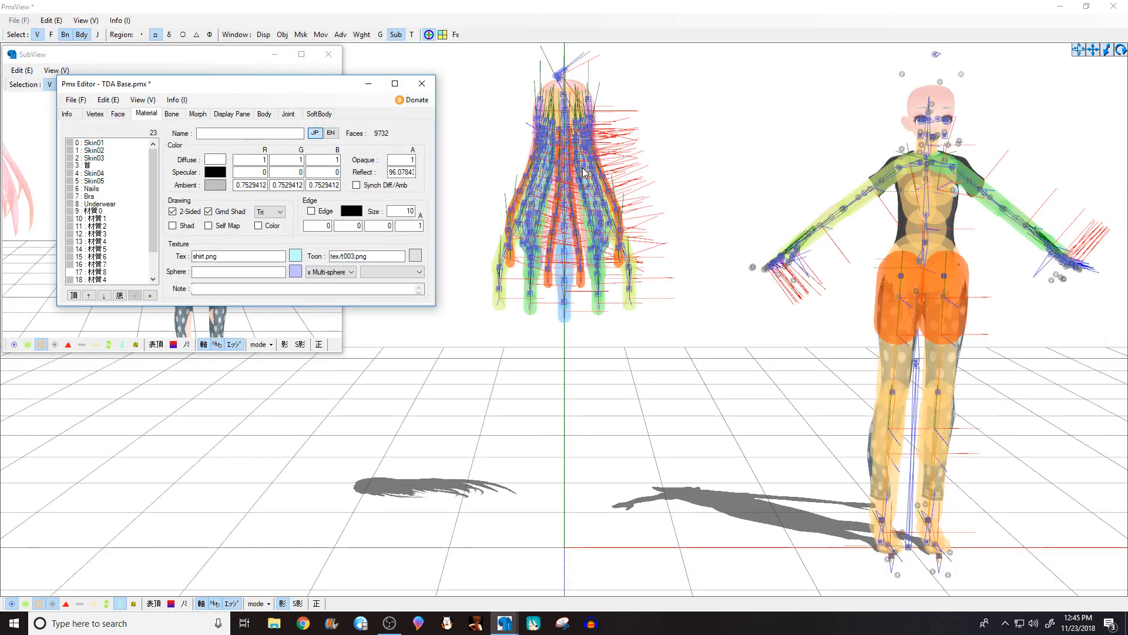
Step: Examine the imported hair and its position relative to the base model's head from the front and side
middle_click_drag(585, 170, 587, 171)
scroll(222, 164, "down", 3)
middle_click_drag(191, 203, 226, 205)
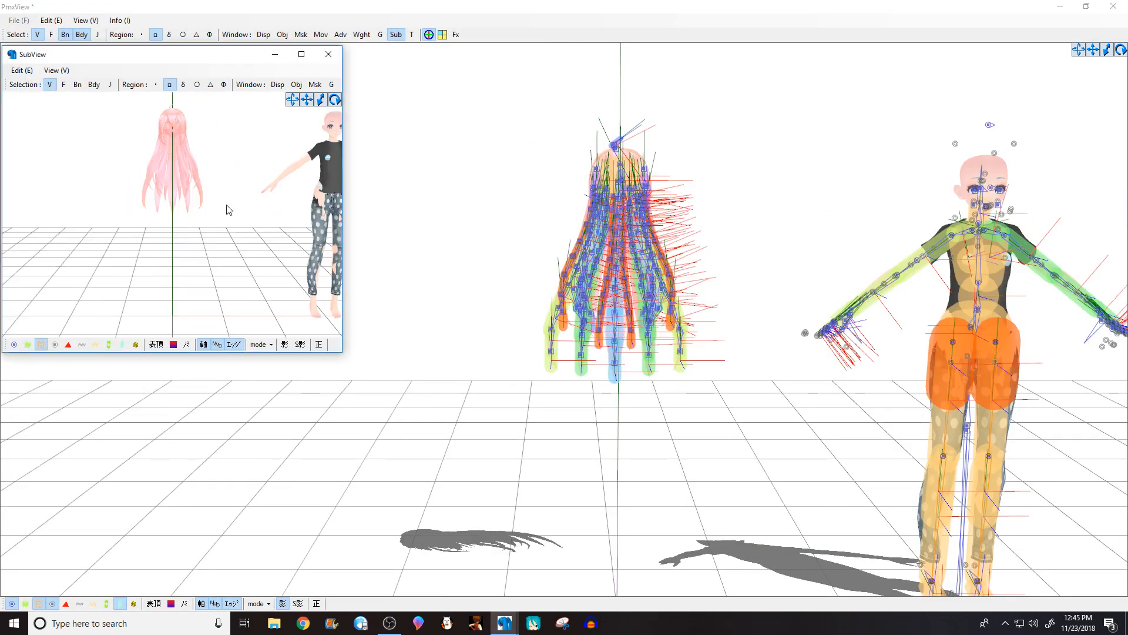
mouse_move(709, 197)
middle_mouse_down()
mouse_move(696, 197)
mouse_move(699, 185)
middle_mouse_up()
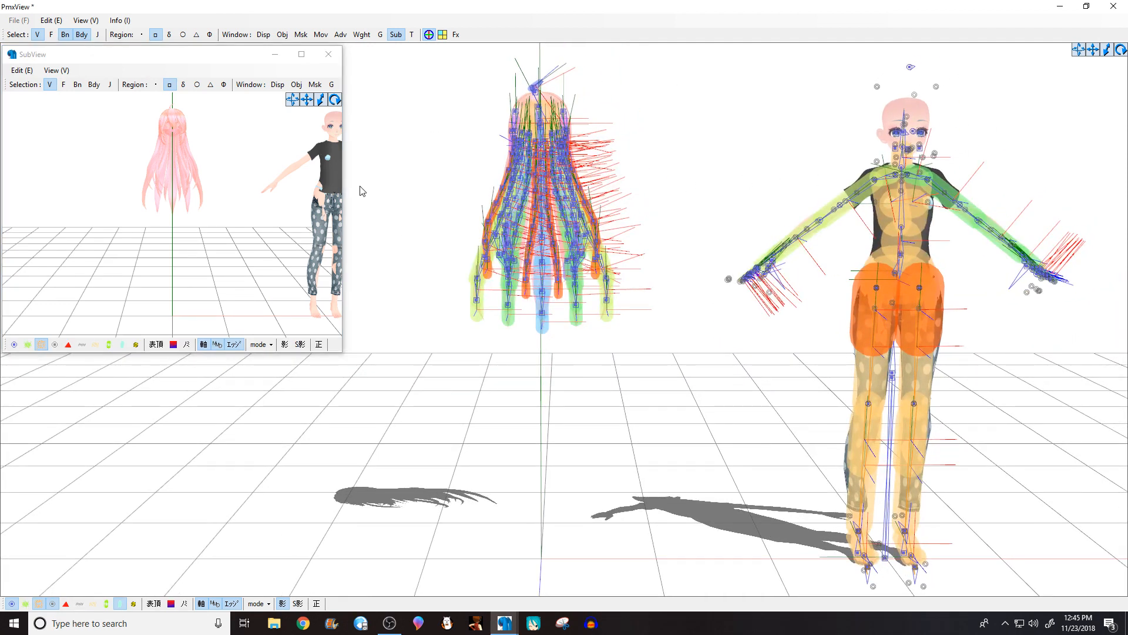
middle_click_drag(302, 161, 272, 161)
middle_click_drag(890, 218, 822, 233)
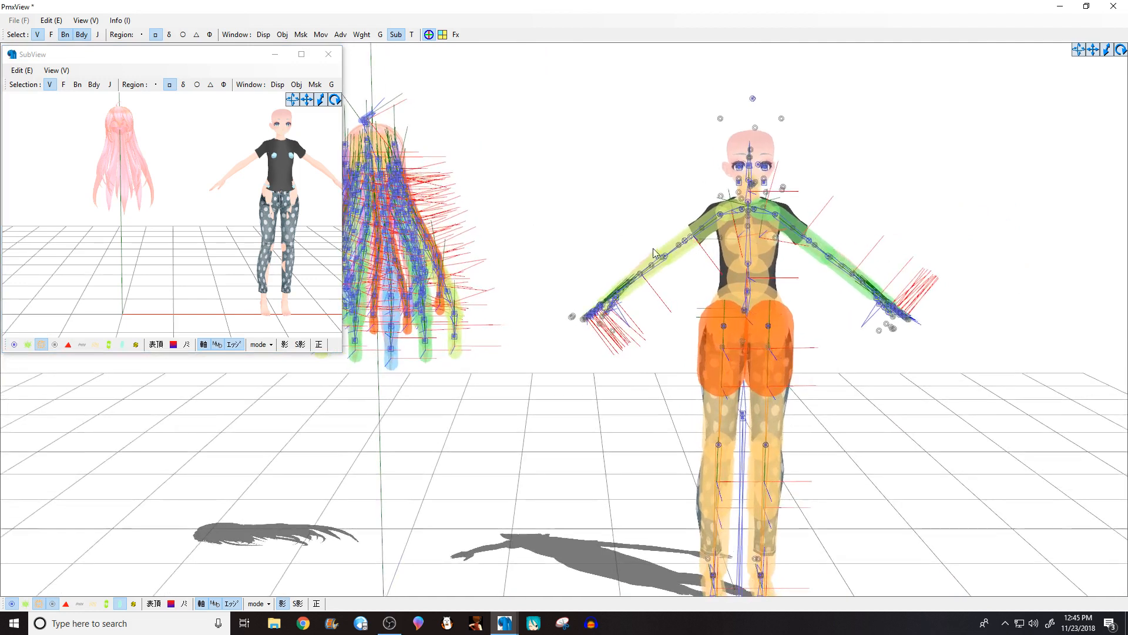
scroll(653, 248, "up", 2)
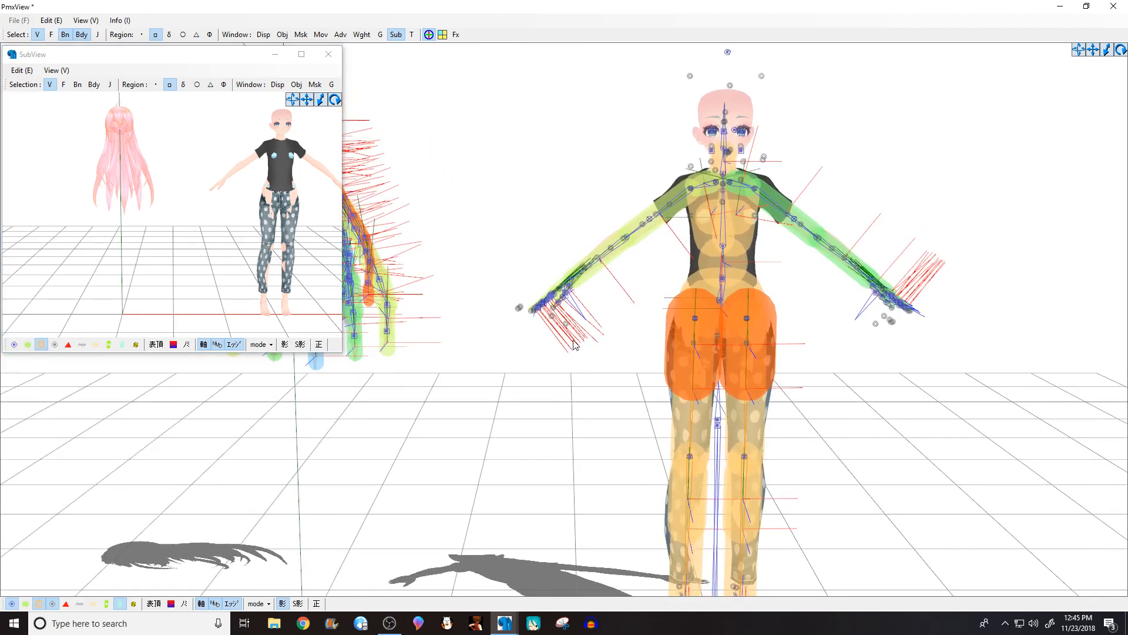
key("F1")
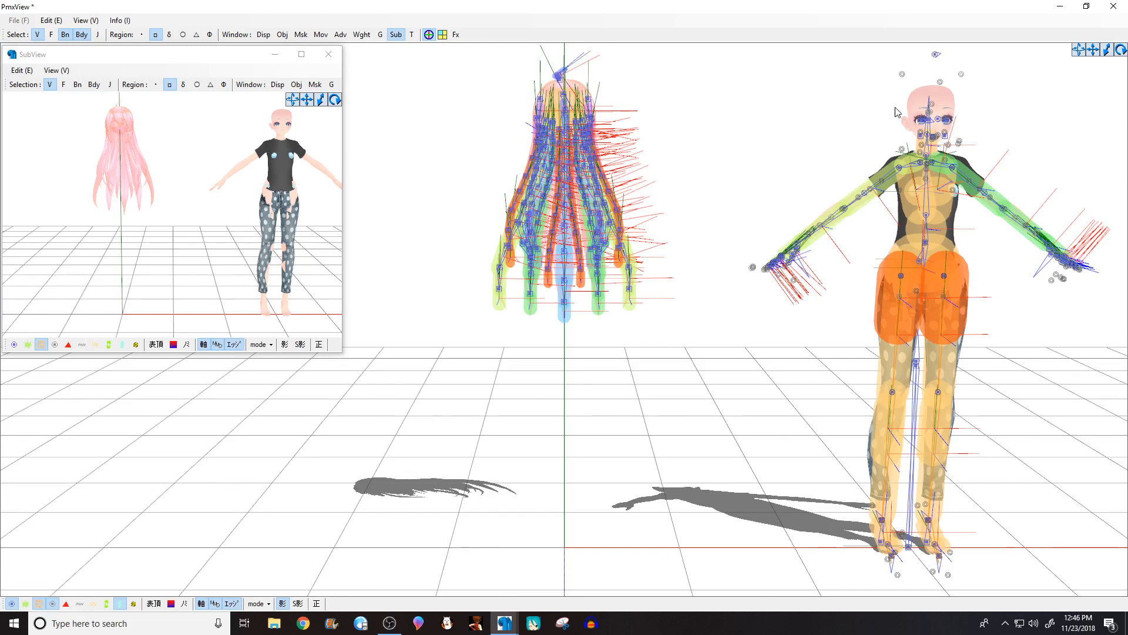
right_click_drag(589, 222, 485, 233)
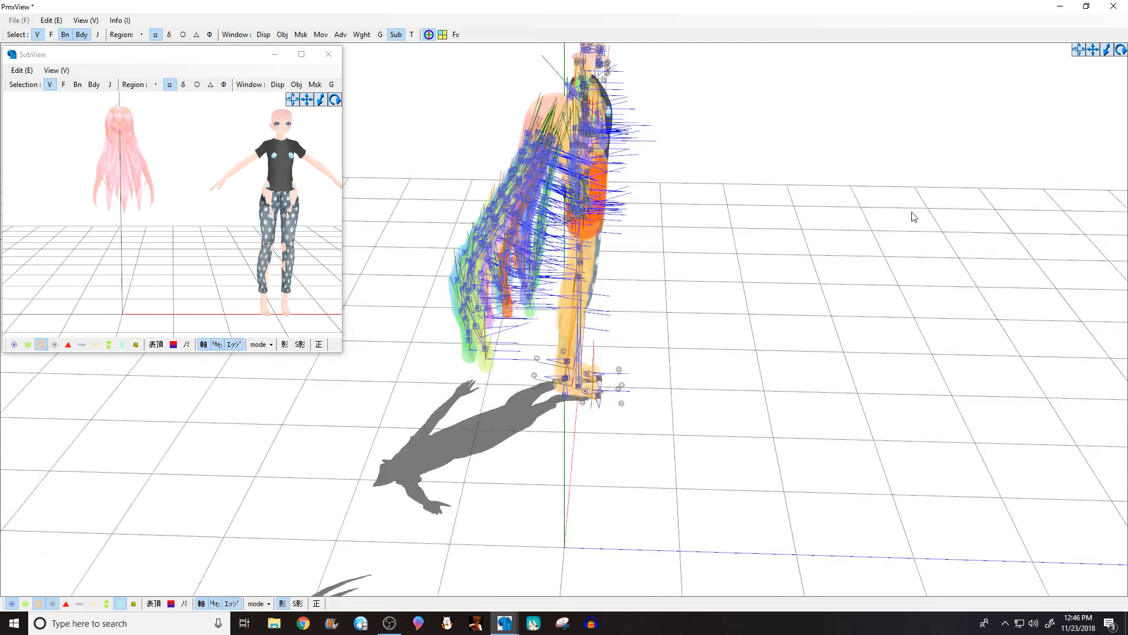
right_click_drag(914, 217, 664, 124)
middle_click_drag(856, 197, 794, 188)
key("F1")
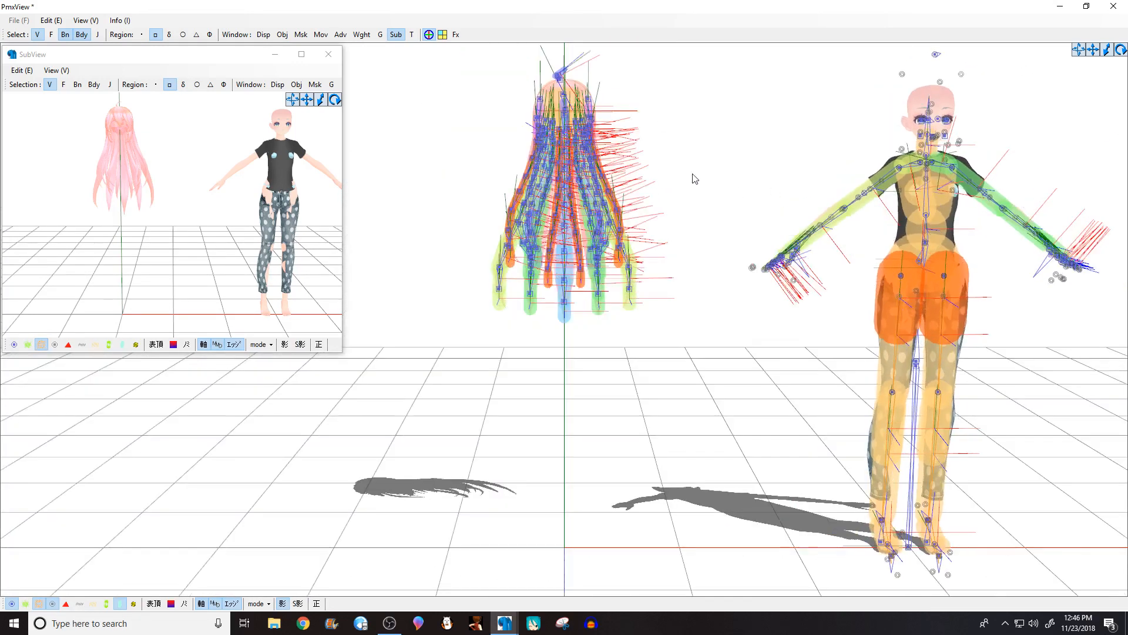
Step: Select the entire pink hair with its bones and bodies and move it along the X axis onto the base model's head
scroll(461, 80, "down", 2)
left_click_drag(561, 234, 670, 334)
middle_click_drag(782, 186, 721, 188)
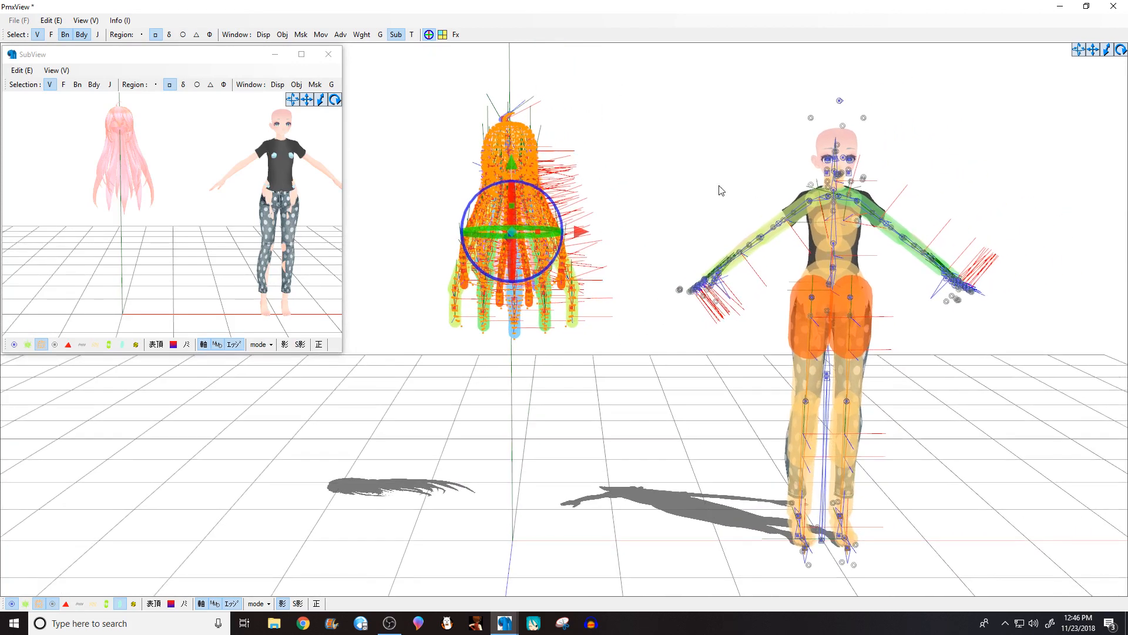
left_click_drag(426, 108, 664, 411)
mouse_move(888, 220)
left_mouse_down()
mouse_move(916, 212)
mouse_move(883, 212)
left_mouse_up()
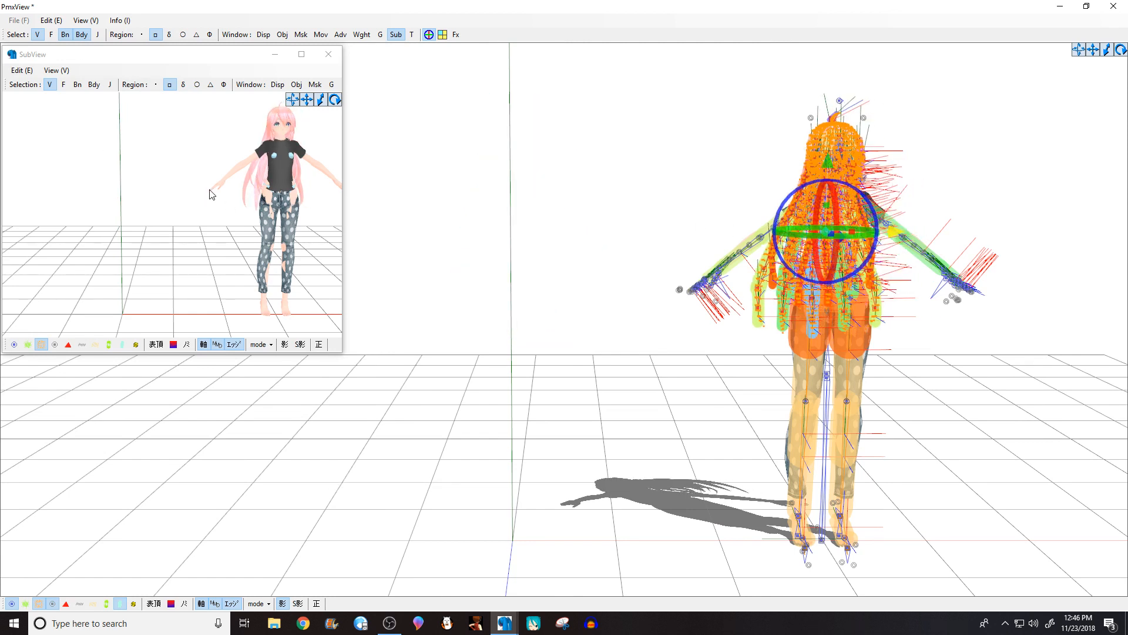
Step: Try to lower the selected pink hair with its bones and bodies along the Y axis on the base model's head
middle_click_drag(186, 197, 121, 208)
scroll(121, 208, "up", 1)
scroll(123, 212, "up", 5)
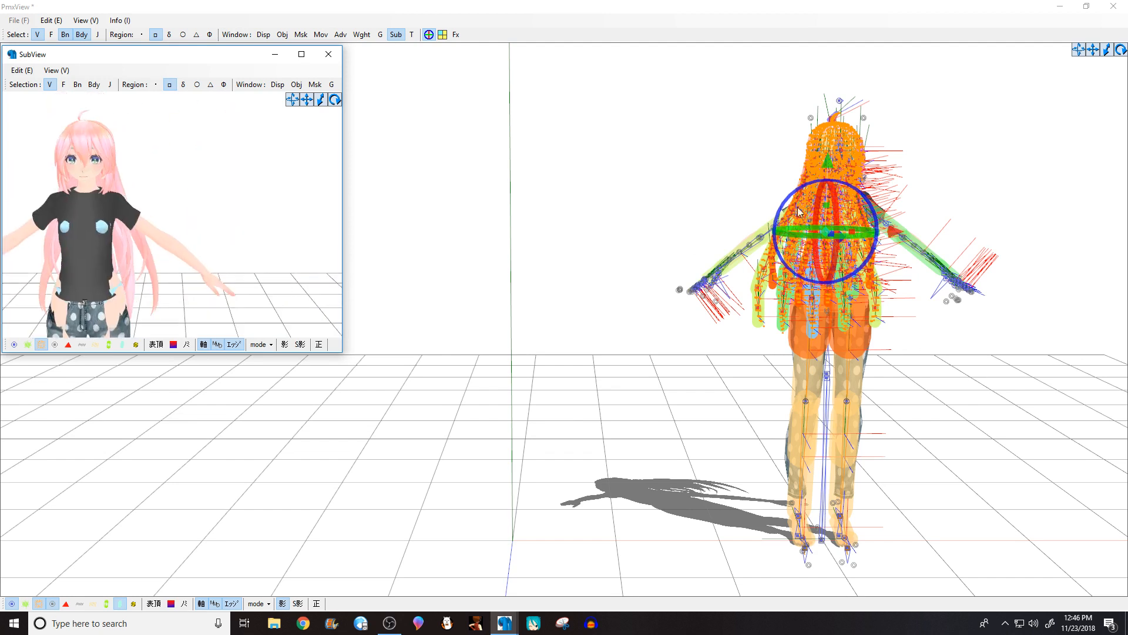
left_click_drag(829, 164, 828, 181)
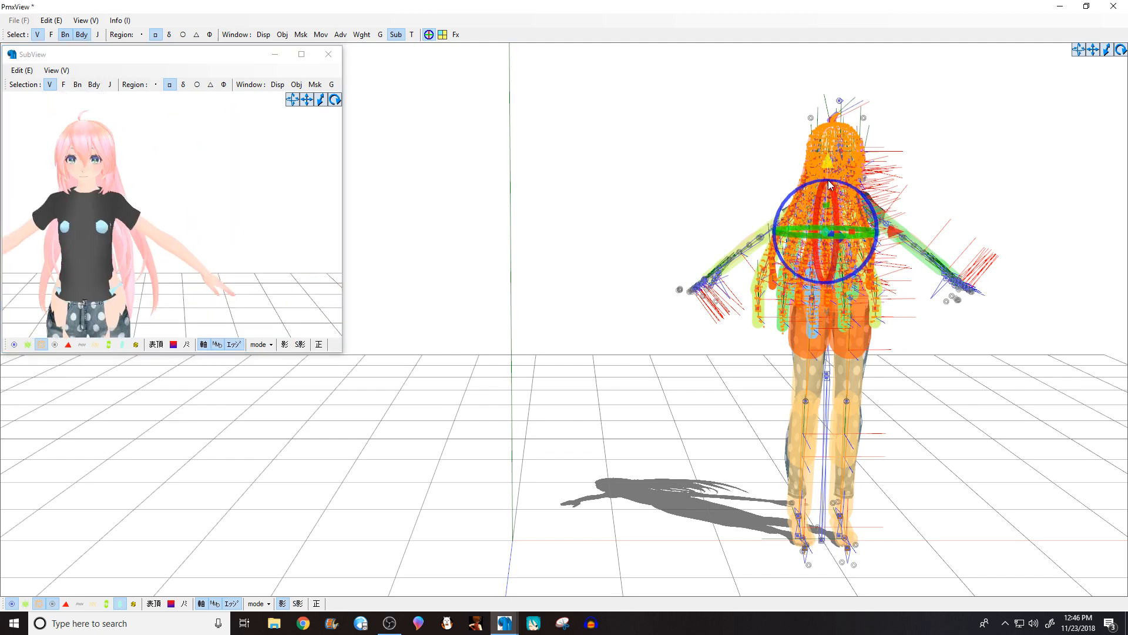
left_click(228, 186)
left_click(534, 204)
scroll(526, 204, "up", 3)
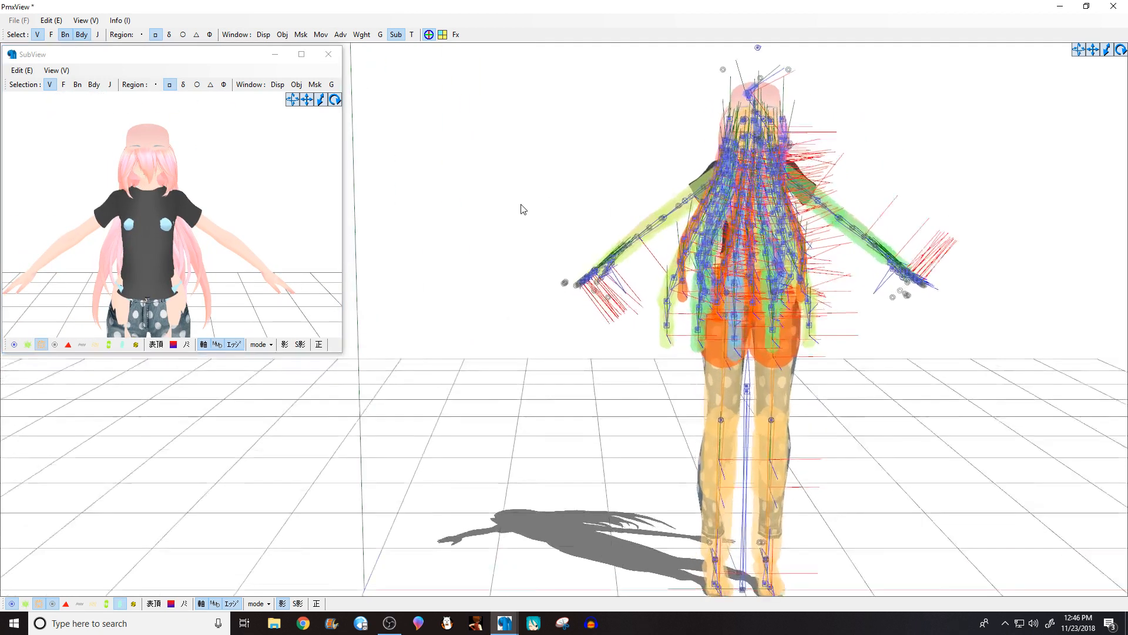
Step: Select the hair and upper part of the model from the side and try raising the selection along the Y axis
right_click_drag(522, 208, 315, 114)
left_click_drag(380, 93, 602, 413)
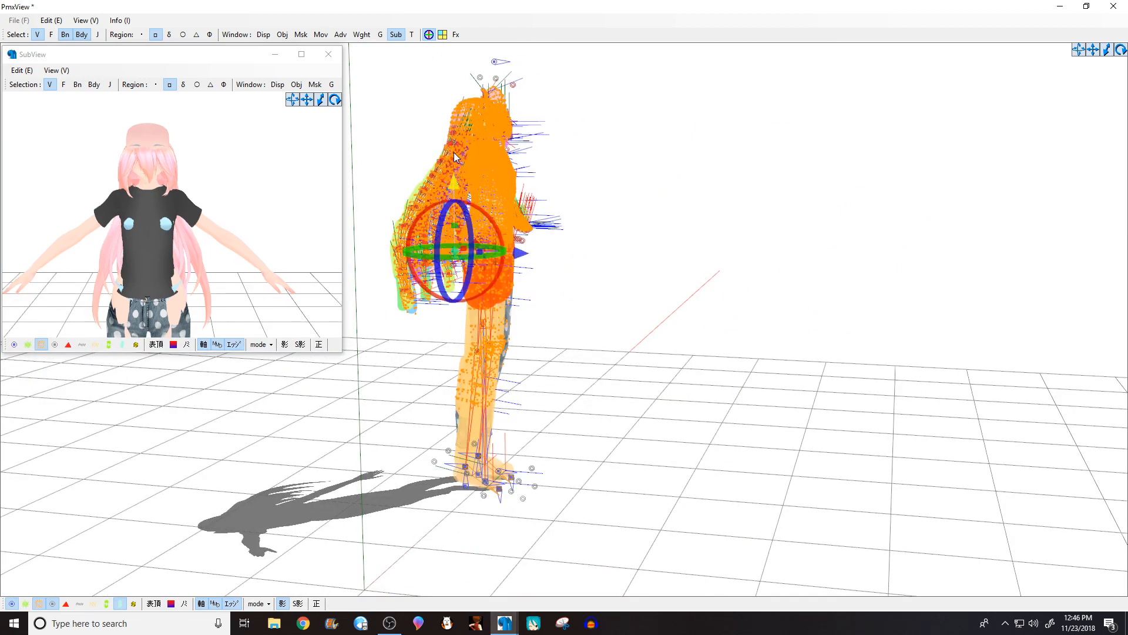
left_click_drag(454, 179, 454, 147)
right_click_drag(151, 207, 194, 219)
middle_click_drag(194, 219, 204, 177)
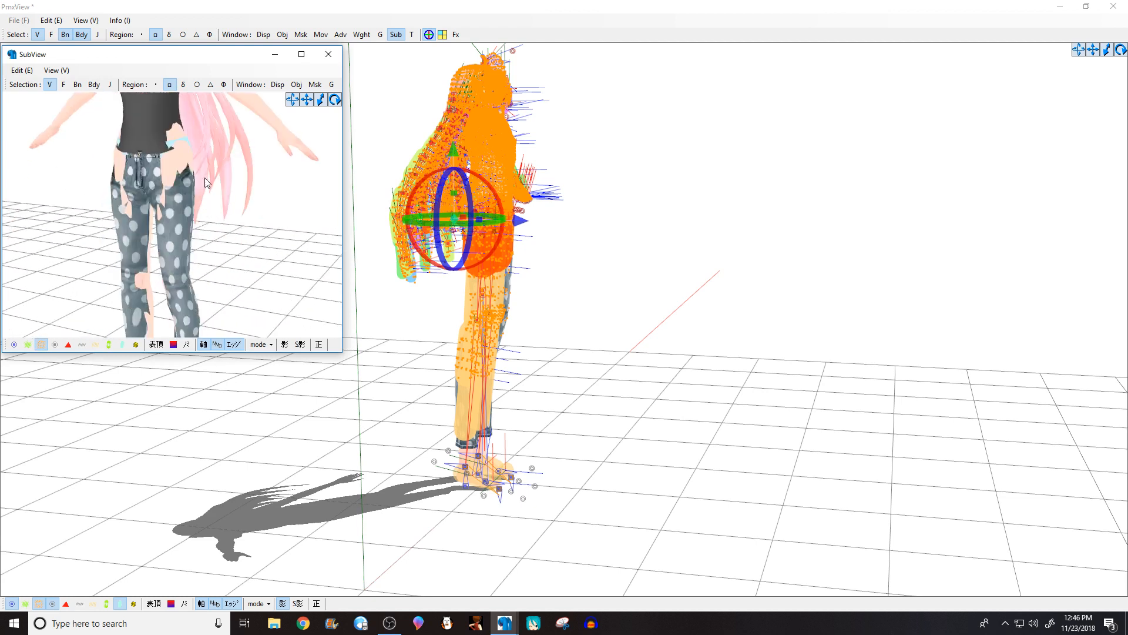
left_click(414, 325)
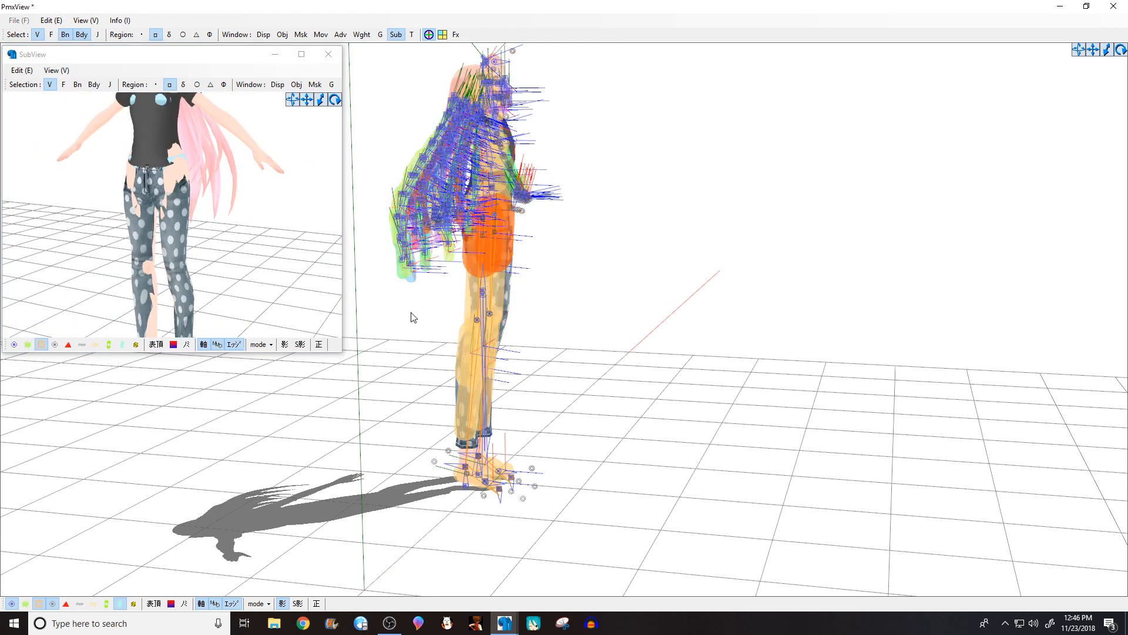
Step: Undo the last two vertical moves of the hair and the upper part of the model
key("ctrl+z")
key("ctrl+z")
double_click(174, 244)
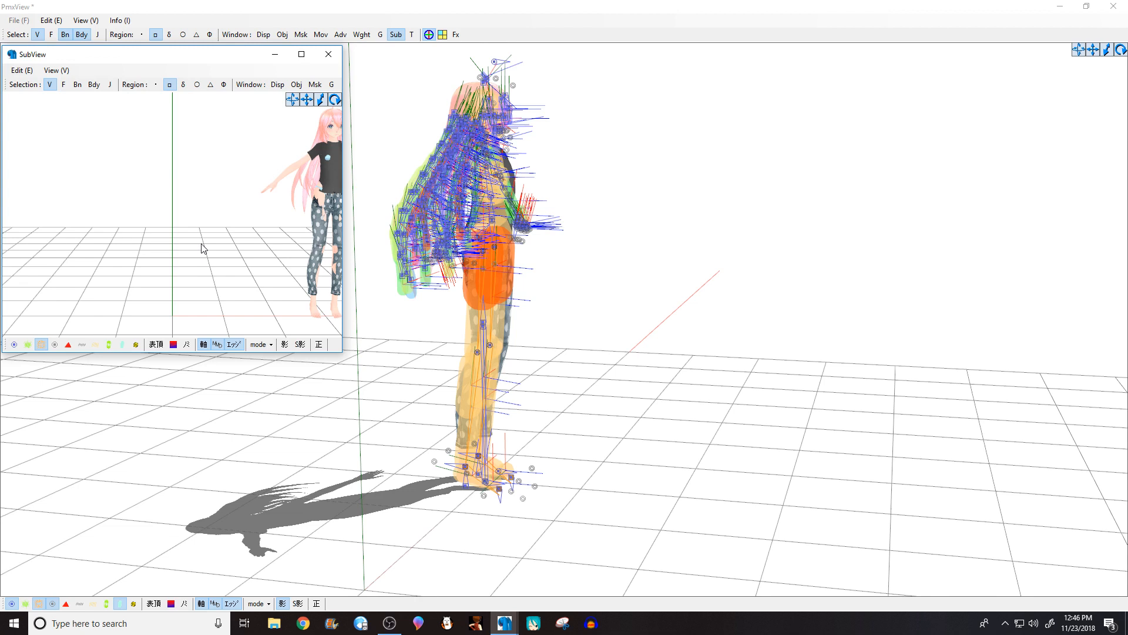
Step: Select the whole model from the front and shift it slightly along the X axis
right_click_drag(509, 241, 448, 227)
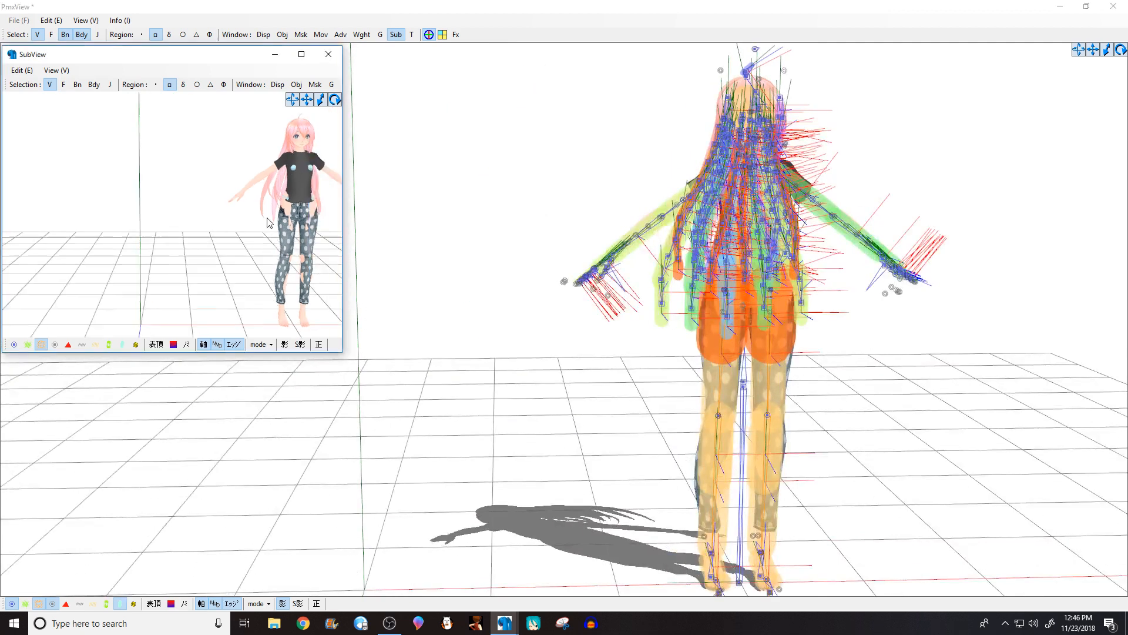
left_click(493, 178)
scroll(648, 160, "down", 1)
scroll(151, 177, "down", 4)
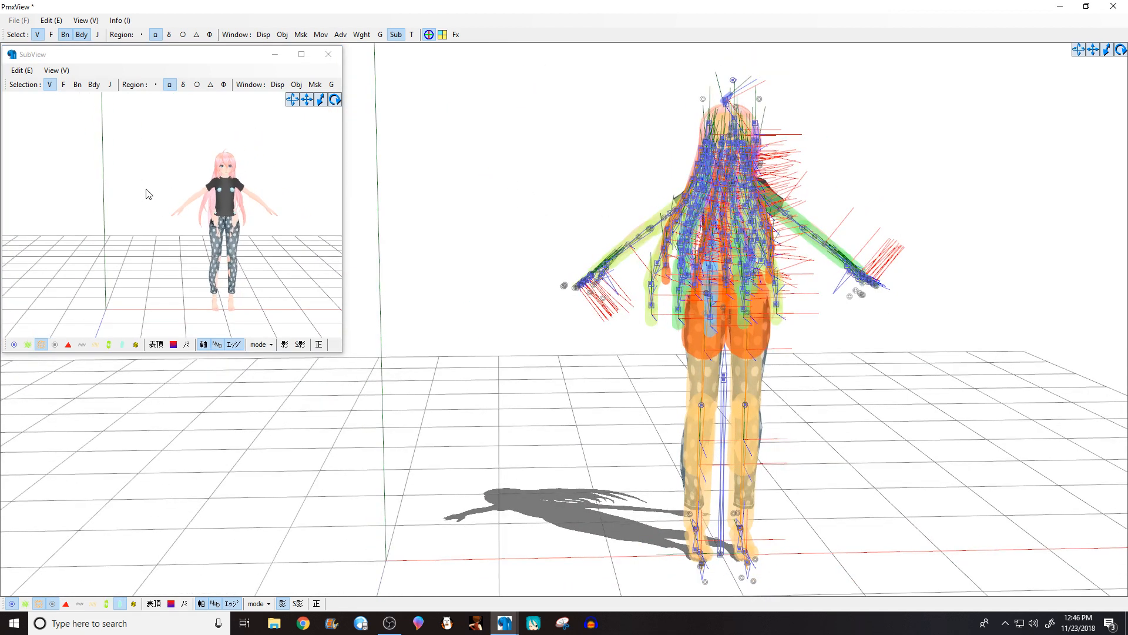
middle_click_drag(154, 201, 108, 194)
scroll(107, 192, "up", 1)
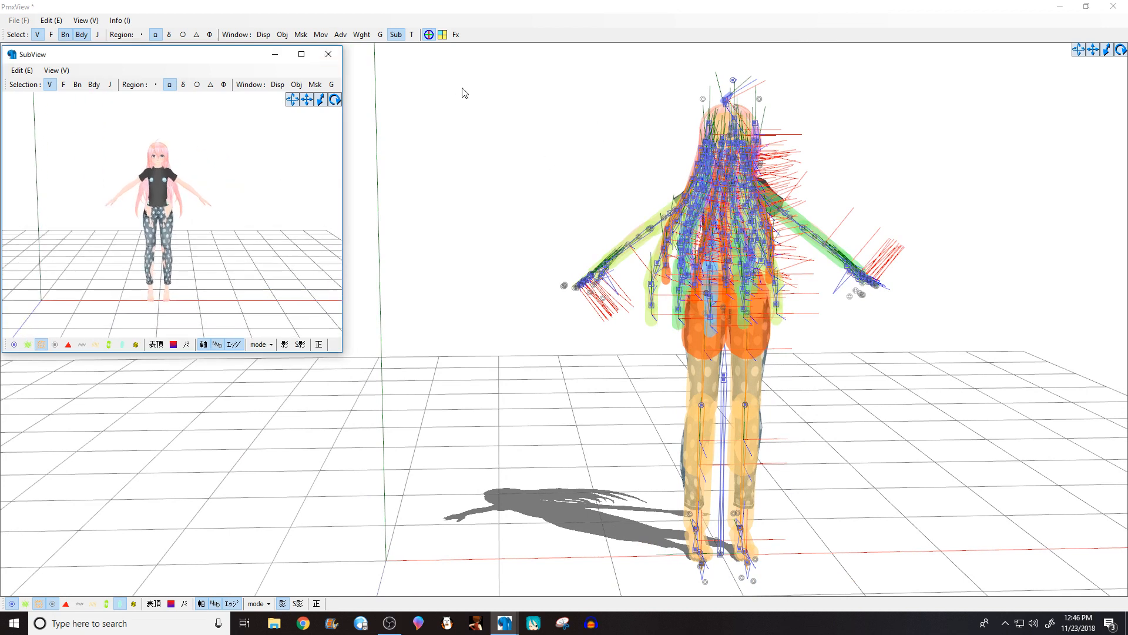
left_click_drag(440, 61, 1023, 595)
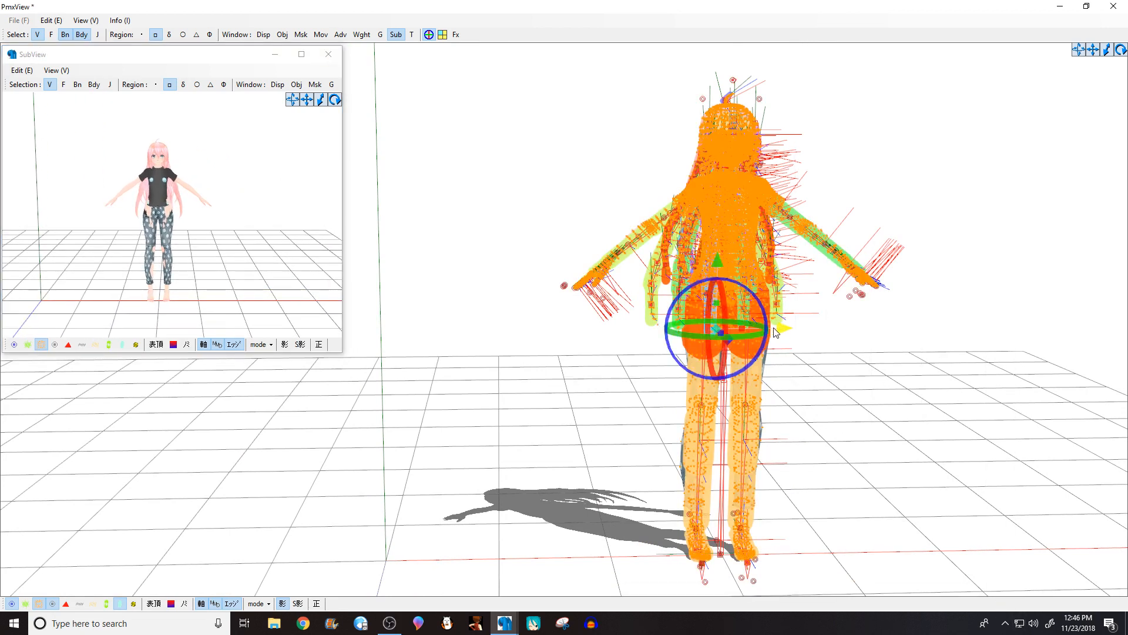
left_click_drag(575, 363, 441, 344)
left_click(441, 343)
scroll(503, 337, "down", 2)
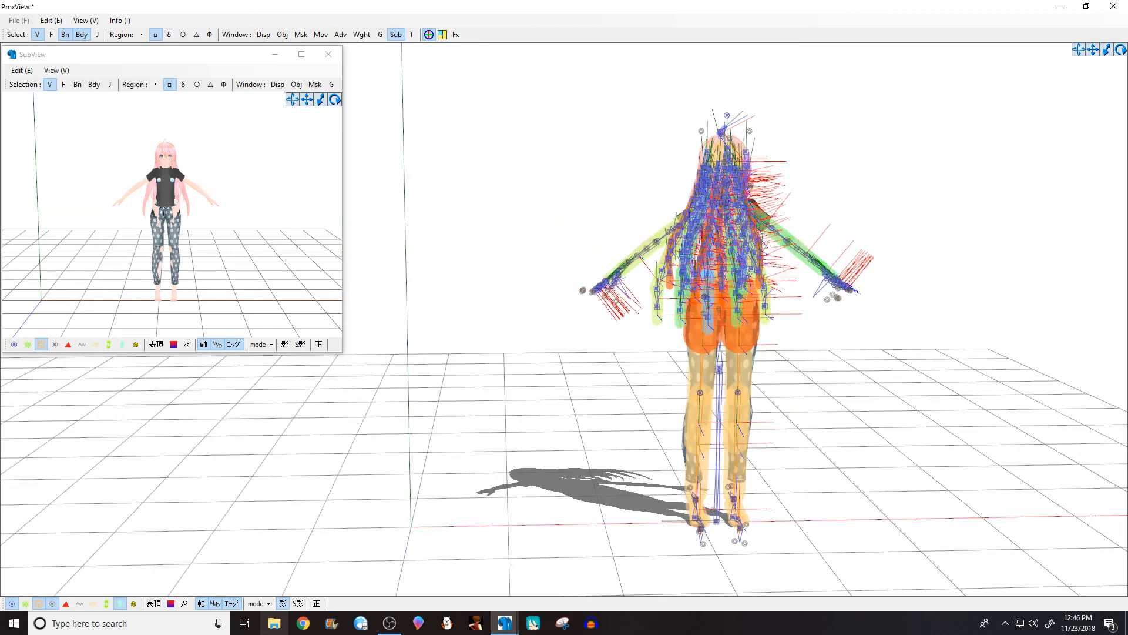
Step: In File Explorer, open the inner Wolf Tail folder under Desktop > MMD > Wolf Tail and copy all its files
left_click(287, 628)
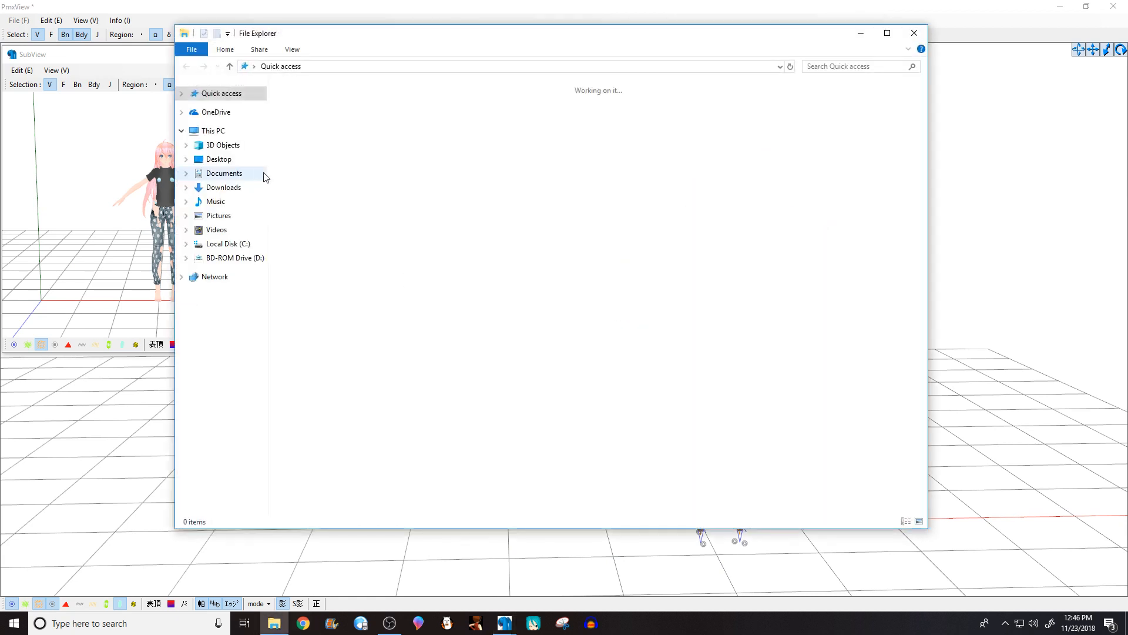
left_click(219, 159)
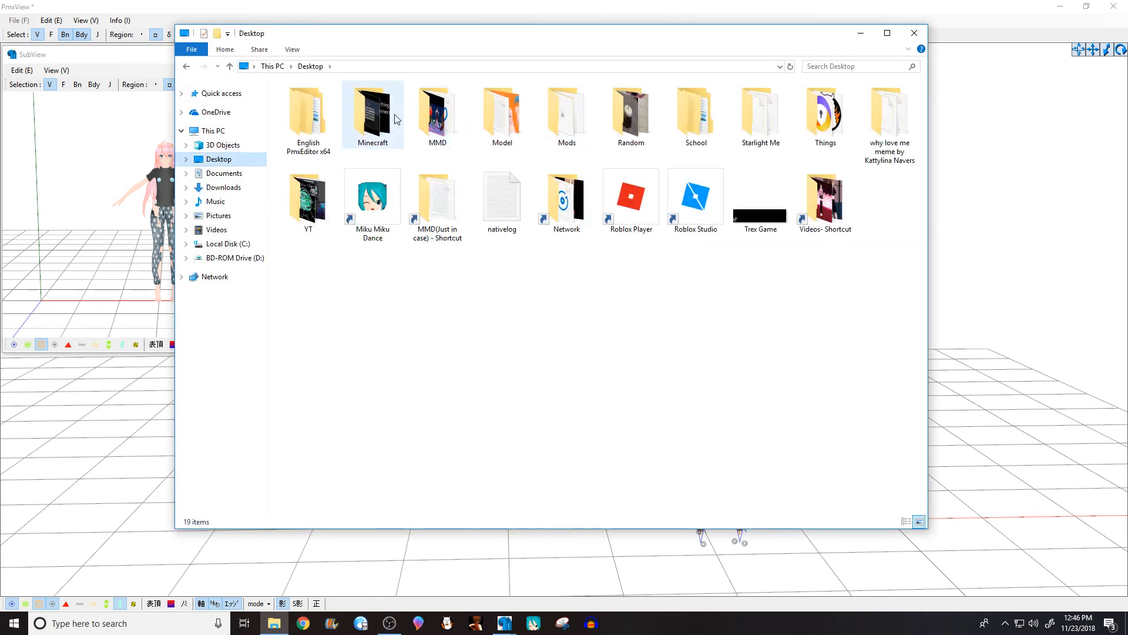
double_click(438, 114)
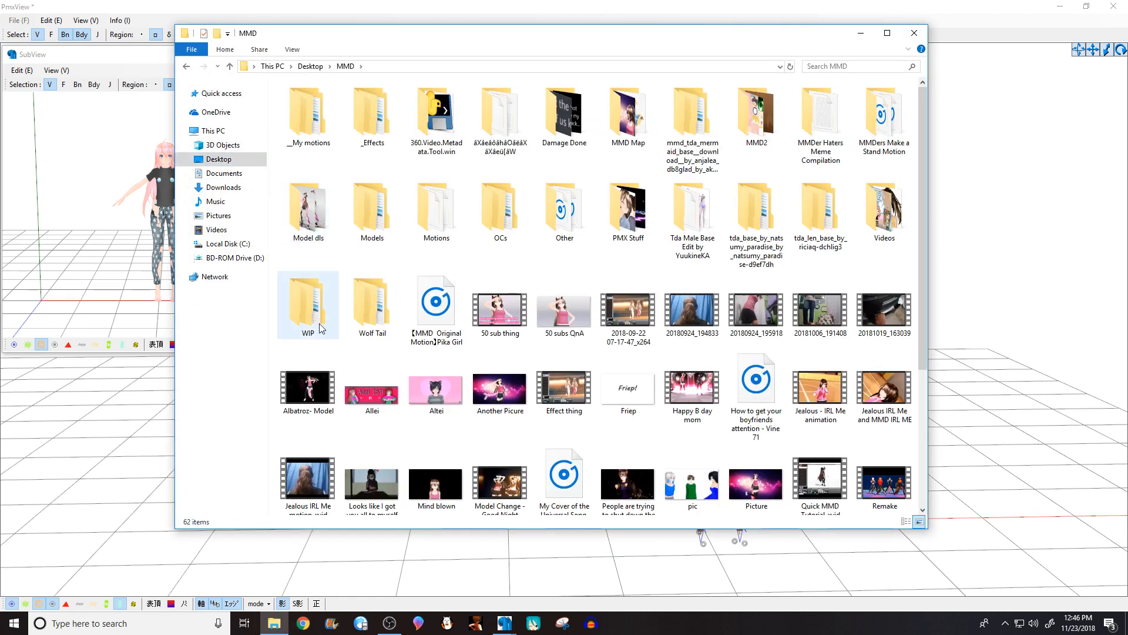
double_click(372, 302)
left_click(315, 113)
double_click(315, 113)
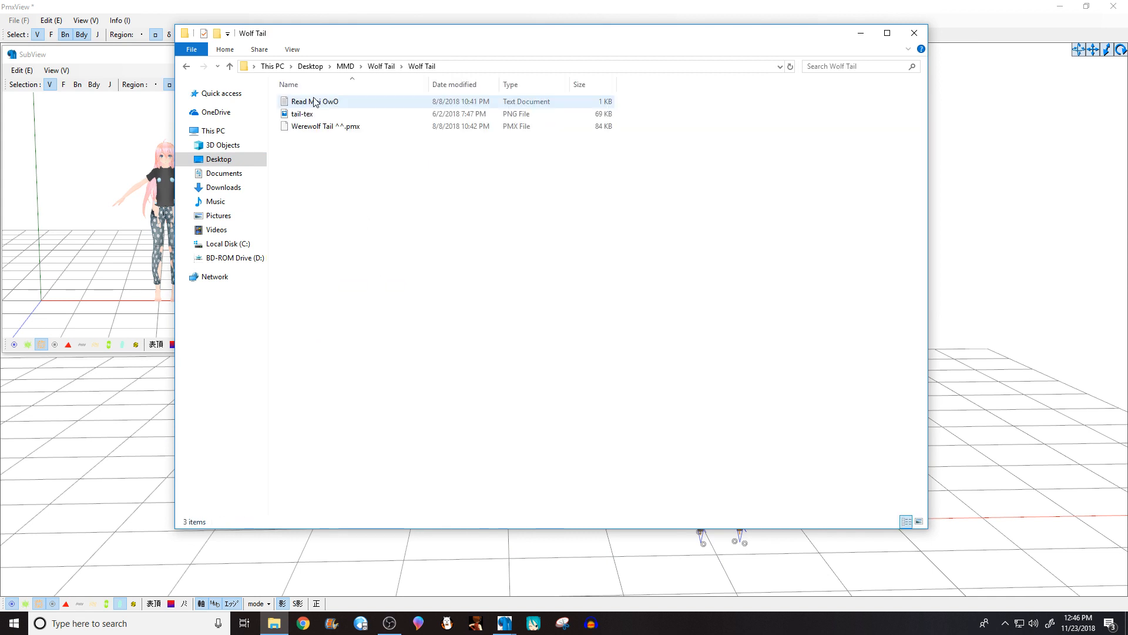
key("ctrl+a")
Step: Paste the wolf tail files into the Desktop's Model folder and close File Explorer
left_click(250, 159)
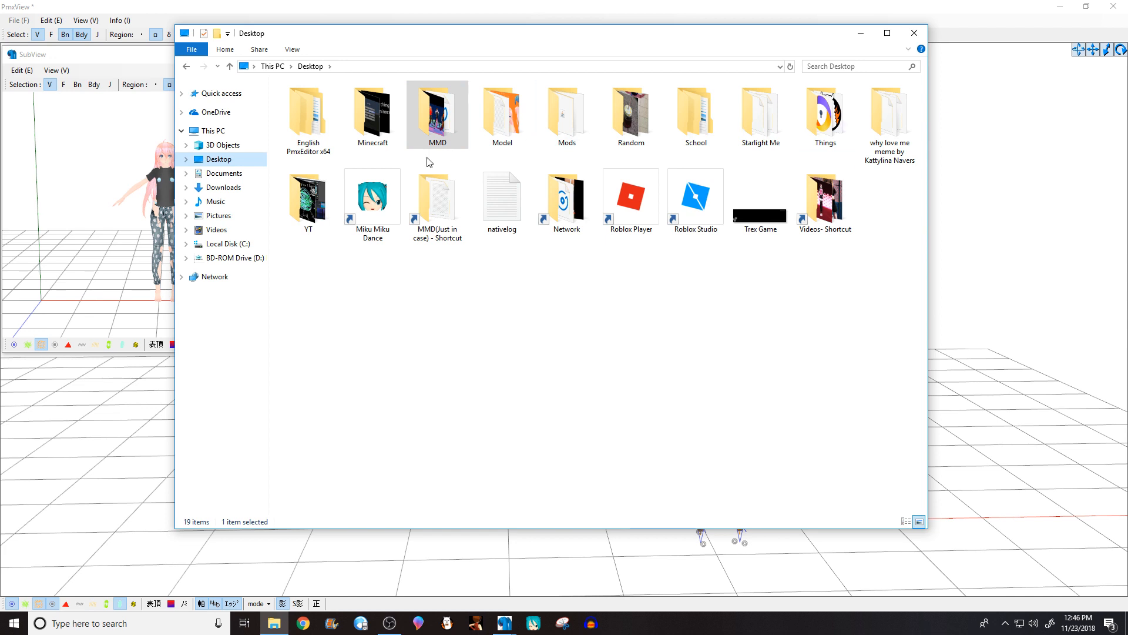
double_click(502, 115)
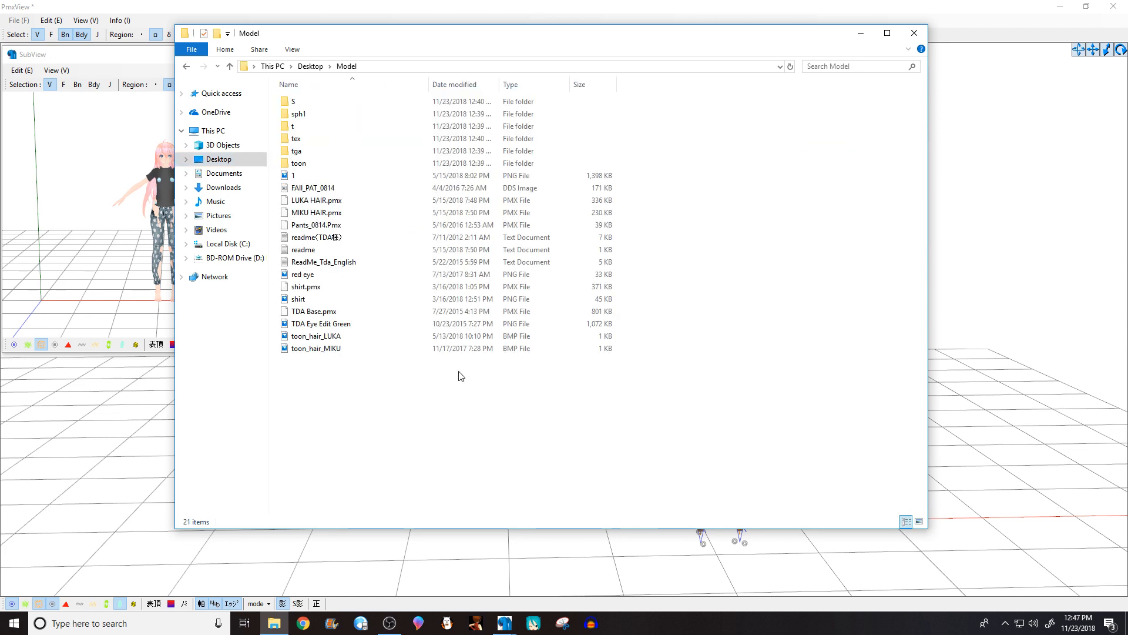
key("ctrl+v")
left_click(915, 33)
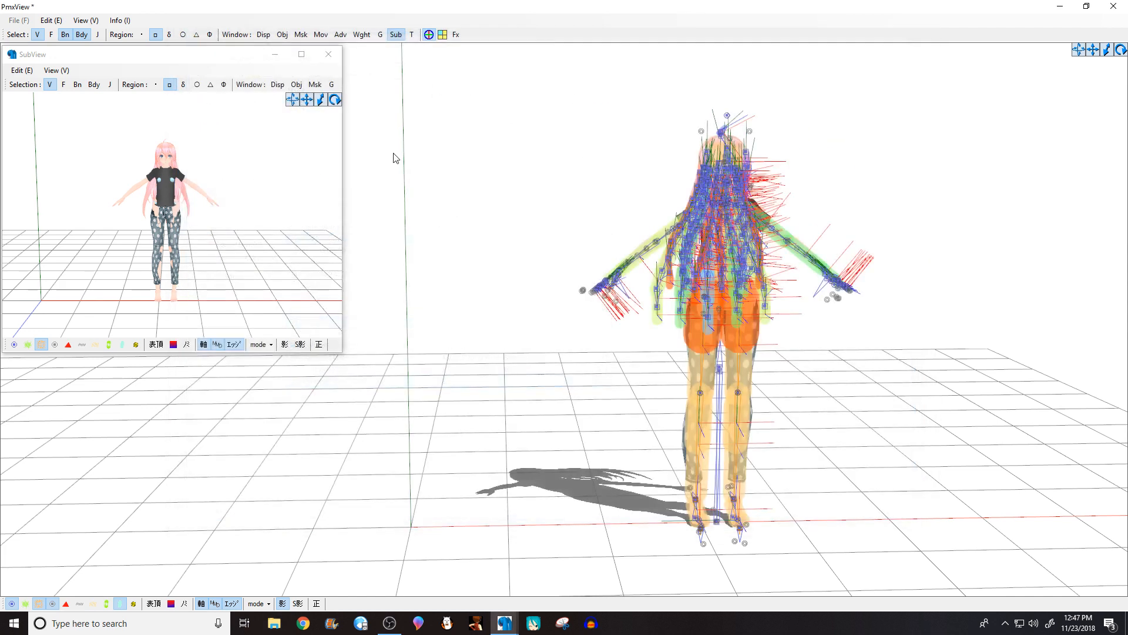
Step: Import Werewolf Tail ^^.pmx from the Model folder into the TDA base model with the Add option at scale 1
key("F1")
left_click(507, 624)
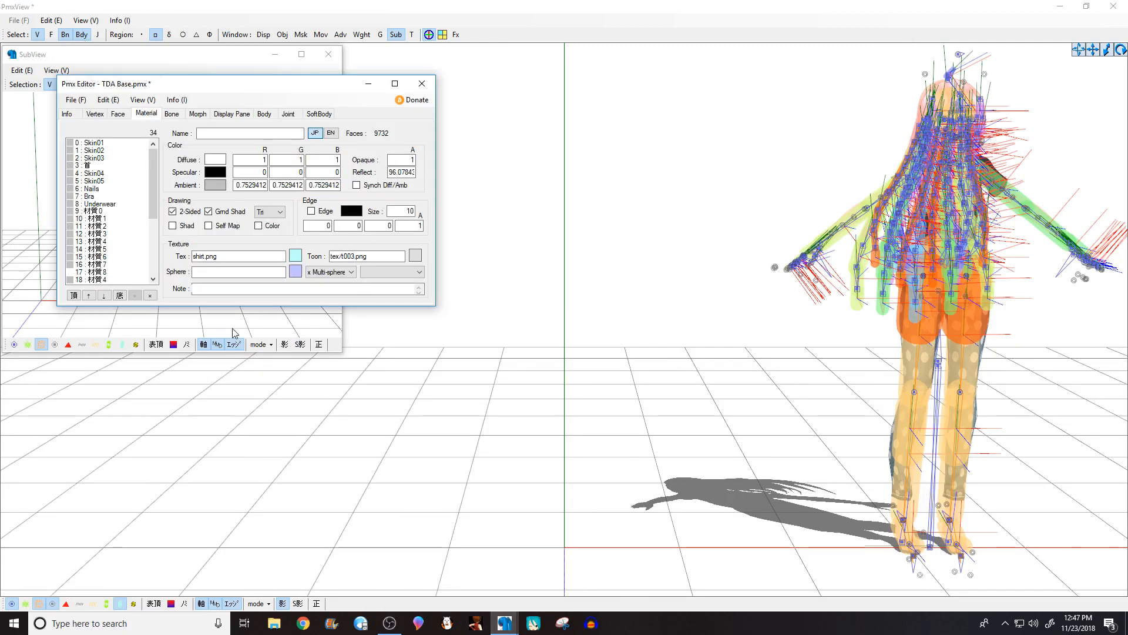
left_click(75, 99)
left_click(88, 186)
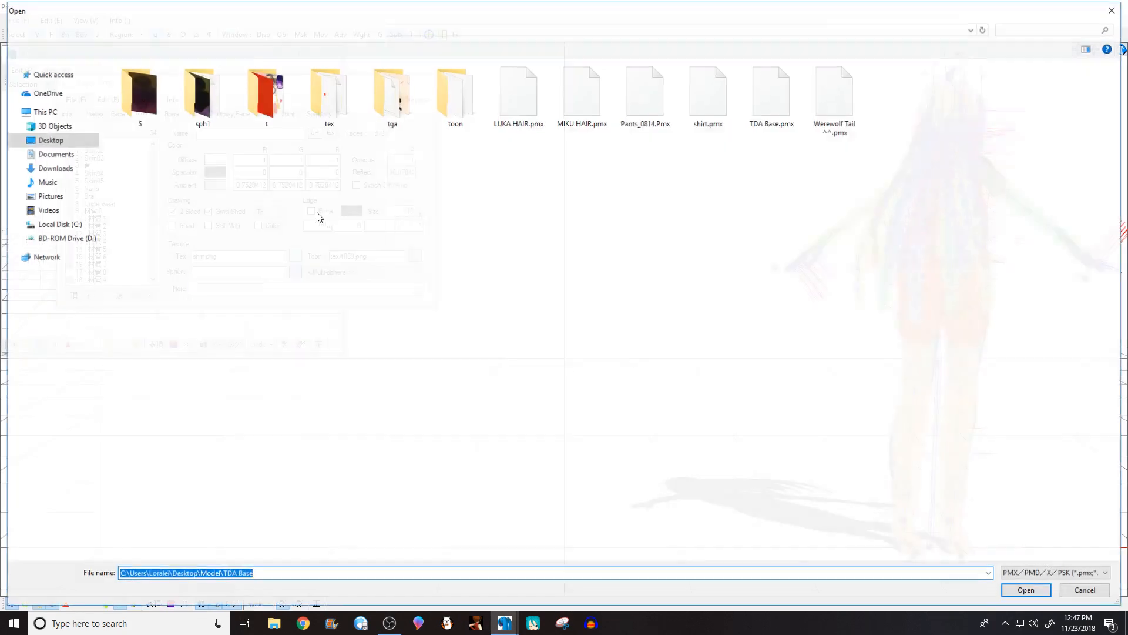
double_click(834, 97)
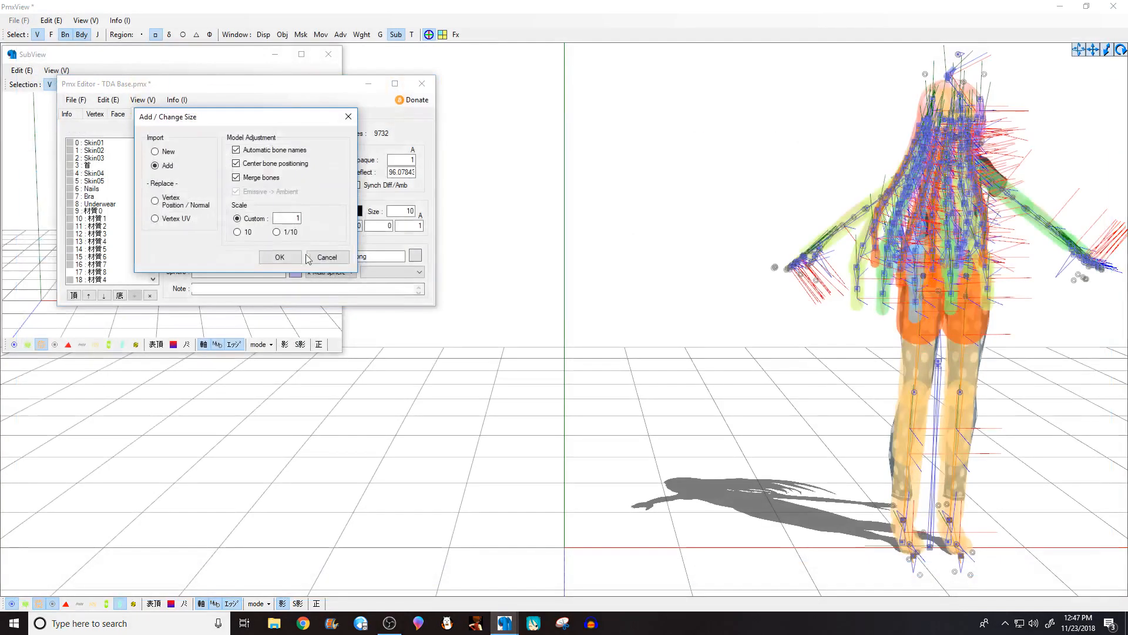
left_click(277, 257)
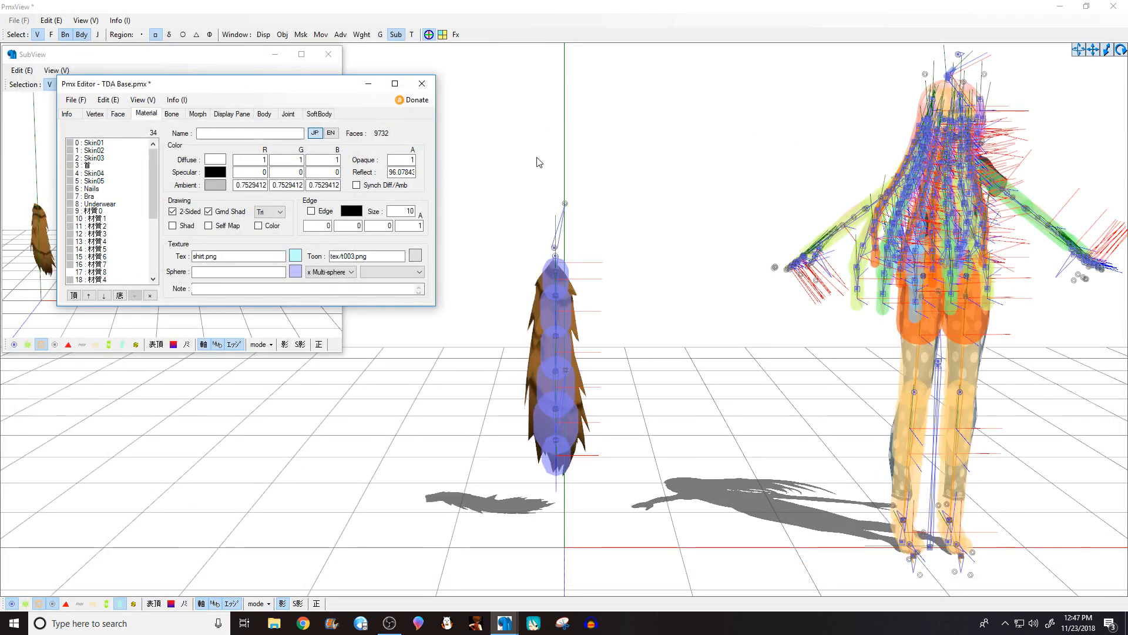
Step: Select the whole dressed model without the tail and move it along the X axis toward the tail
middle_click_drag(536, 157, 538, 158)
scroll(165, 183, "down", 1)
scroll(165, 183, "up", 4)
scroll(651, 269, "down", 1)
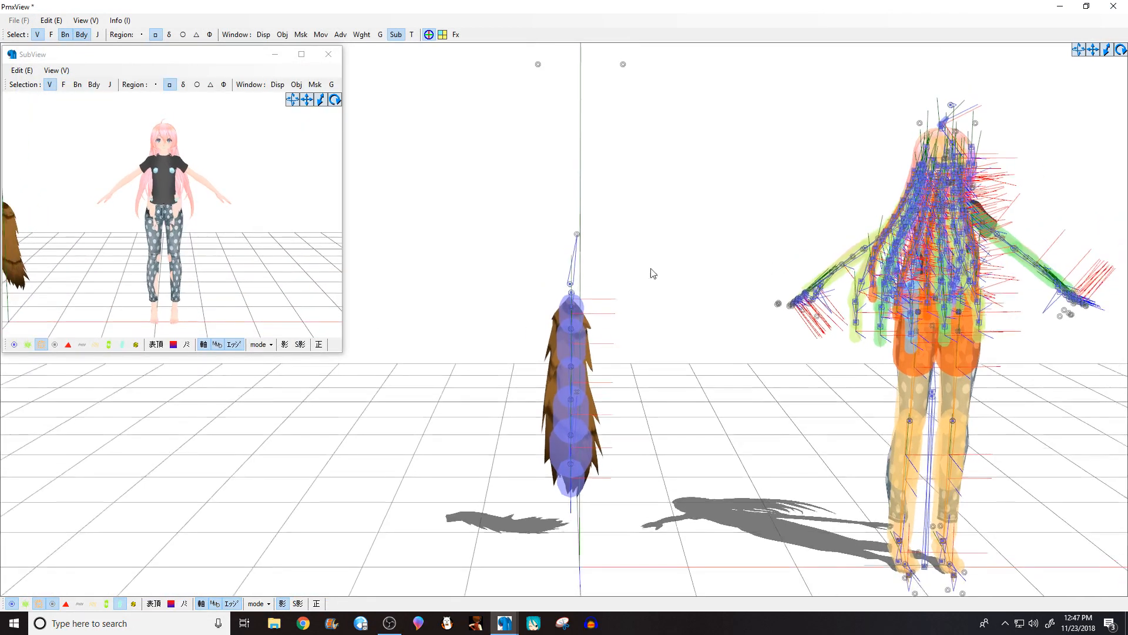
scroll(651, 274, "down", 1)
left_click_drag(685, 107, 1108, 604)
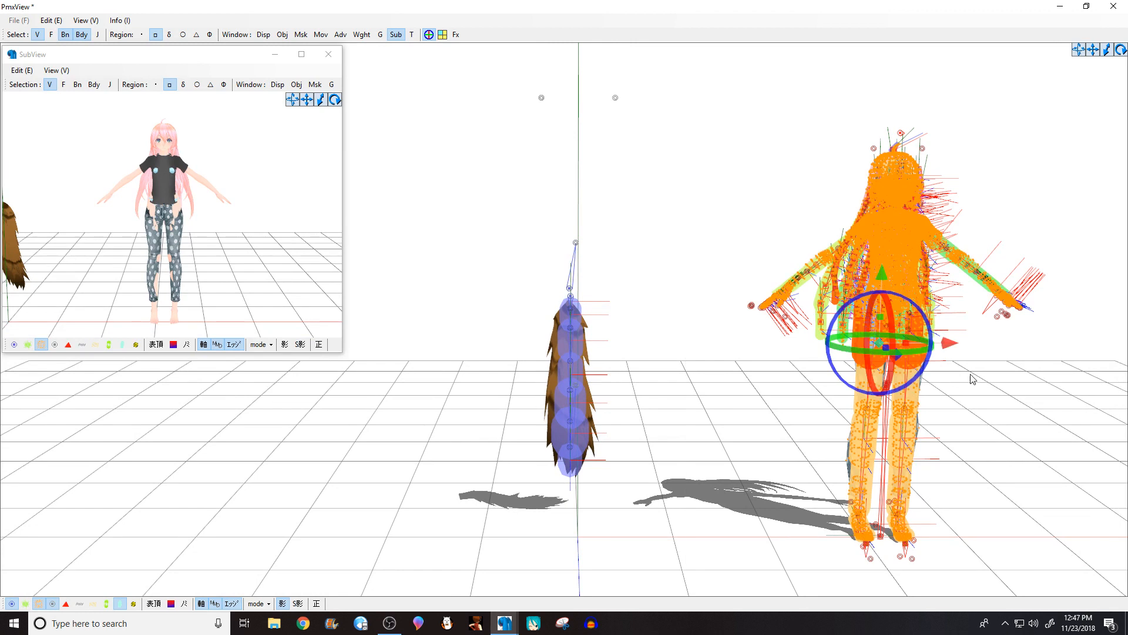
left_click_drag(928, 348, 796, 346)
left_click(448, 404)
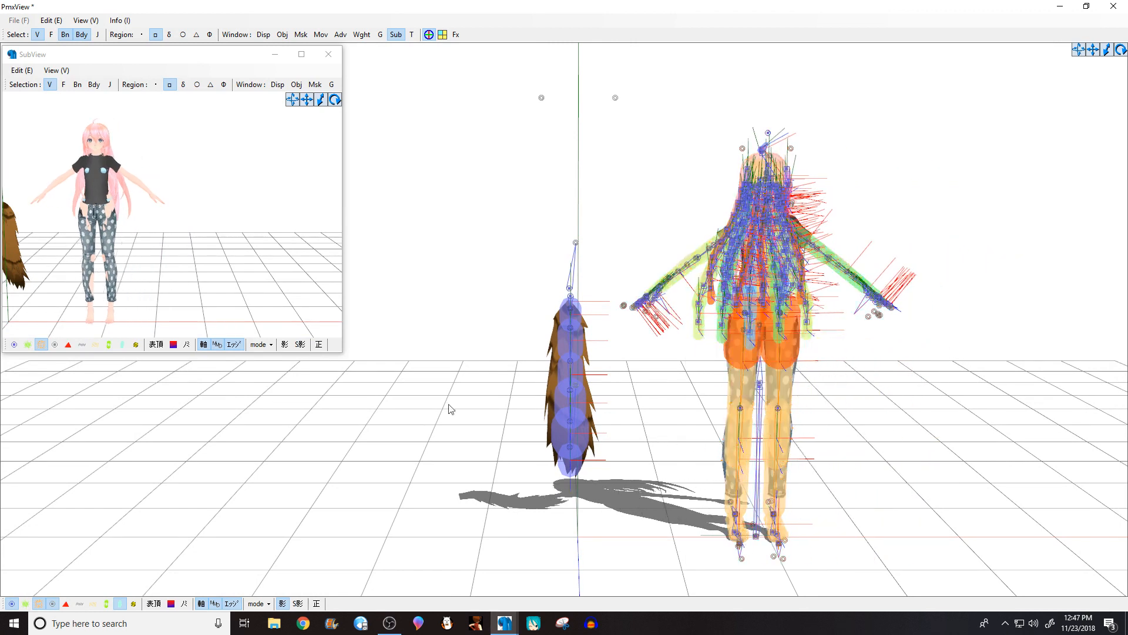
Step: Select the werewolf tail with its bones and bodies and move it along the X axis until it is centred on the model's hips
scroll(78, 330, "up", 3)
middle_click_drag(113, 302, 173, 268)
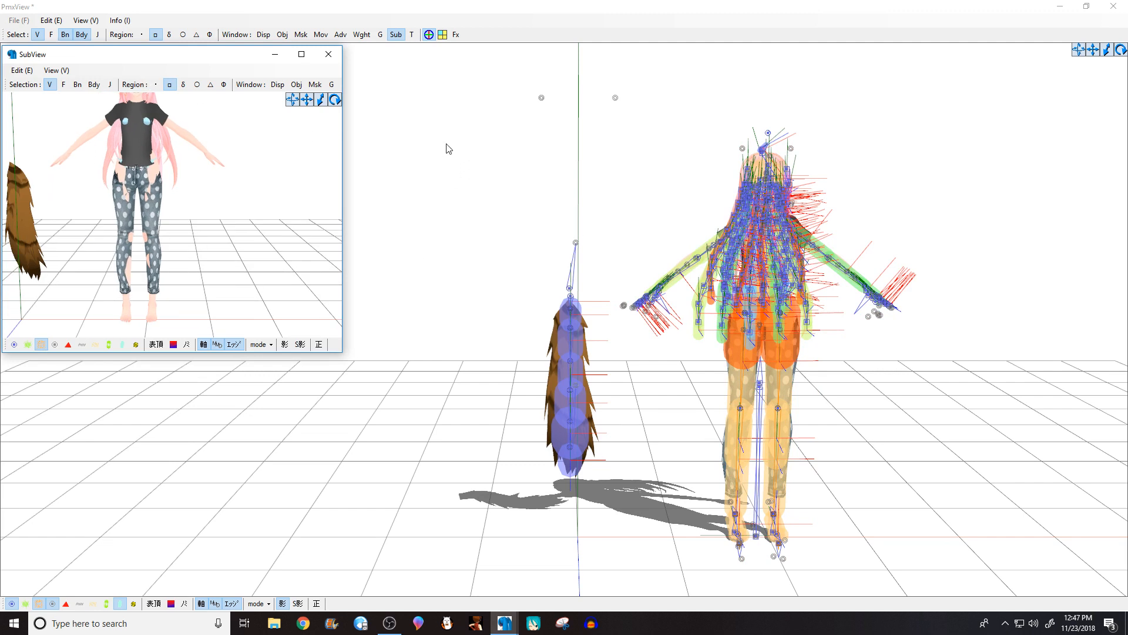
left_click_drag(448, 149, 611, 476)
middle_click_drag(672, 382, 579, 381)
left_click_drag(455, 373, 596, 371)
scroll(432, 303, "up", 5)
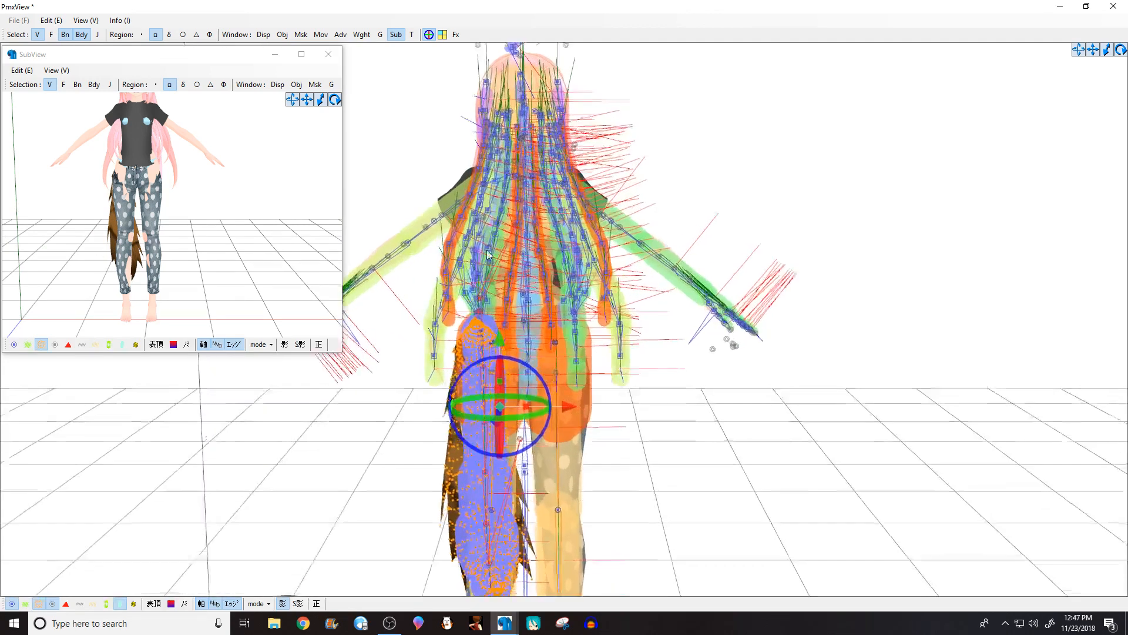
middle_click_drag(531, 46, 550, 112)
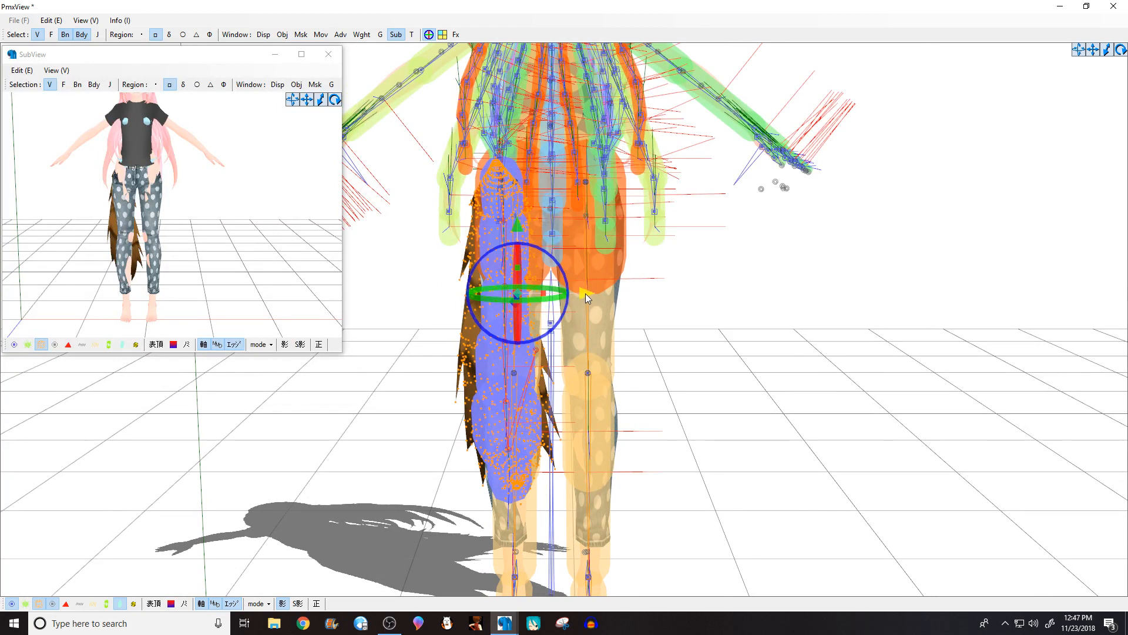
left_click_drag(586, 293, 629, 296)
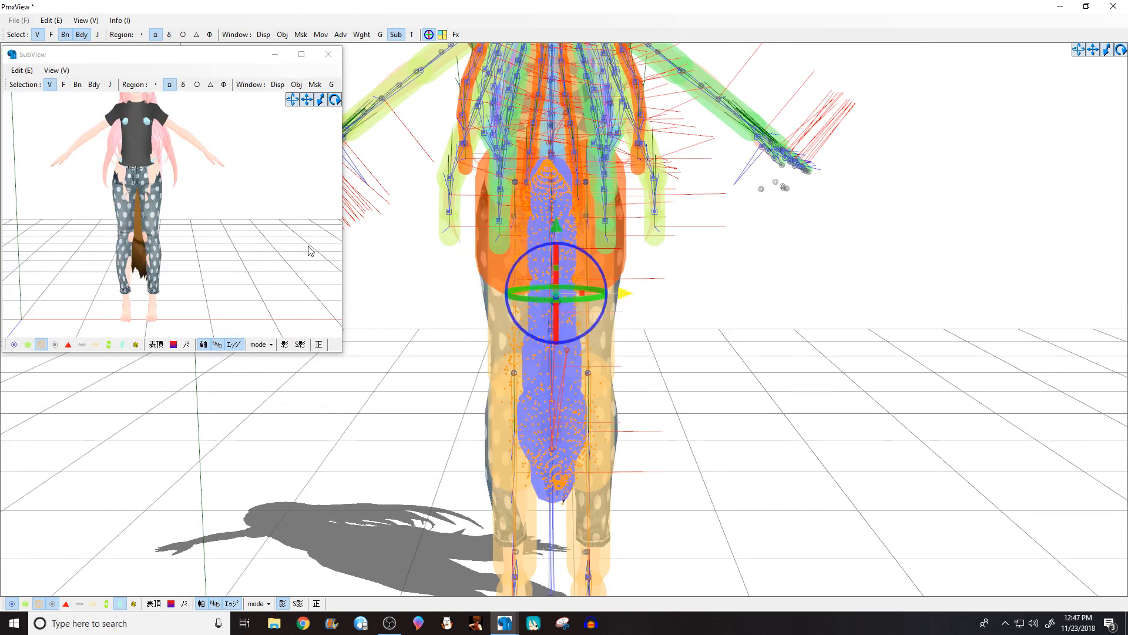
Step: Raise the tail slightly along the Y axis at the model's lower back and check its fit from the side
mouse_move(151, 193)
right_mouse_down()
mouse_move(105, 190)
mouse_move(142, 189)
right_mouse_up()
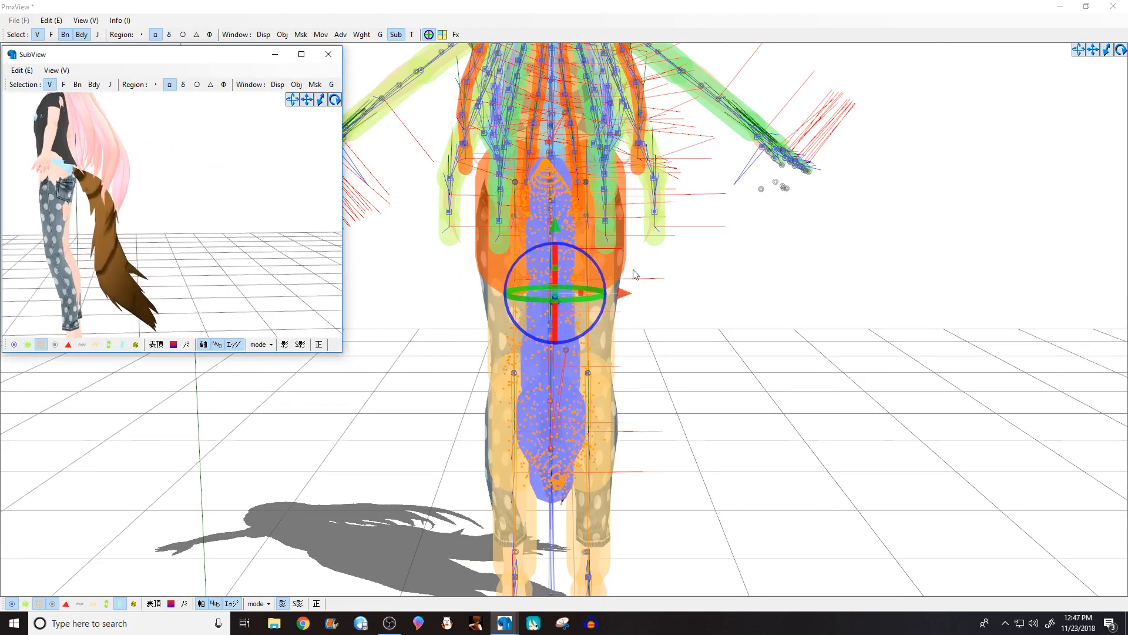
right_click_drag(758, 256, 762, 365)
left_click_drag(754, 376, 638, 234)
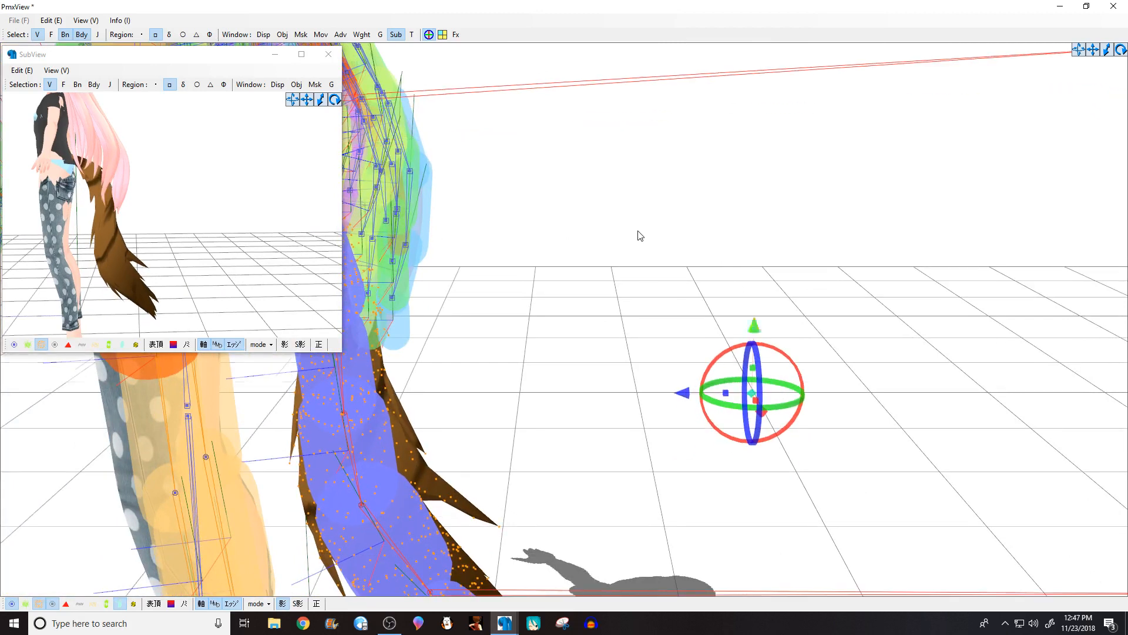
middle_click_drag(639, 235, 652, 234)
left_click(510, 270)
scroll(486, 284, "down", 3)
scroll(178, 129, "down", 3)
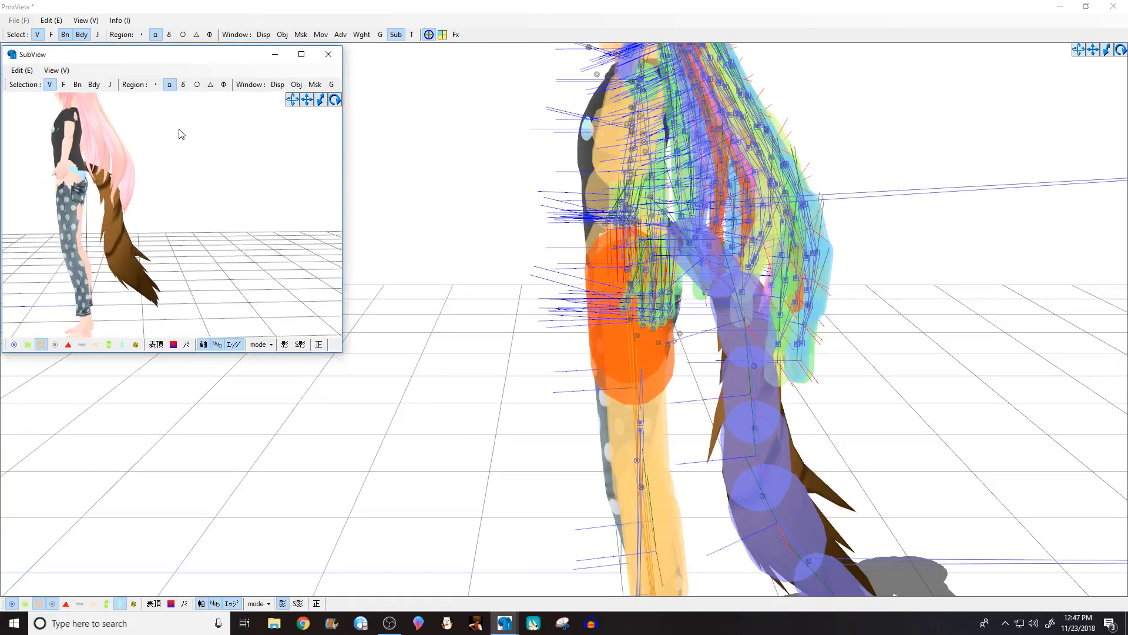
right_click_drag(179, 129, 266, 135)
scroll(771, 245, "down", 2)
Step: Select the complete model with its tail and move it along the X axis onto the centre axis of the grid
key("F2")
scroll(482, 165, "down", 4)
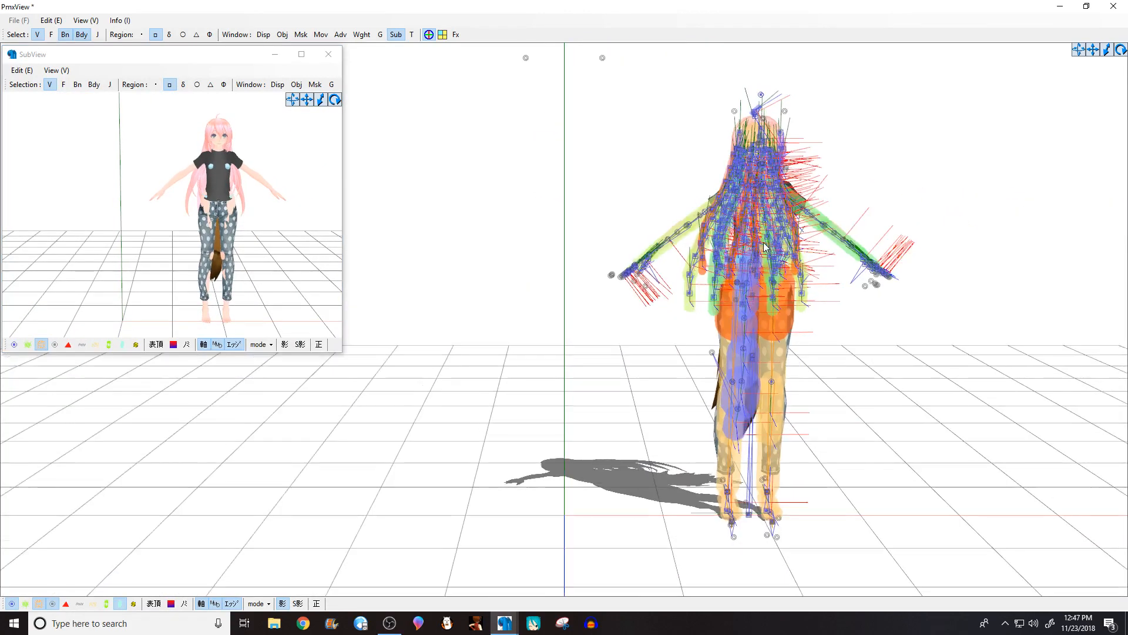
left_click_drag(574, 121, 909, 561)
left_click_drag(765, 303, 624, 312)
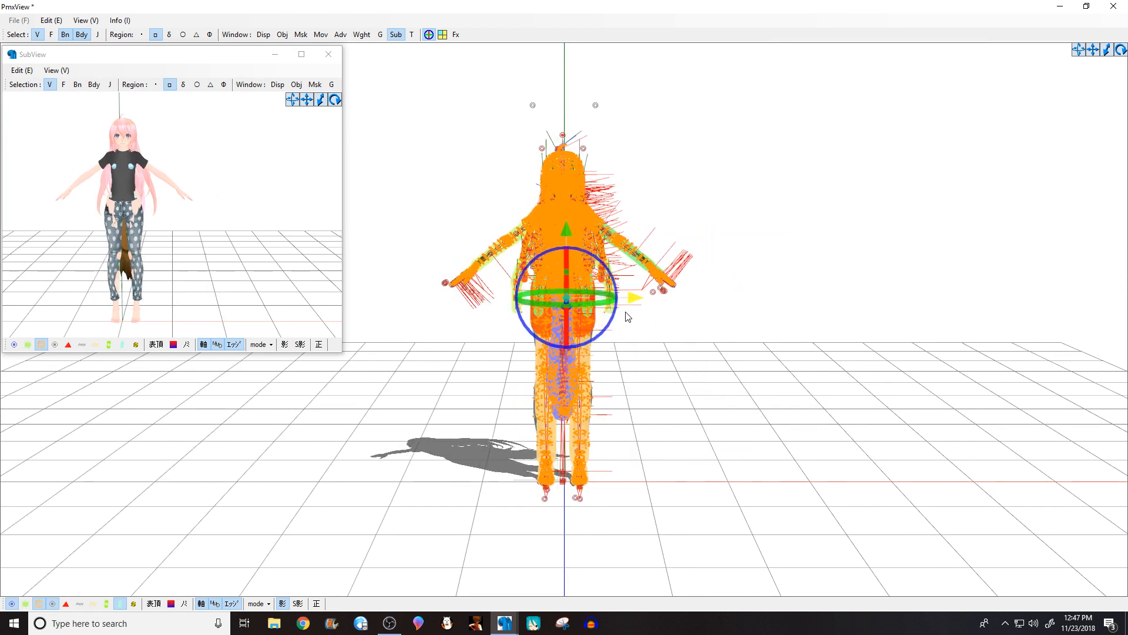
left_click(624, 317)
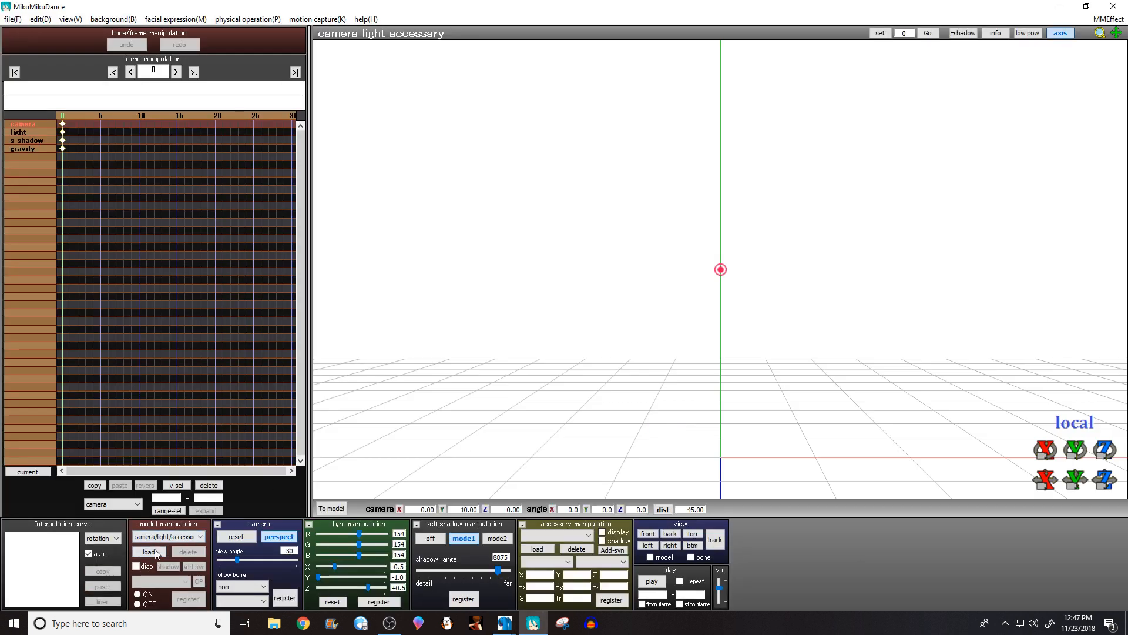
left_click(154, 552)
left_click(76, 166)
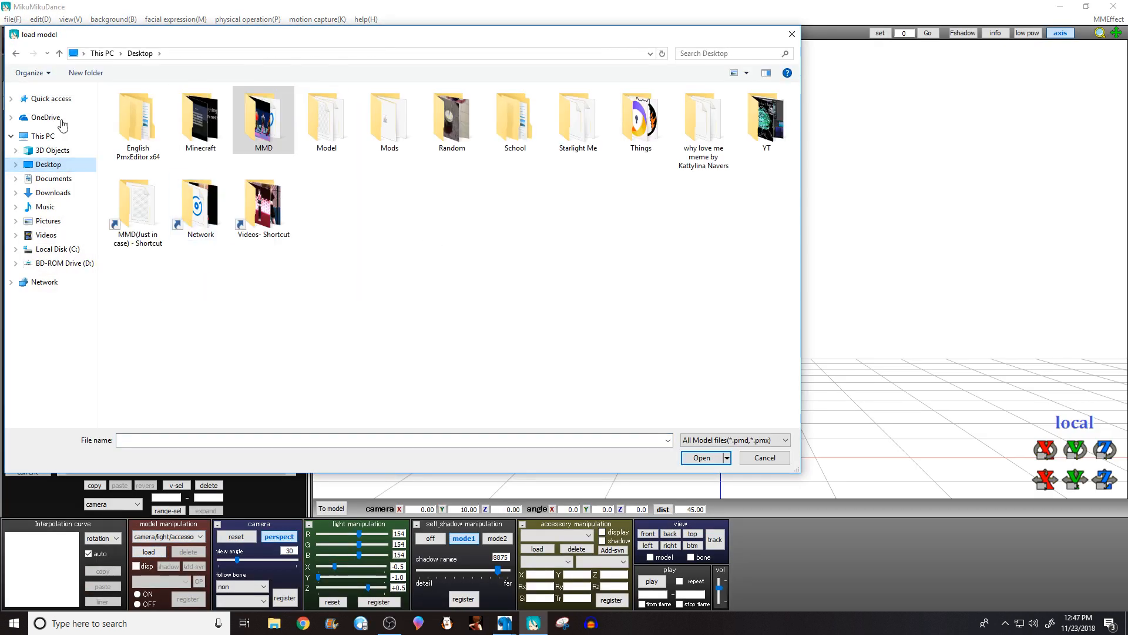
double_click(327, 120)
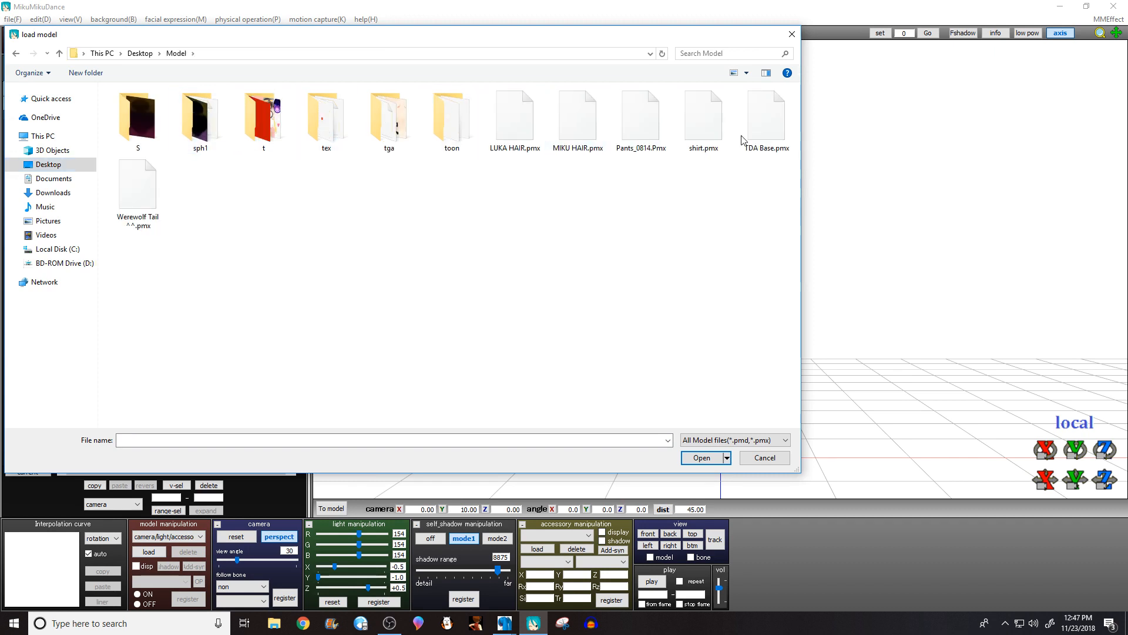
left_click(791, 35)
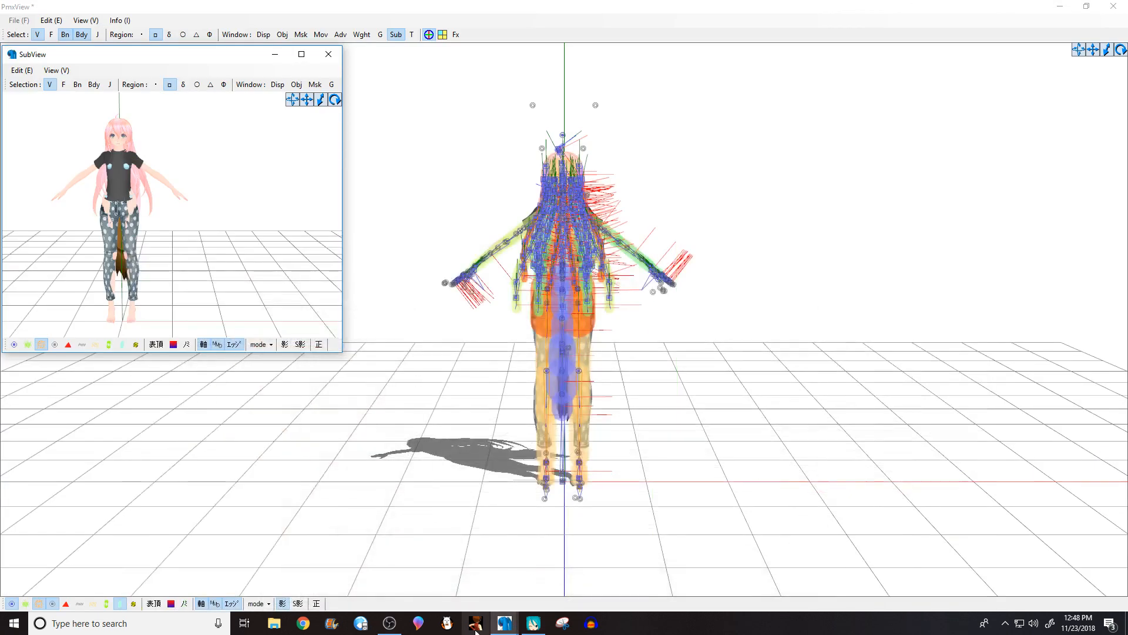
Step: Save the combined model under the file name Model in the Model folder as a PMX file
mouse_move(505, 623)
left_click(455, 592)
left_click(76, 100)
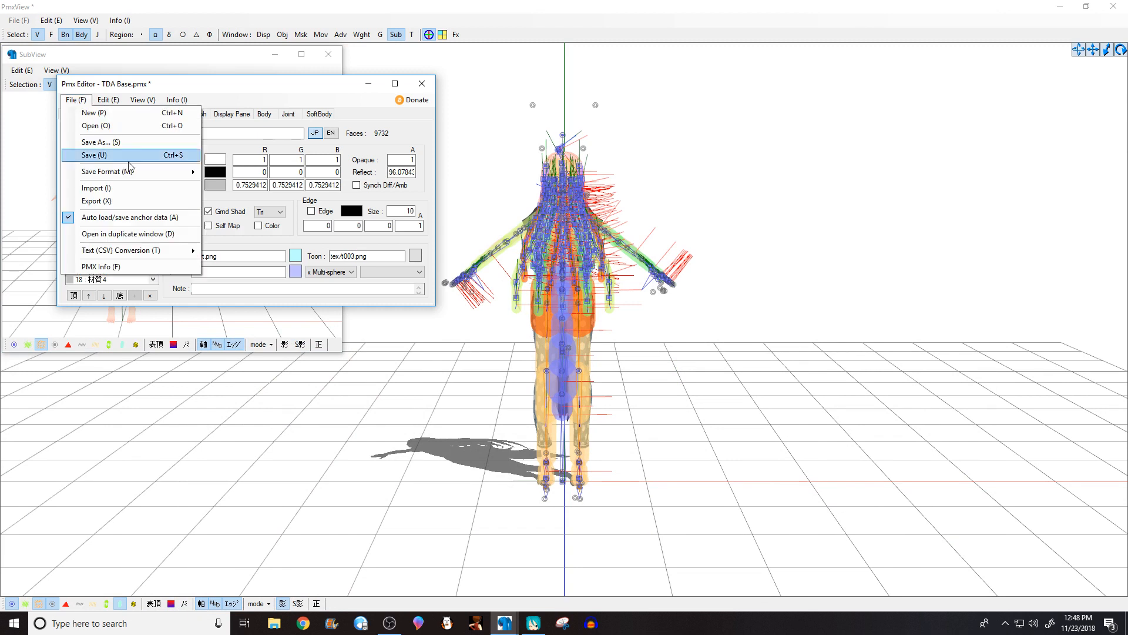
left_click(115, 144)
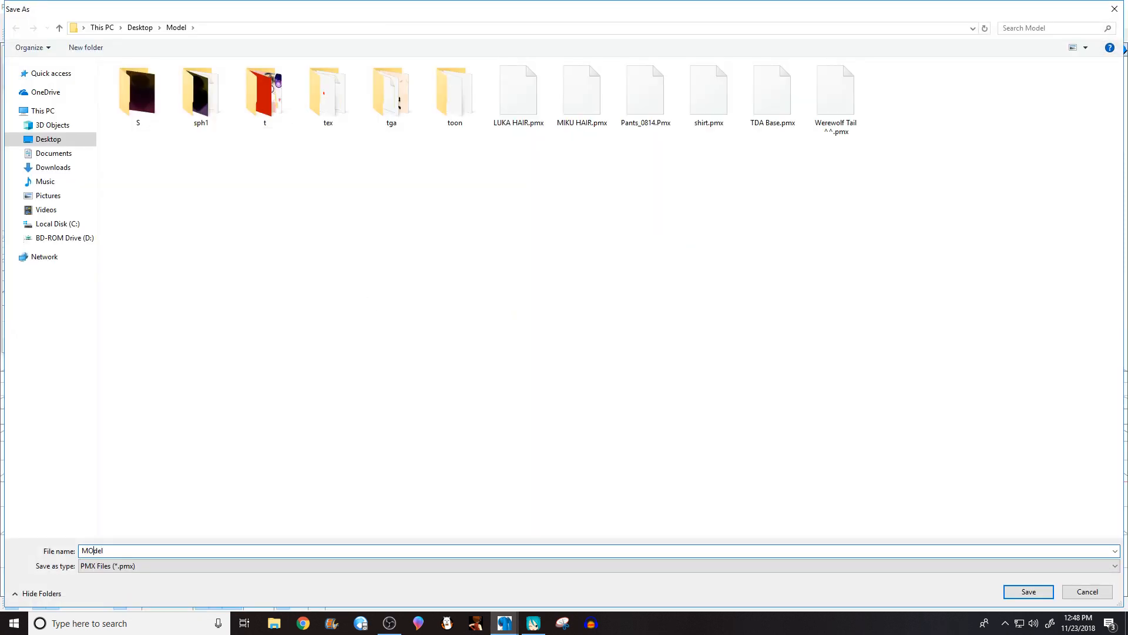
key("Return")
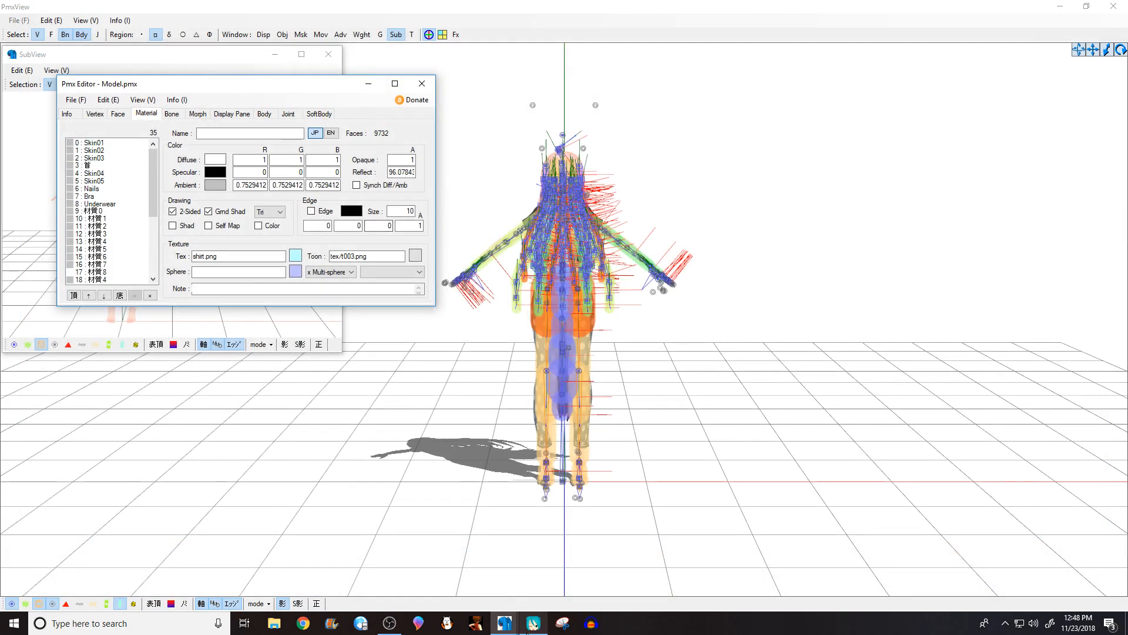
Step: Switch to MikuMikuDance and load Model.pmx from the Model folder on the Desktop
left_click(528, 632)
left_click(150, 553)
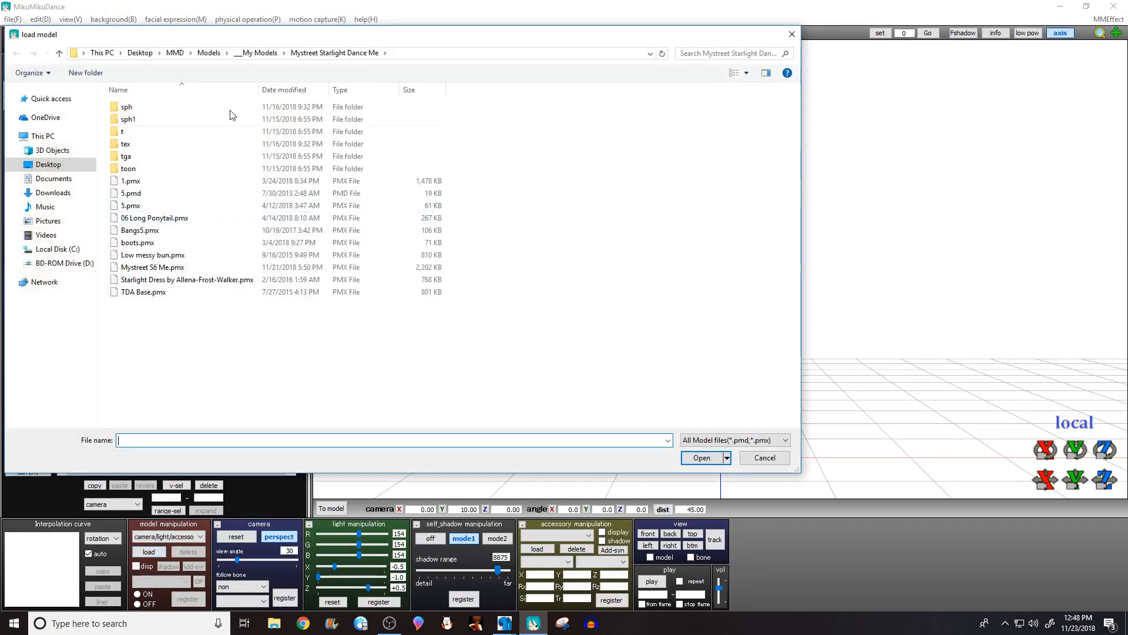
left_click(82, 165)
double_click(323, 131)
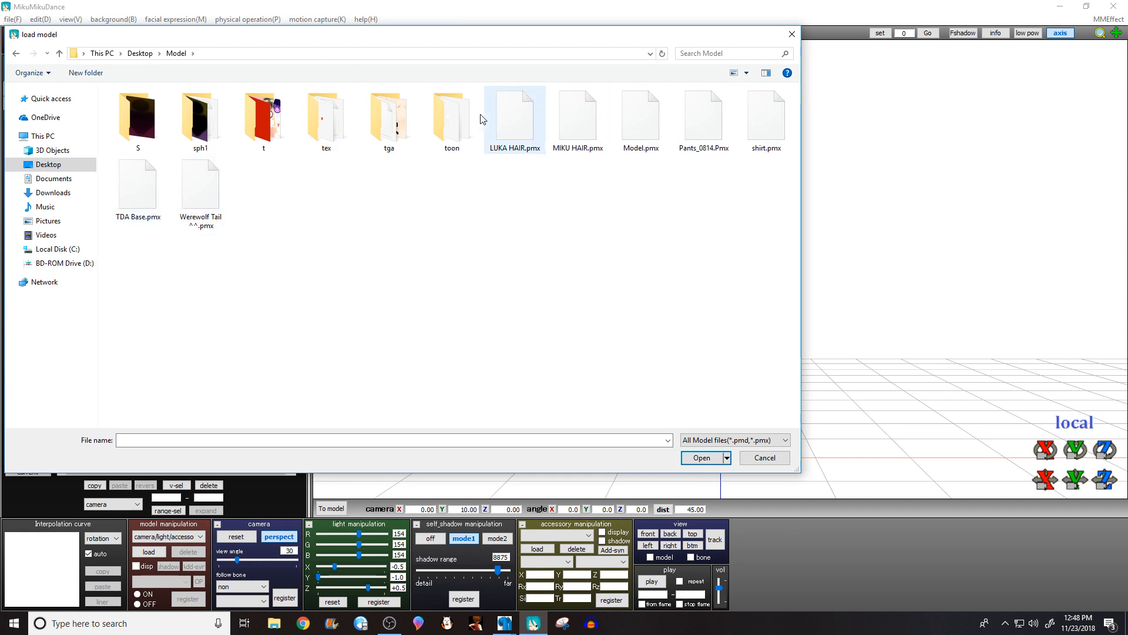
double_click(640, 120)
left_click(535, 351)
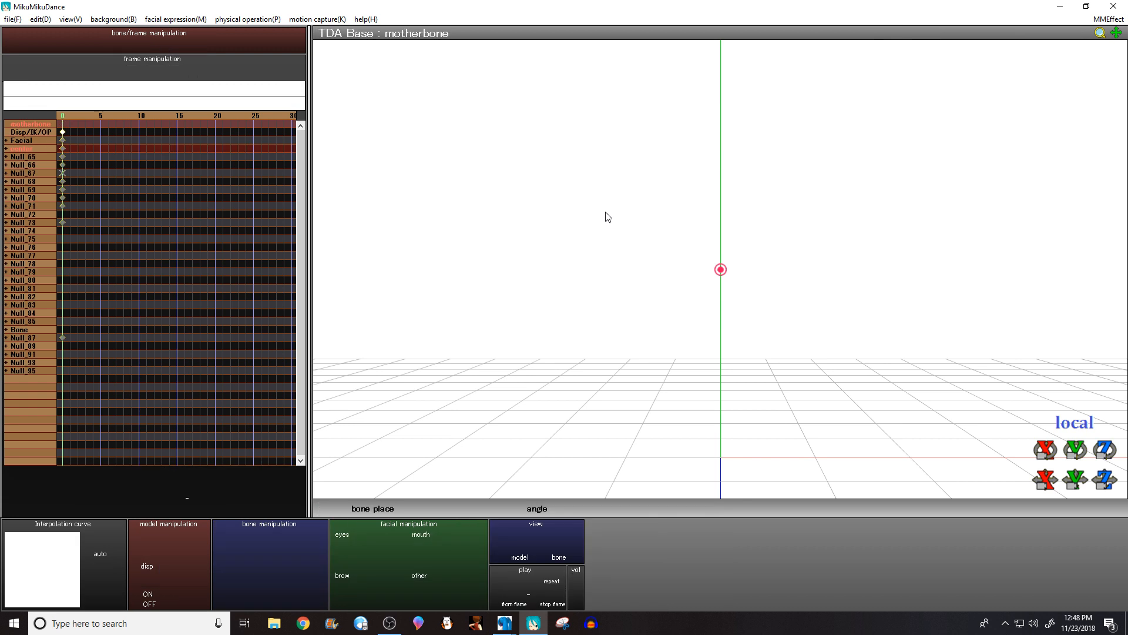
left_click(224, 540)
Step: Examine the loaded model from the front and side, checking how the clothes, hair and tail sit
scroll(778, 340, "up", 5)
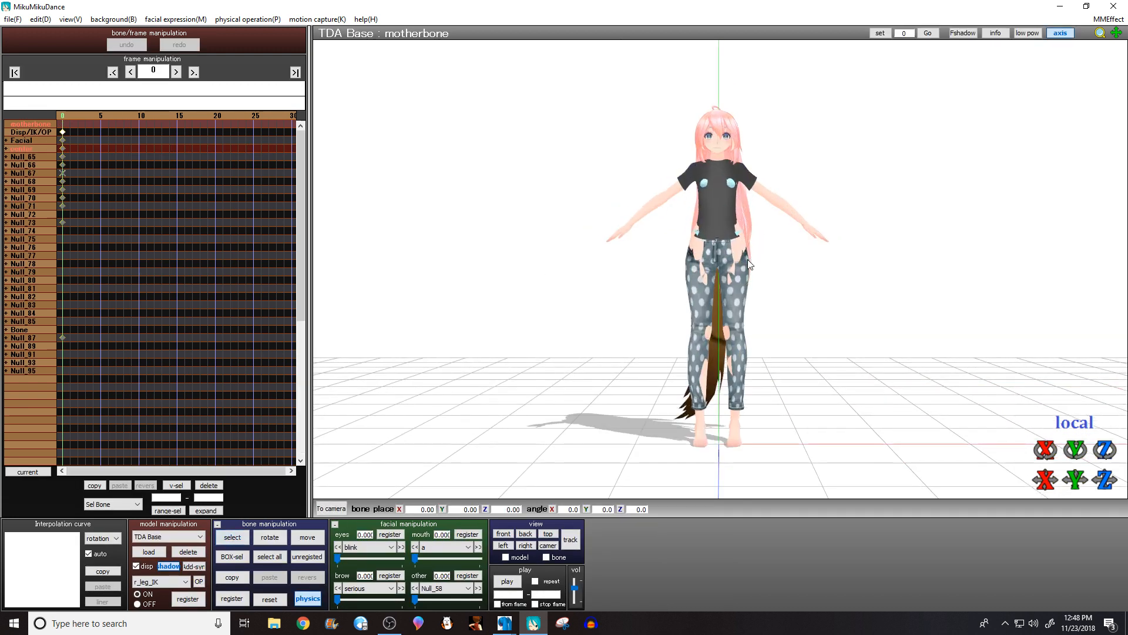
scroll(778, 340, "down", 5)
mouse_move(794, 264)
right_mouse_down()
mouse_move(760, 273)
mouse_move(718, 255)
mouse_move(781, 244)
right_mouse_up()
scroll(758, 271, "up", 5)
scroll(754, 266, "down", 5)
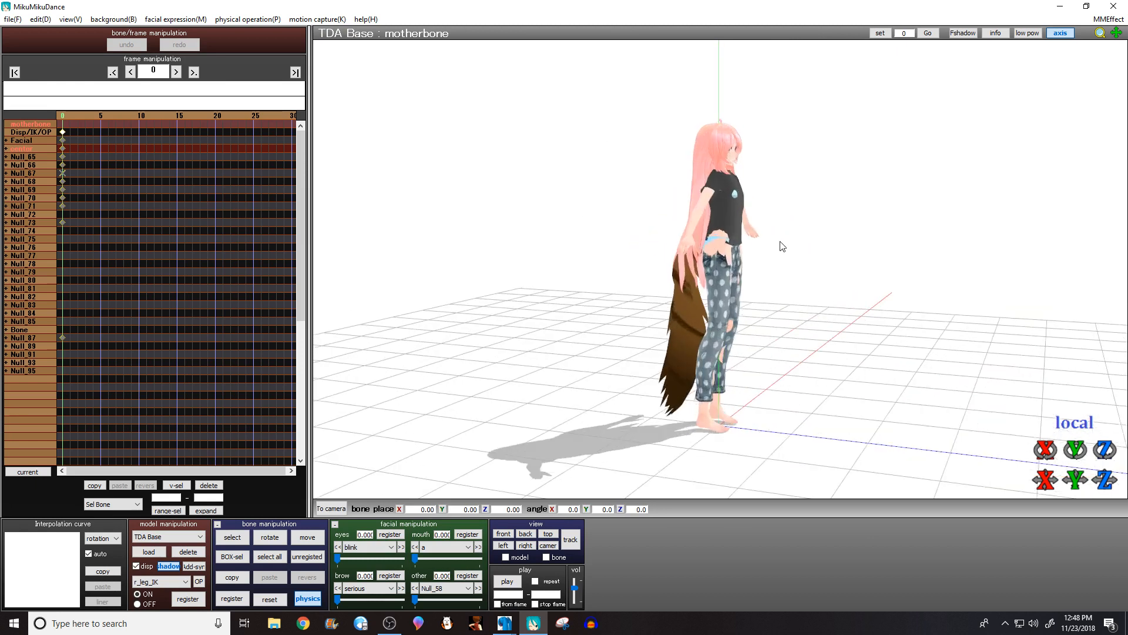
scroll(758, 253, "down", 1)
scroll(725, 263, "up", 6)
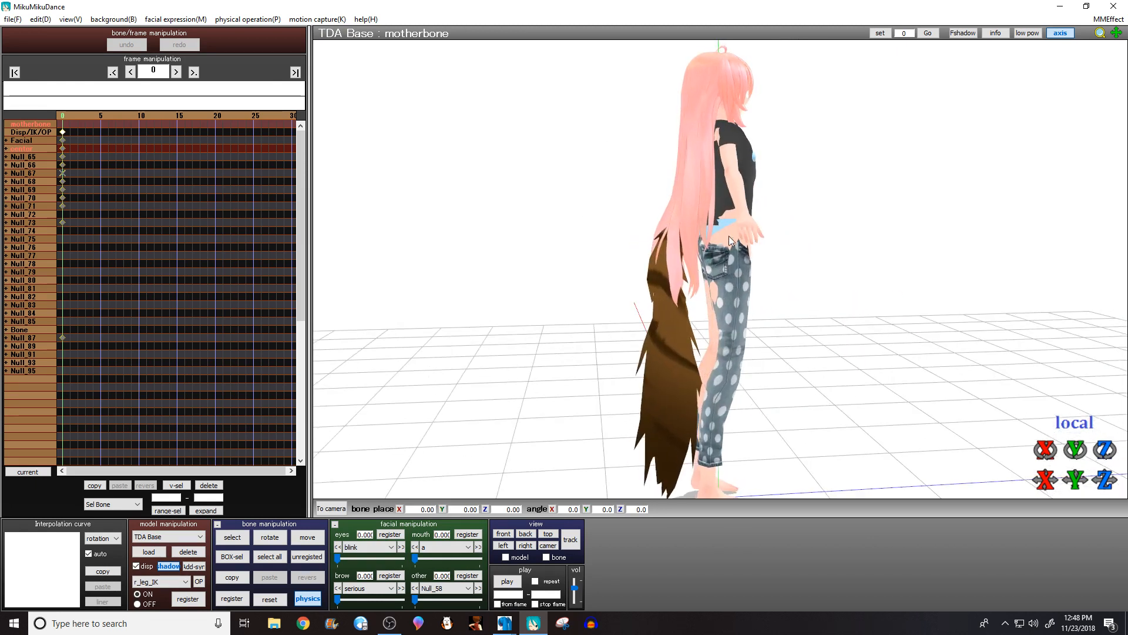
right_click_drag(724, 269, 627, 248)
right_click_drag(543, 318, 513, 323)
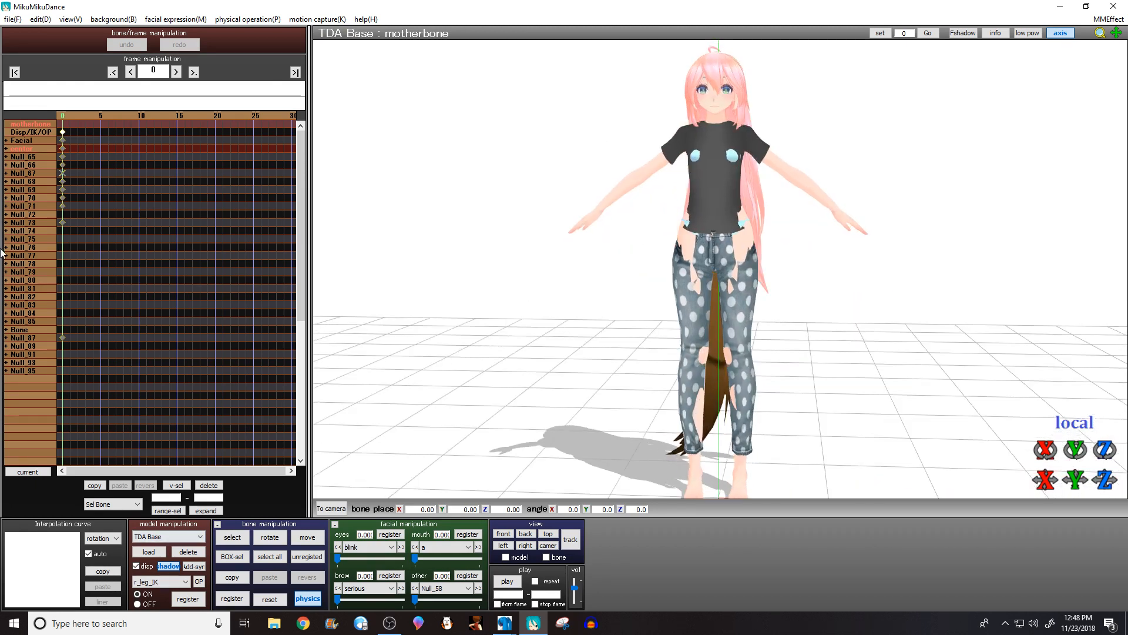
Step: Load the motion file 2 motion.vmd onto the model
left_click(13, 20)
left_click(53, 160)
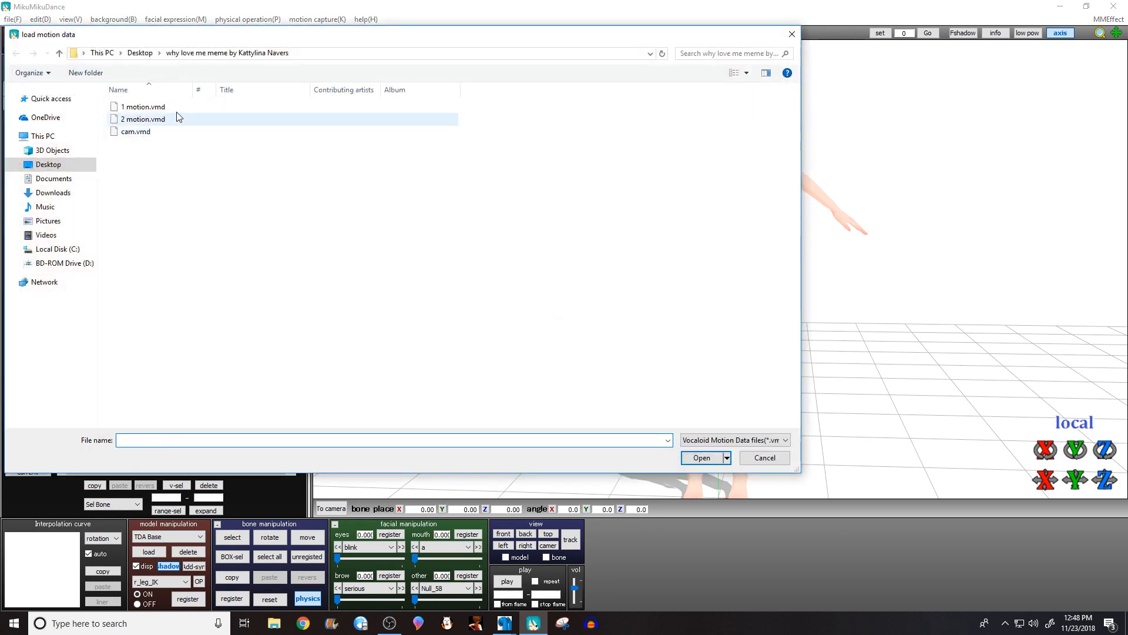
double_click(179, 118)
left_click(564, 354)
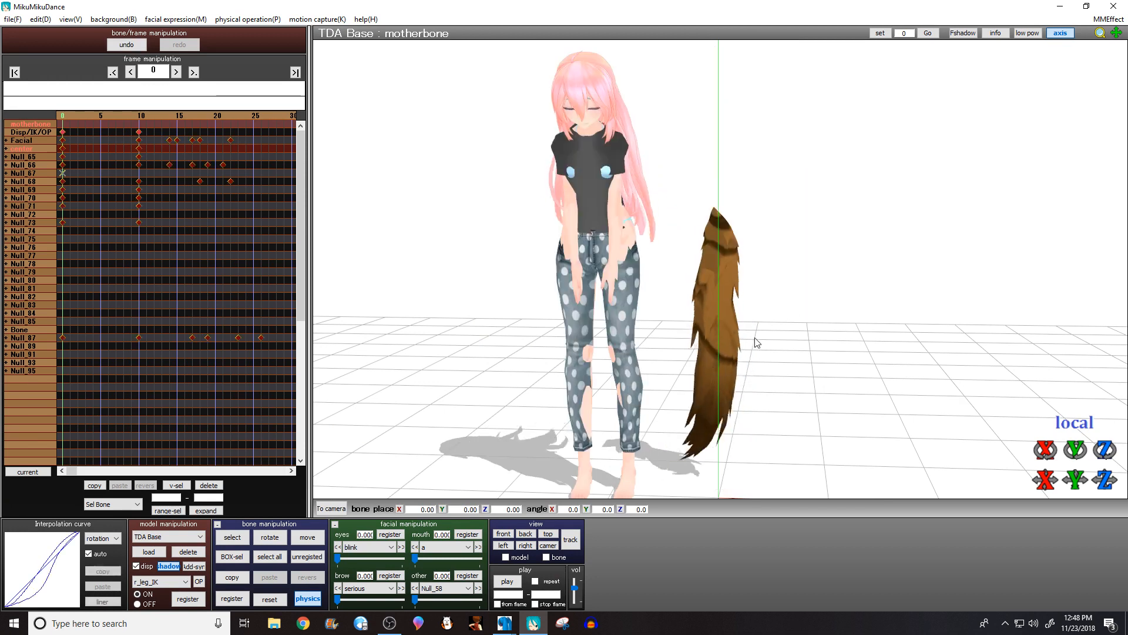
Step: Check from the side and front whether the tail follows the posed body
scroll(748, 259, "down", 2)
right_click_drag(747, 257, 675, 259)
scroll(731, 259, "up", 6)
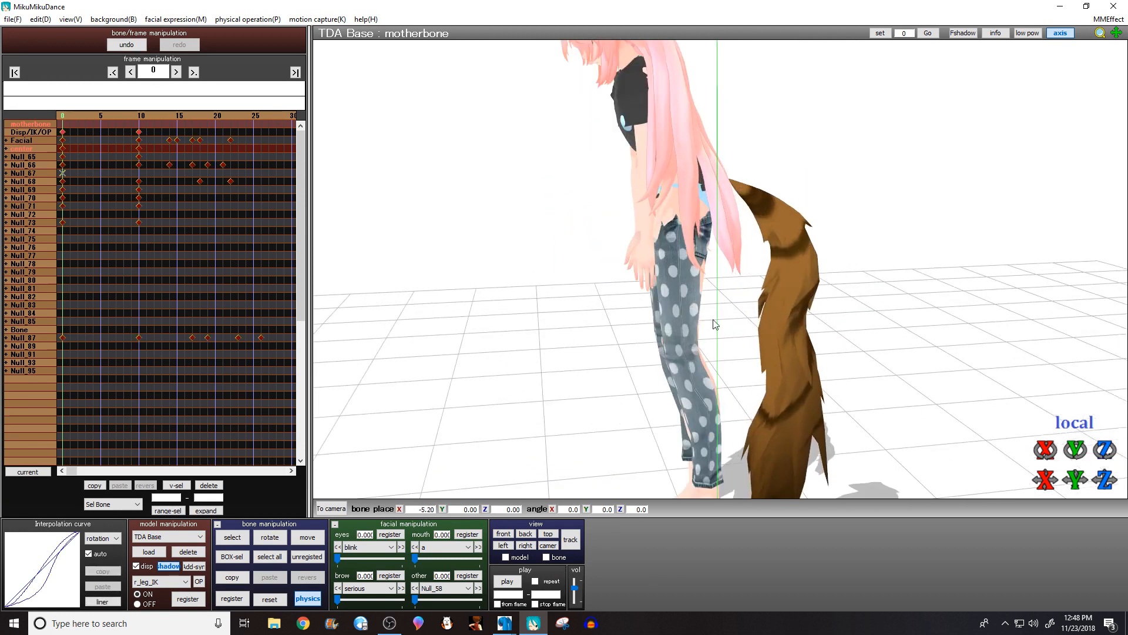
scroll(718, 320, "down", 5)
right_click_drag(517, 442, 561, 428)
Step: Switch back to PMX Editor and hide the rigid bodies so only the bones show around the hips
left_click(508, 580)
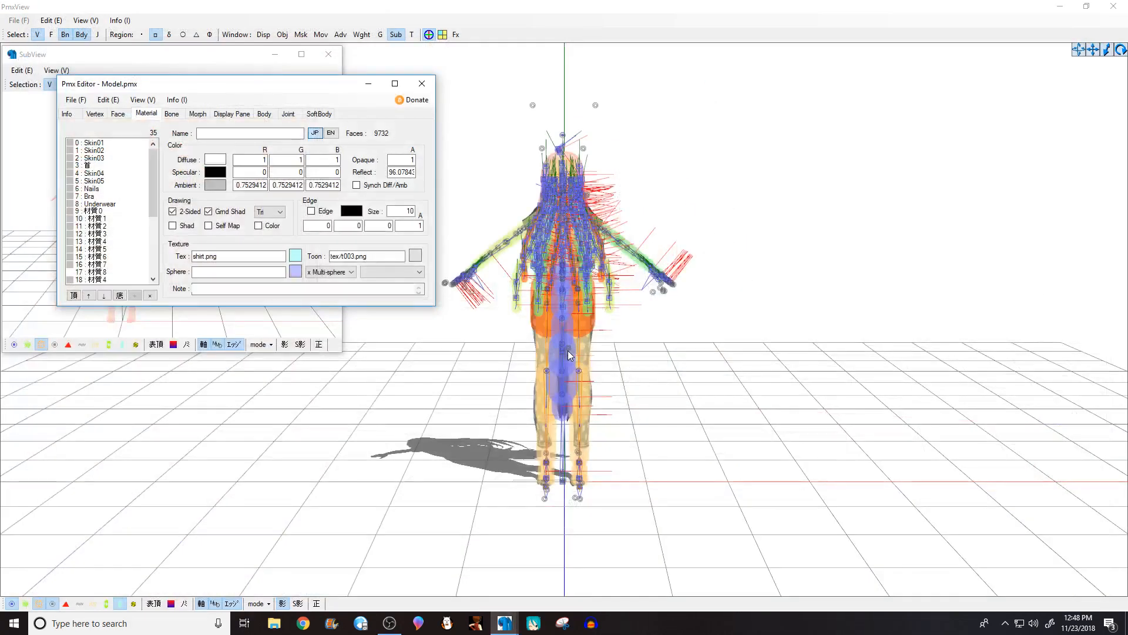
scroll(569, 355, "up", 5)
left_click(90, 41)
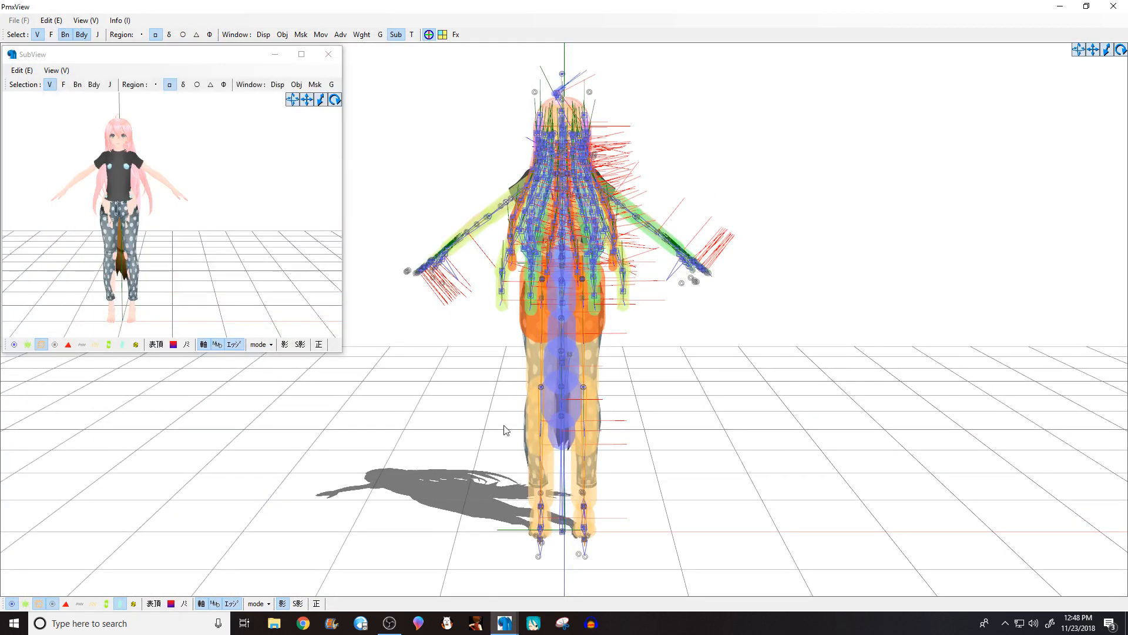
left_click(85, 34)
scroll(564, 251, "up", 5)
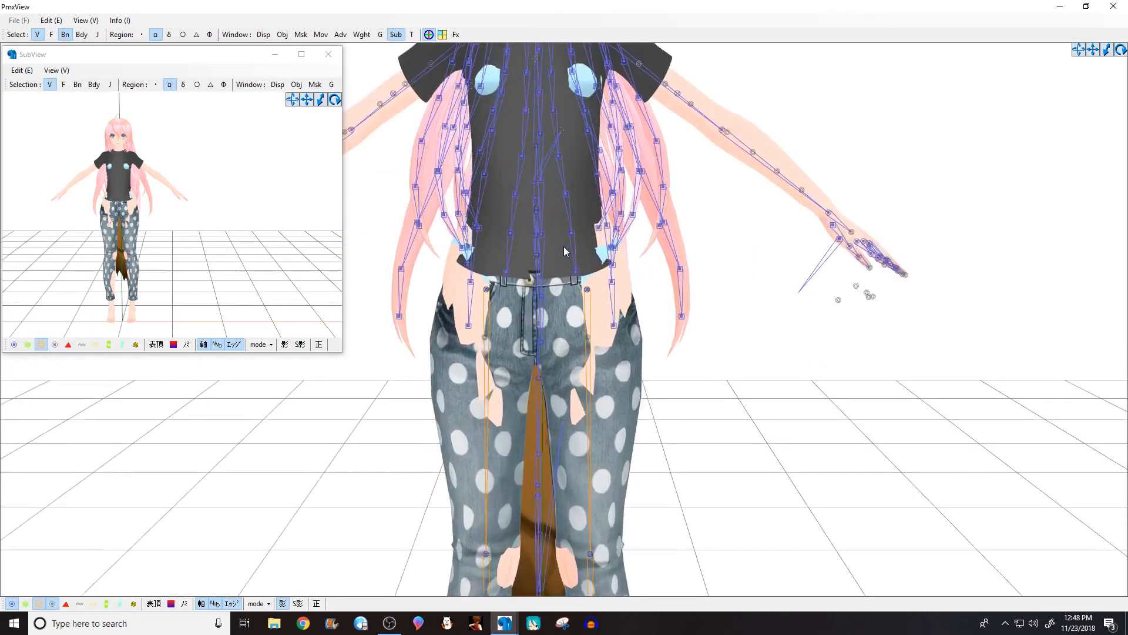
scroll(564, 251, "up", 1)
middle_click_drag(564, 247, 562, 279)
right_click_drag(562, 278, 529, 281)
scroll(564, 283, "up", 2)
scroll(564, 283, "up", 1)
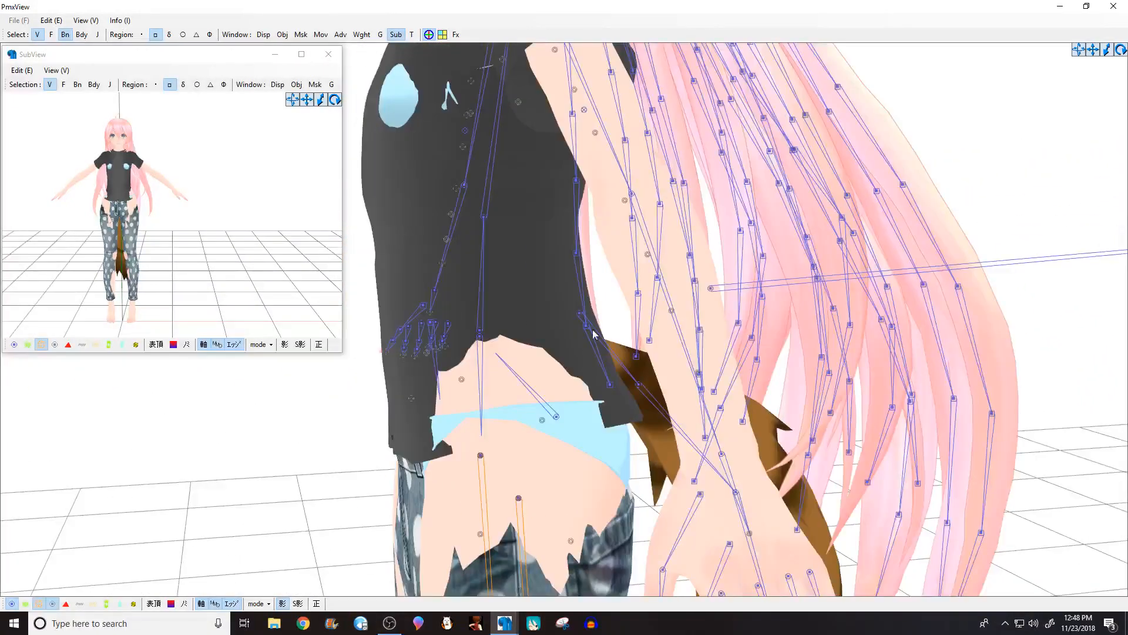
Step: Select the bone at the waist in the model view and look up 下半身 in the bone list
left_click(481, 339)
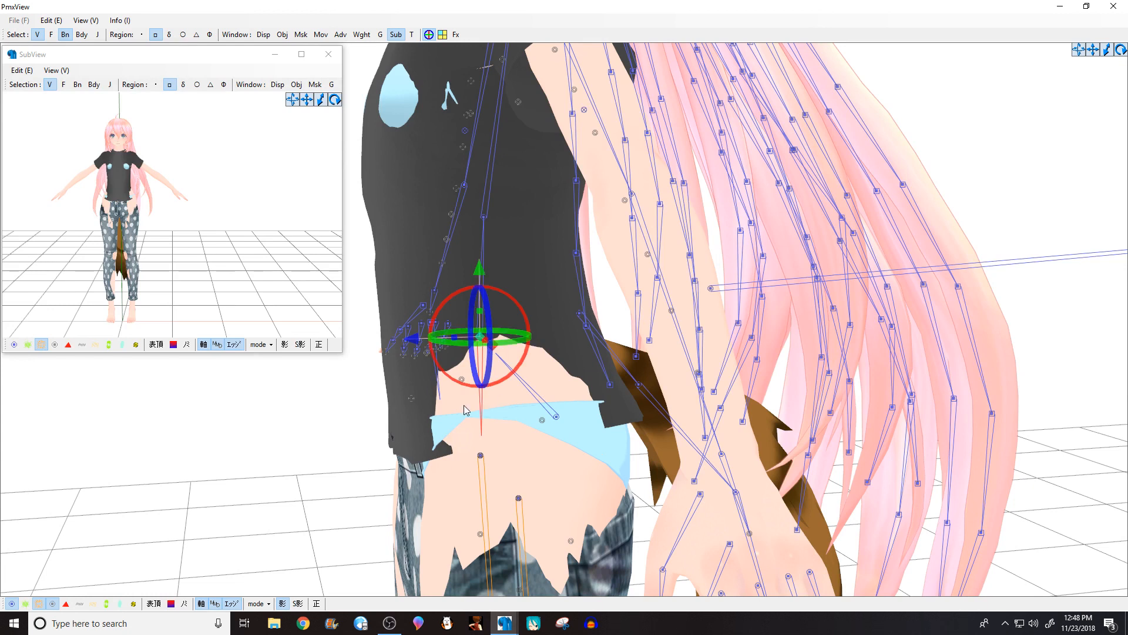
mouse_move(503, 621)
left_click(439, 573)
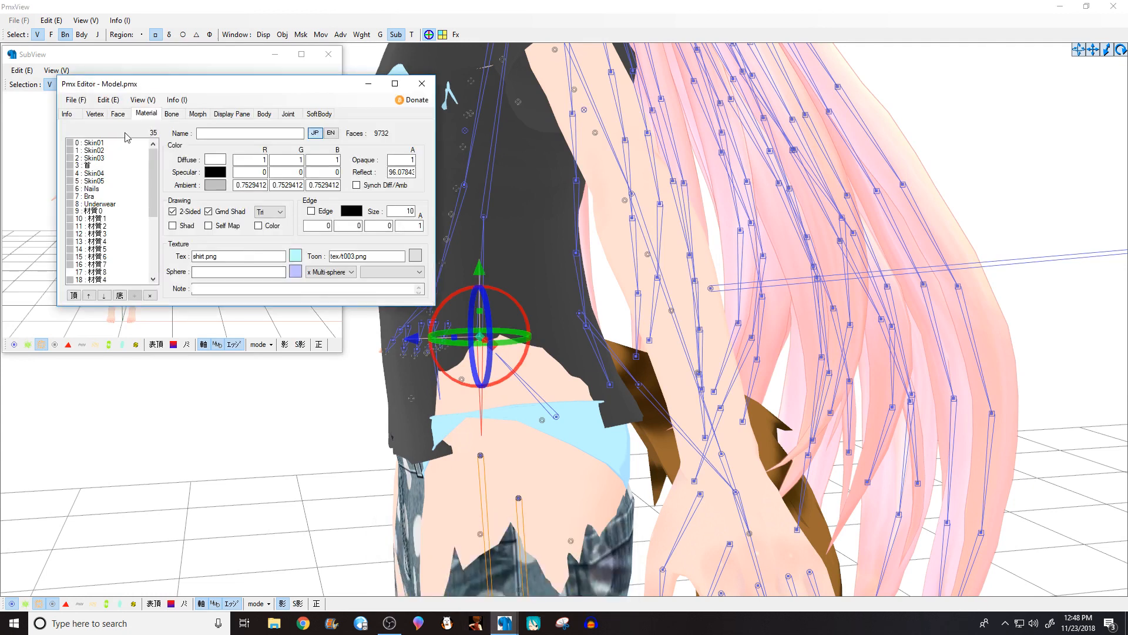
left_click(171, 114)
scroll(112, 204, "down", 2)
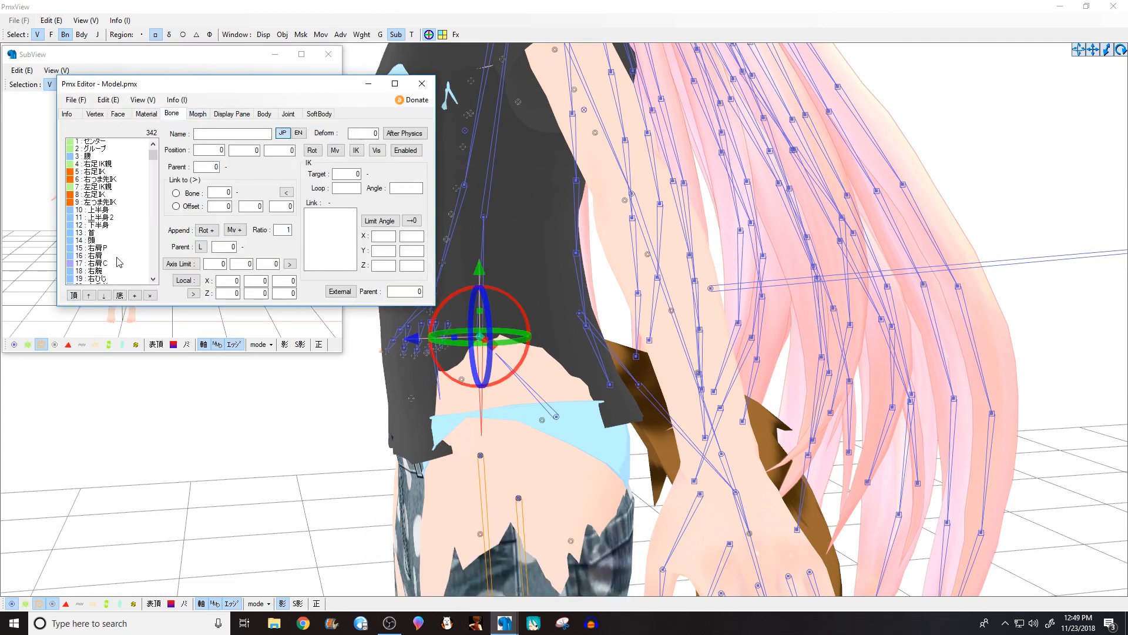
left_click(104, 188)
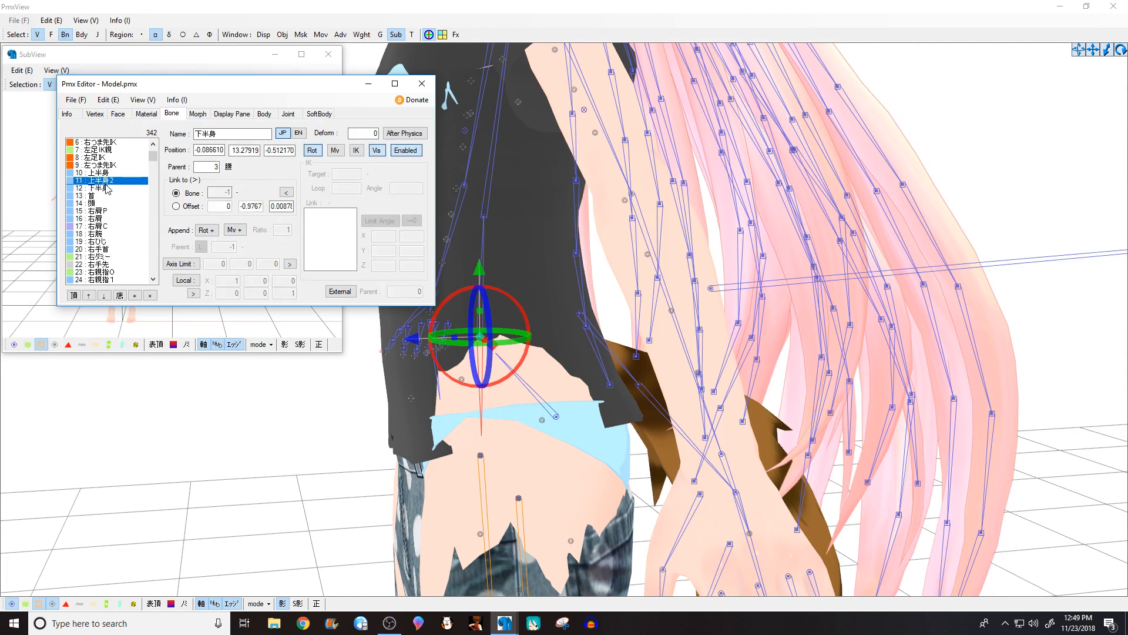
left_click(186, 460)
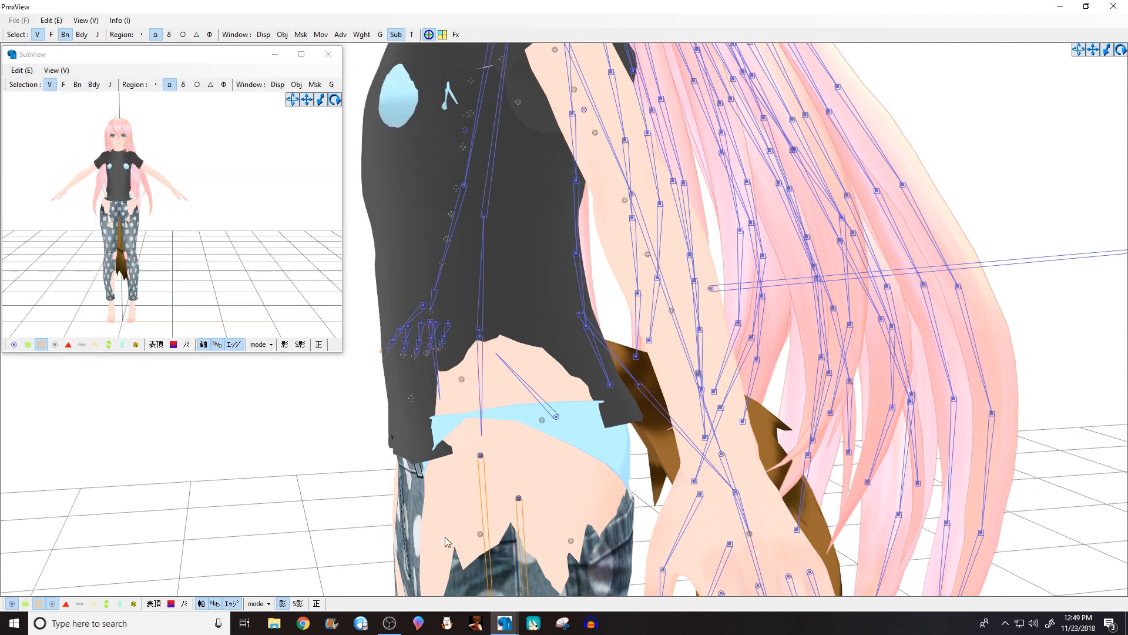
Step: Step through the bones around 下半身 in the list to identify the lower body bone and its index number
left_click(499, 613)
left_click(468, 591)
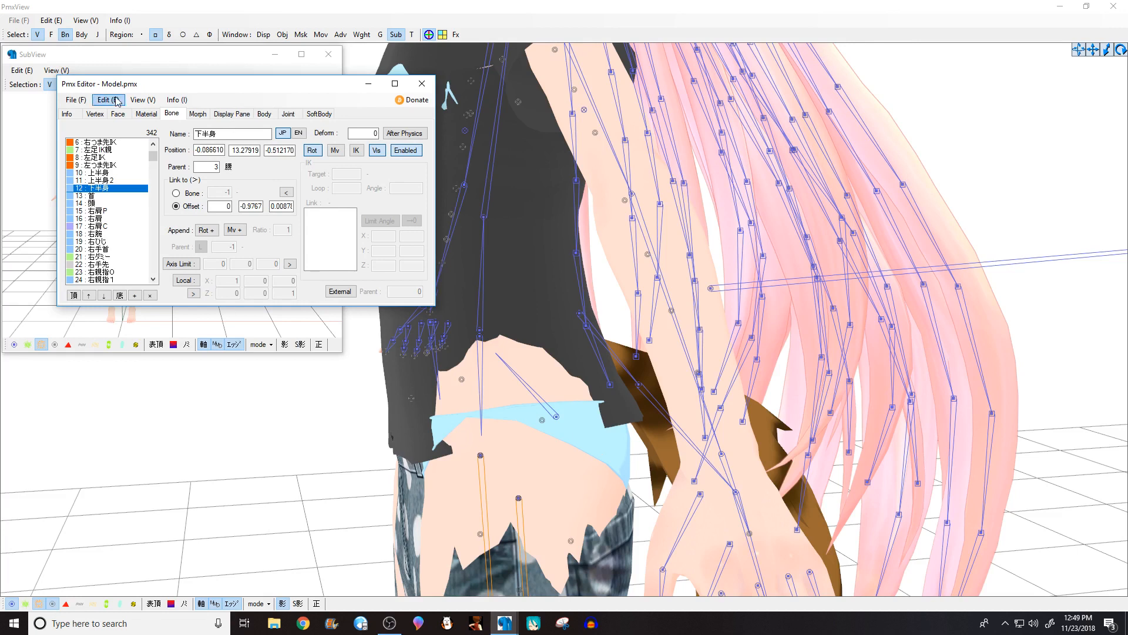
left_click(67, 113)
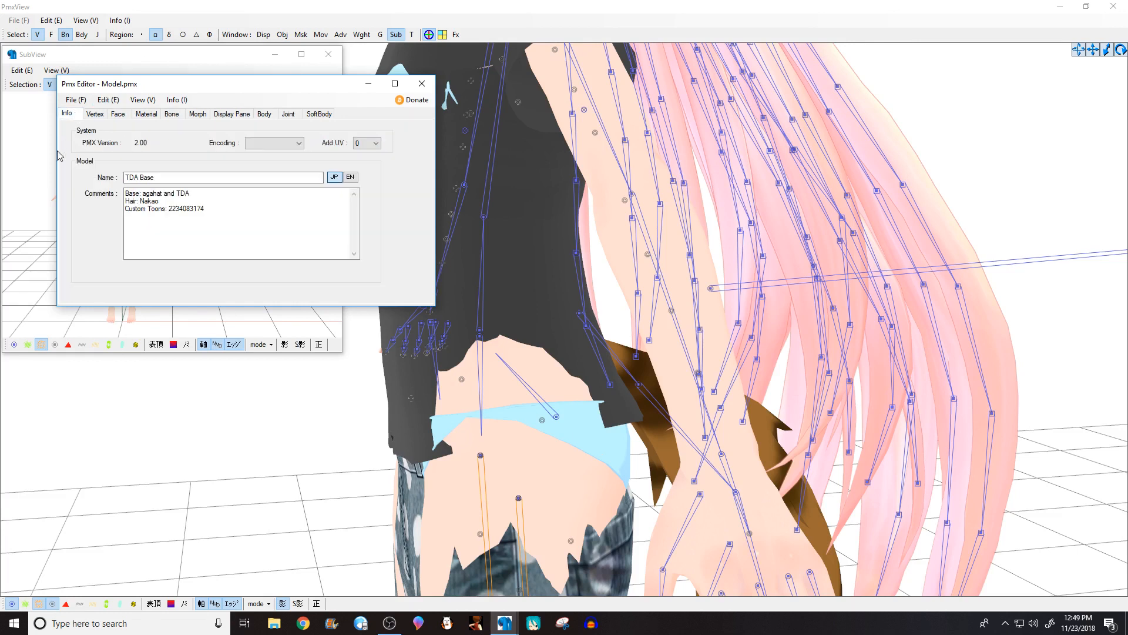
left_click(150, 115)
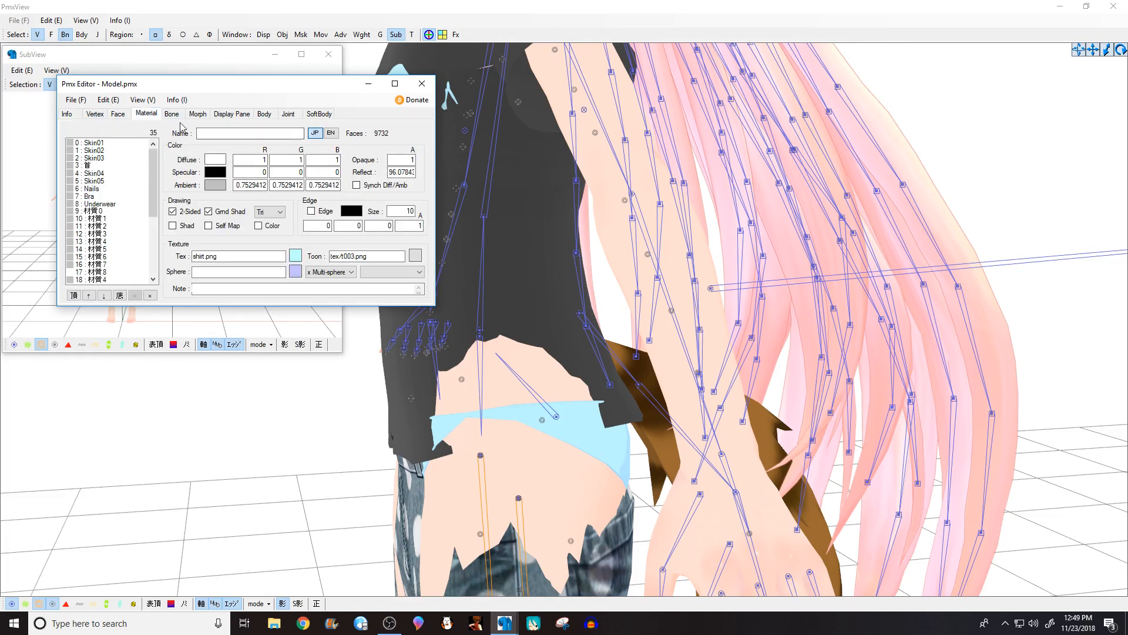
left_click(173, 115)
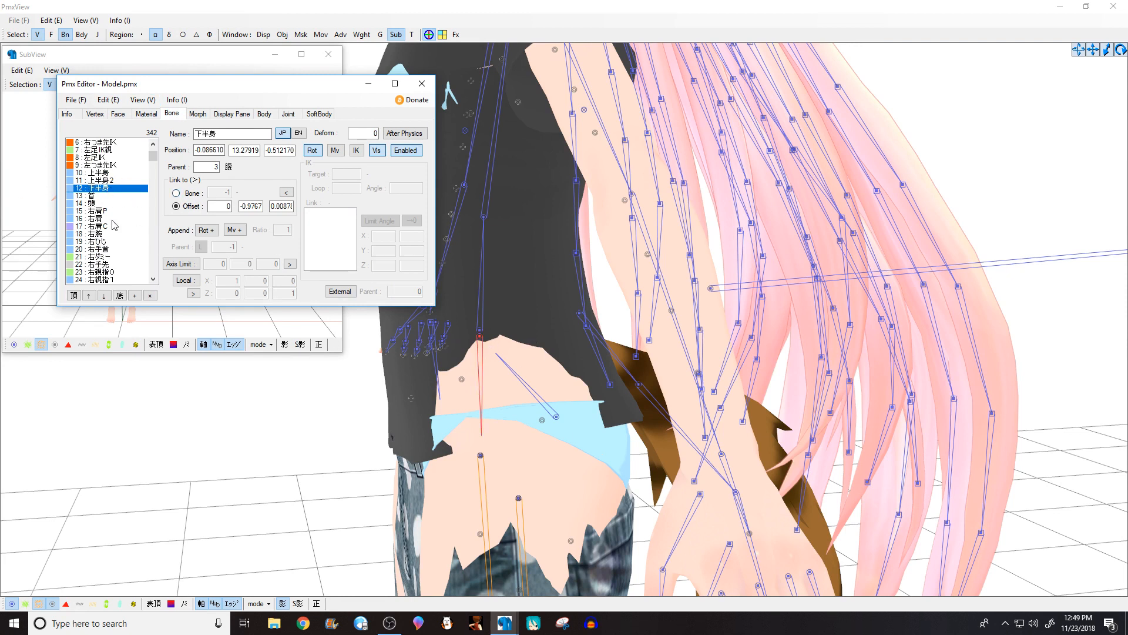
key("Down")
key("Down")
key("Up")
key("Up")
key("Up")
key("Up")
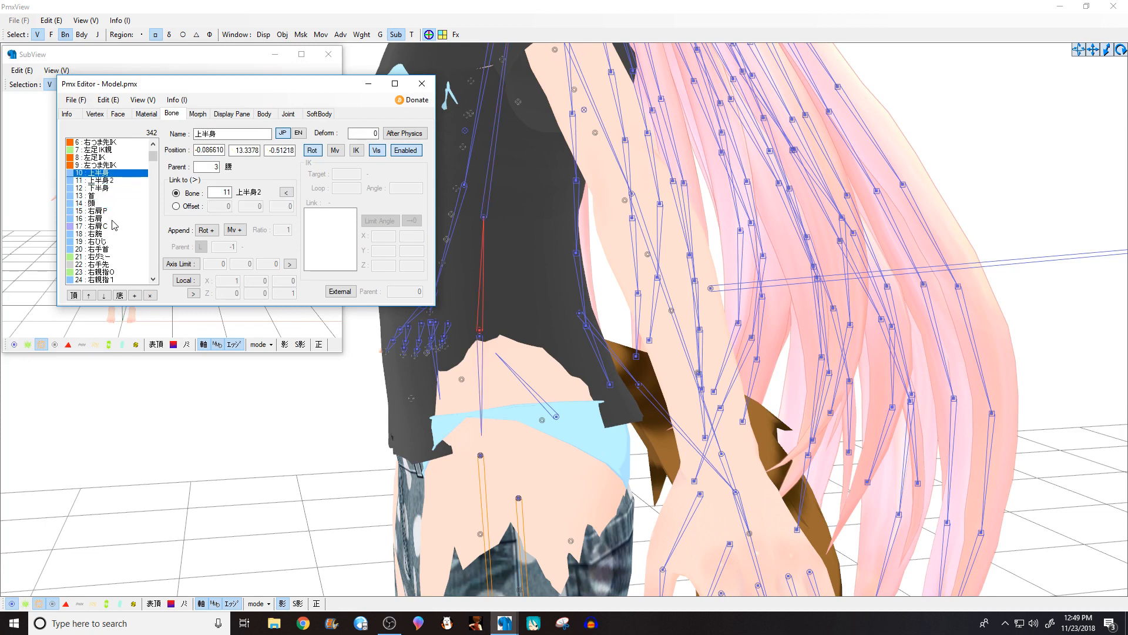
key("Down")
key("Down")
scroll(115, 225, "down", 16)
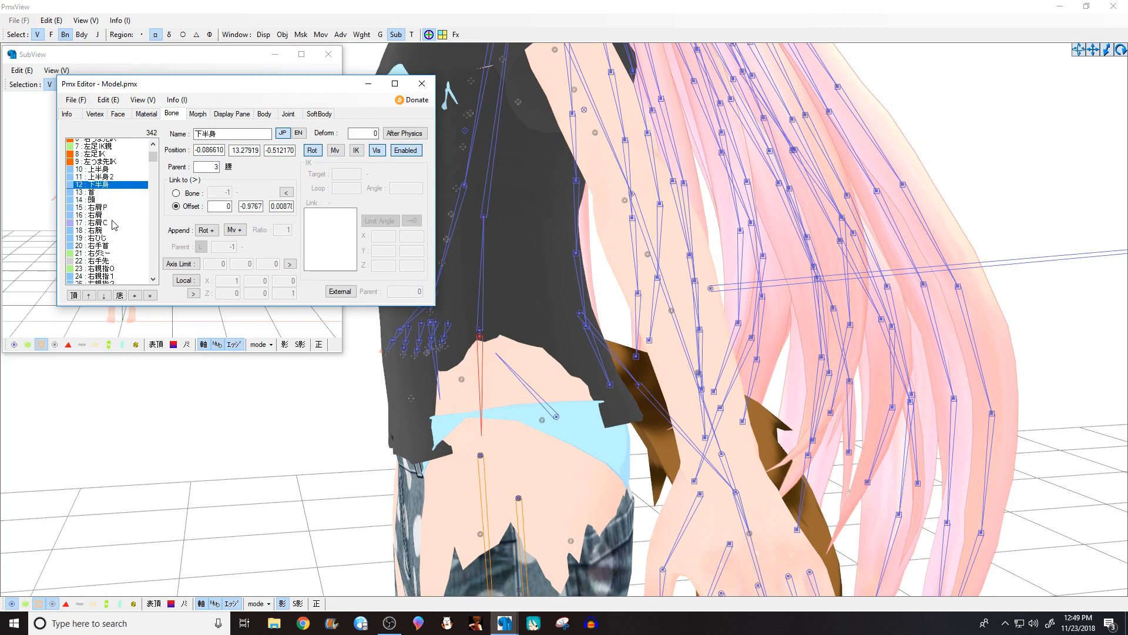
Step: Set the parent of the Tail1 bone to bone 12, 下半身
left_click_drag(152, 181, 152, 281)
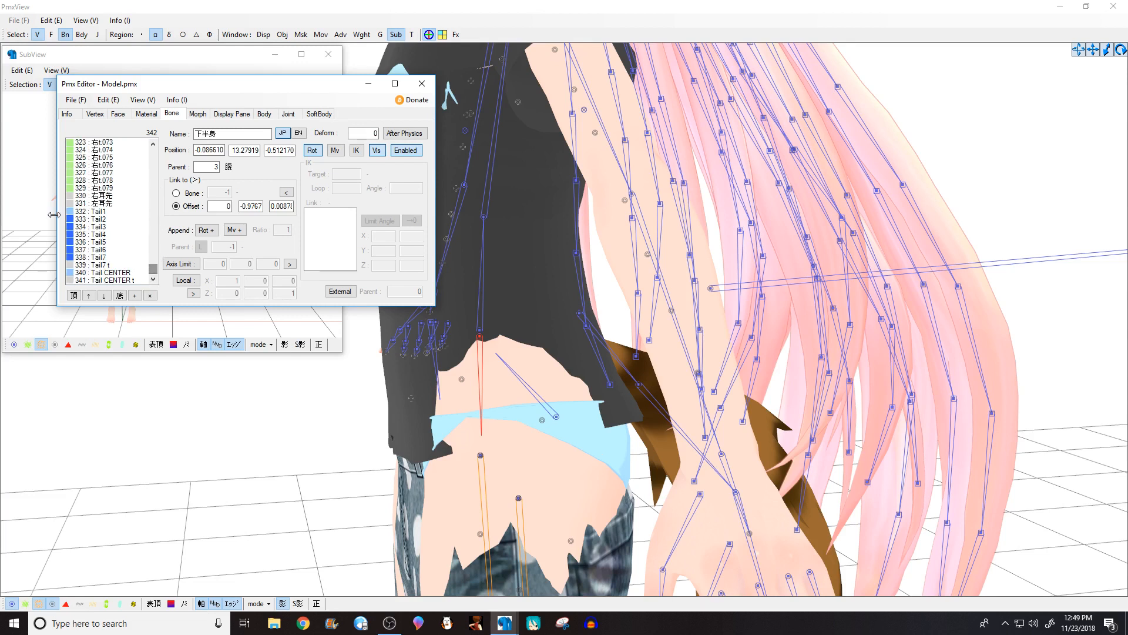
left_click(130, 213)
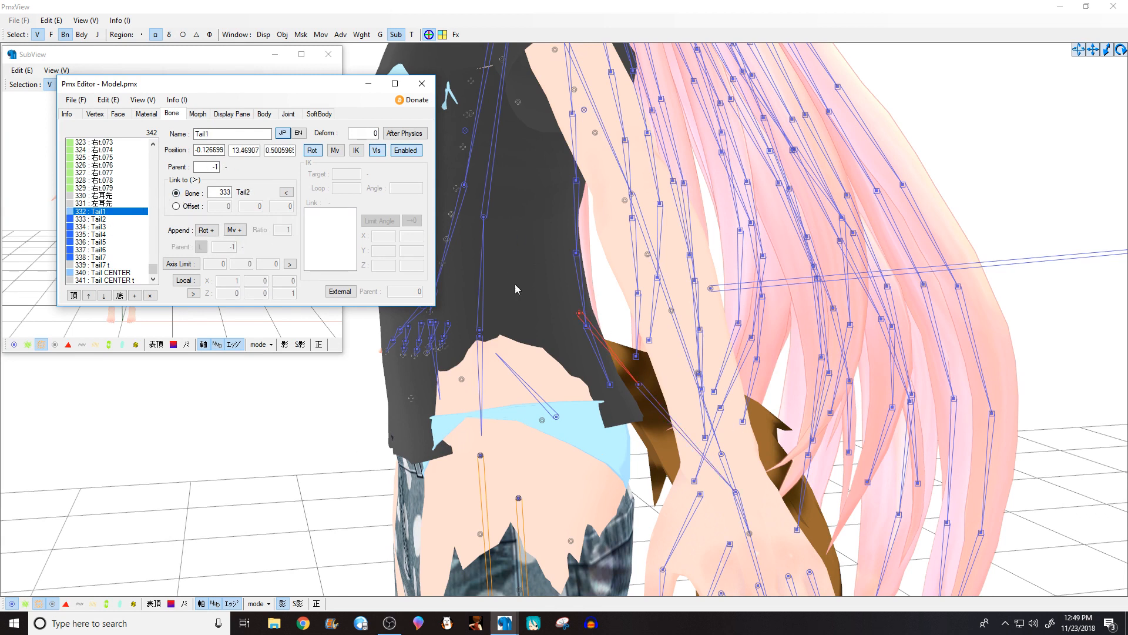
left_click_drag(201, 170, 238, 167)
left_click_drag(153, 271, 142, 163)
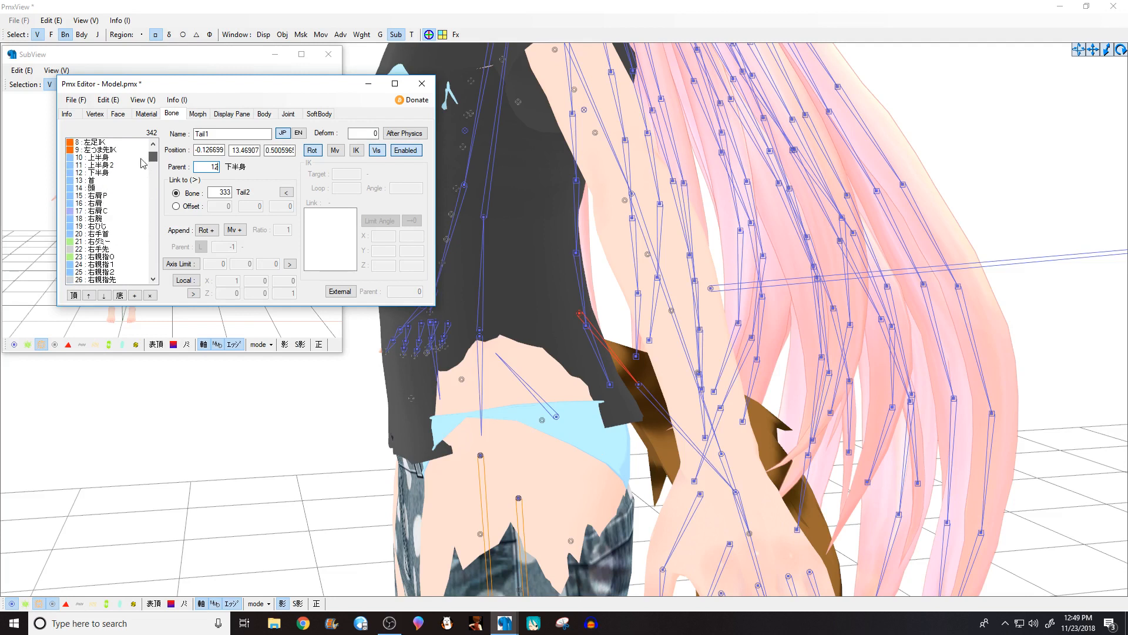
Step: Set the parent of the Tail CENTER bone to bone 12, 下半身
left_click(92, 173)
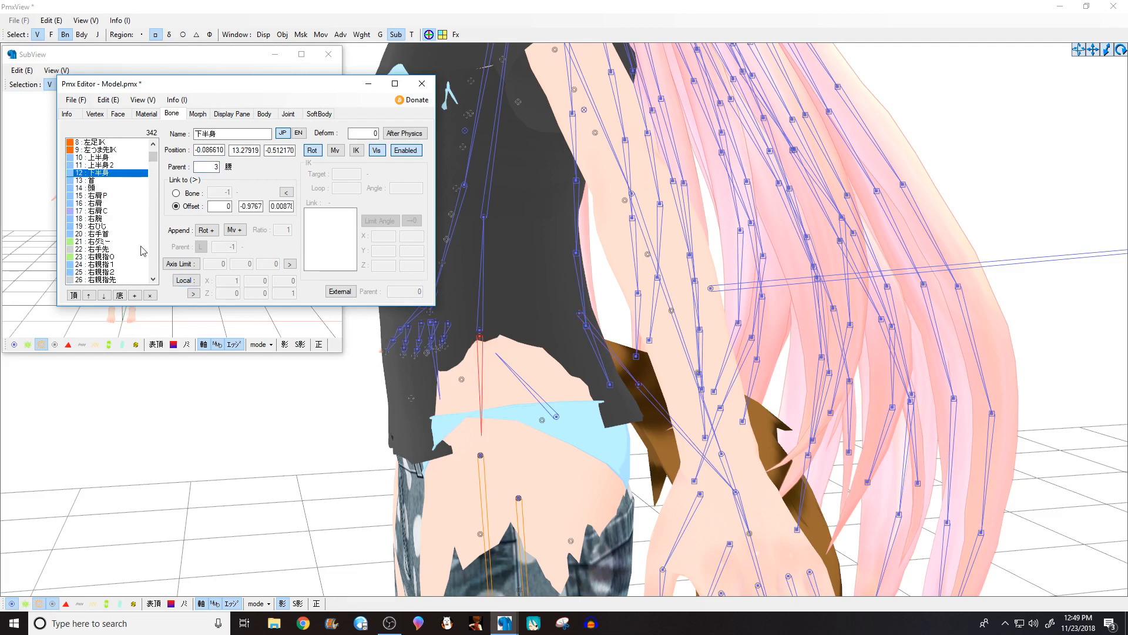
scroll(141, 246, "down", 20)
left_click_drag(153, 187, 153, 269)
left_click(99, 211)
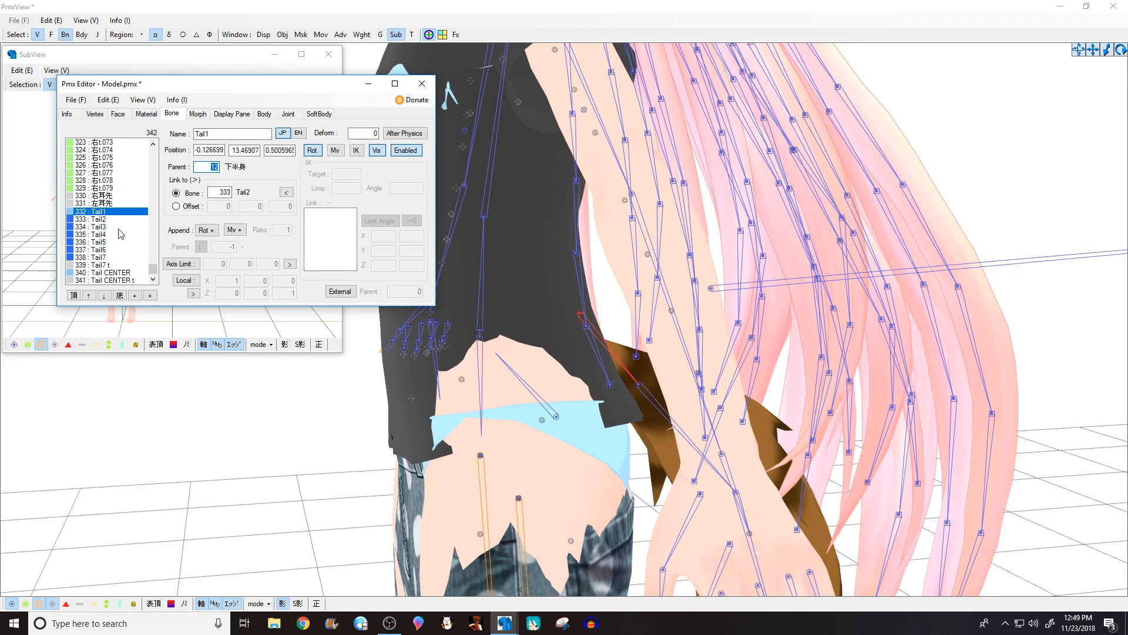
left_click(117, 273)
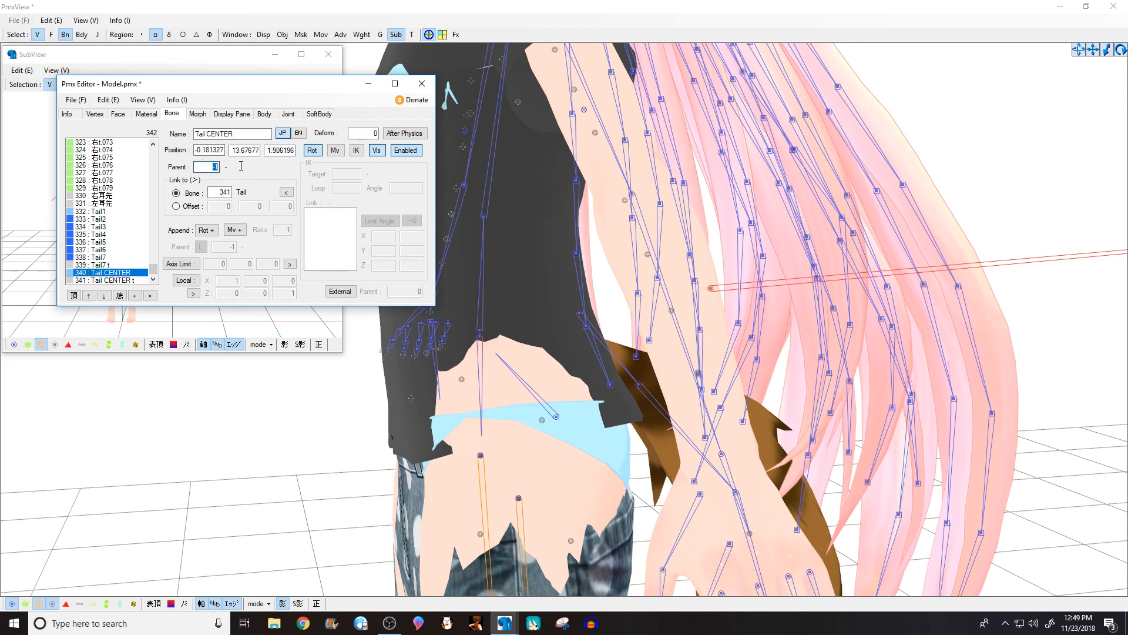
scroll(582, 337, "down", 4)
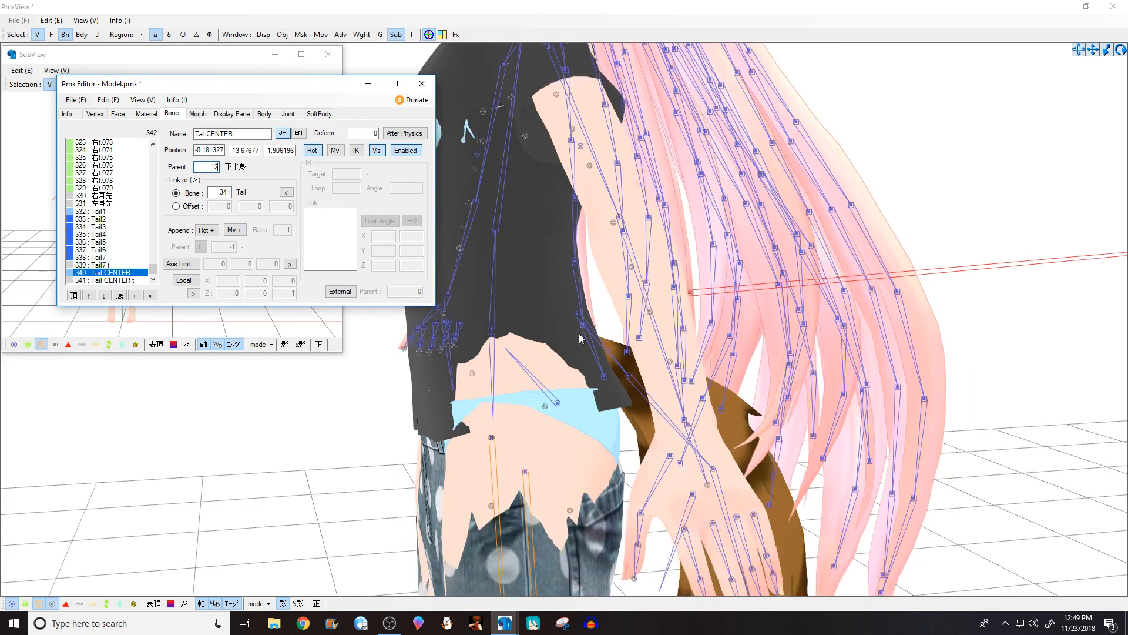
Step: Close the SubView, hide the bones and vertices in the model view, and view the whole model from the front
left_click(404, 428)
left_click(317, 603)
middle_click_drag(504, 392, 508, 398)
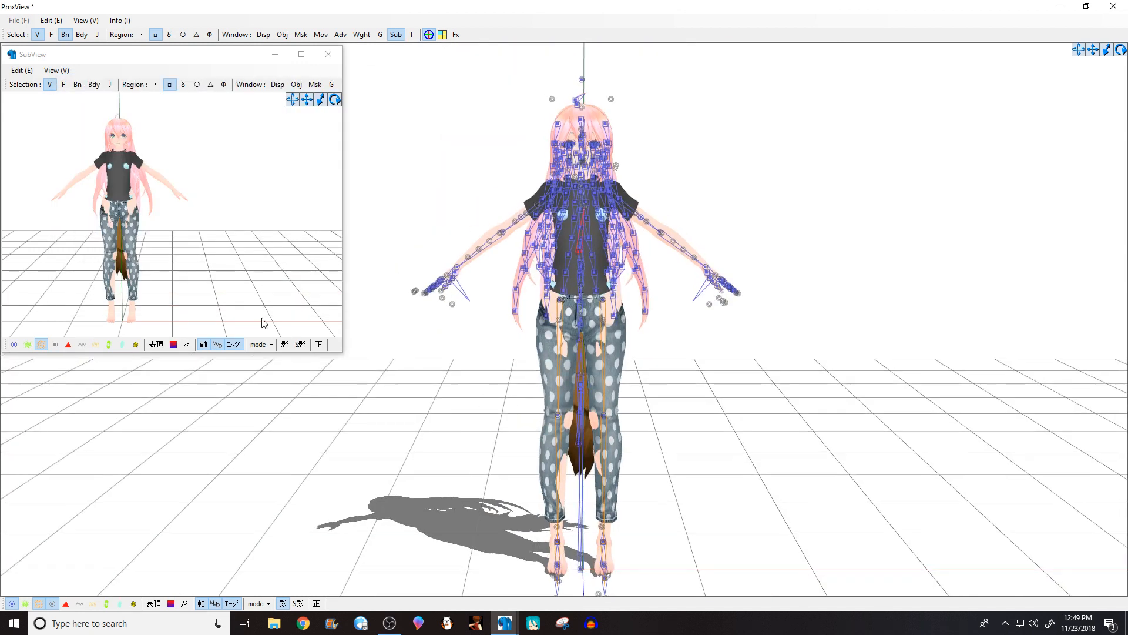
middle_click(175, 225)
middle_click(176, 225)
left_click(328, 55)
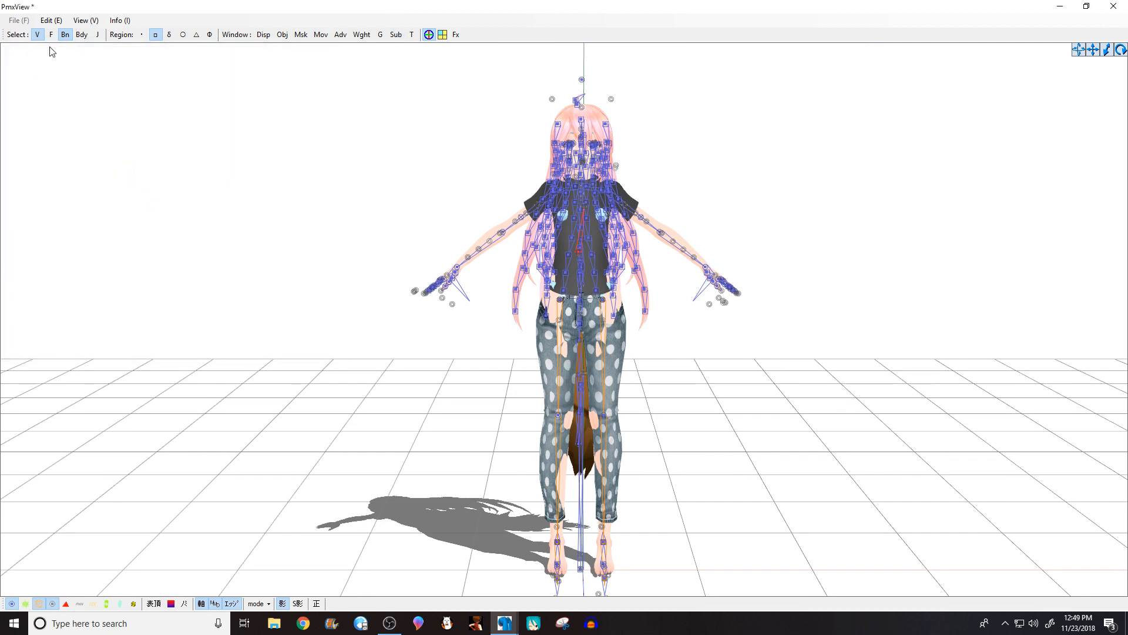
left_click(53, 604)
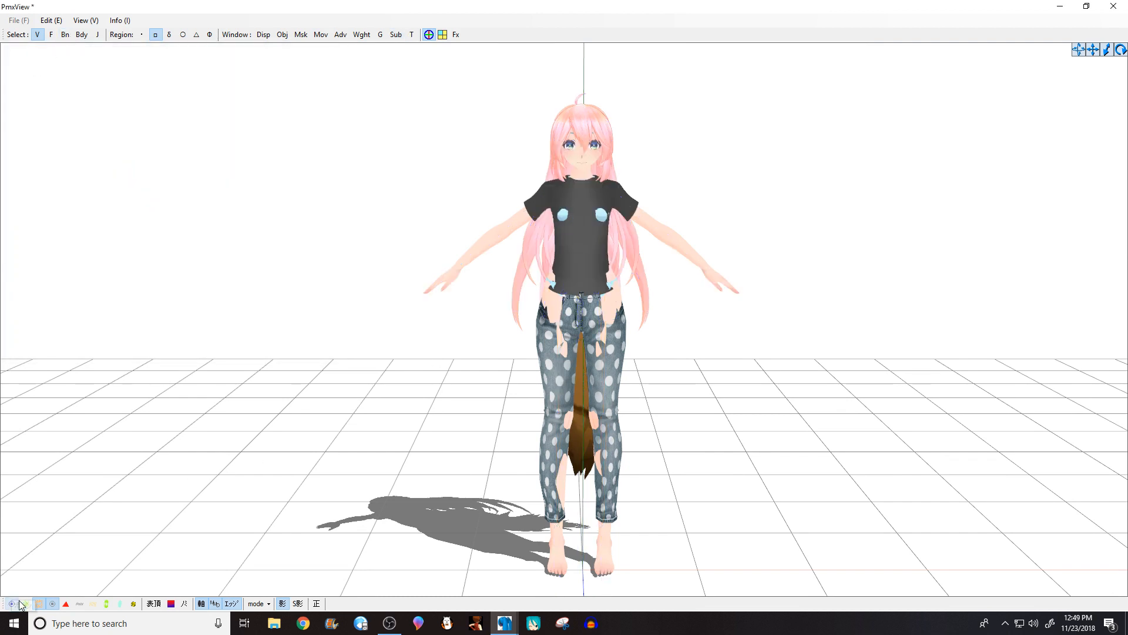
scroll(703, 388, "up", 6)
right_click_drag(532, 387, 602, 405)
right_click_drag(626, 292, 565, 265)
scroll(613, 303, "down", 4)
middle_click_drag(613, 302, 641, 246)
right_click_drag(639, 245, 642, 245)
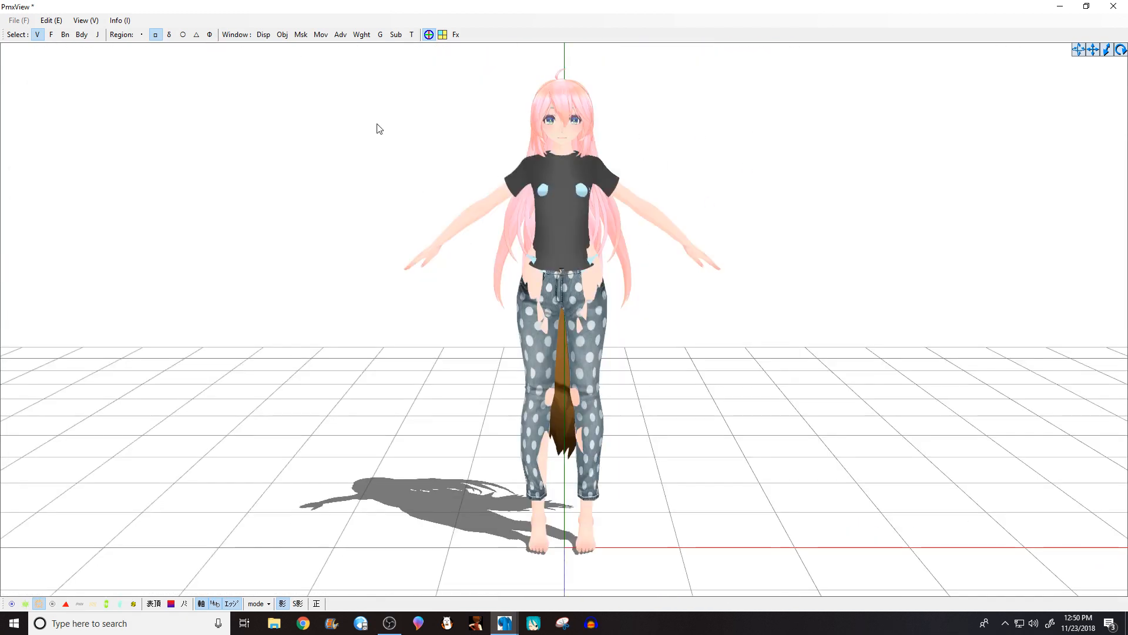
Step: Open the Vertex/Masking window and hide all materials of the model
left_click(301, 36)
left_click_drag(172, 116, 101, 83)
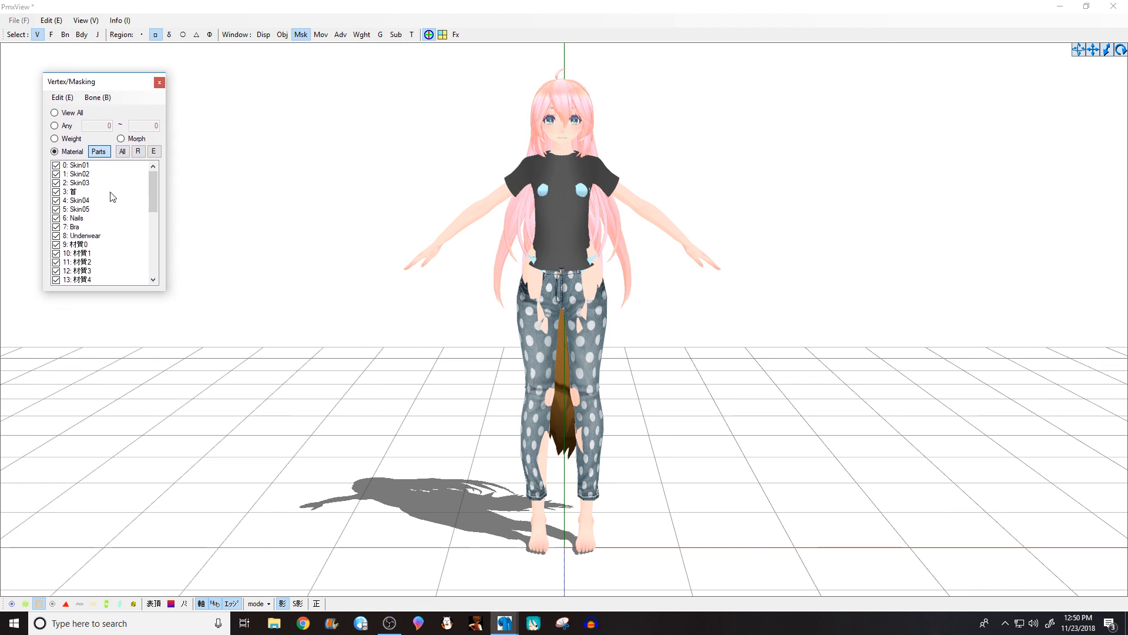
right_click(78, 166)
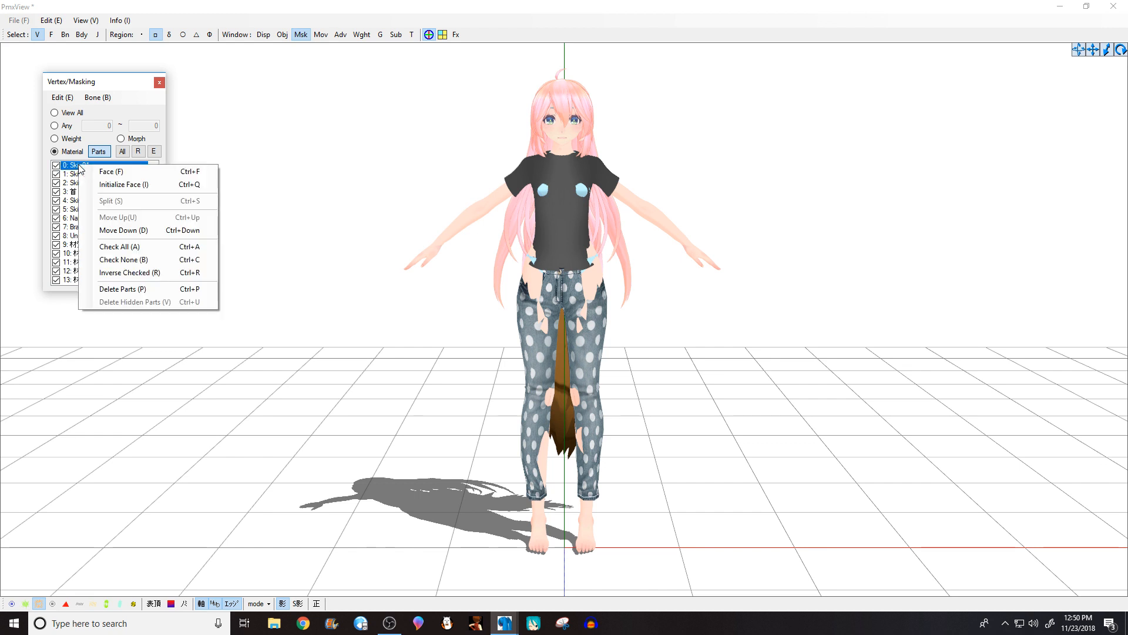
left_click(125, 260)
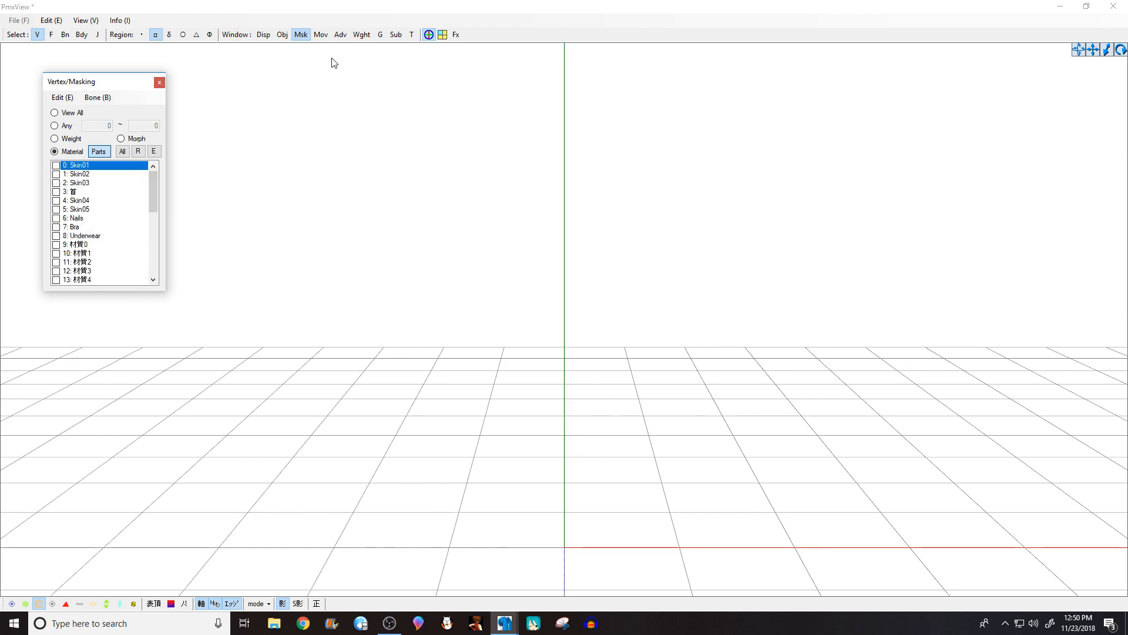
Step: Open the SubView as a reference of the full model and place it clear of the masking window
left_click(396, 34)
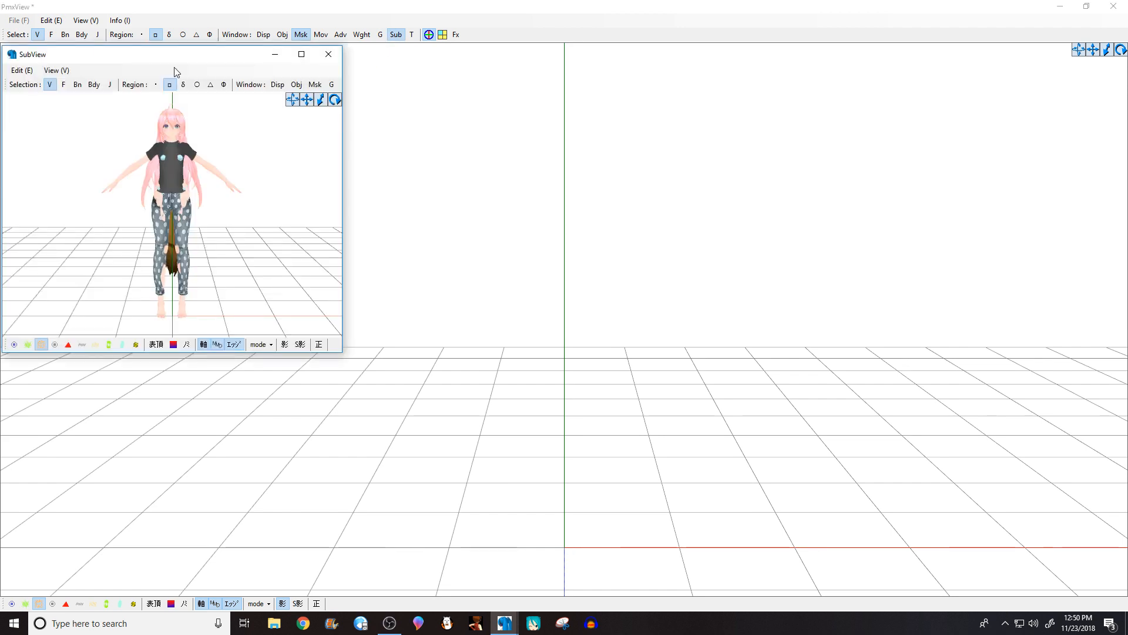
left_click_drag(234, 65, 990, 75)
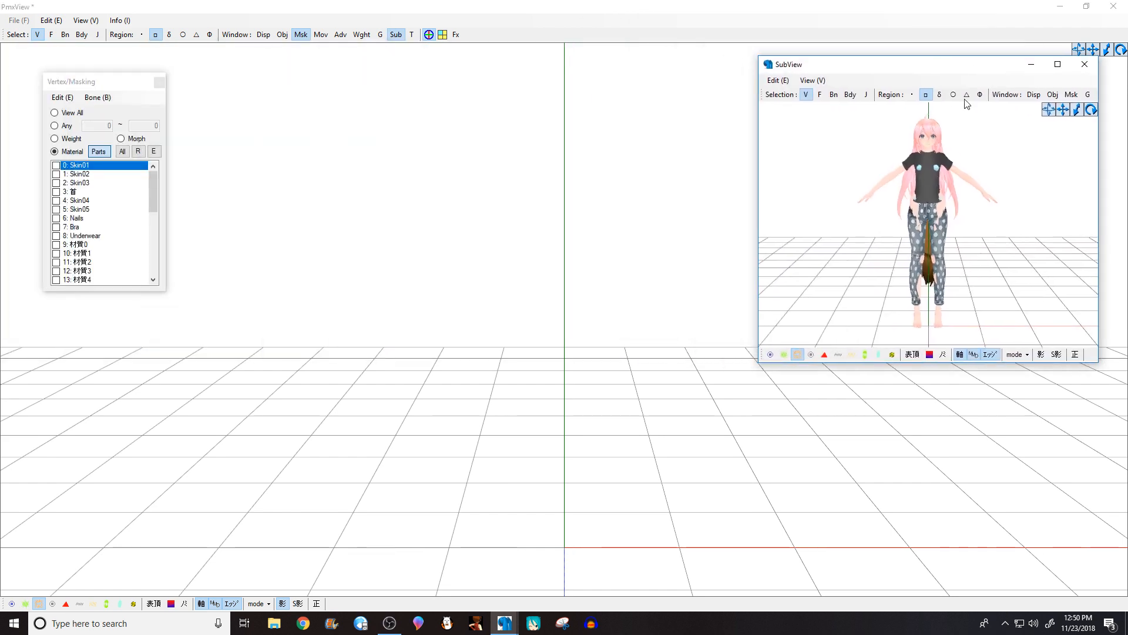
scroll(907, 223, "up", 3)
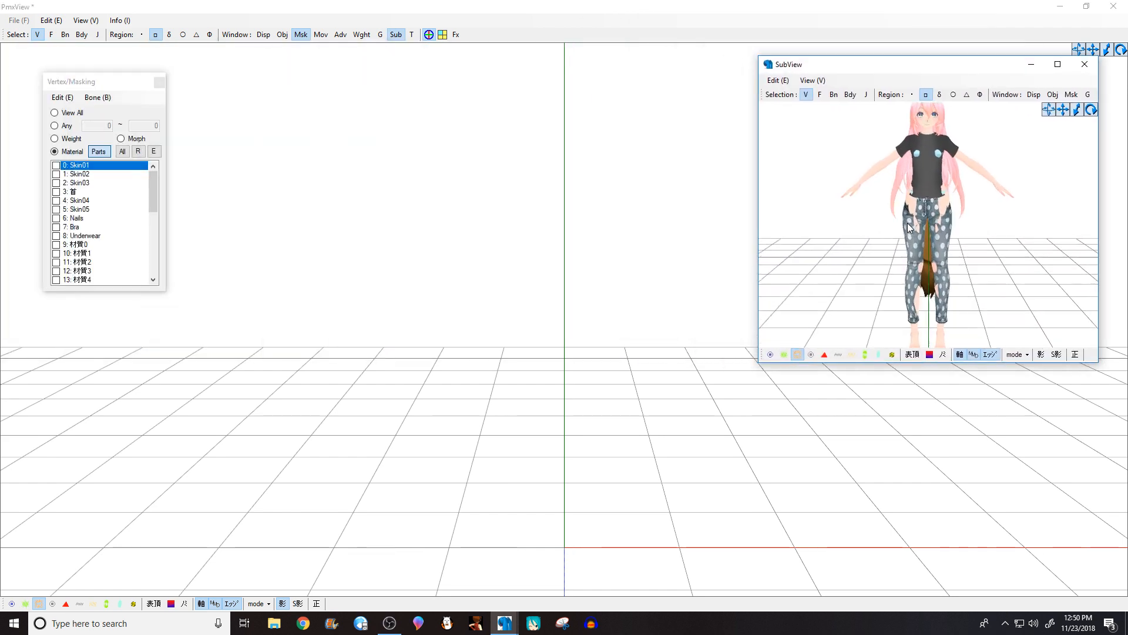
Step: Preview the Skin01 material, hide it again, and show only the Bra and Underwear materials
left_click(57, 166)
left_click(61, 164)
left_click(61, 164)
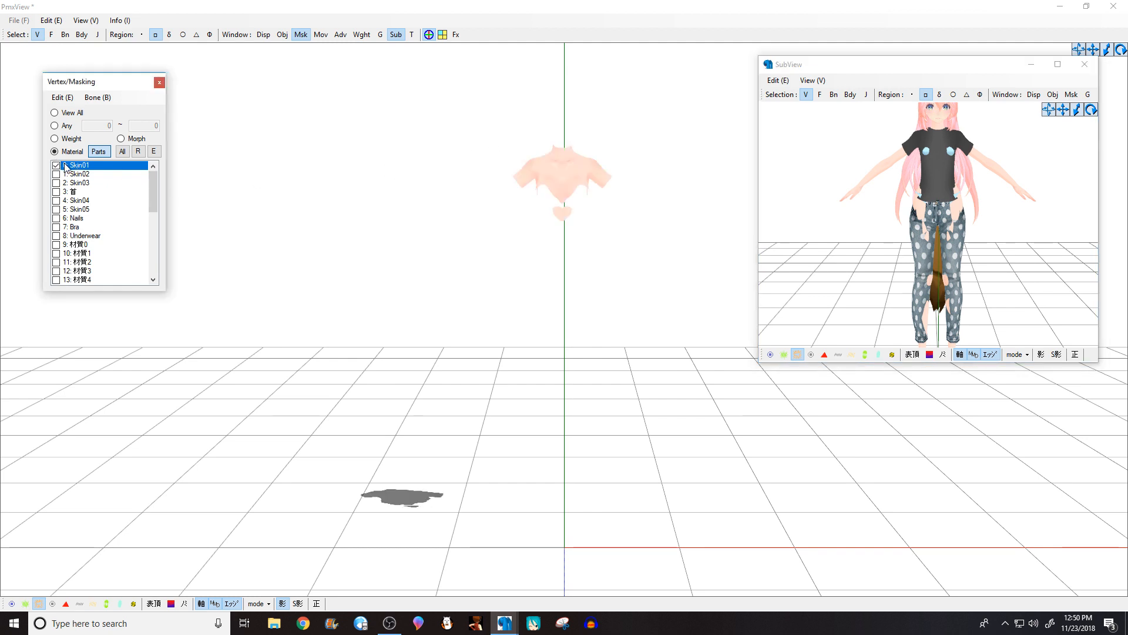
middle_click_drag(661, 117, 629, 178)
scroll(628, 177, "up", 3)
left_click(103, 166)
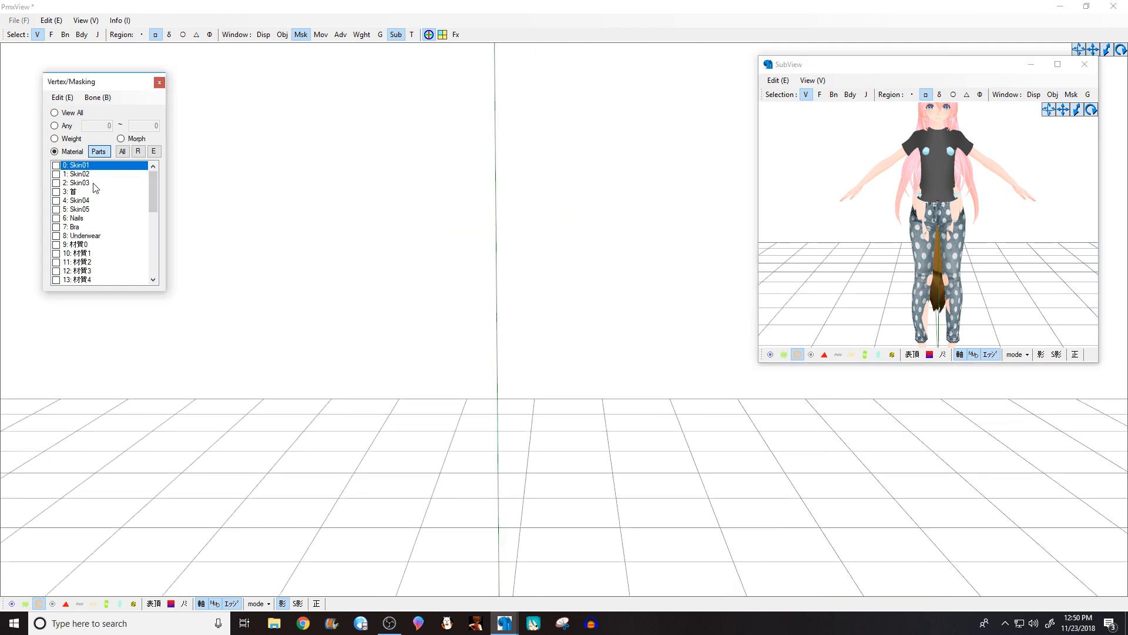
left_click(74, 227)
left_click(86, 236)
left_click_drag(247, 139, 731, 482)
key("Delete")
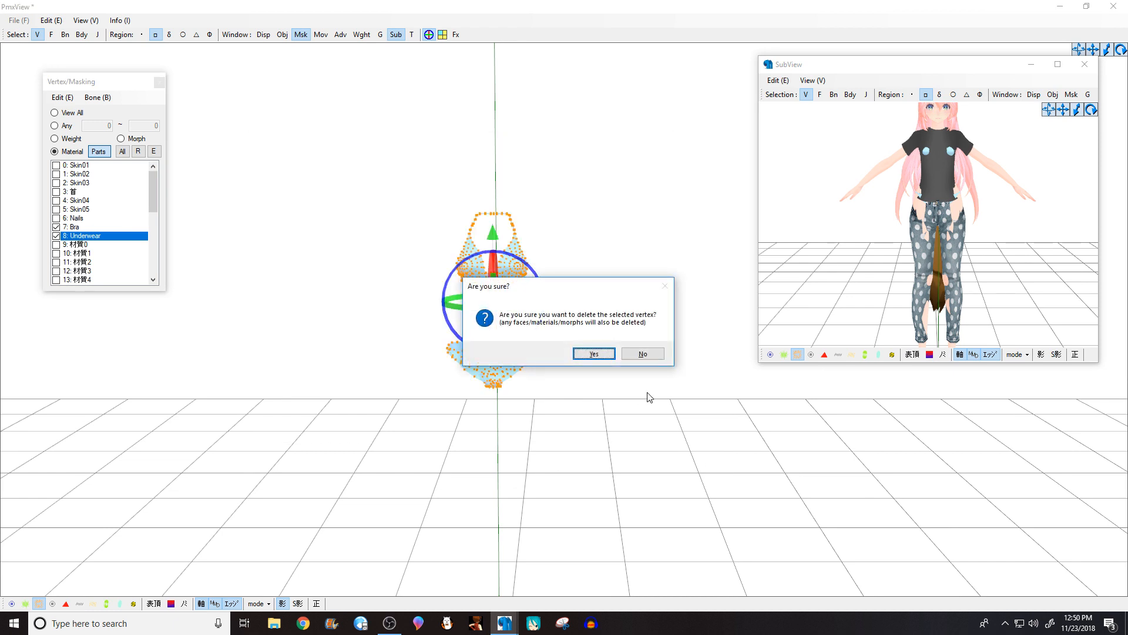
left_click(643, 354)
left_click(614, 423)
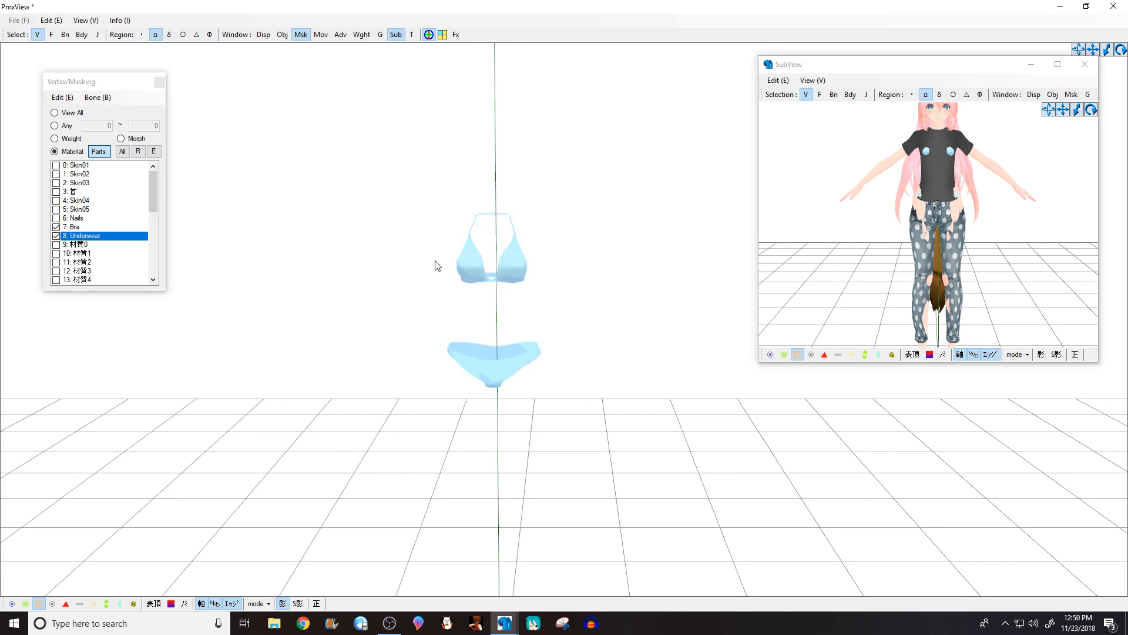
Step: Select all vertices of the displayed Bra and Underwear materials and delete them
left_click_drag(349, 150, 634, 517)
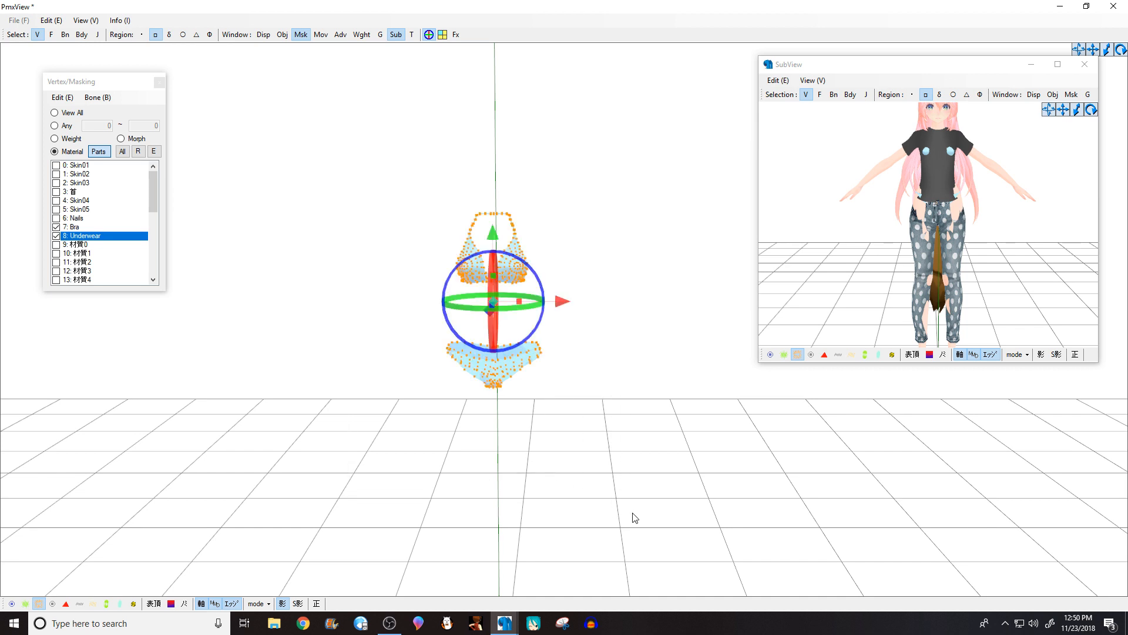
key("Delete")
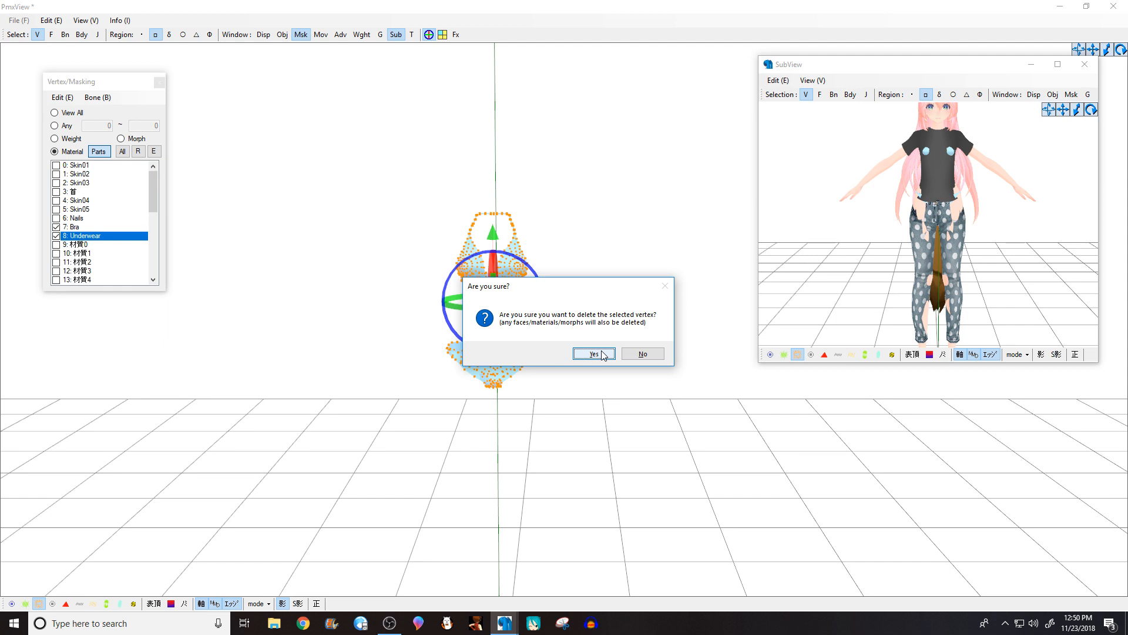
left_click(602, 355)
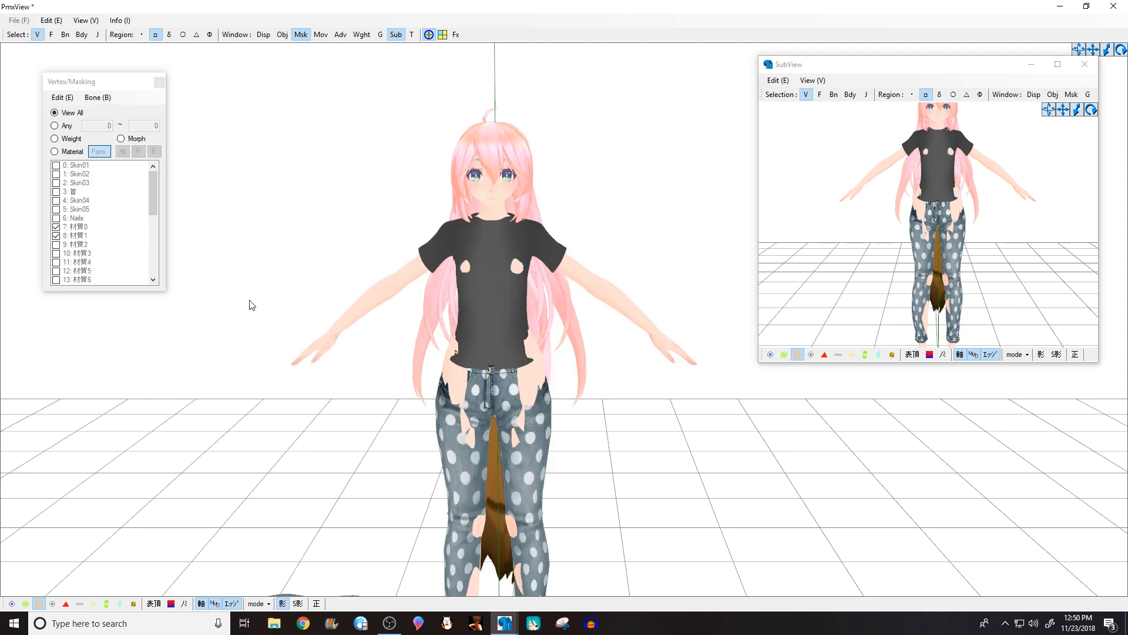
Step: Switch the masking back to material mode and hide every material
middle_click_drag(321, 317, 318, 277)
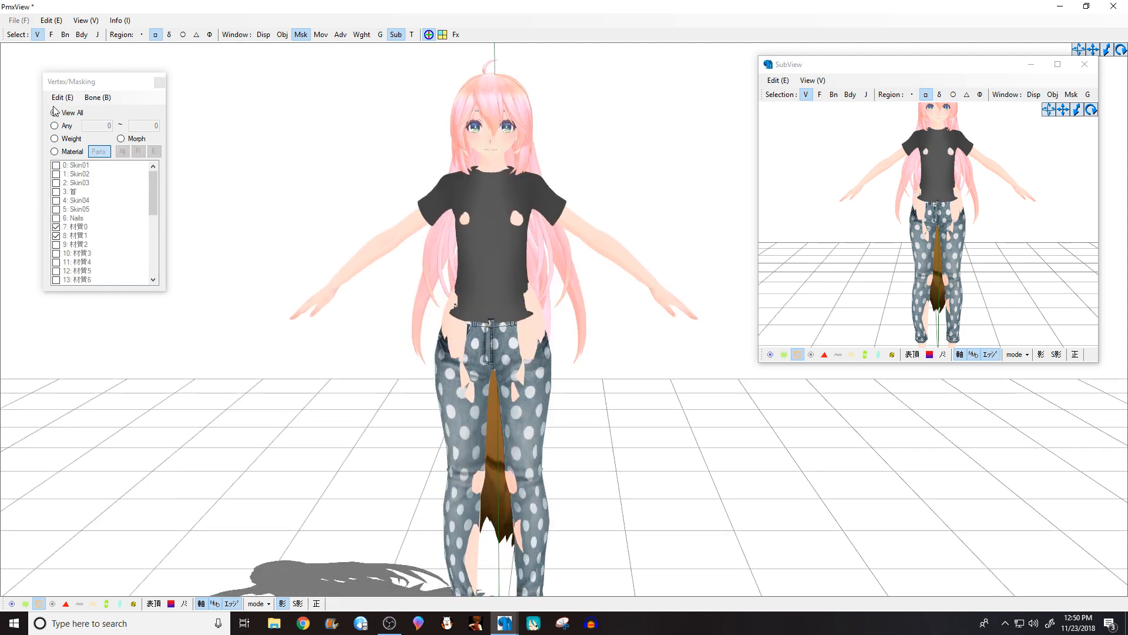
left_click(68, 152)
left_click(85, 228)
left_click(86, 236)
right_click(85, 227)
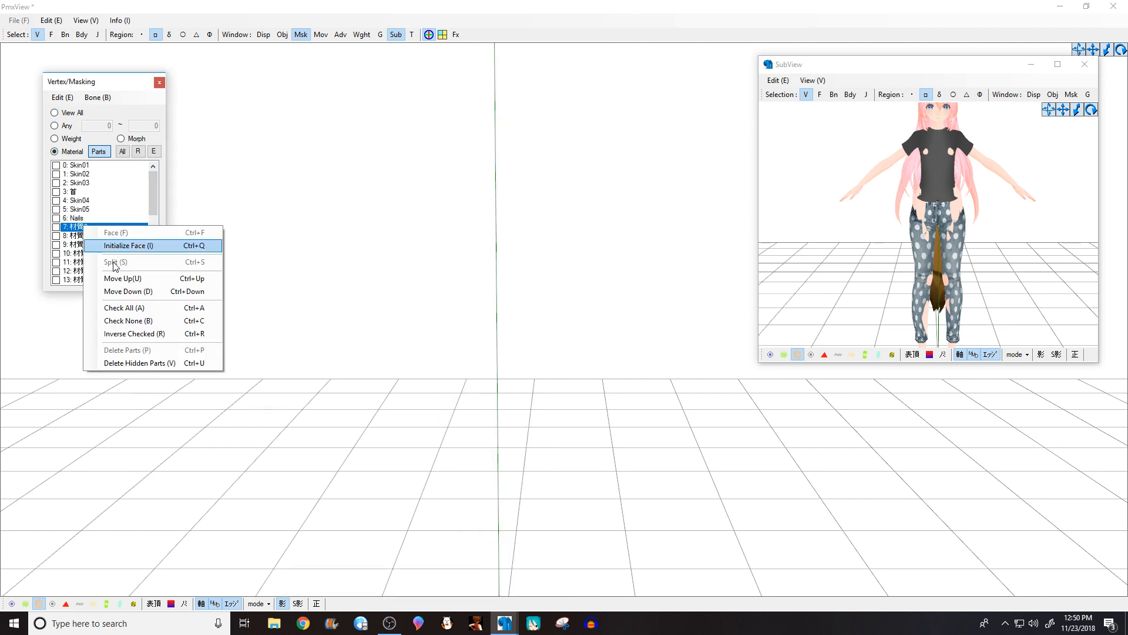
left_click(128, 320)
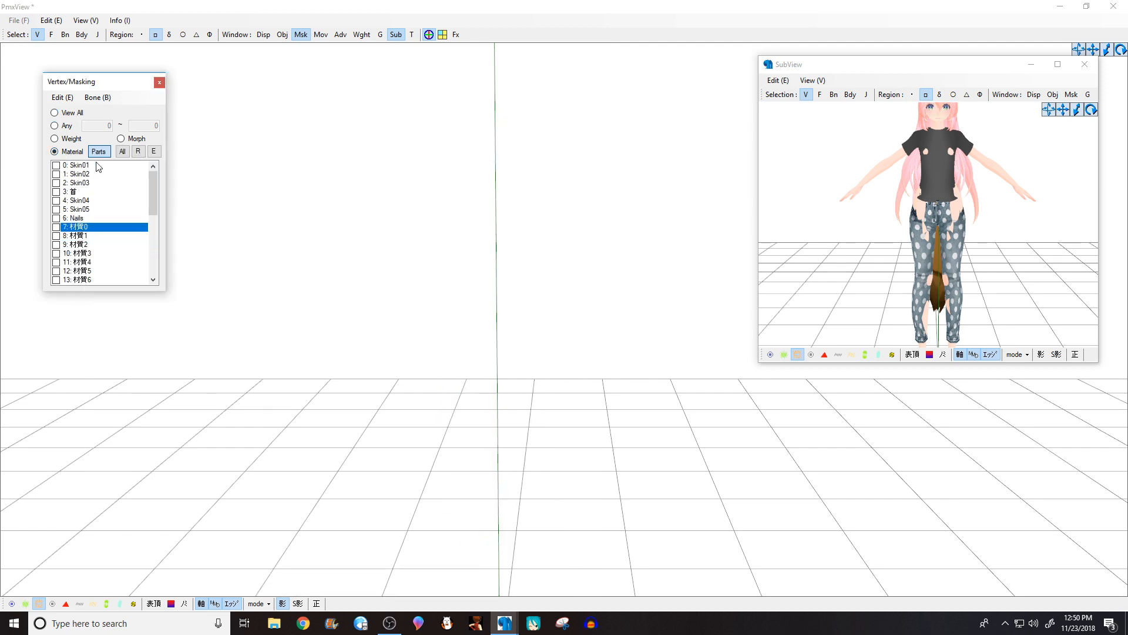
Step: Show only the Skin04 material and delete all of its vertices
scroll(825, 244, "up", 1)
middle_click_drag(826, 245, 812, 261)
left_click(96, 203)
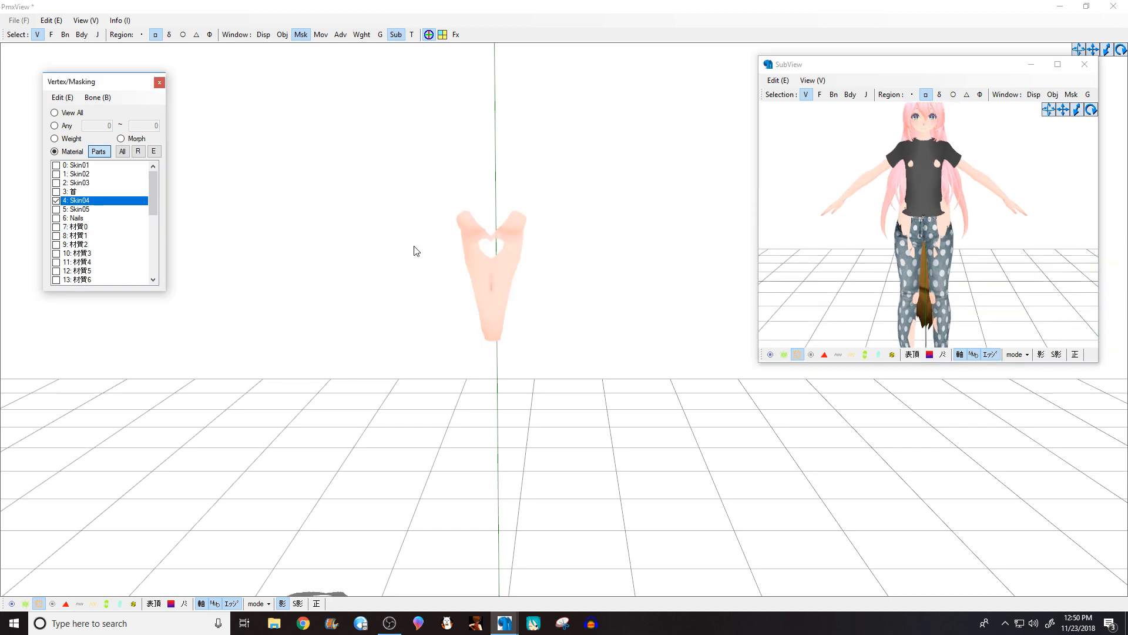
scroll(997, 237, "up", 1)
right_click_drag(997, 237, 955, 244)
left_click_drag(431, 185, 659, 453)
key("Delete")
key("Return")
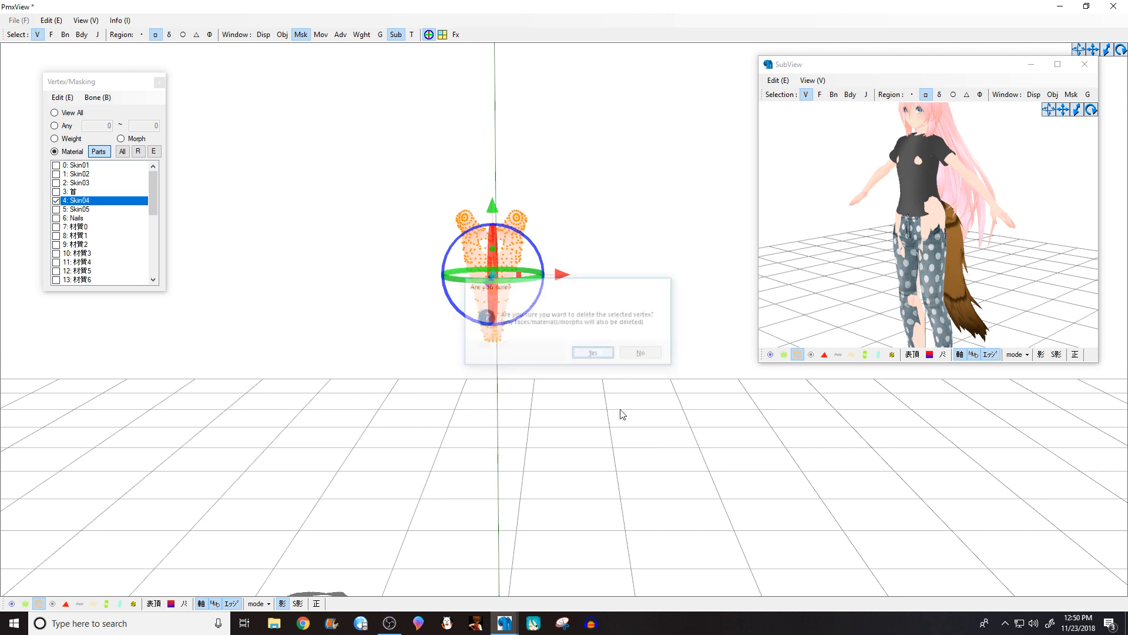
Step: Isolate the Skin05 and Skin03 materials in turn to identify them, and leave only Skin02 displayed
left_click(66, 151)
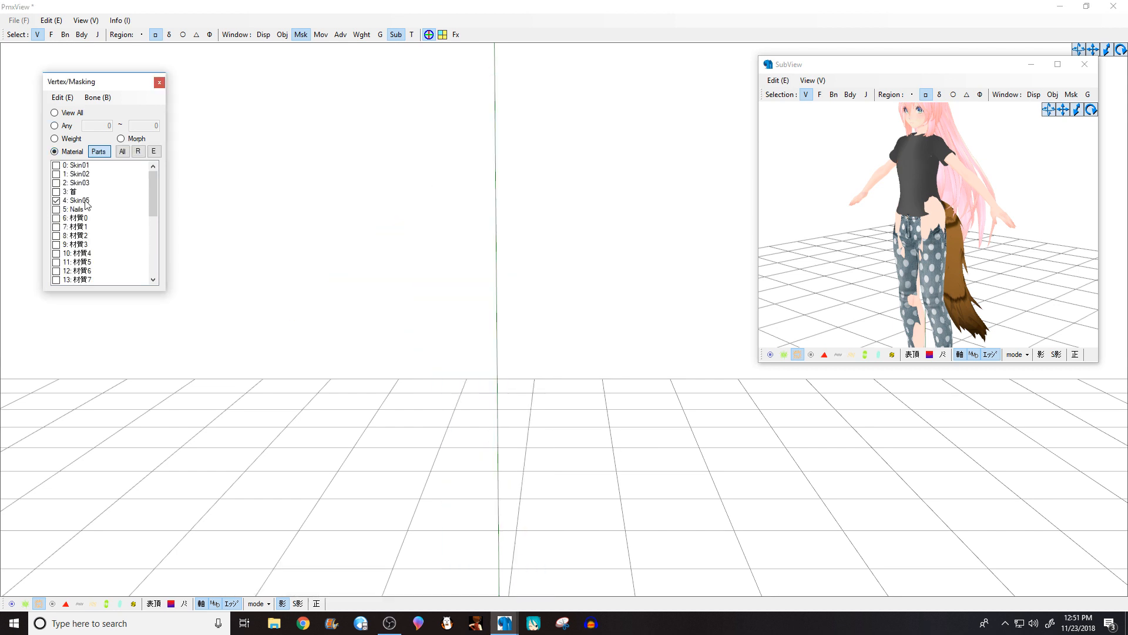
left_click(84, 202)
right_click_drag(526, 200, 529, 319)
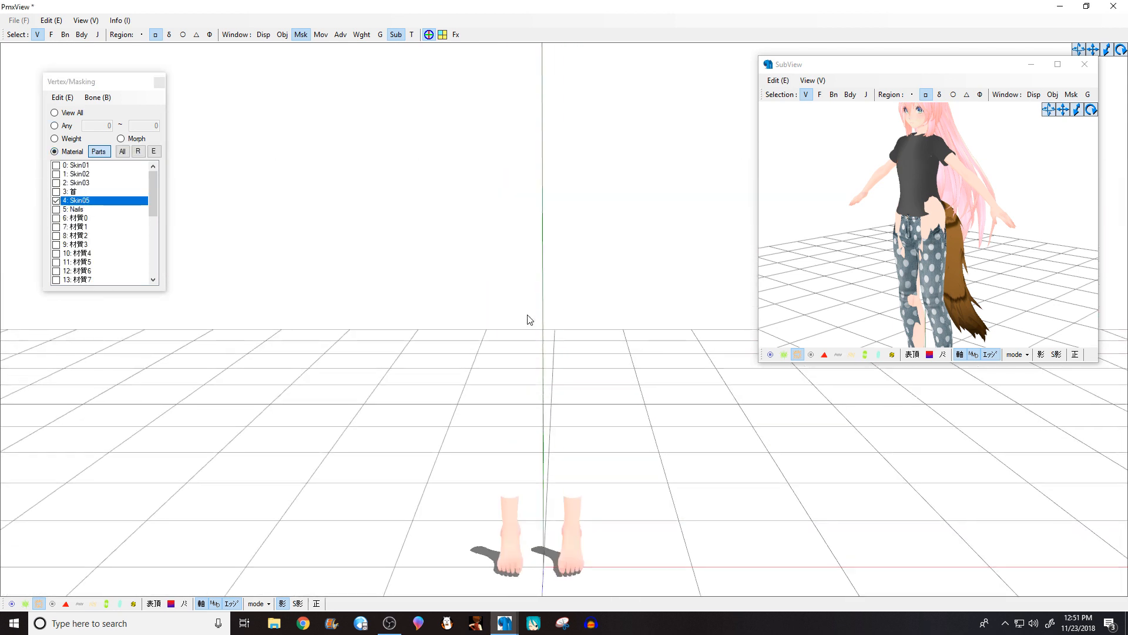
left_click(82, 183)
right_click_drag(419, 235, 397, 211)
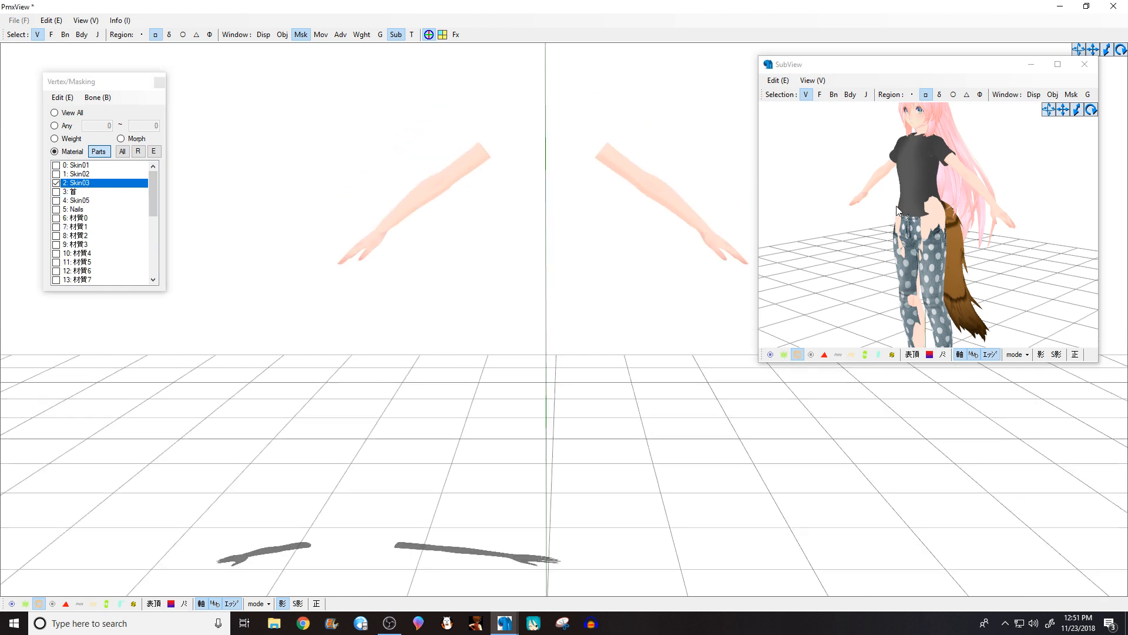
left_click(88, 176)
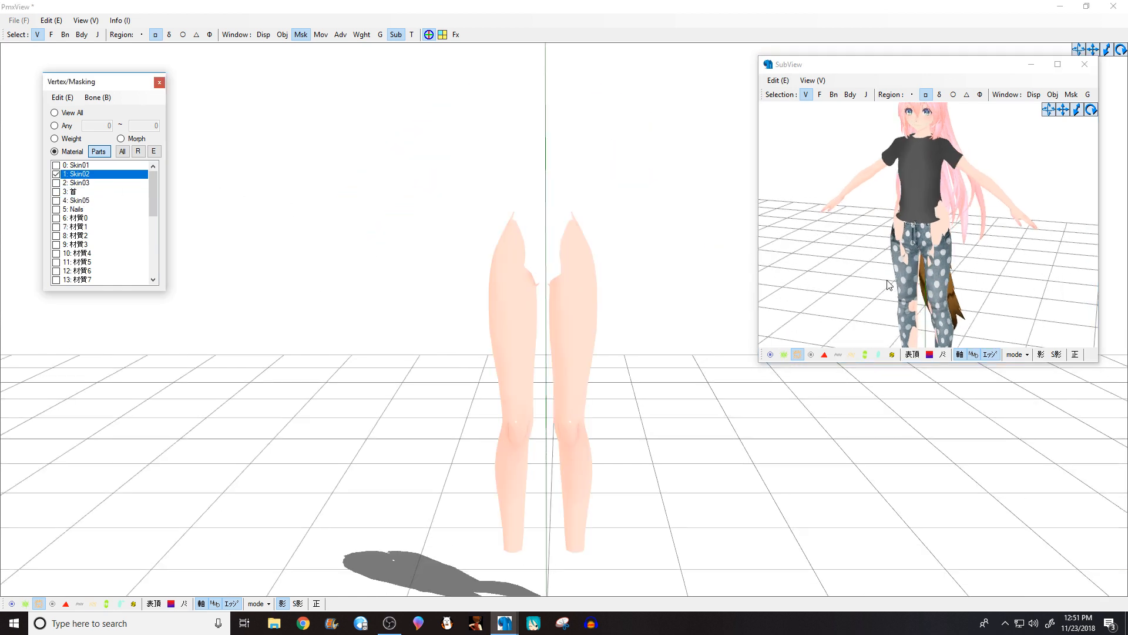
Step: Select vertices around the calf tear of the jeans in the SubView to locate that area on the Skin02 leg mesh
right_click_drag(1020, 264, 1078, 224)
middle_click_drag(1040, 318, 990, 214)
scroll(932, 252, "up", 4)
middle_click_drag(932, 252, 947, 257)
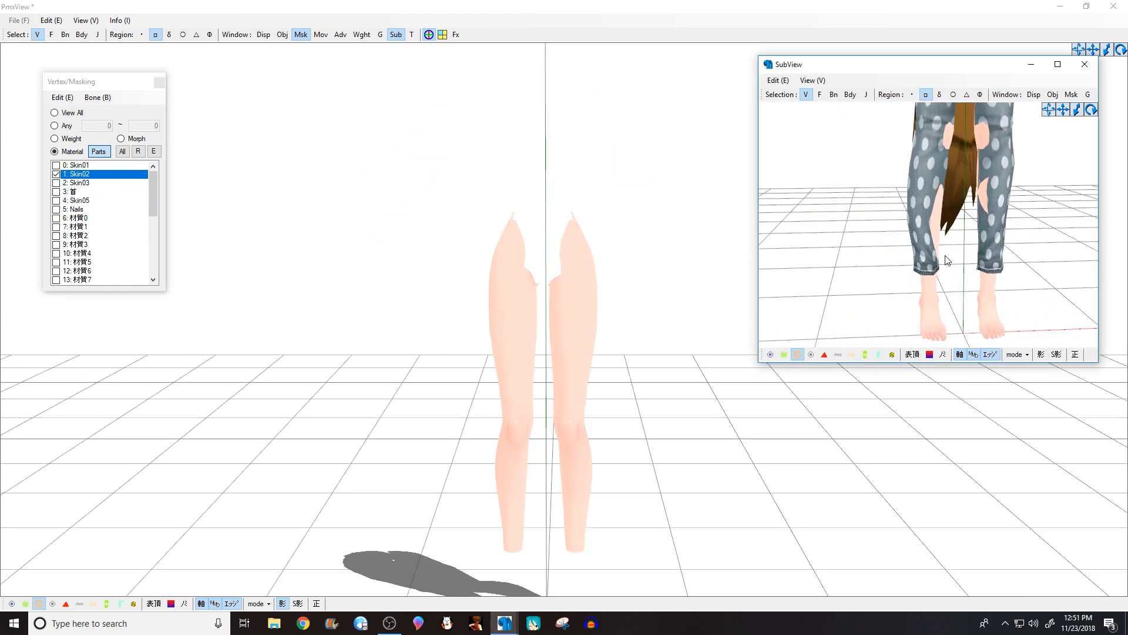
right_click_drag(947, 256, 940, 249)
scroll(933, 241, "up", 3)
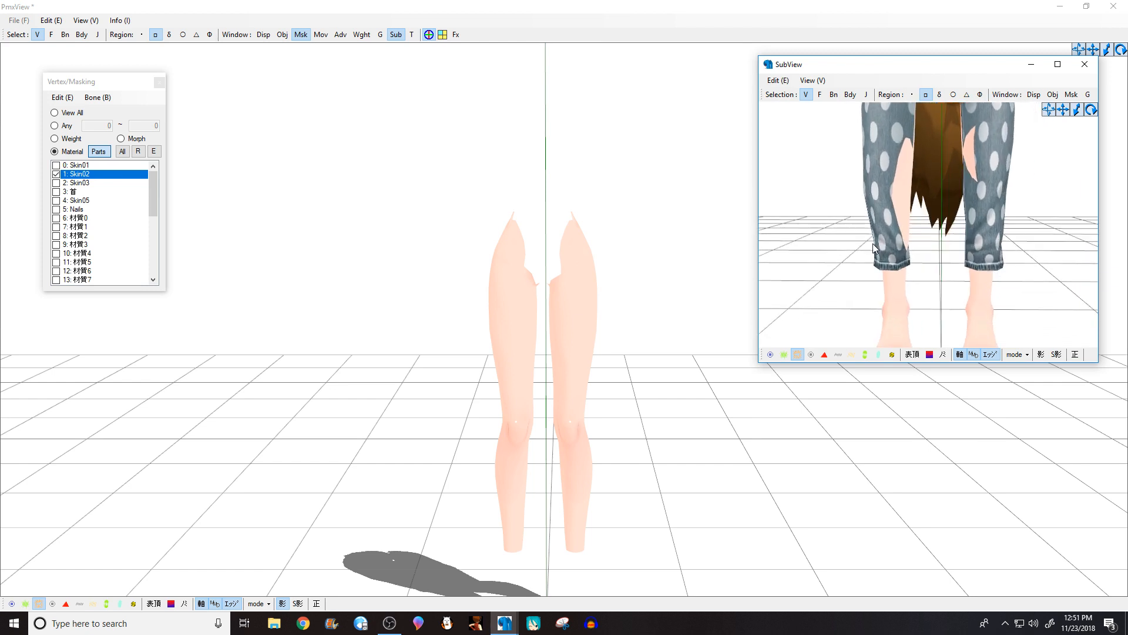
left_click_drag(873, 243, 913, 253)
right_click_drag(622, 479, 634, 451)
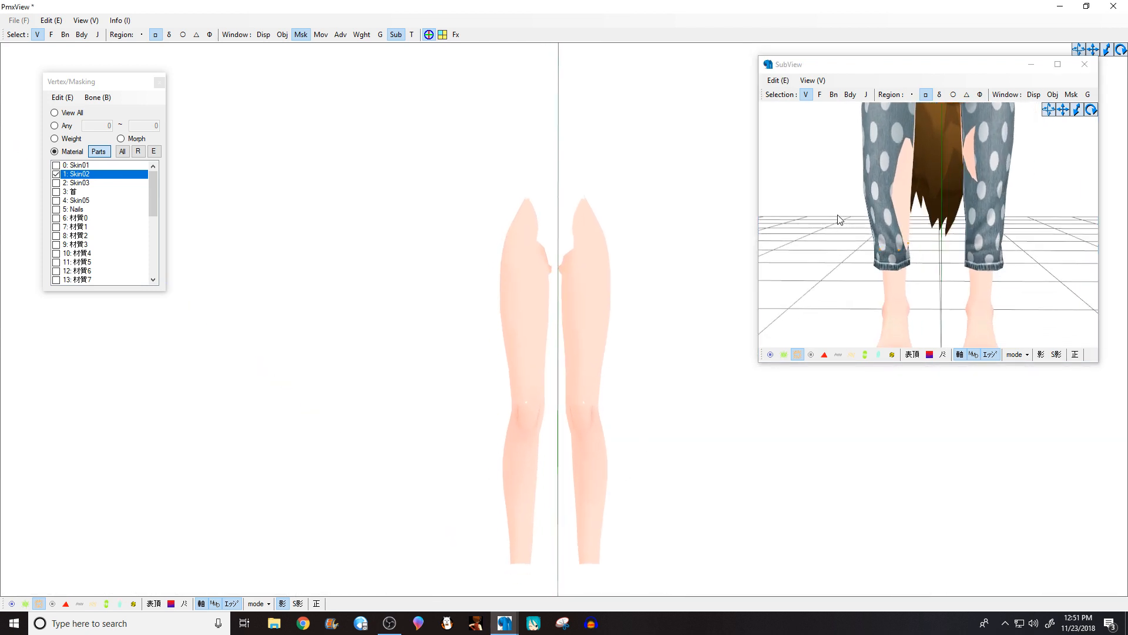
middle_click_drag(837, 214, 833, 228)
left_click_drag(826, 220, 909, 288)
right_click_drag(496, 520, 550, 366)
middle_click_drag(550, 360, 550, 489)
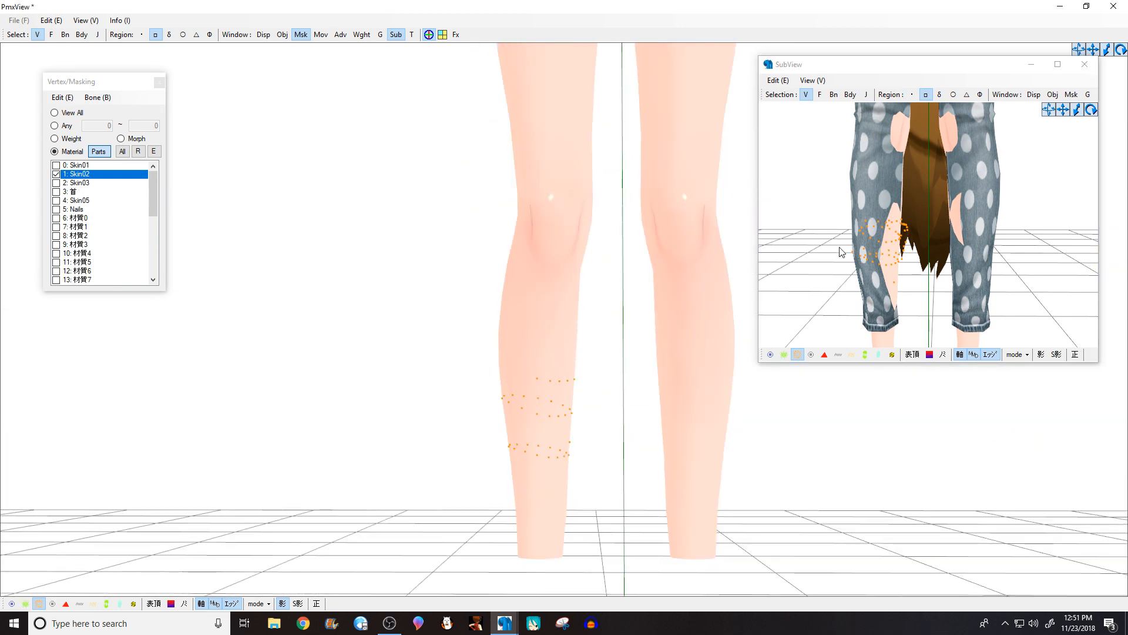
left_click(829, 240)
left_click_drag(470, 368, 565, 449)
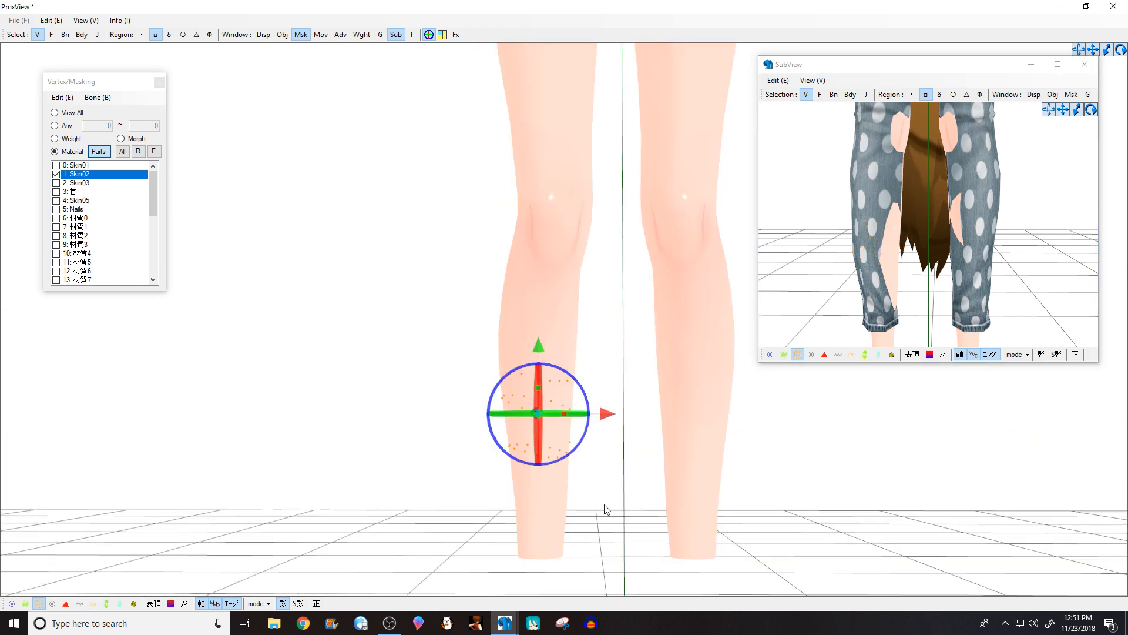
left_click(588, 493)
scroll(603, 479, "down", 5)
middle_click_drag(590, 481, 545, 566)
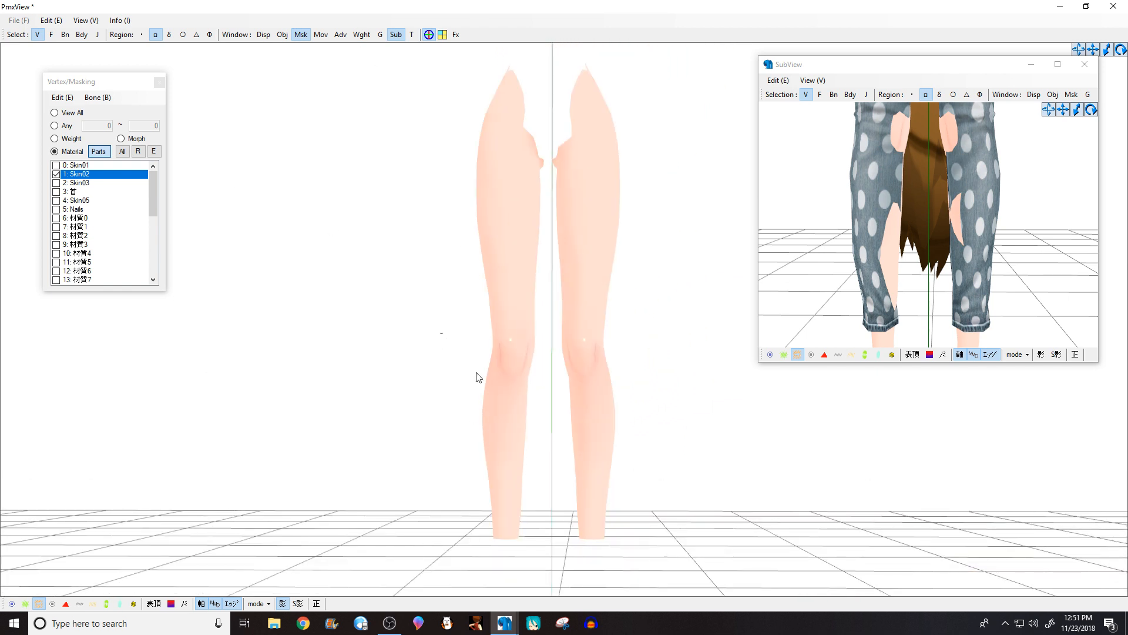
left_click_drag(477, 377, 538, 479)
left_click(390, 512)
Step: Display the Skin02 vertices and delete everything above the lower calves using a freehand selection
left_click(26, 603)
scroll(379, 452, "up", 5)
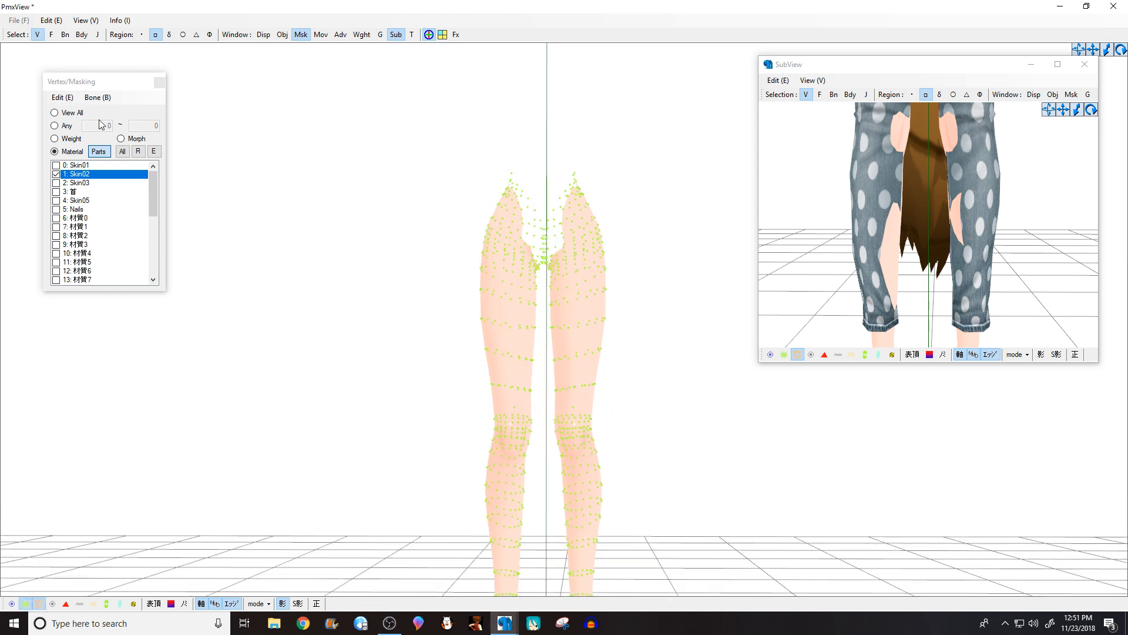
left_click(169, 34)
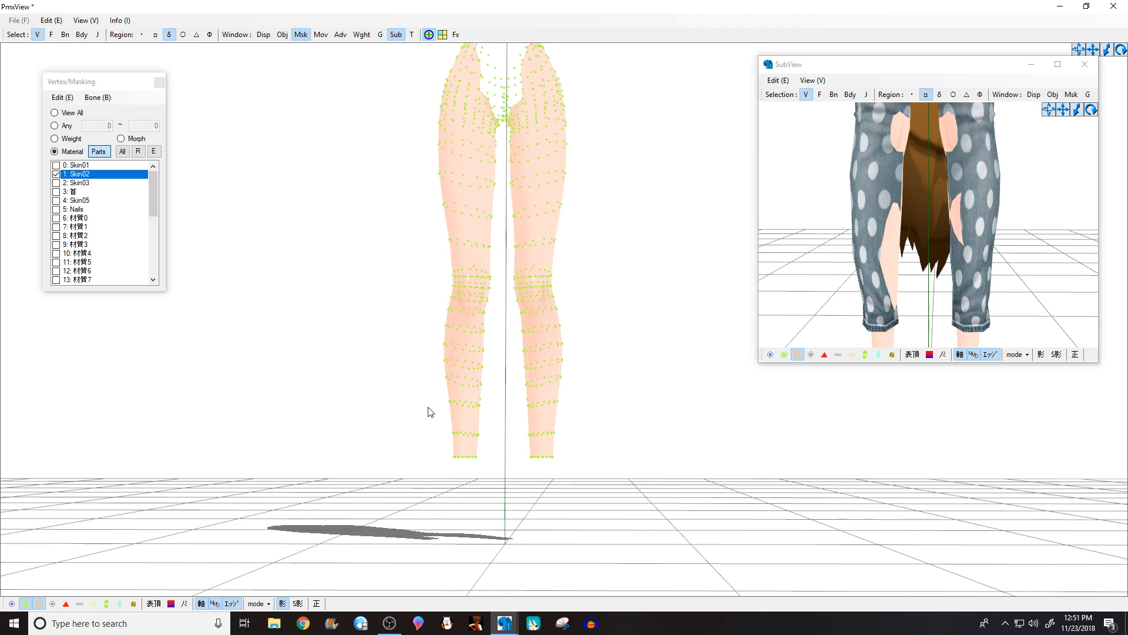
mouse_move(432, 383)
left_mouse_down()
mouse_move(548, 389)
mouse_move(605, 77)
mouse_move(241, 380)
mouse_move(298, 436)
left_mouse_up()
key("Delete")
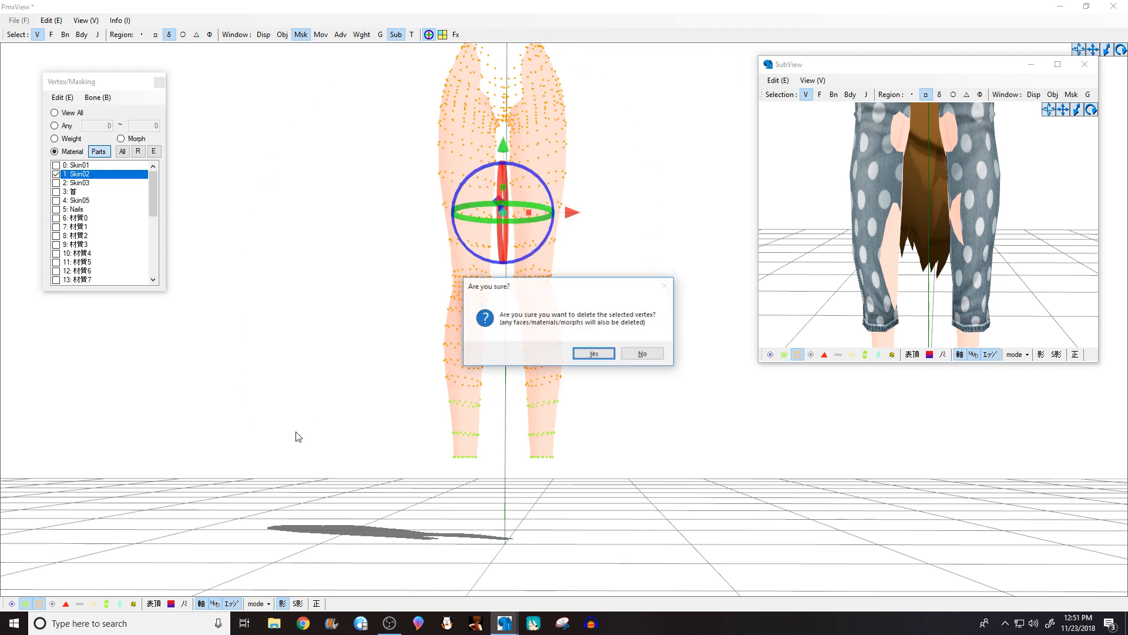
left_click(596, 355)
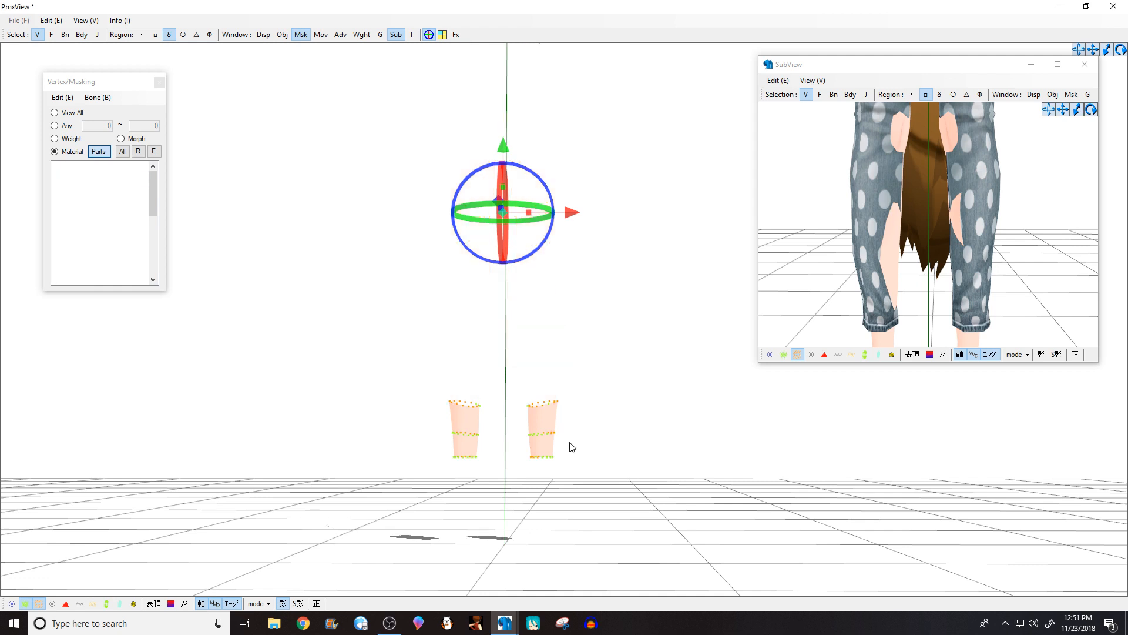
Step: Select the upper two vertex rings of the model's right calf stub and scale them inward in width and depth to fit inside the jeans
scroll(932, 246, "down", 3)
scroll(920, 246, "up", 3)
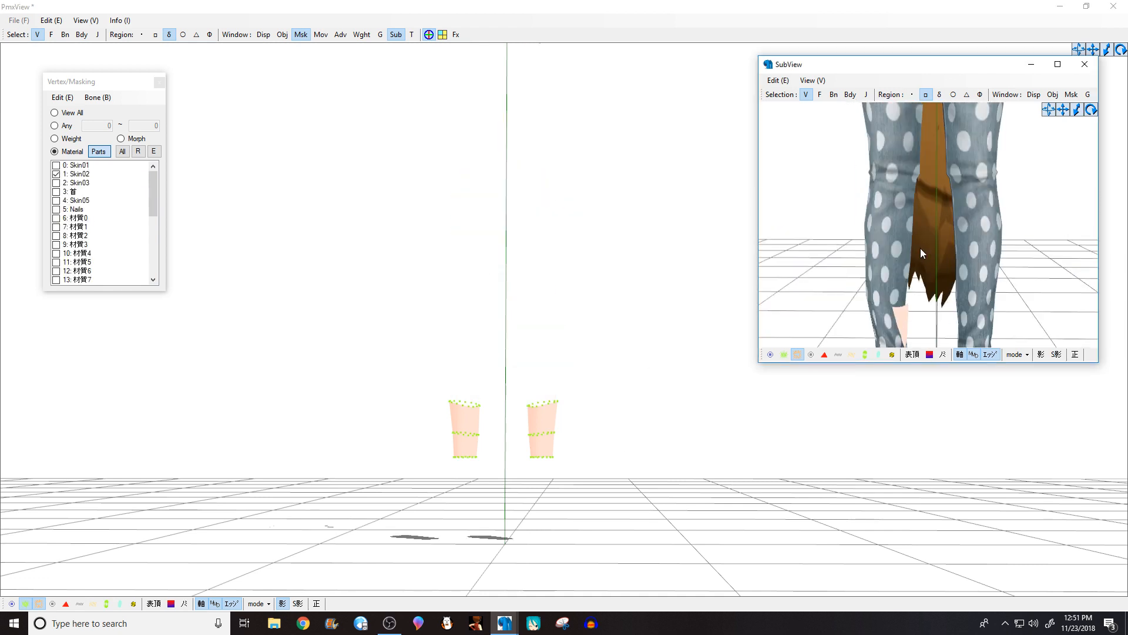
scroll(444, 391, "up", 5)
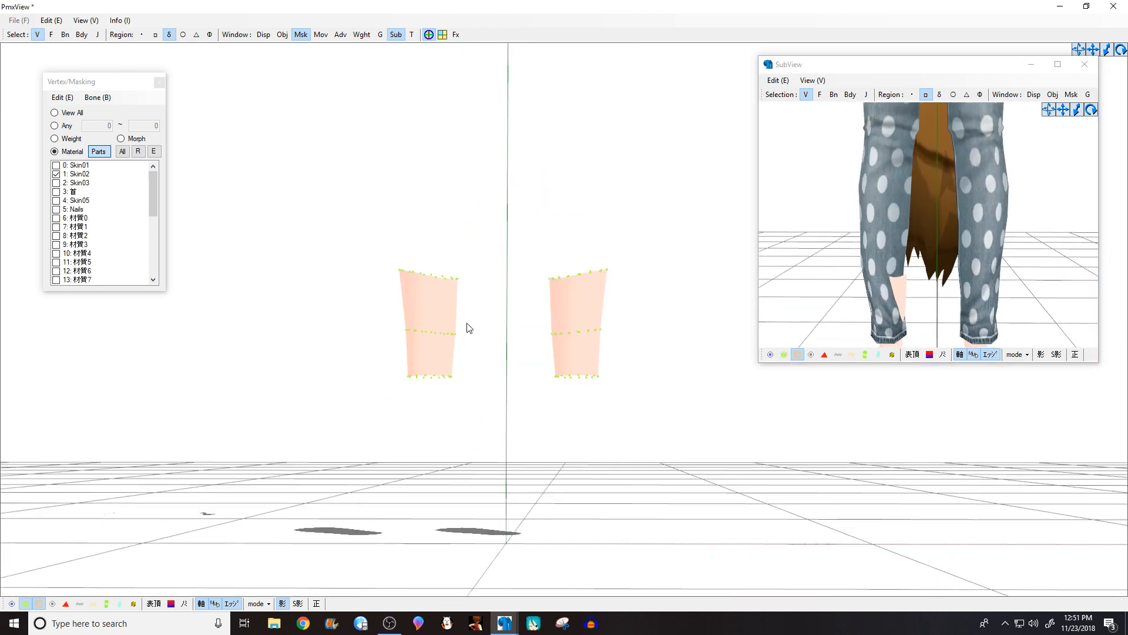
scroll(469, 328, "up", 1)
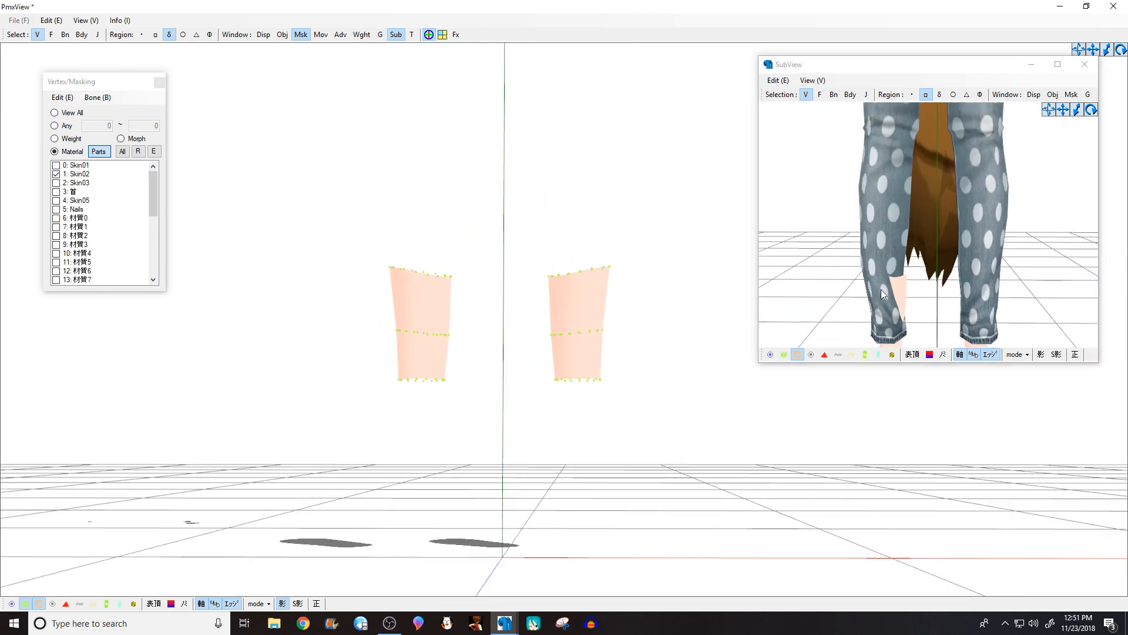
scroll(972, 252, "down", 2)
left_click_drag(433, 239, 380, 258)
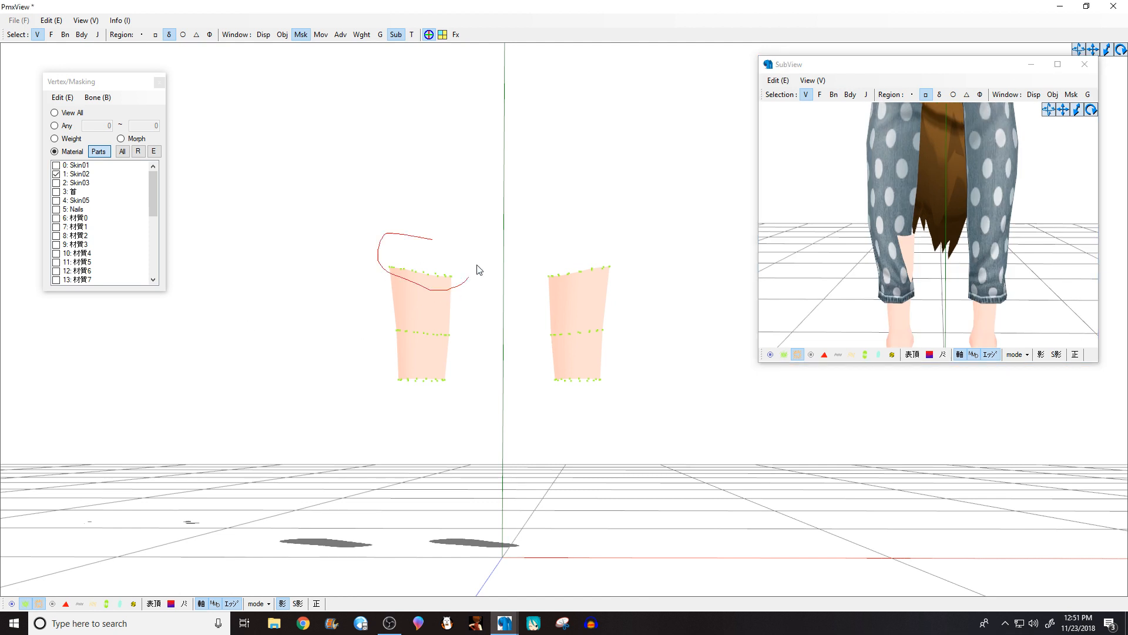
mouse_move(477, 265)
left_mouse_down()
mouse_move(449, 239)
mouse_move(410, 347)
mouse_move(450, 306)
mouse_move(433, 301)
left_mouse_up()
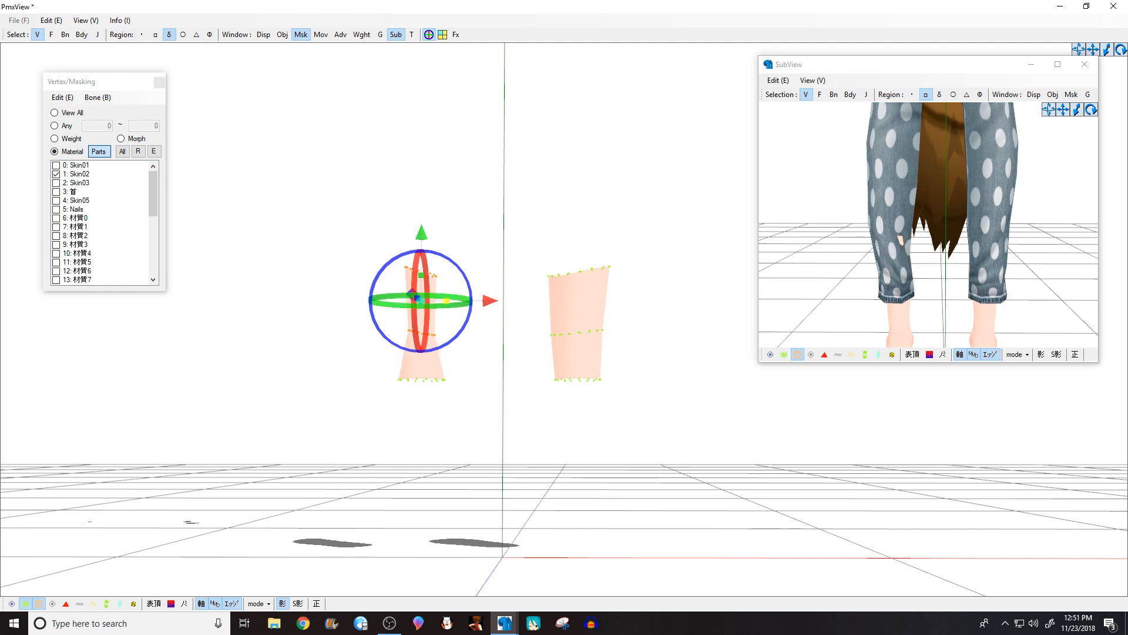
right_click_drag(504, 306, 479, 304)
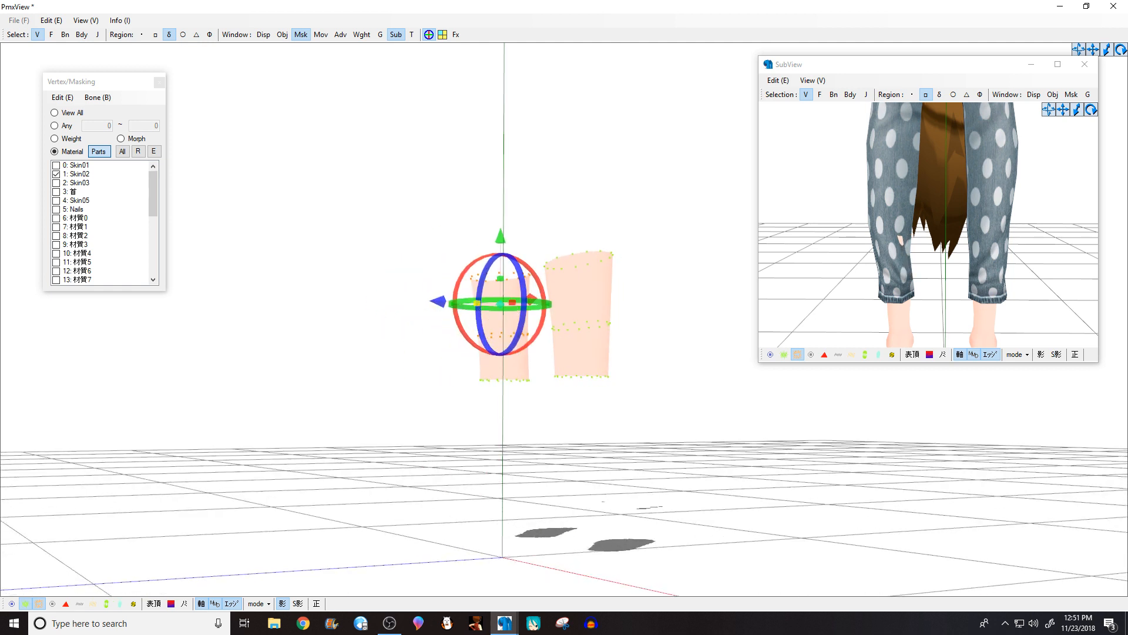
left_click_drag(477, 302, 487, 303)
right_click_drag(856, 264, 934, 238)
left_click(542, 418)
Step: Scale the upper two vertex rings of the model's left calf stub inward in width and depth, and clear the selection
right_click_drag(545, 417, 580, 418)
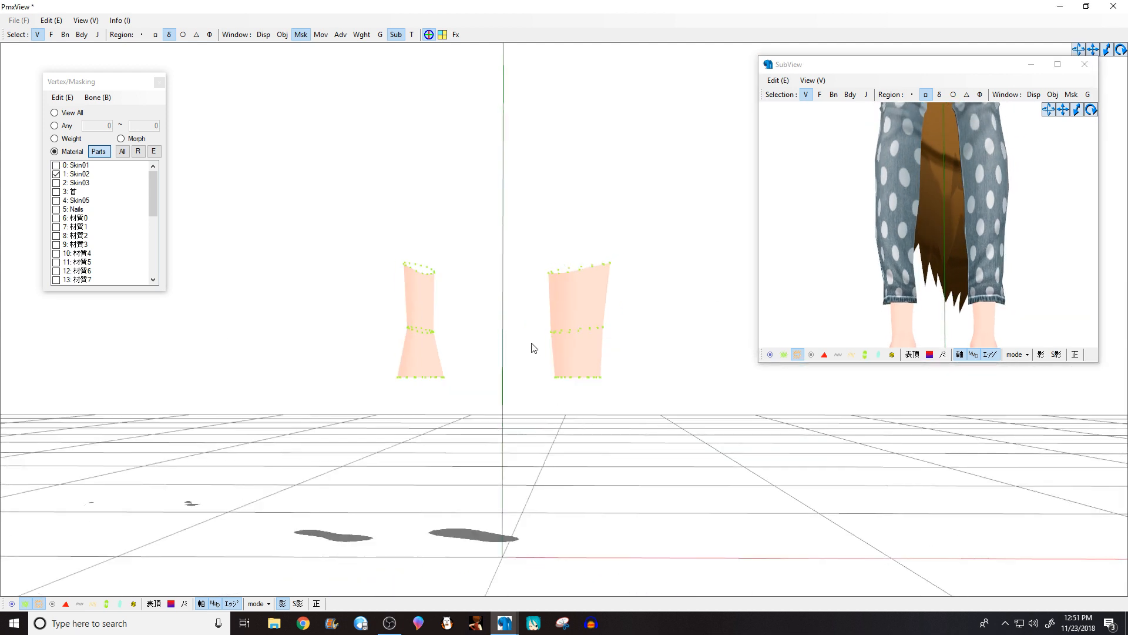
mouse_move(533, 348)
left_mouse_down()
mouse_move(657, 246)
mouse_move(523, 331)
left_mouse_up()
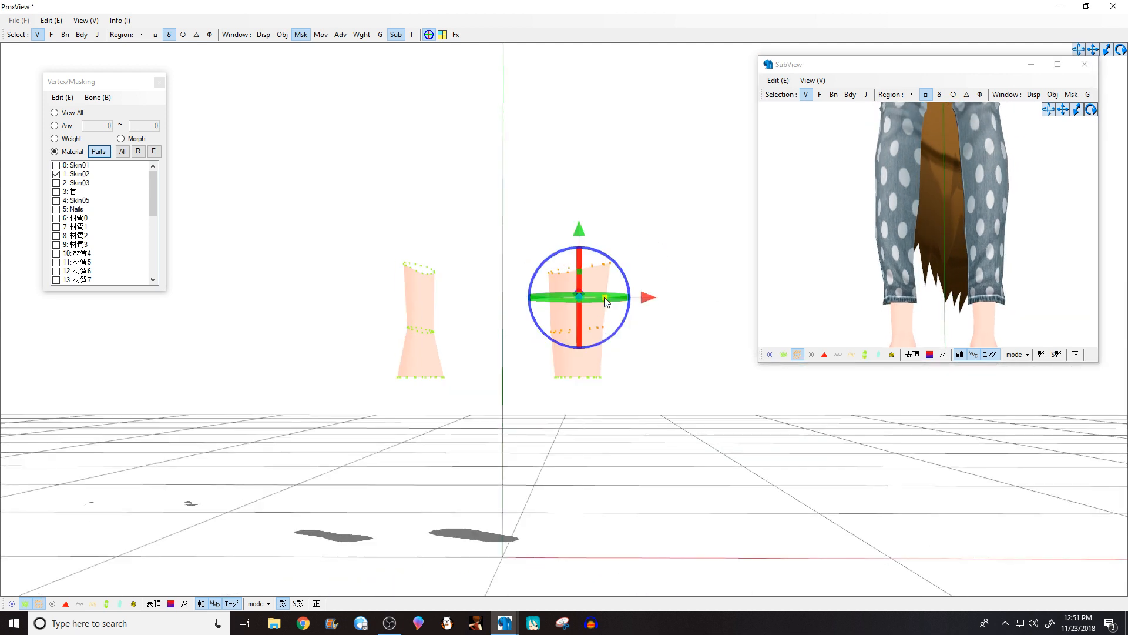
left_click_drag(604, 298, 601, 297)
right_click_drag(711, 339, 669, 341)
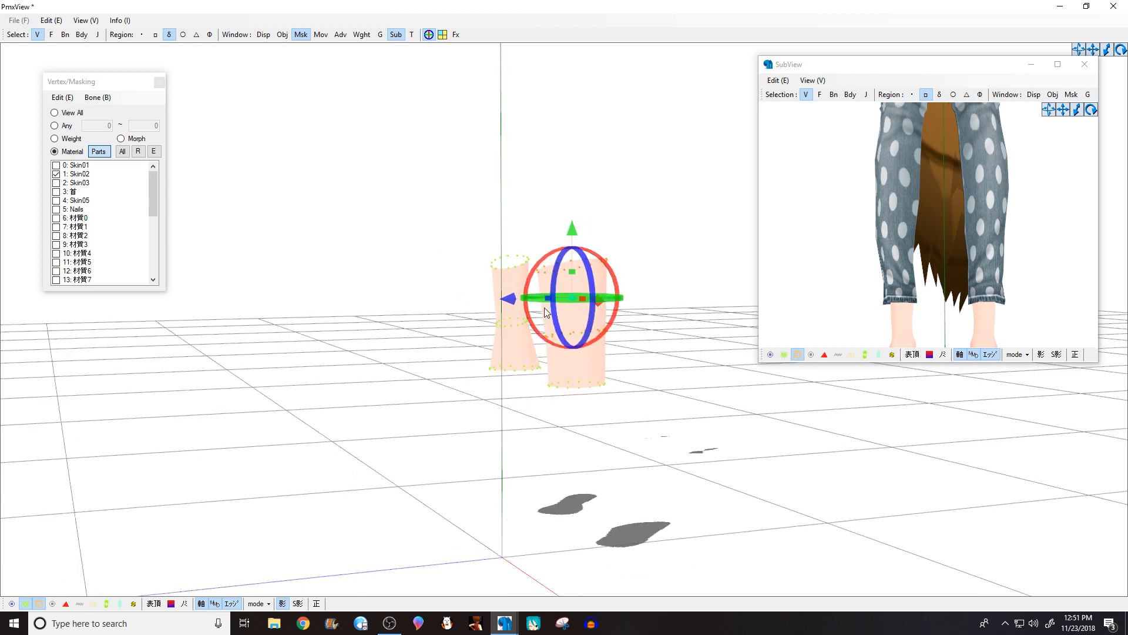
left_click_drag(547, 298, 545, 298)
left_click(536, 395)
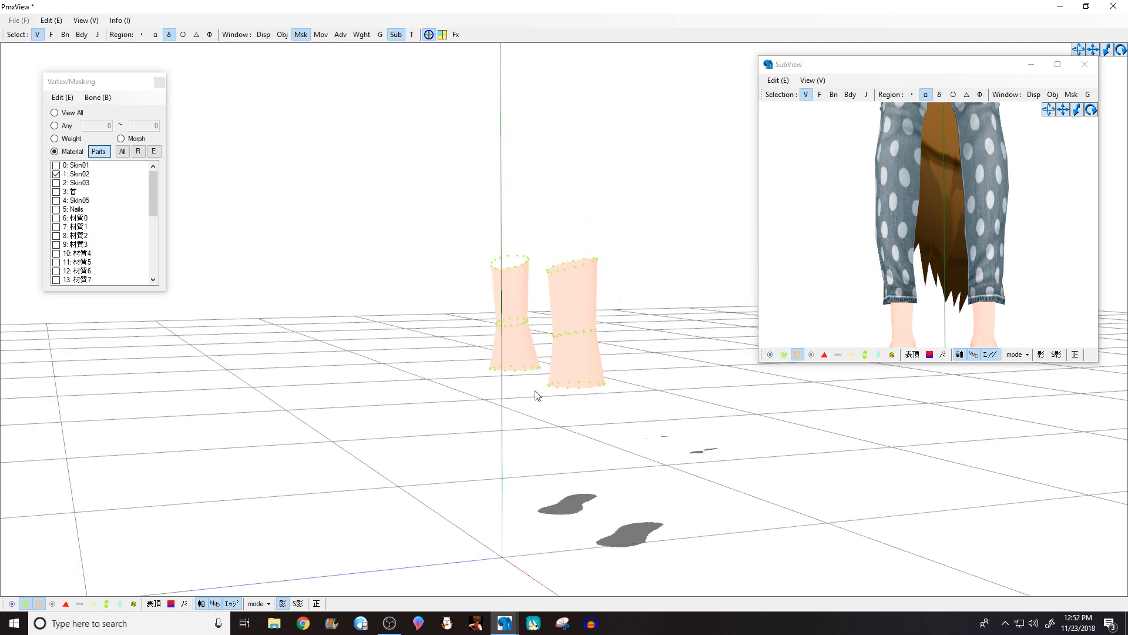
Step: Delete the stray Skin02 vertices left floating near the hips
key("Home")
middle_click_drag(608, 265, 613, 282)
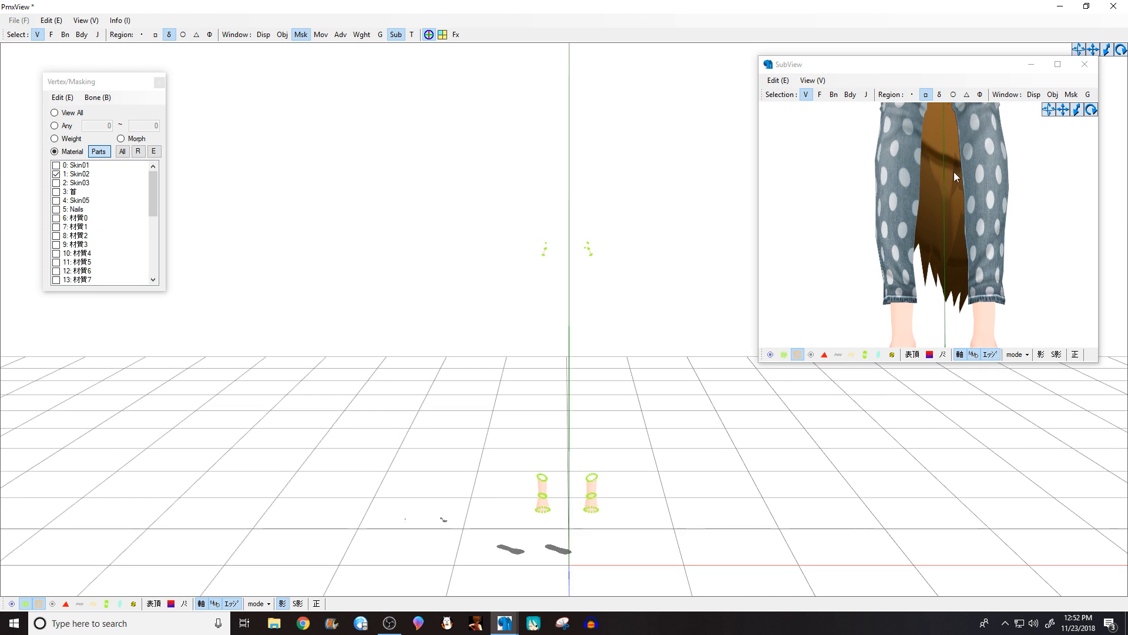
middle_click(952, 173)
middle_click(952, 172)
mouse_move(600, 203)
left_mouse_down()
mouse_move(502, 317)
mouse_move(687, 139)
left_mouse_up()
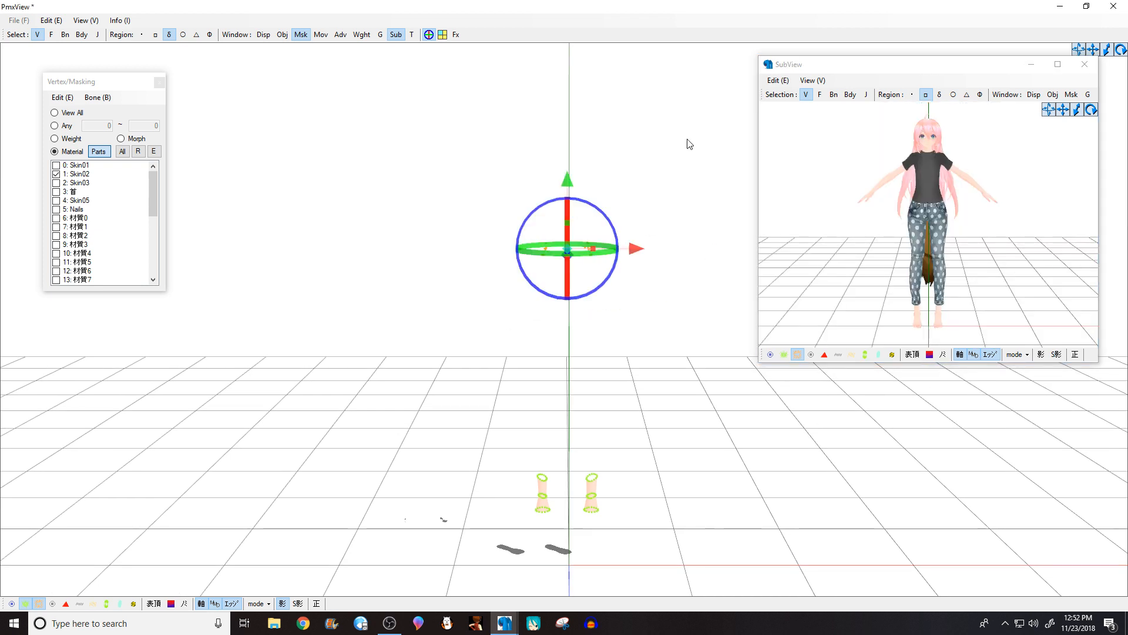
key("Delete")
left_click(595, 353)
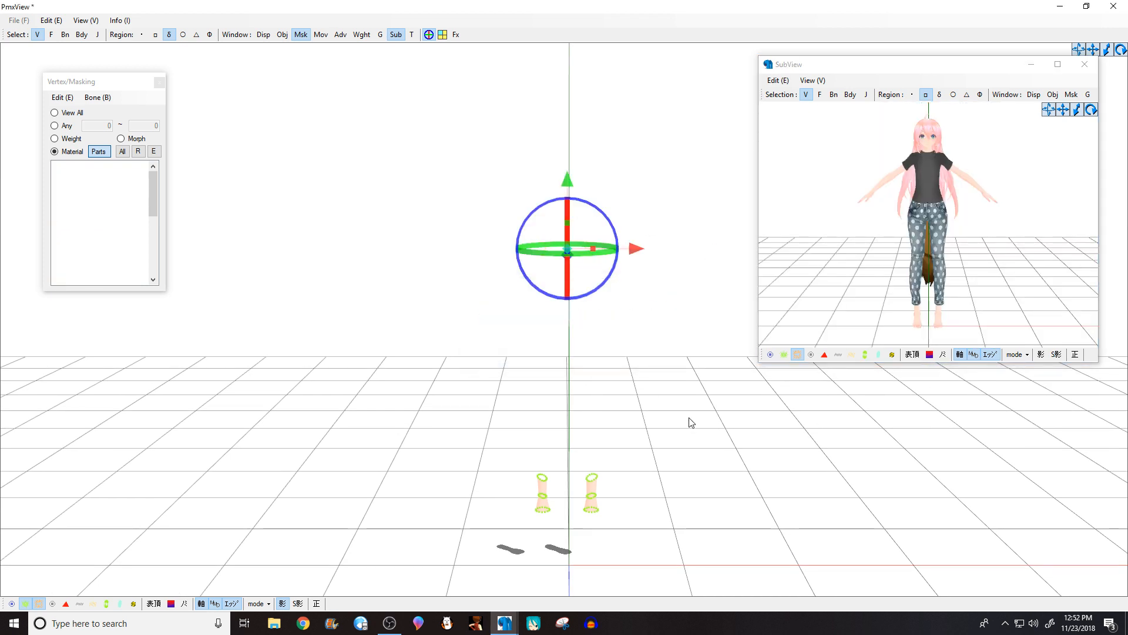
Step: Display only the Skin01 material and compare its neck and shoulder area with the shirt collar in the SubView
scroll(984, 251, "up", 3)
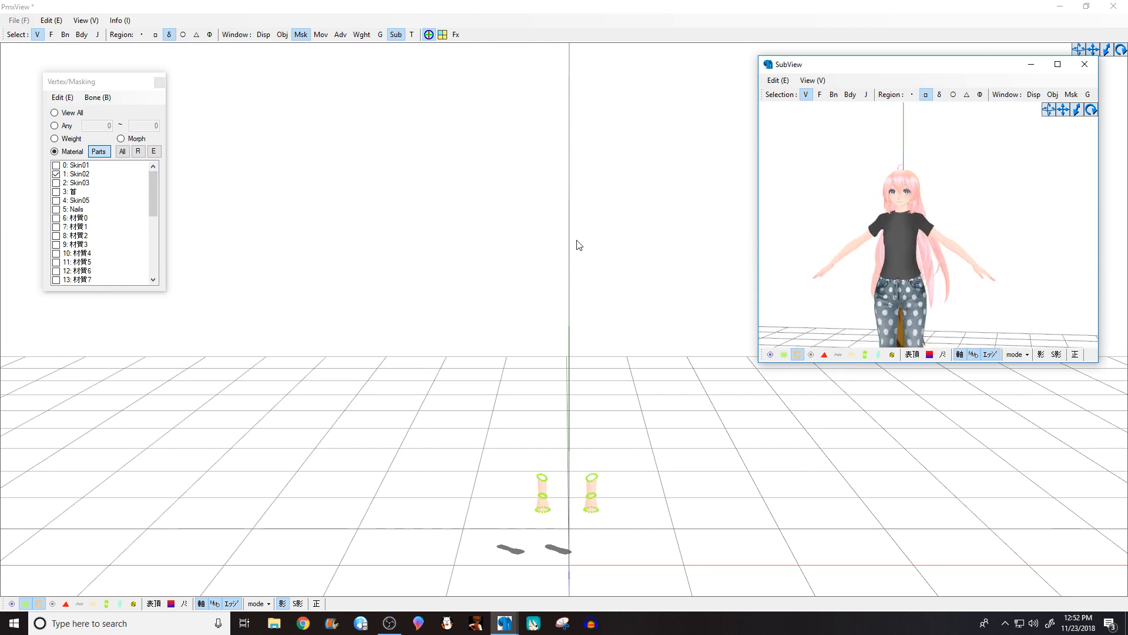
left_click(92, 167)
left_click(93, 175)
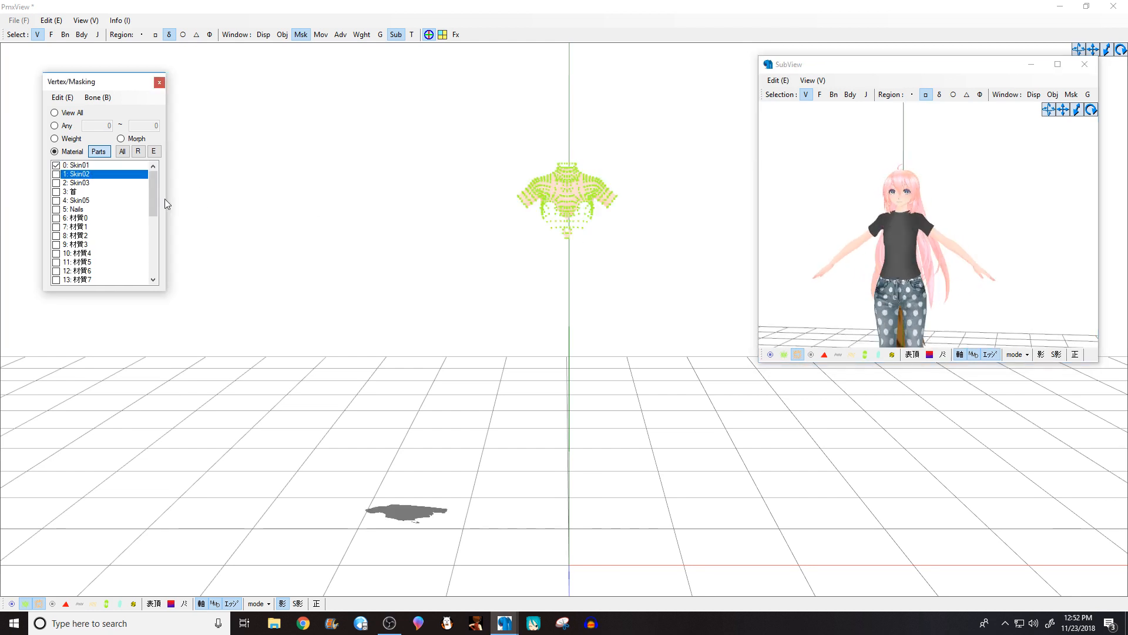
scroll(345, 203, "up", 5)
middle_click_drag(345, 199, 376, 226)
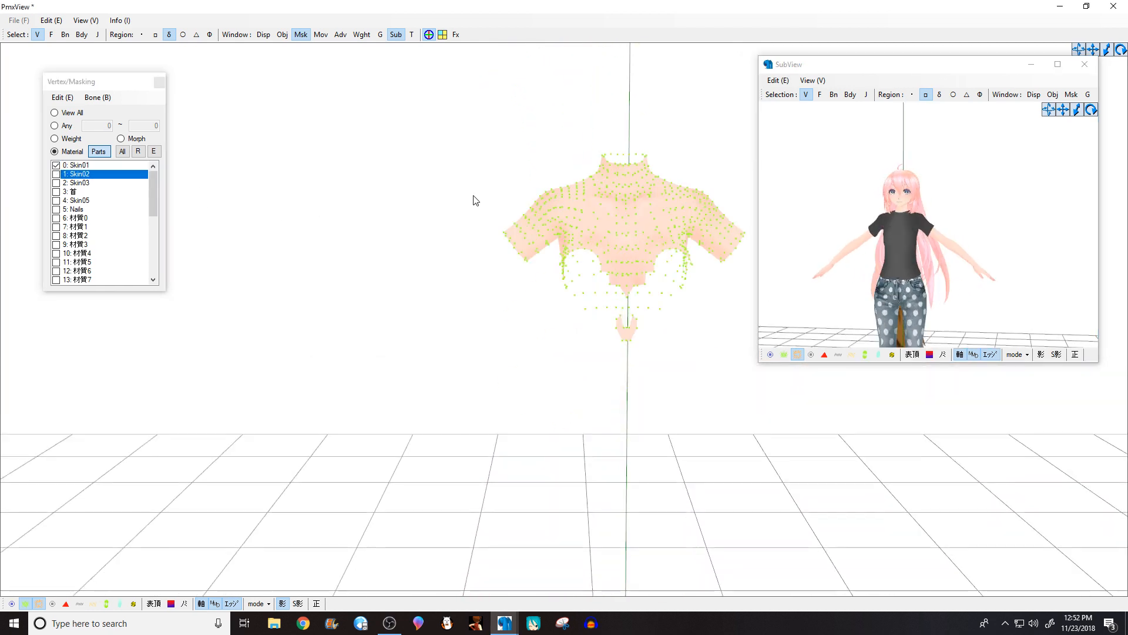
right_click_drag(902, 165, 887, 188)
scroll(890, 188, "up", 2)
middle_click_drag(689, 188, 641, 200)
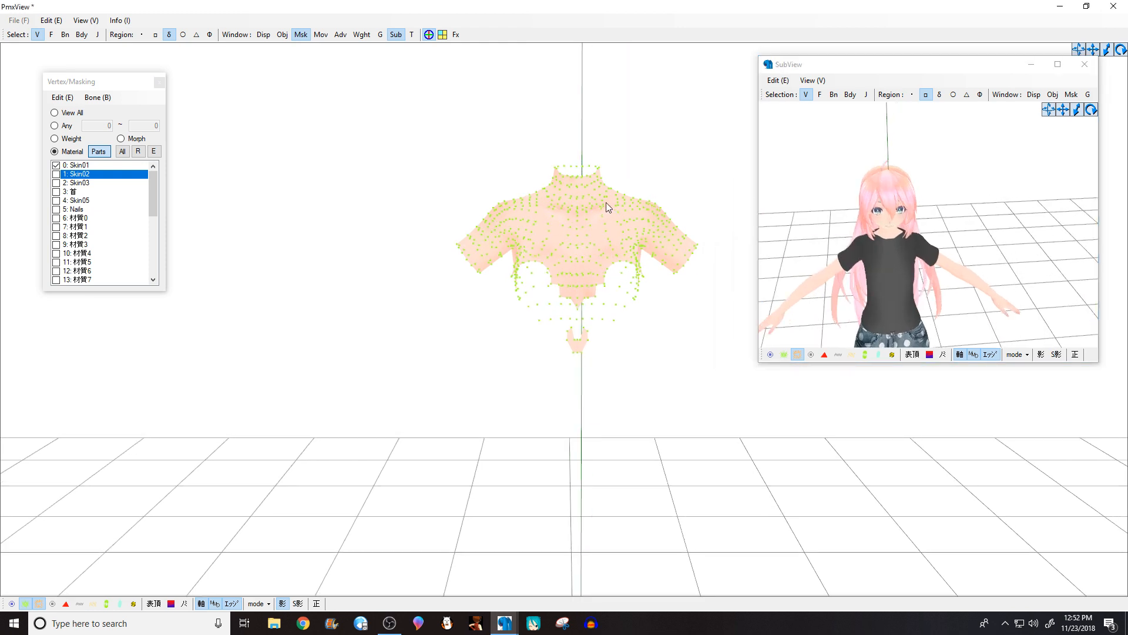
mouse_move(606, 203)
right_mouse_down()
mouse_move(533, 196)
mouse_move(542, 200)
right_mouse_up()
scroll(534, 197, "up", 4)
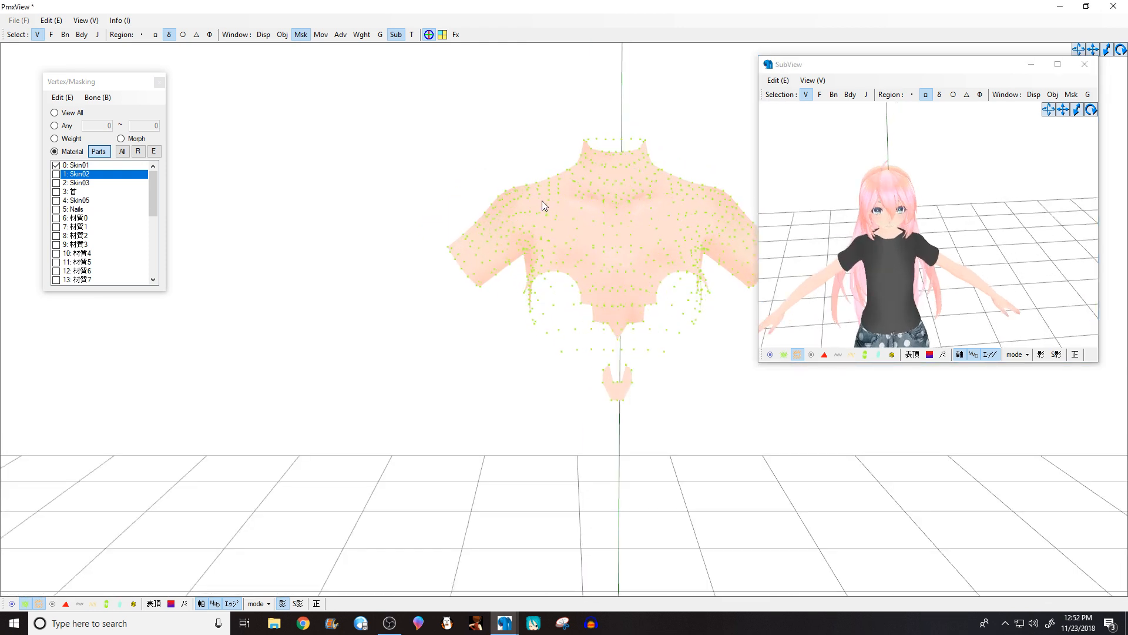
Step: Try deleting the Skin01 vertices below the neck, inspect the shirt collar in the SubView, and undo the deletion
left_click_drag(668, 162, 665, 182)
mouse_move(567, 190)
left_mouse_down()
mouse_move(443, 198)
mouse_move(845, 333)
left_mouse_up()
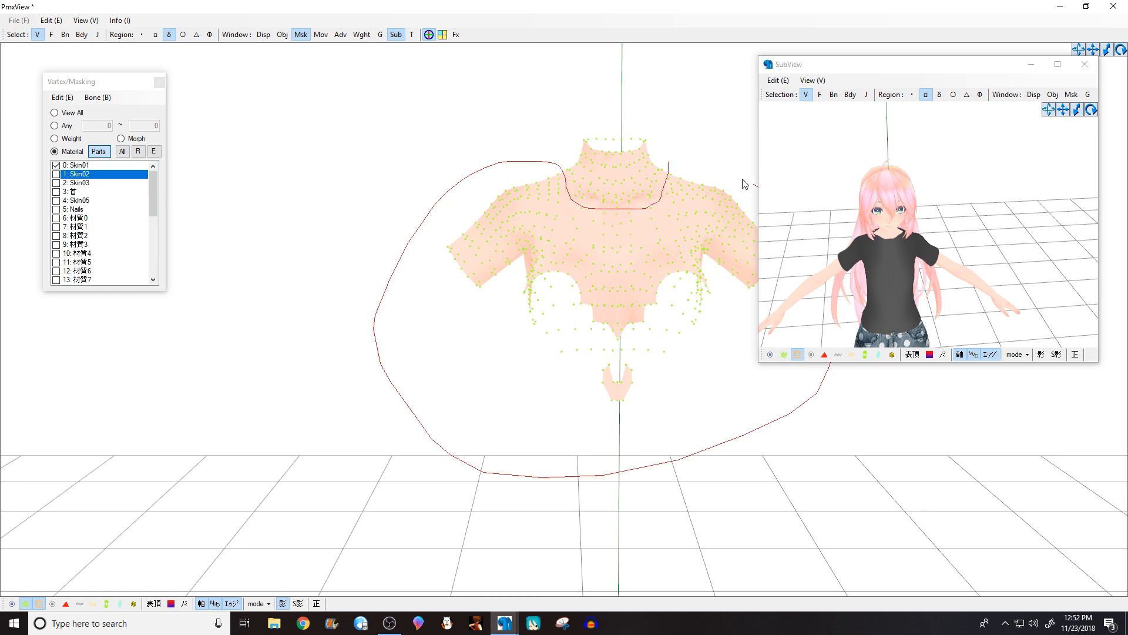
left_click_drag(744, 184, 699, 172)
key("Delete")
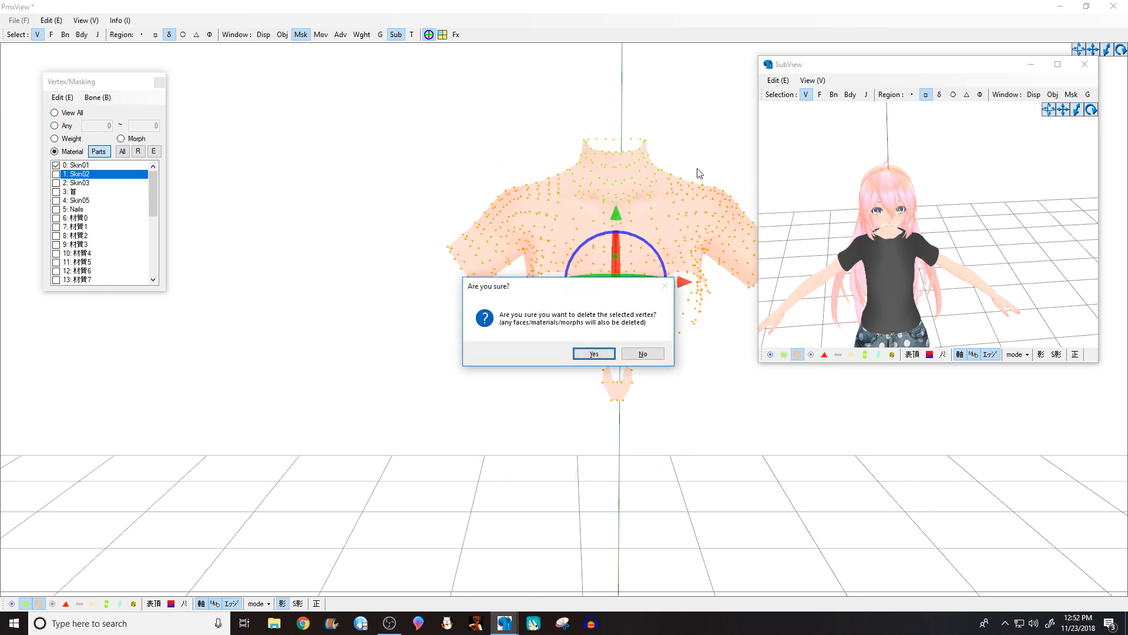
left_click(602, 355)
scroll(986, 280, "up", 5)
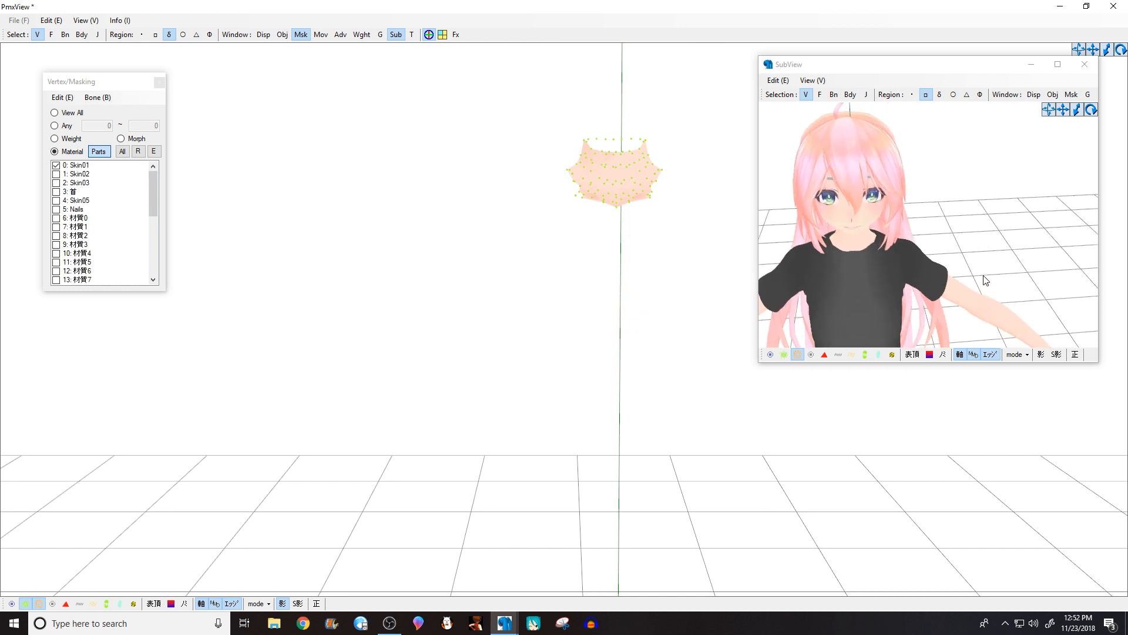
scroll(986, 280, "down", 5)
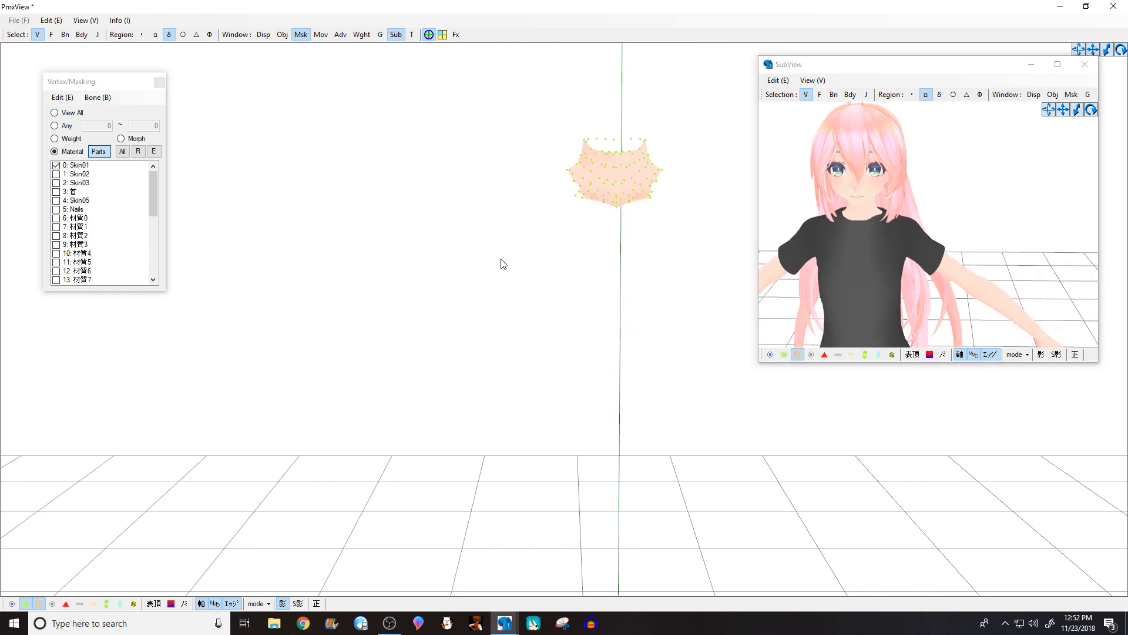
key("ctrl+z")
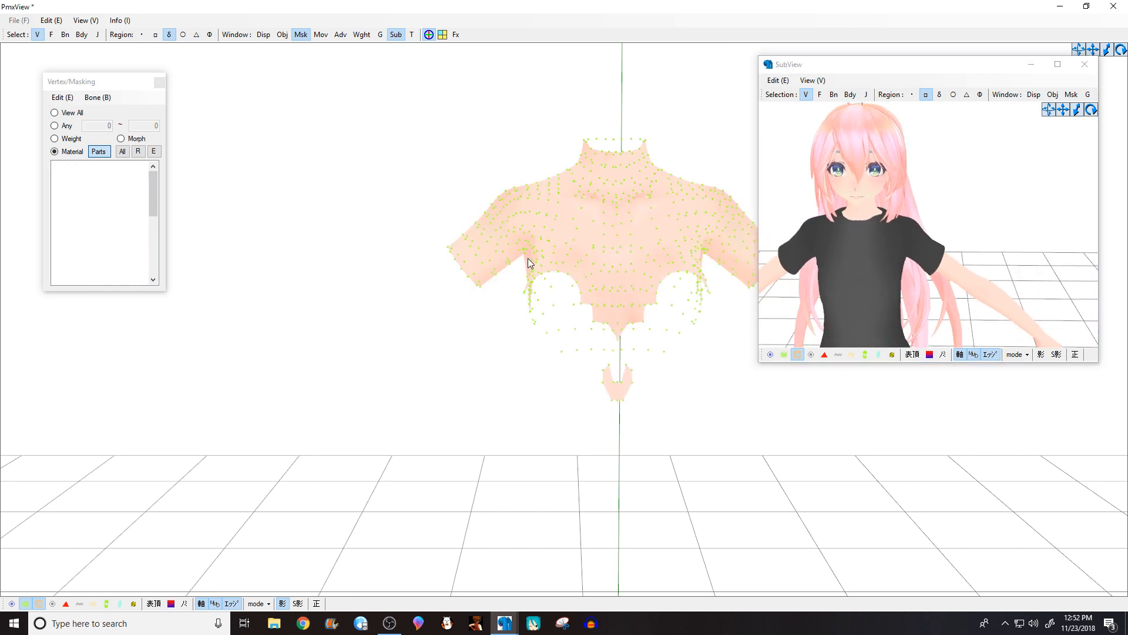
Step: Display the whole clothed model with only the Skin01 vertices overlaid, and frame the collar area with nothing selected
left_click(59, 152)
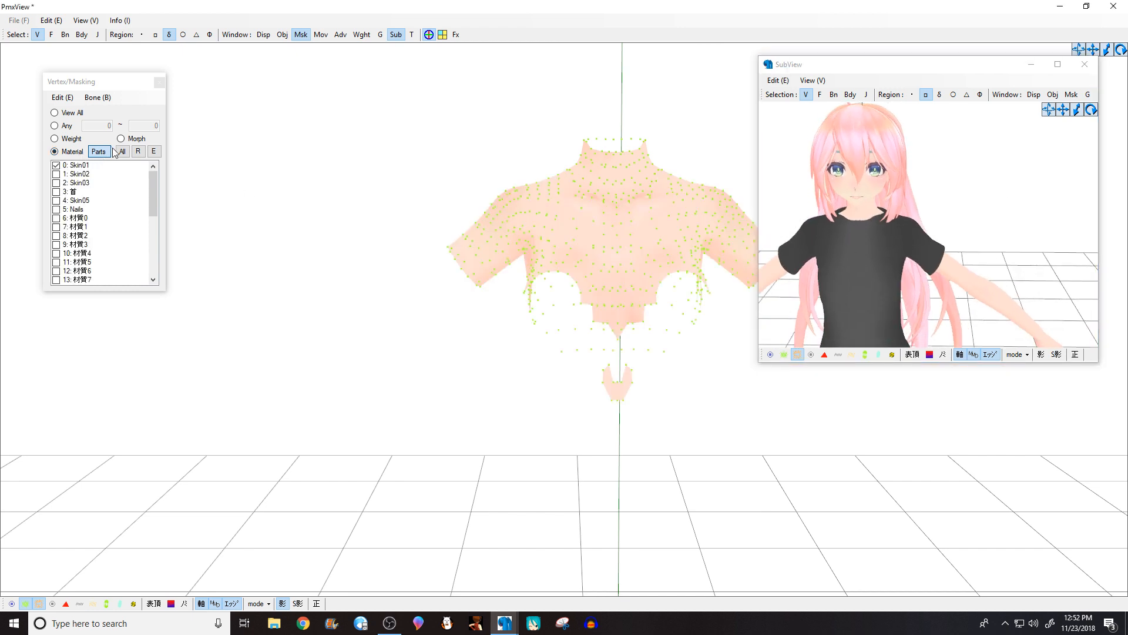
left_click(98, 152)
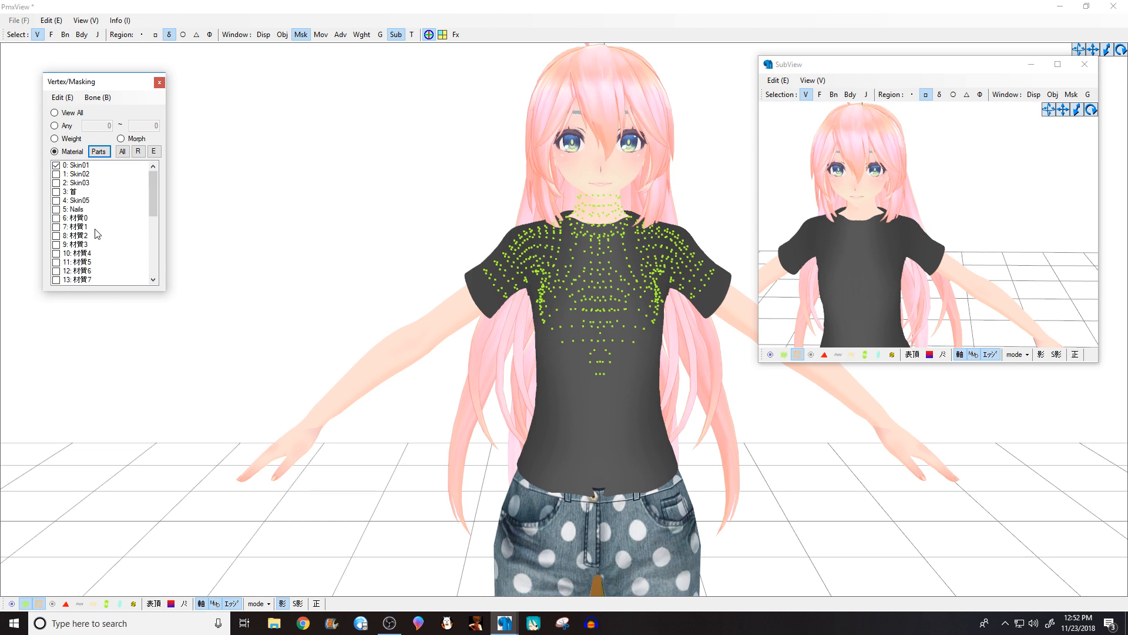
left_click(56, 165)
scroll(677, 291, "down", 2)
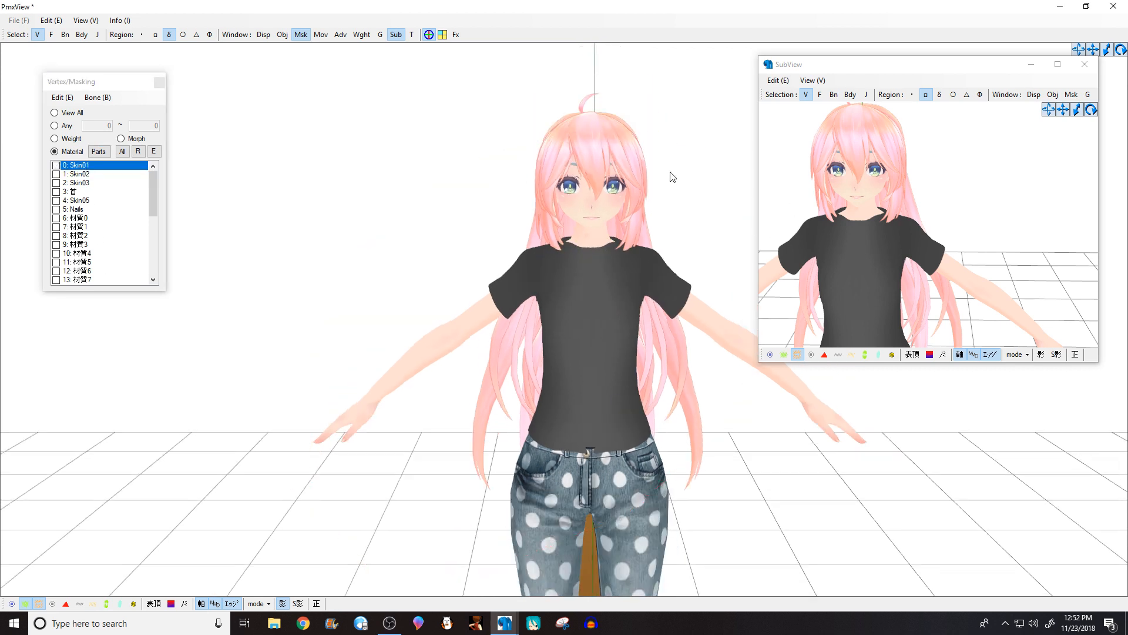
left_click(98, 152)
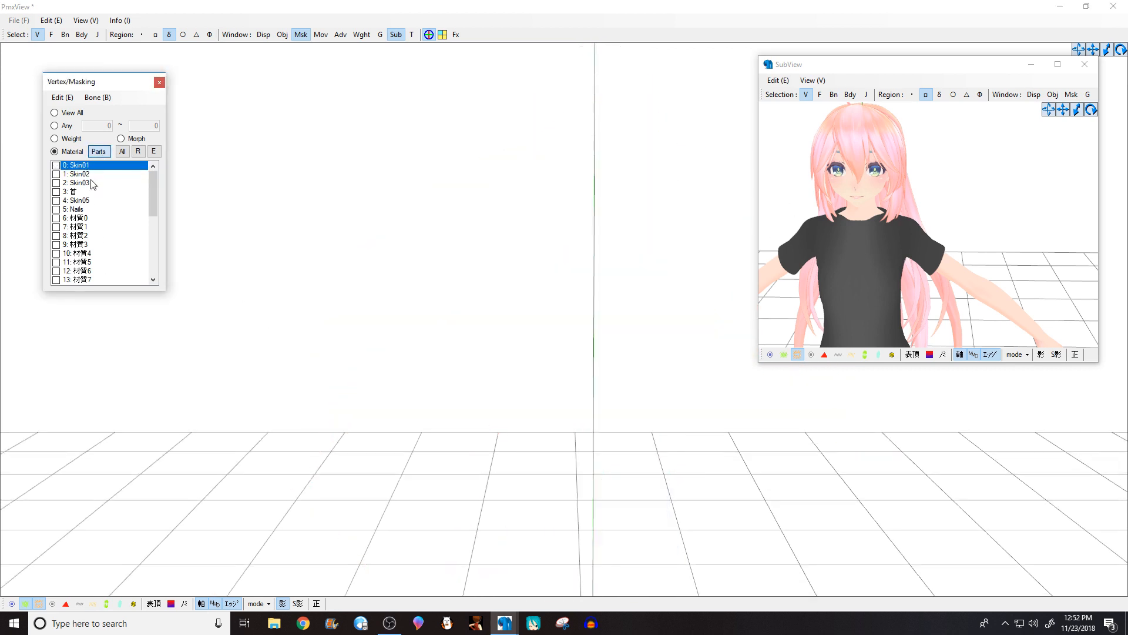
left_click(92, 166)
mouse_move(667, 140)
left_mouse_down()
mouse_move(687, 100)
mouse_move(676, 127)
left_mouse_up()
left_click(99, 152)
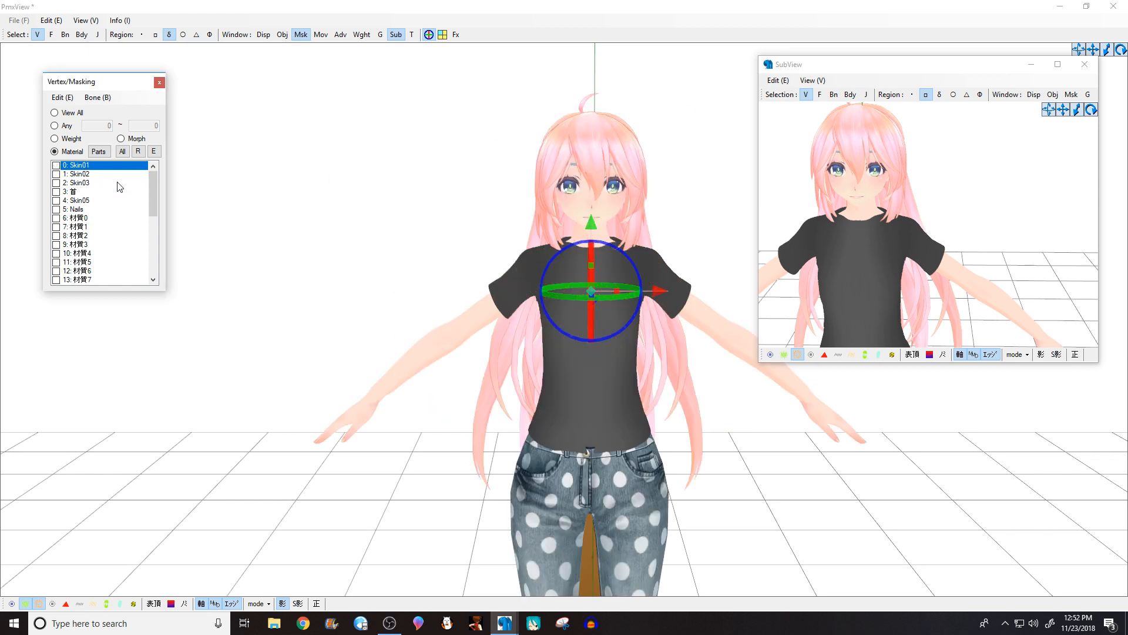
left_click(520, 219)
scroll(527, 220, "up", 6)
middle_click_drag(528, 219, 524, 220)
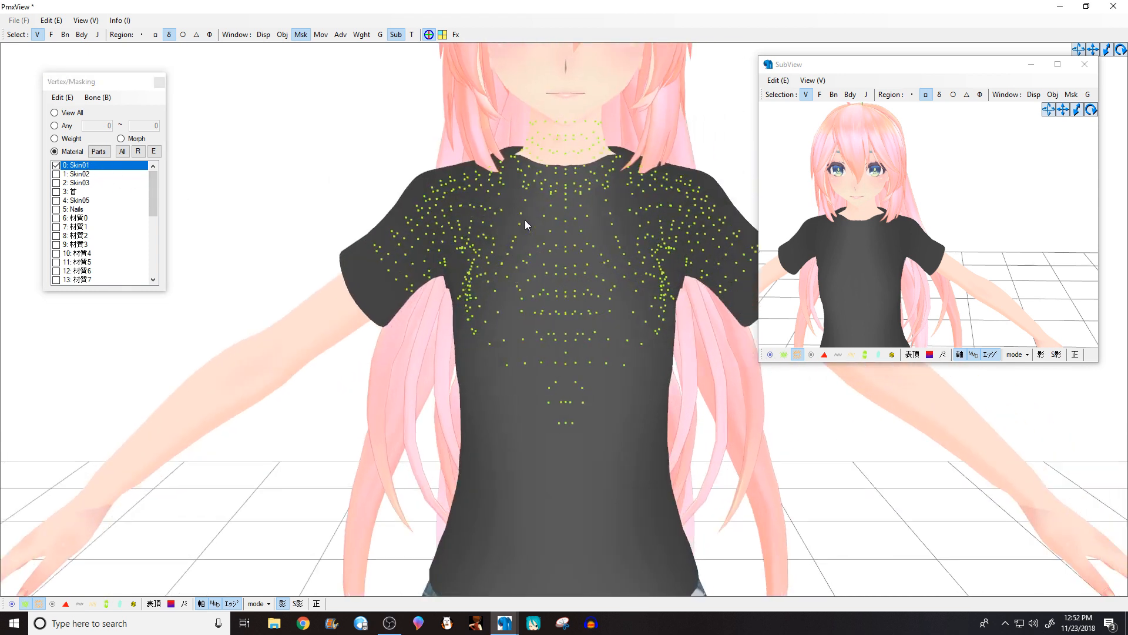
Step: Box-select the Skin01 vertices across the chest, armpits and lower sleeves beneath the shirt, leaving the shoulders and neck, and delete them
scroll(524, 220, "down", 2)
right_click_drag(629, 220, 625, 220)
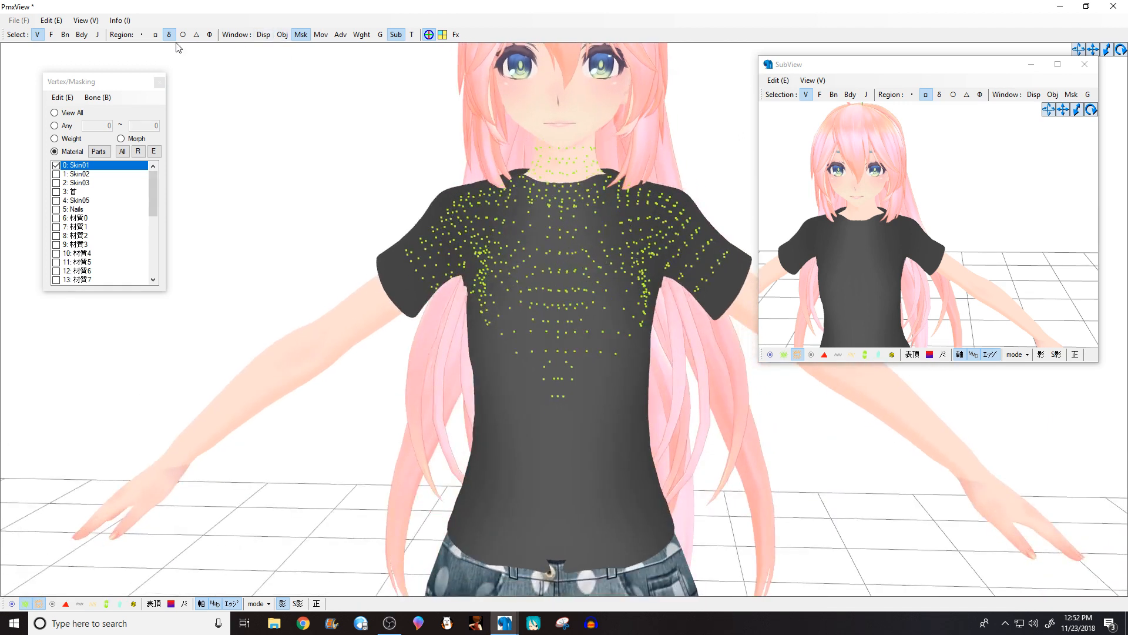
left_click(155, 34)
right_click_drag(452, 180, 451, 178)
left_click_drag(452, 177, 651, 422)
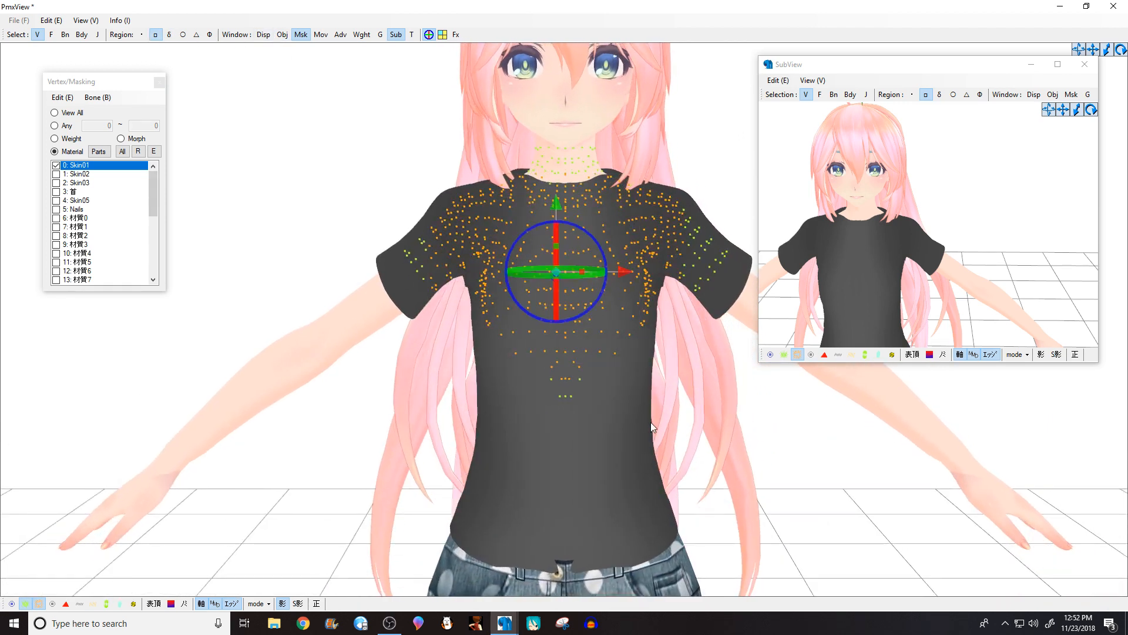
left_click(383, 481)
left_click_drag(318, 175, 777, 470)
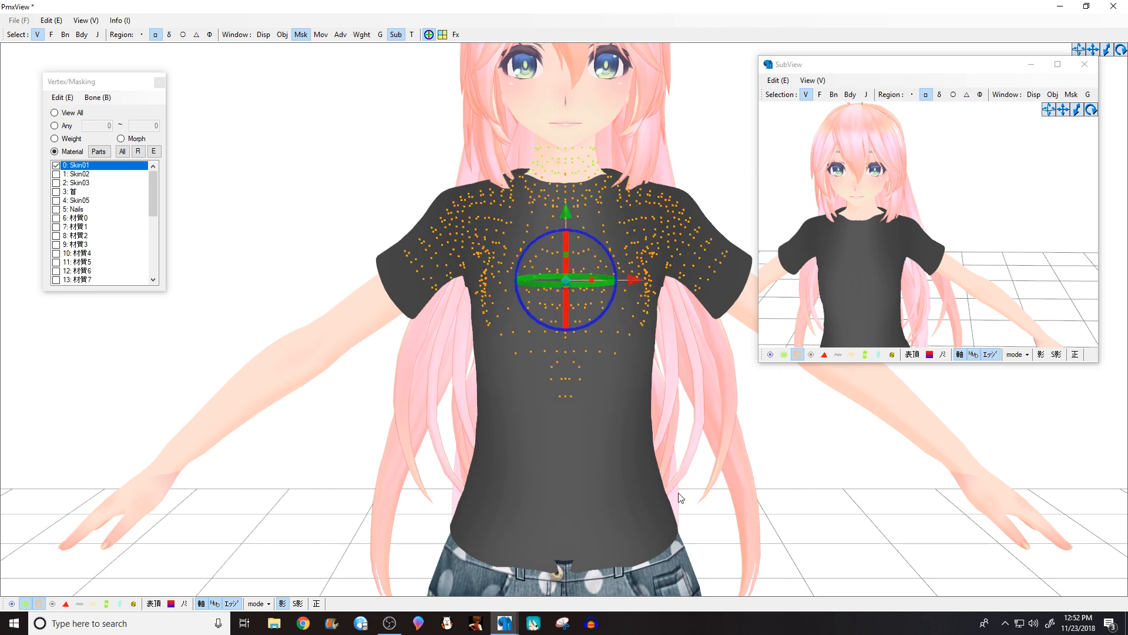
left_click(328, 177)
left_click_drag(345, 241, 858, 457)
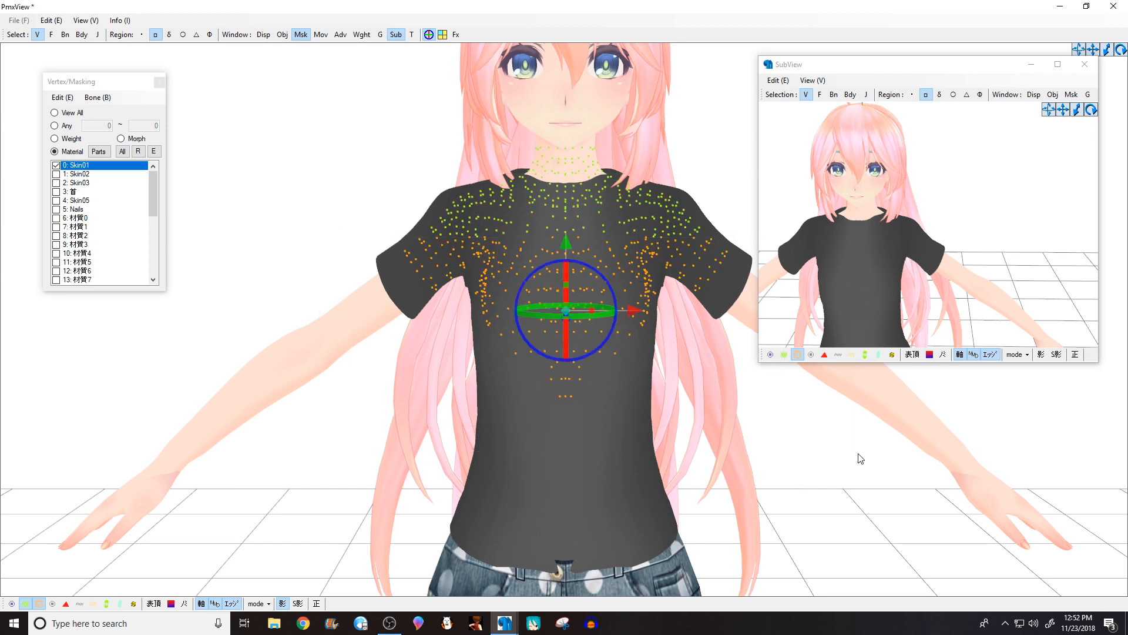
key("Delete")
left_click(610, 351)
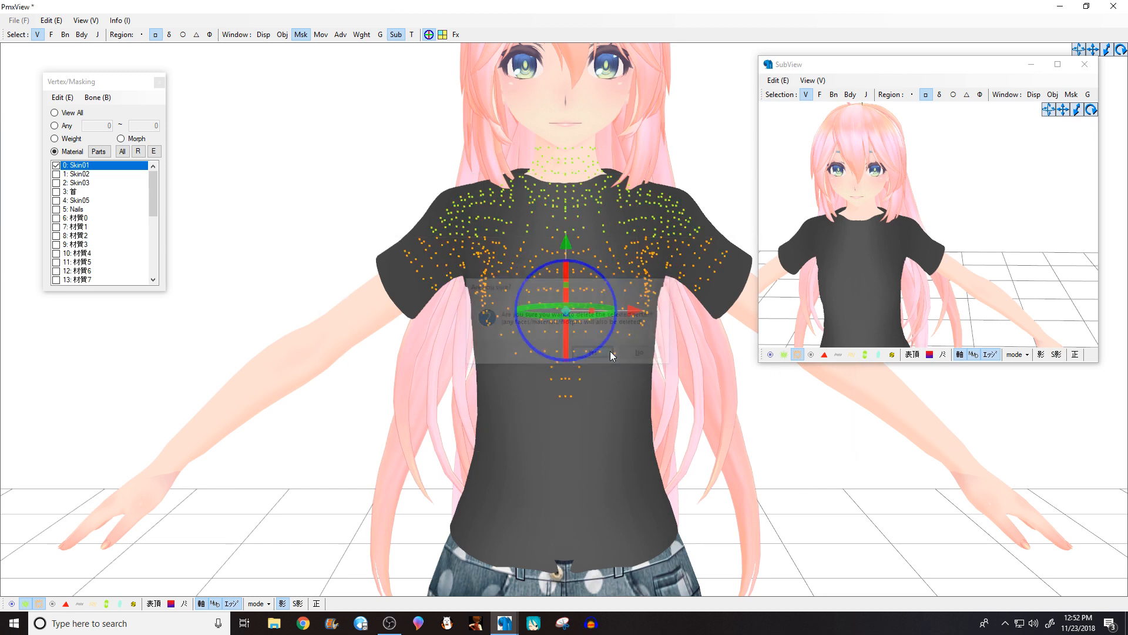
Step: Delete the Skin01 vertices on both shoulders beneath the shirt, keeping those around the neck and collar
scroll(652, 232, "up", 5)
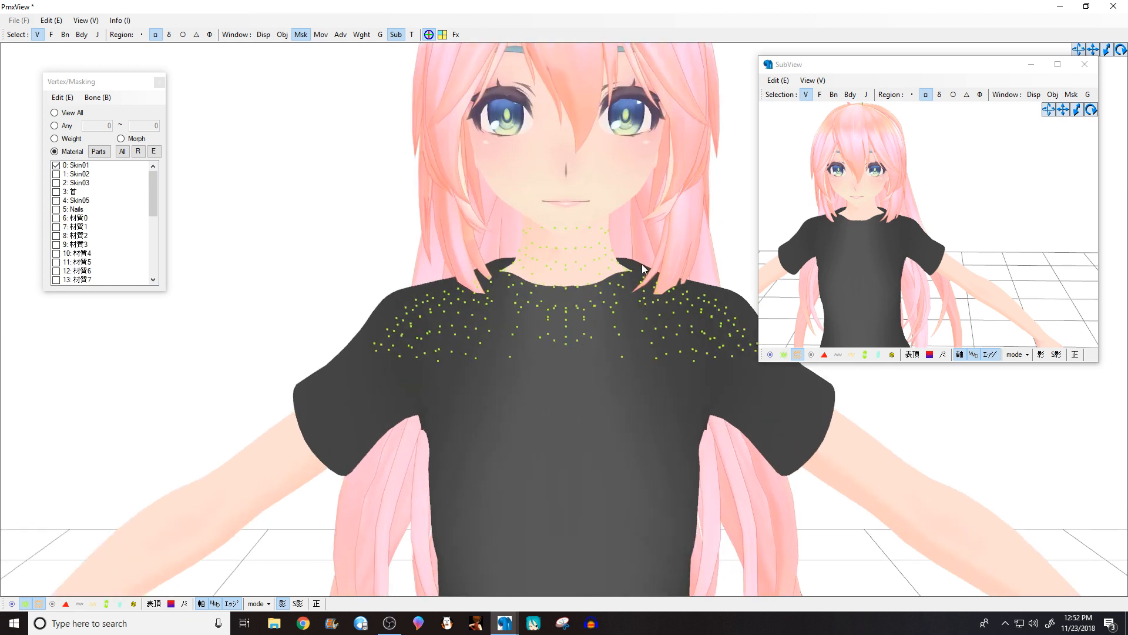
left_click_drag(643, 269, 804, 408)
key("Delete")
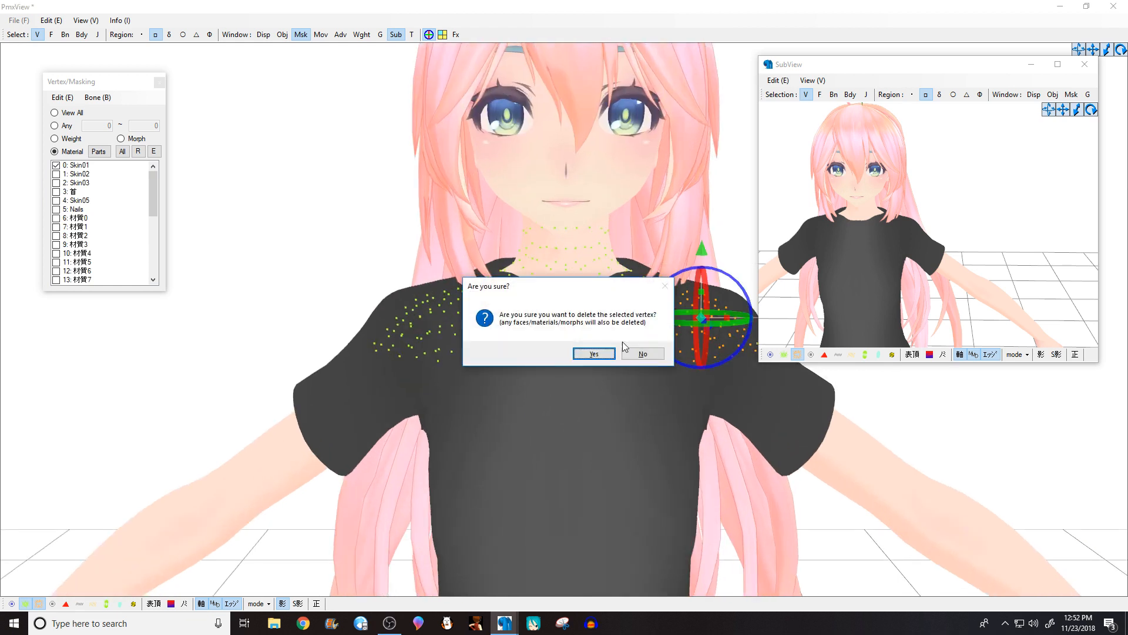
left_click(608, 352)
left_click_drag(320, 249, 501, 408)
key("Delete")
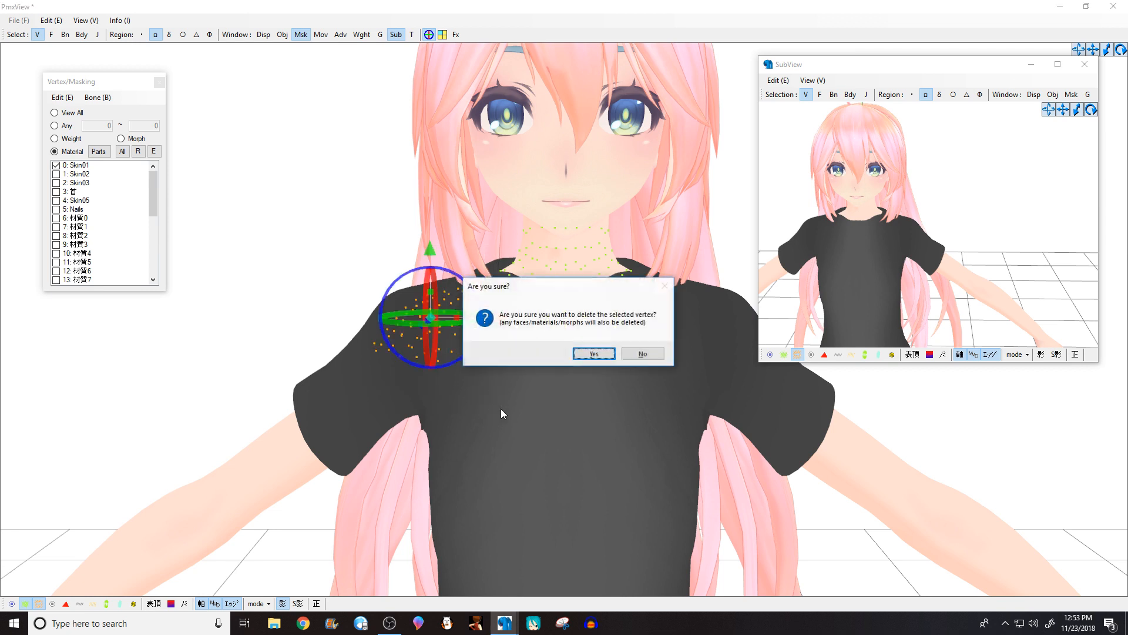
left_click(594, 355)
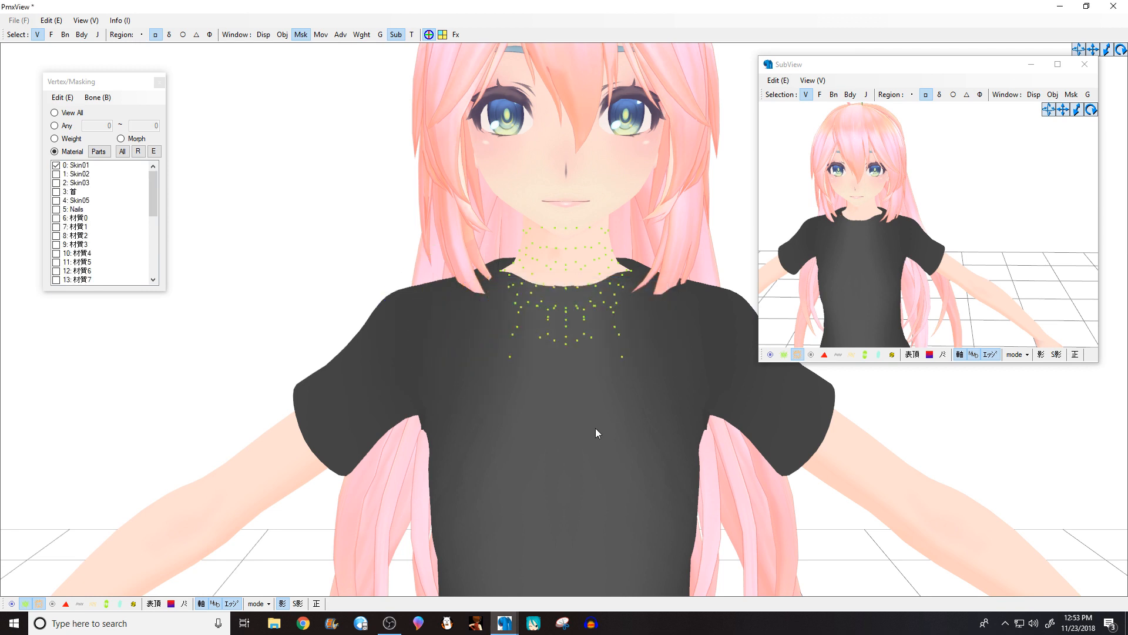
Step: Delete the remaining Skin01 vertices on the upper back and upper chest that lie below the shirt collar
right_click_drag(596, 432, 654, 322)
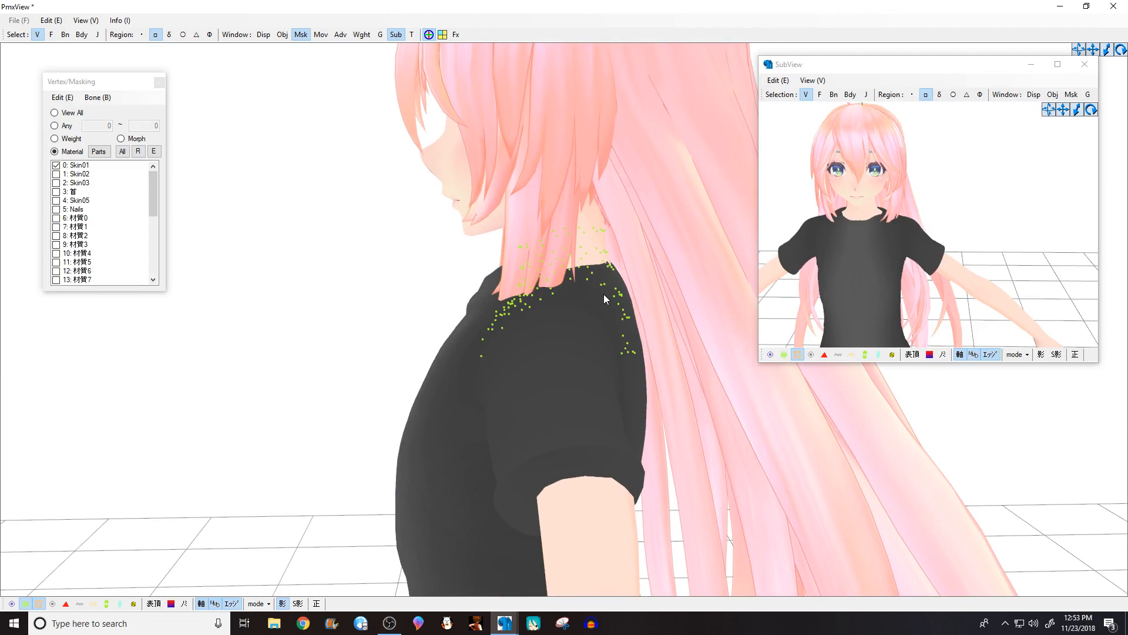
left_click_drag(605, 298, 671, 392)
key("Delete")
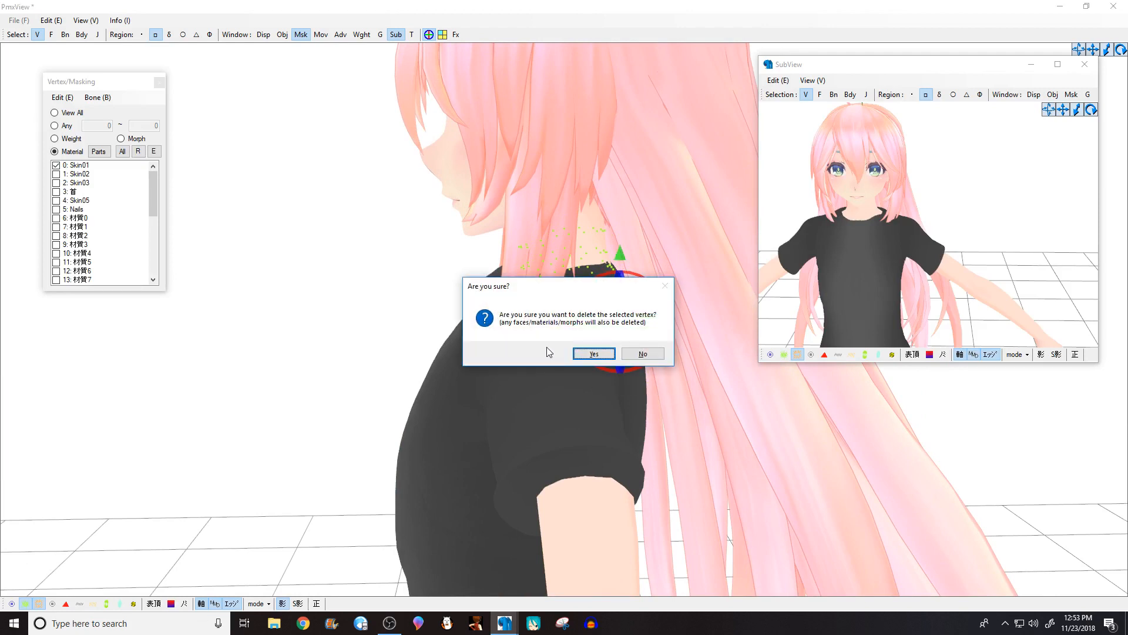
left_click(594, 354)
right_click_drag(558, 423, 538, 344)
left_click_drag(511, 299, 655, 363)
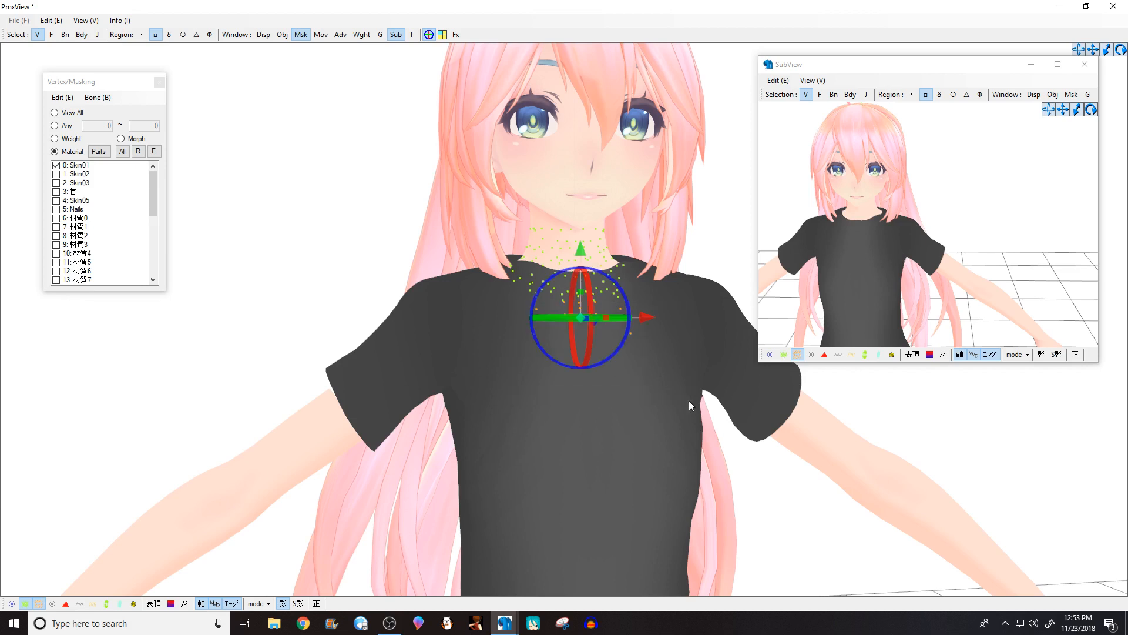
key("Delete")
left_click(605, 359)
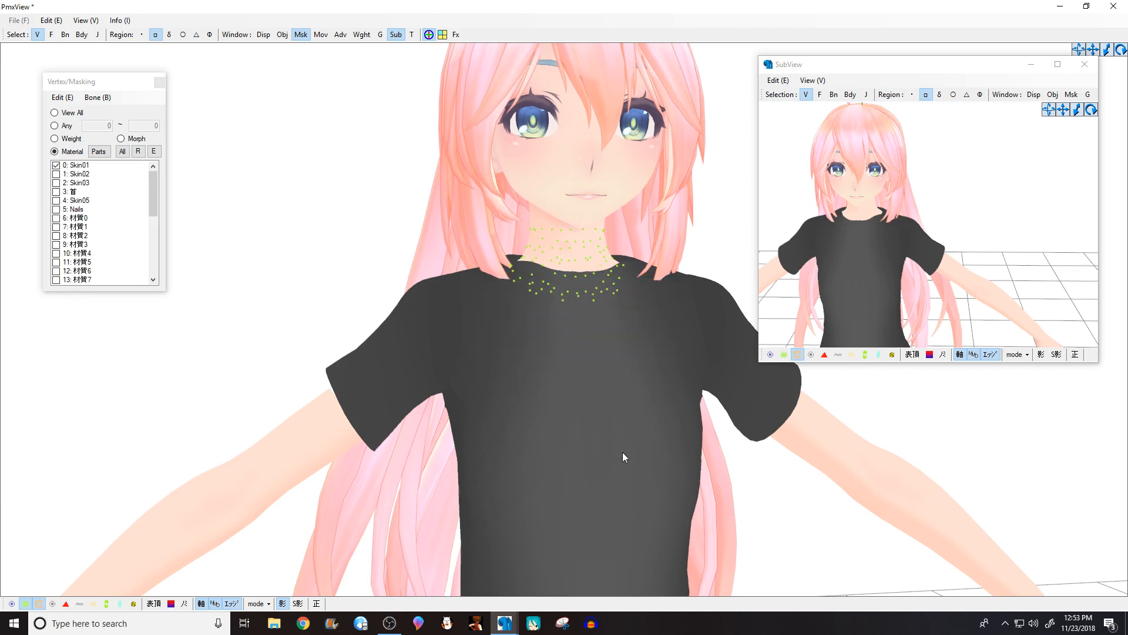
Step: Enable all materials in the vertex mask, hide the vertex display, and close the masking and SubView windows
key("r")
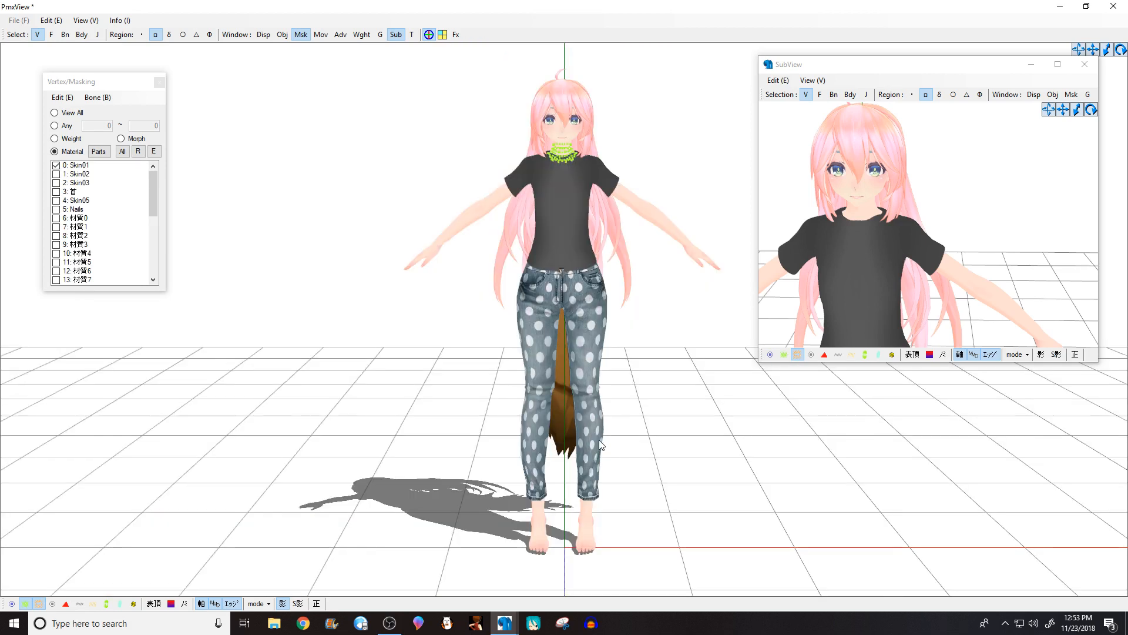
right_click(91, 166)
left_click(142, 246)
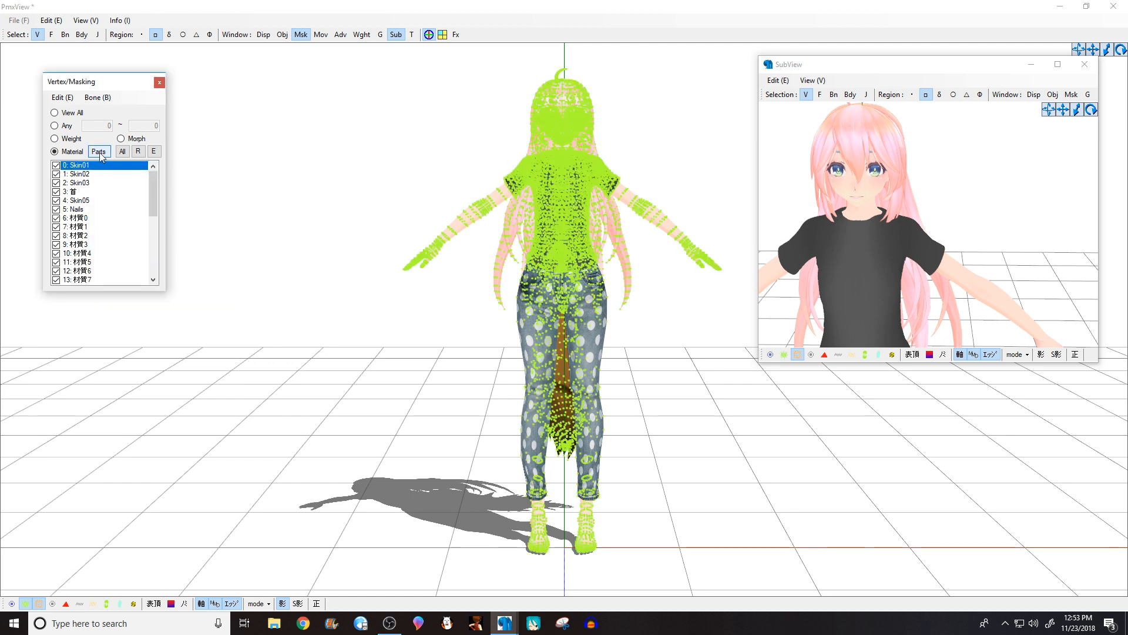
left_click(160, 82)
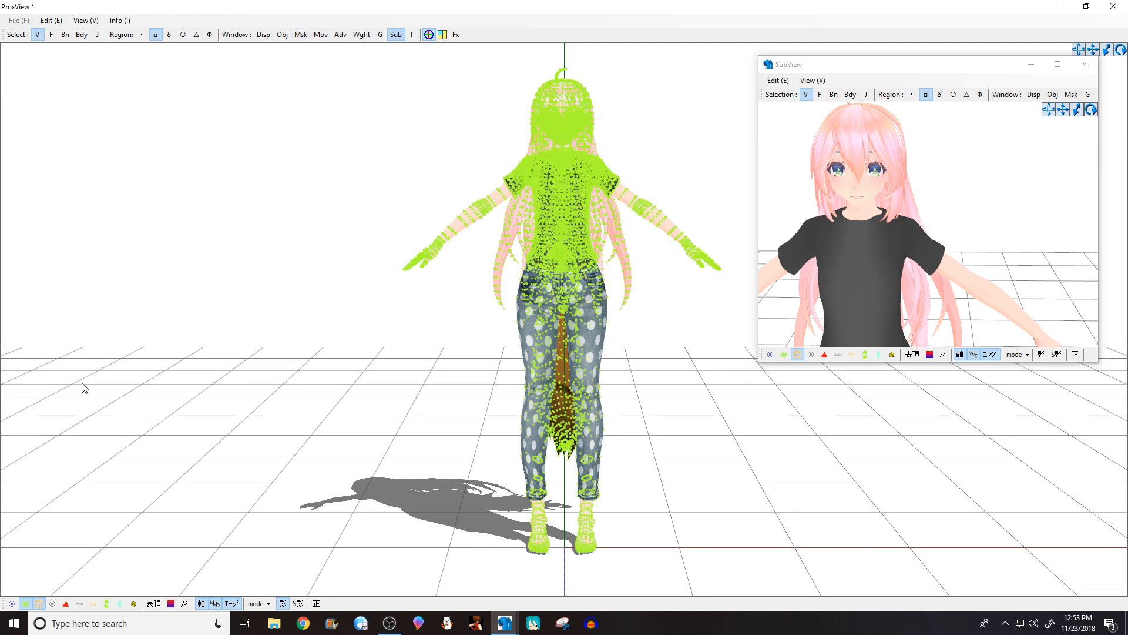
left_click(26, 604)
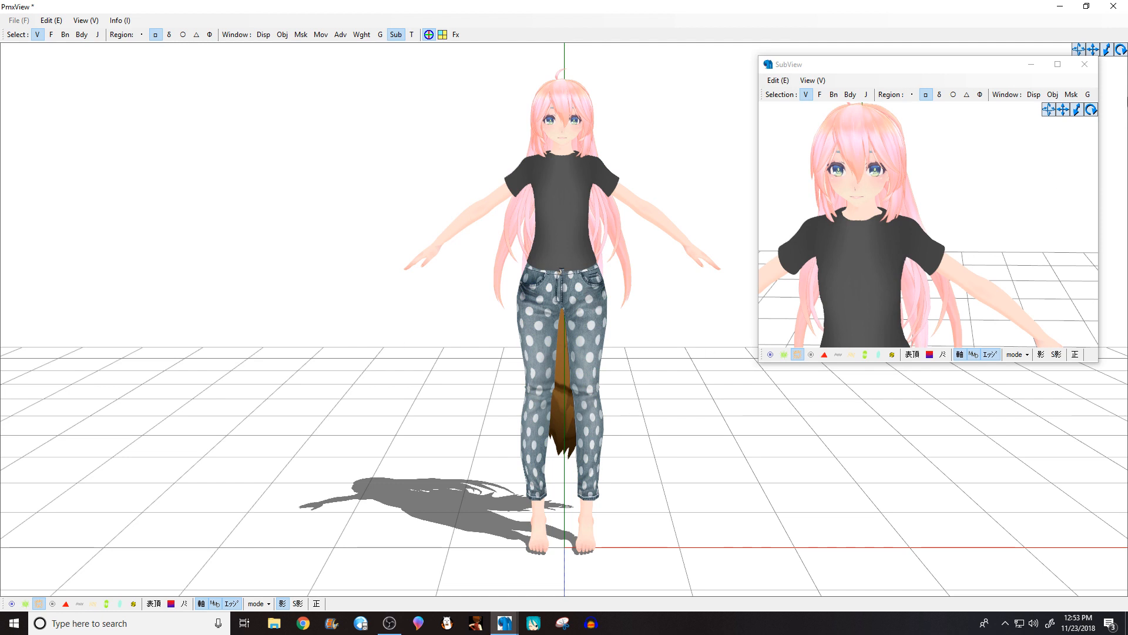
left_click(1084, 64)
Step: Frame the waist and isolate the unnamed shirt material 18 with the vertex mask
scroll(538, 251, "up", 2)
scroll(537, 246, "up", 1)
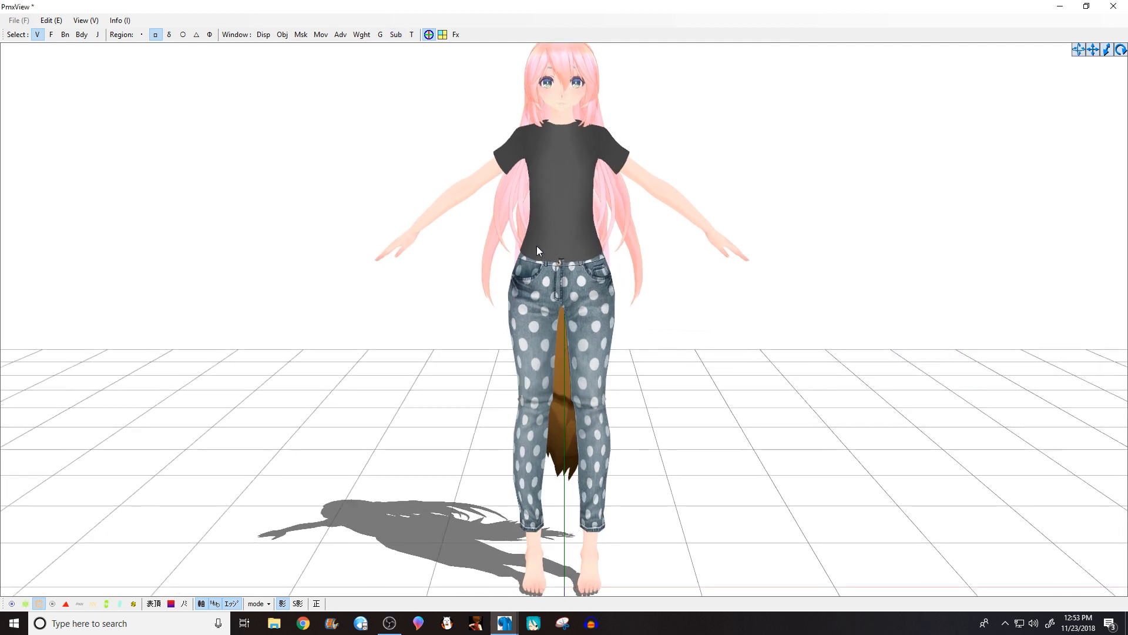
scroll(538, 247, "down", 2)
scroll(613, 232, "up", 8)
scroll(605, 221, "up", 3)
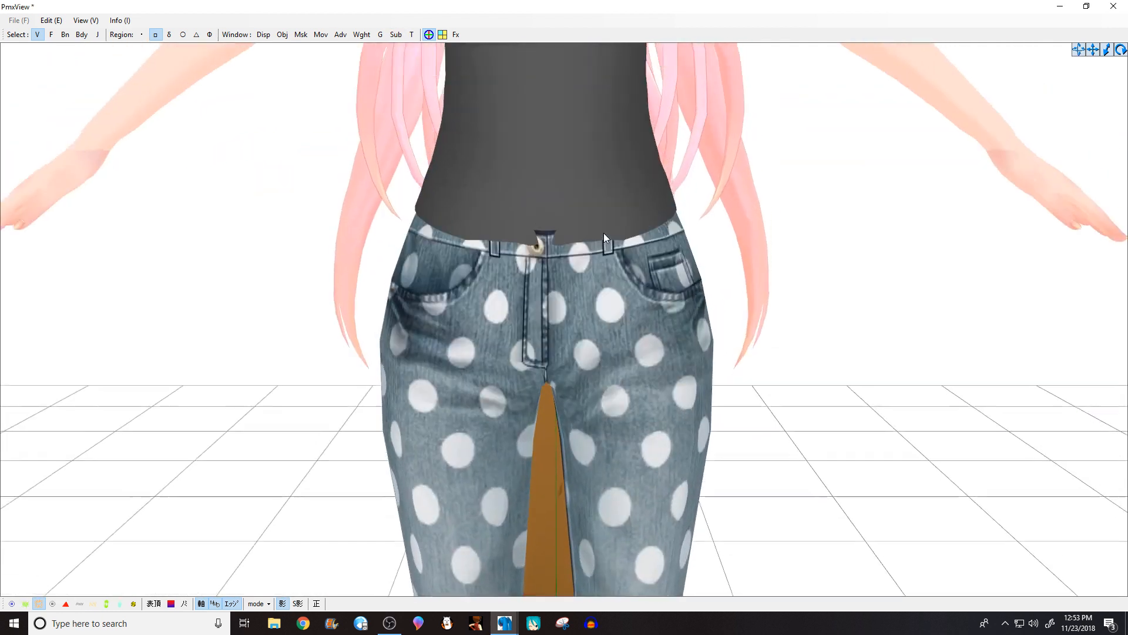
left_click(303, 36)
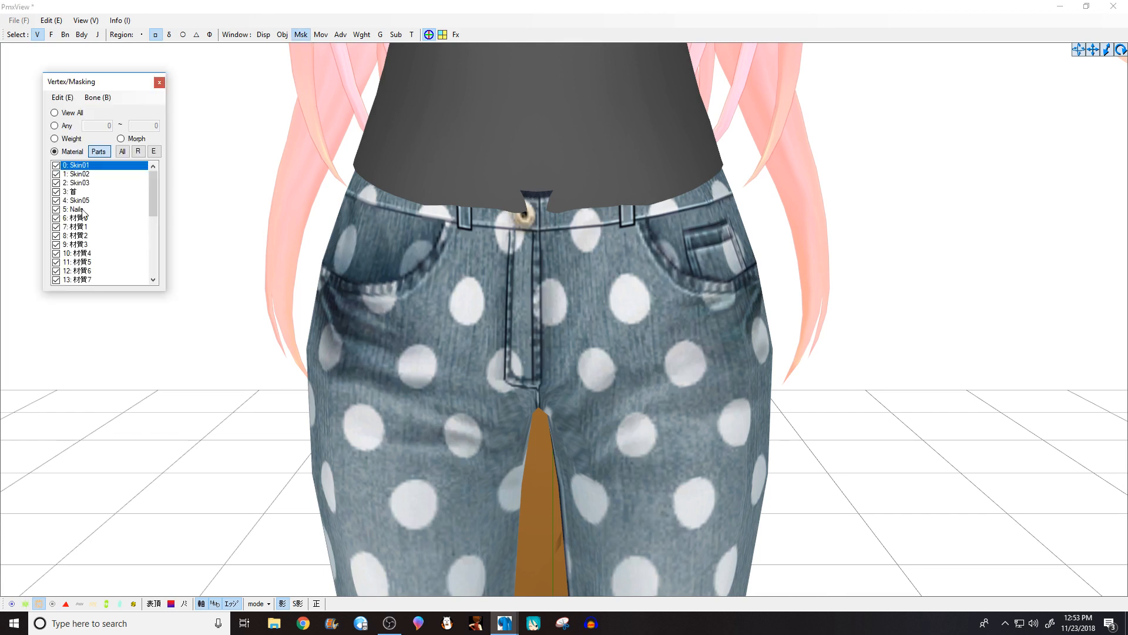
right_click(61, 198)
left_click(117, 293)
scroll(97, 223, "down", 4)
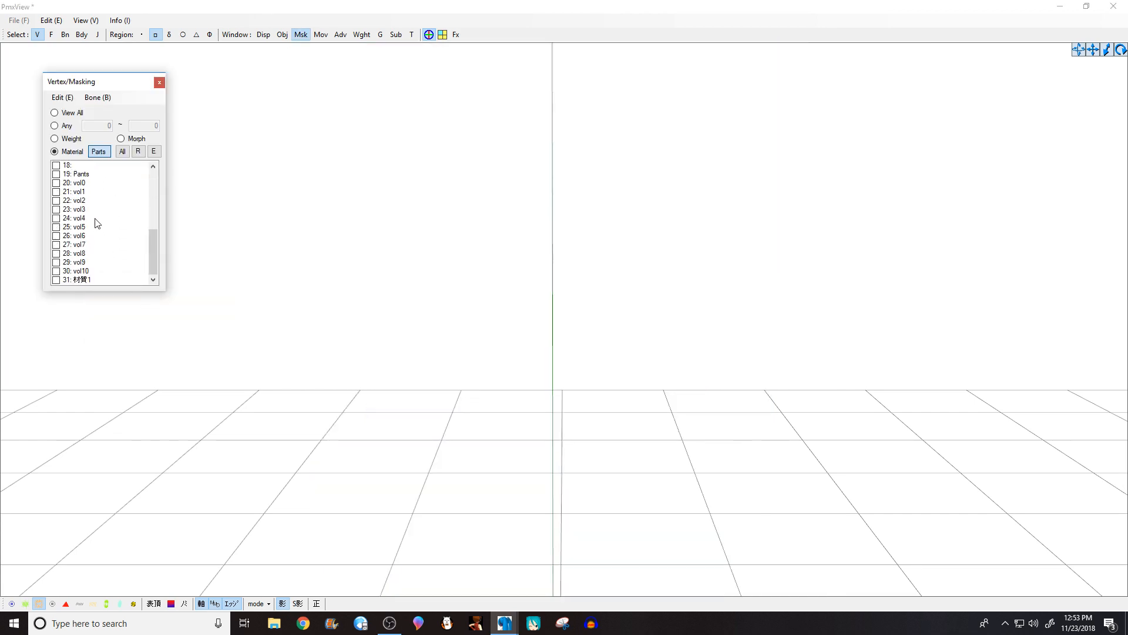
left_click(86, 178)
left_click(82, 165)
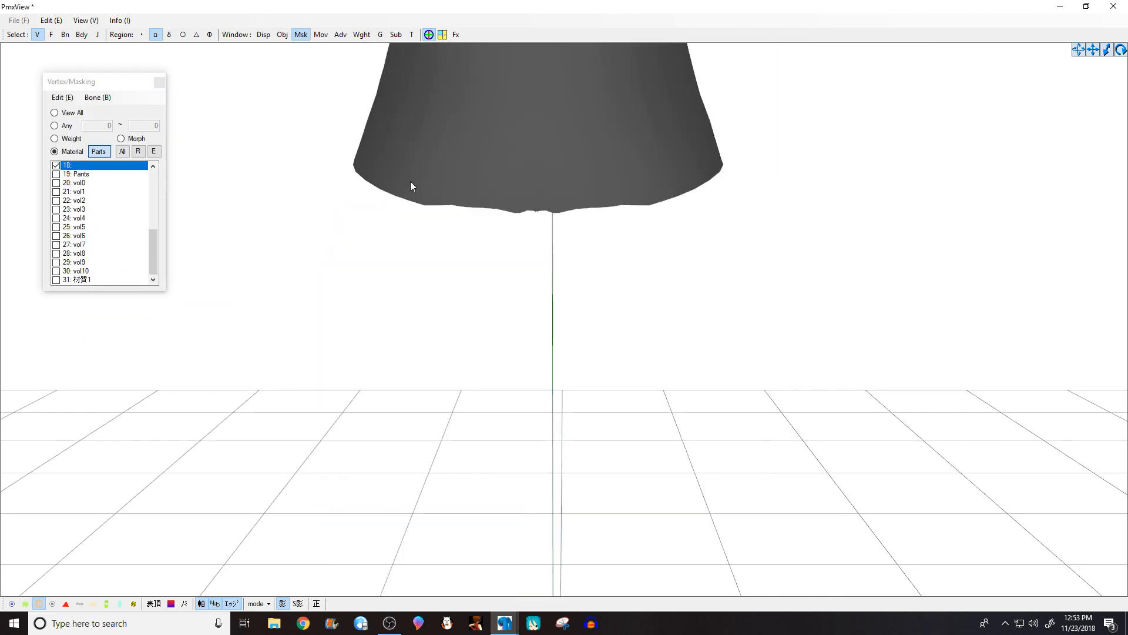
Step: Frame the waist in the SubView and pull the vertices at the centre of the shirt's front hem forward over the jeans
left_click(395, 34)
scroll(845, 202, "up", 5)
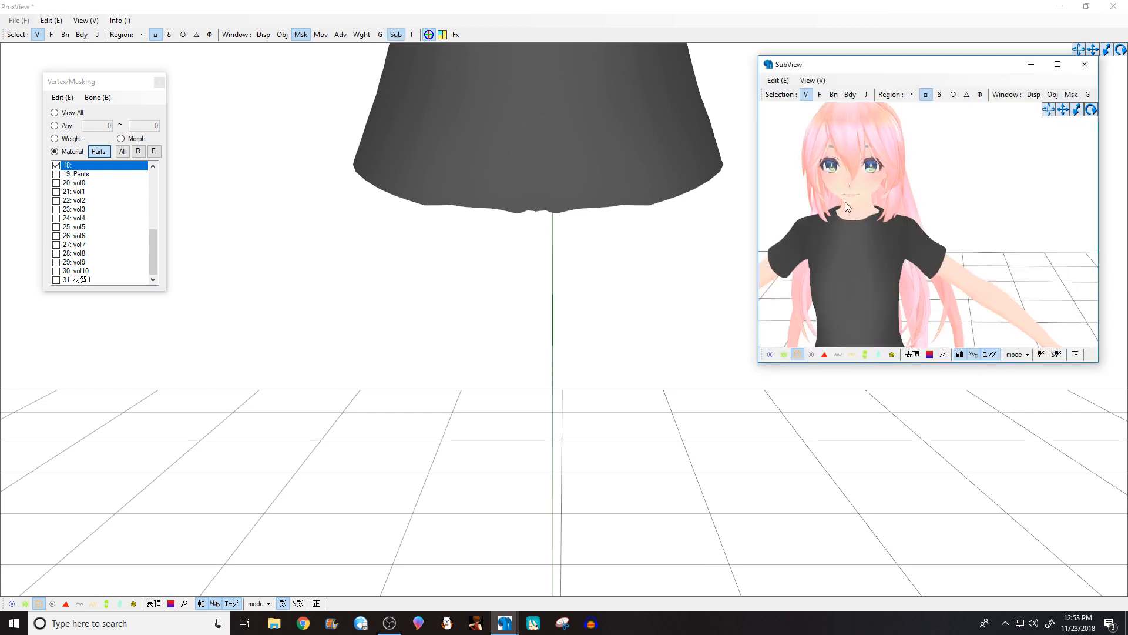
scroll(863, 155, "up", 3)
scroll(529, 200, "up", 3)
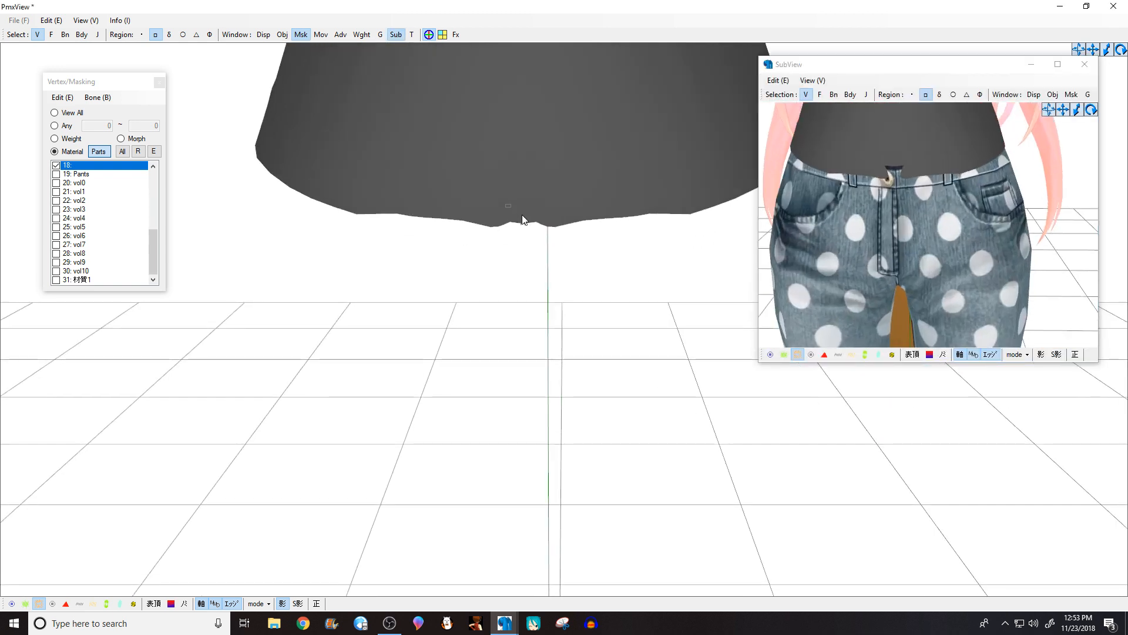
left_click_drag(522, 216, 579, 248)
right_click_drag(612, 281, 548, 272)
left_click_drag(392, 191, 377, 200)
left_click(479, 299)
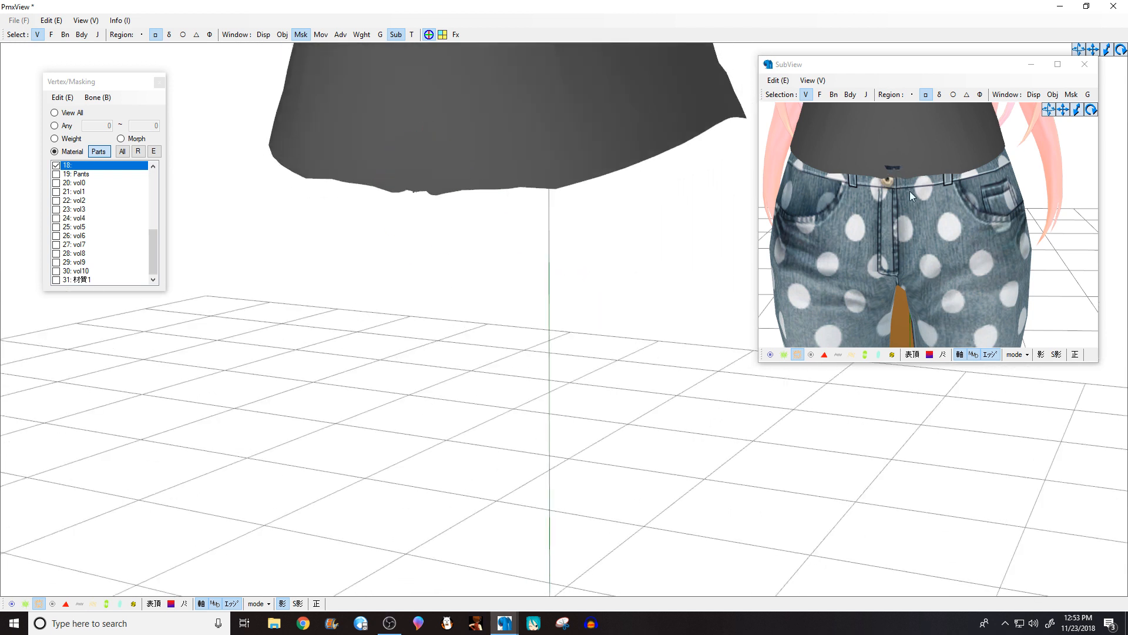
Step: Isolate the Pants material and shrink the top edge of the jeans' waistband from front to back
left_click(69, 174)
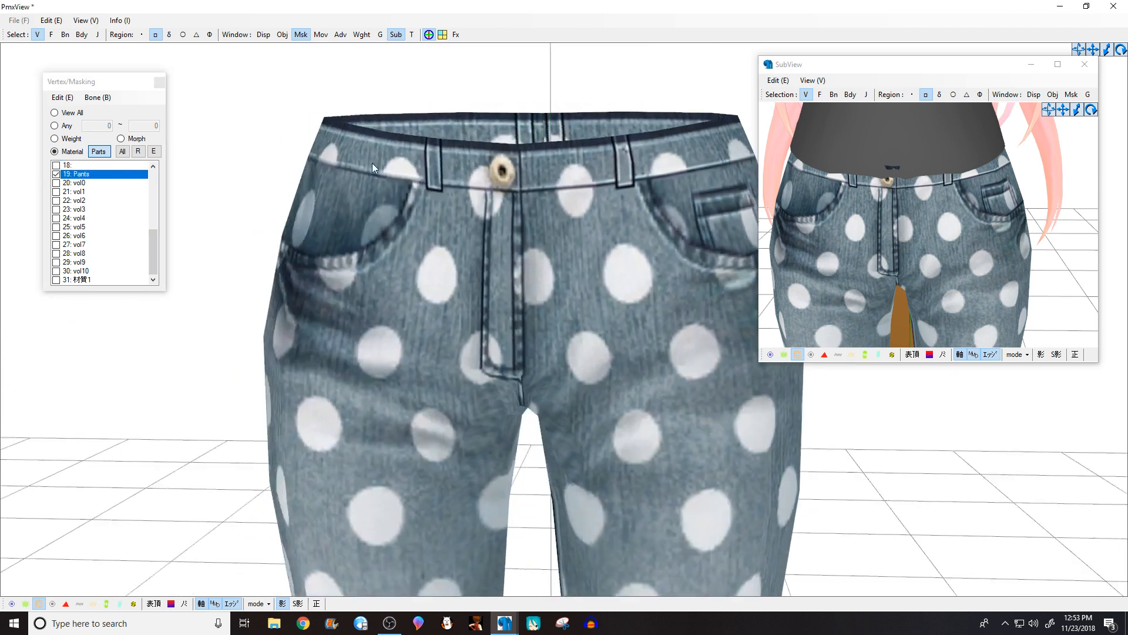
scroll(379, 163, "down", 1)
mouse_move(332, 110)
left_mouse_down()
mouse_move(658, 146)
mouse_move(754, 144)
mouse_move(729, 152)
left_mouse_up()
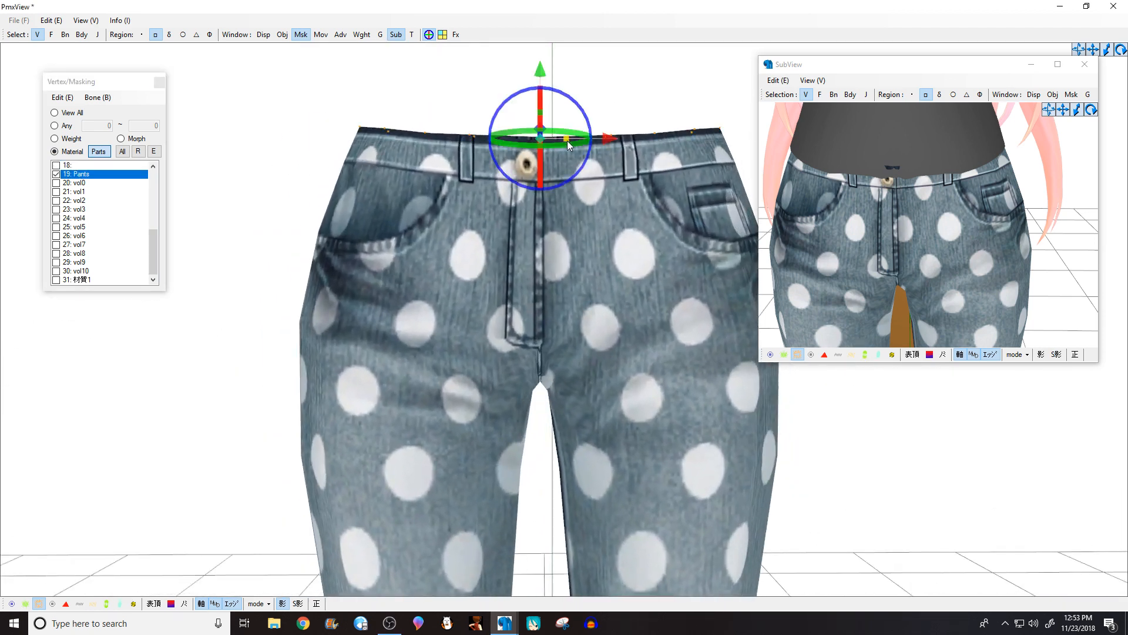
right_click_drag(567, 140, 551, 207)
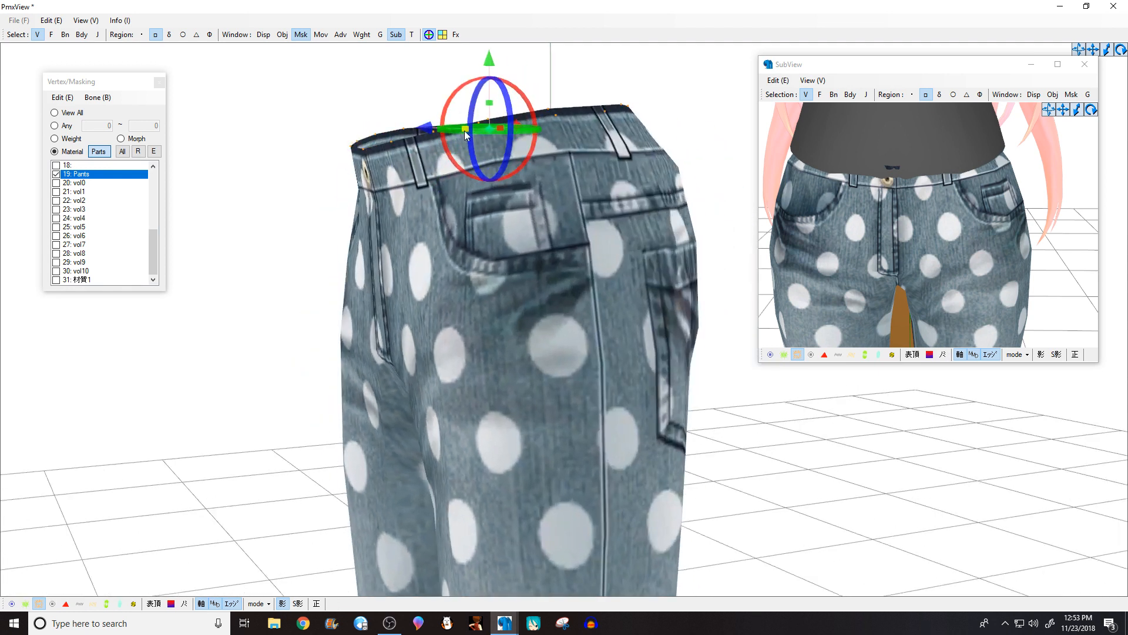
left_click_drag(464, 128, 452, 129)
left_click(757, 456)
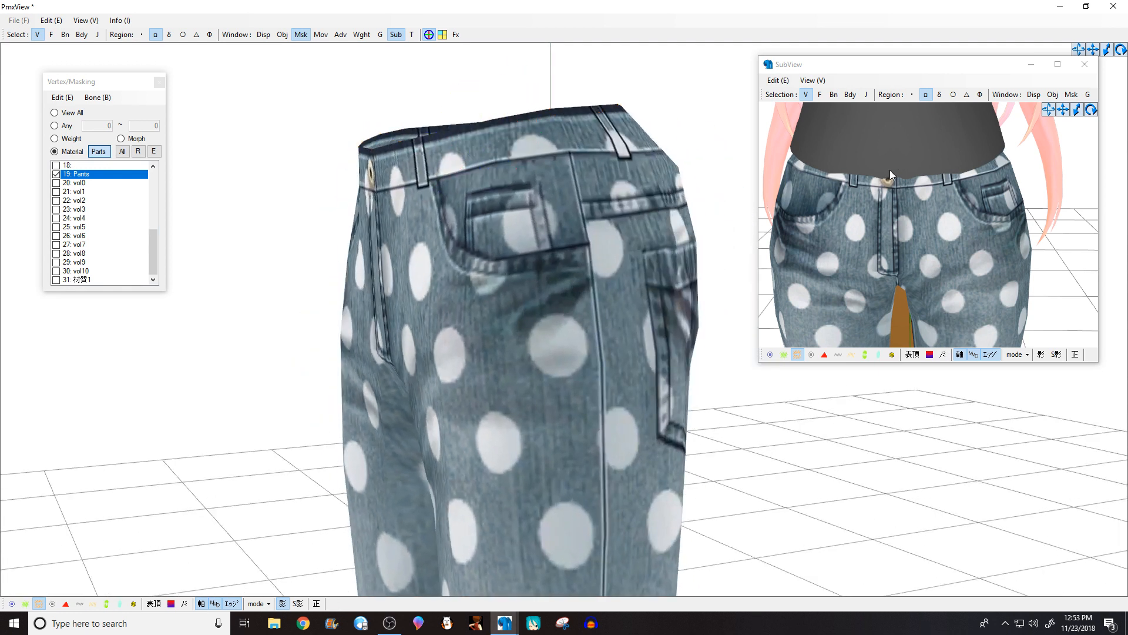
Step: Reset both the main view and the SubView, and display all materials of the model again
left_click(890, 170)
key("r")
left_click(719, 419)
key("r")
scroll(864, 268, "up", 5)
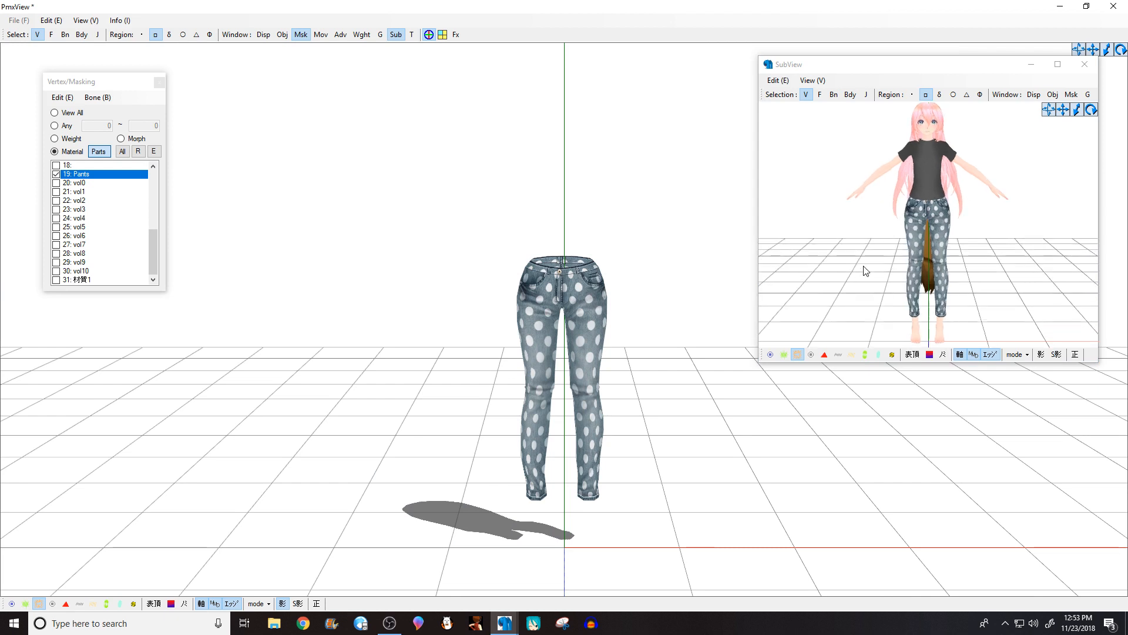
scroll(866, 259, "down", 5)
left_click(858, 259)
key("r")
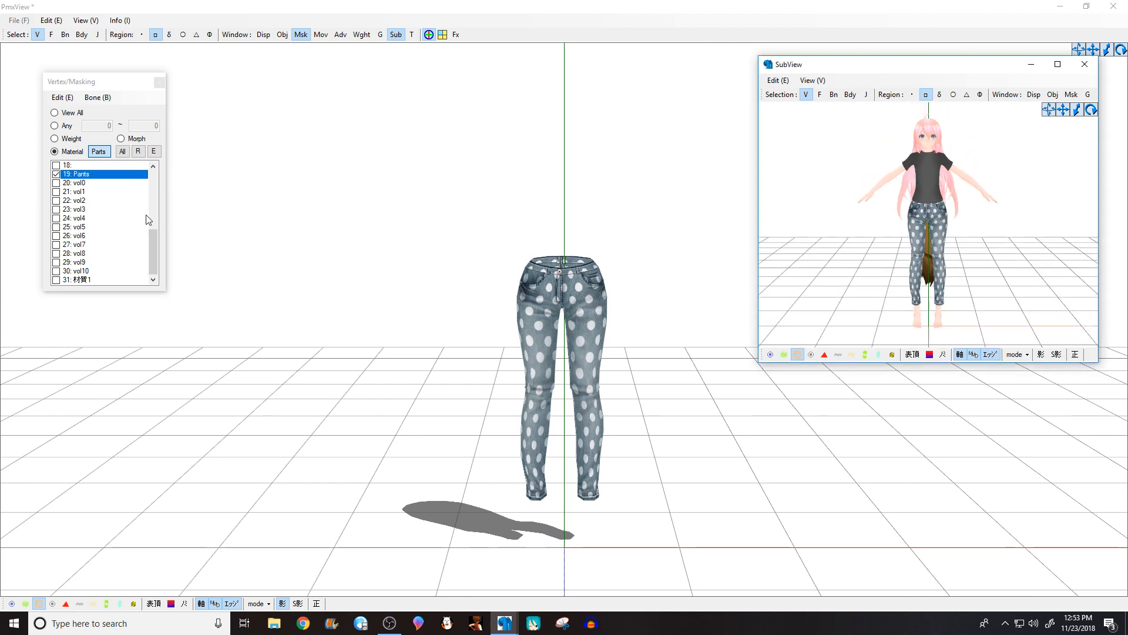
right_click(67, 178)
left_click(176, 266)
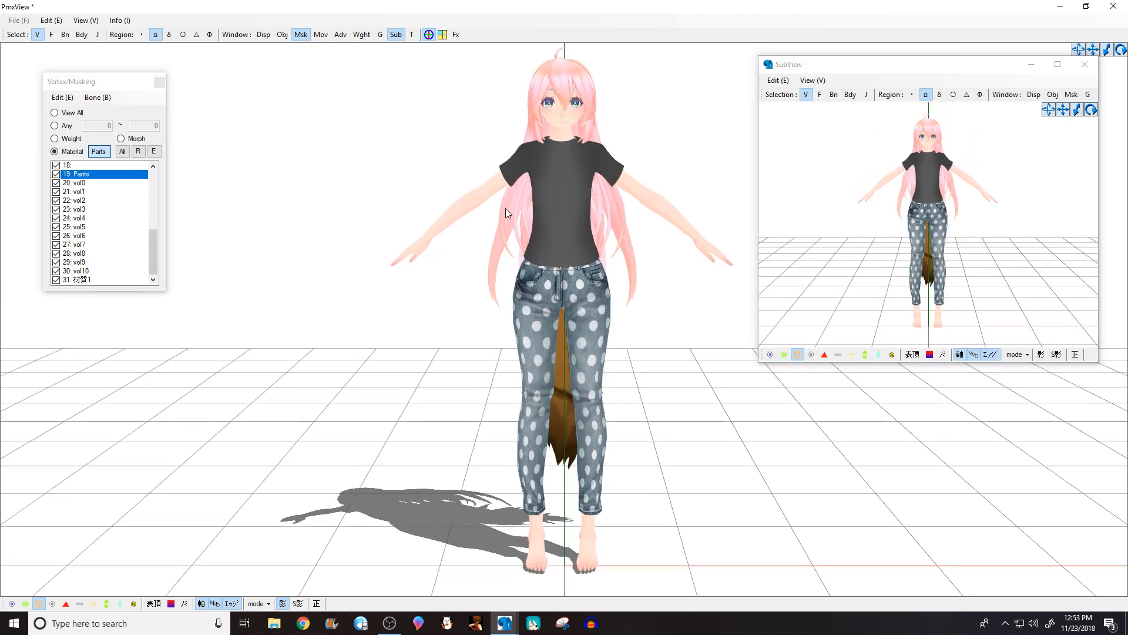
Step: Frame the face, select eye material 11 (材質5) in the editor's material list and open its texture for viewing
scroll(506, 211, "up", 10)
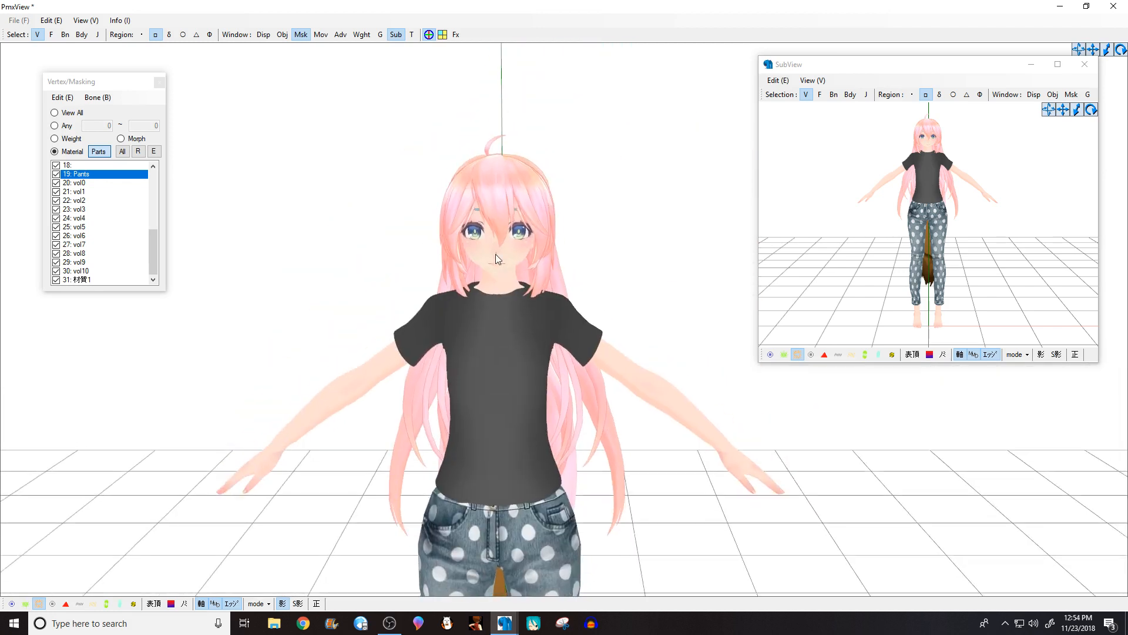
middle_click_drag(495, 254, 481, 591)
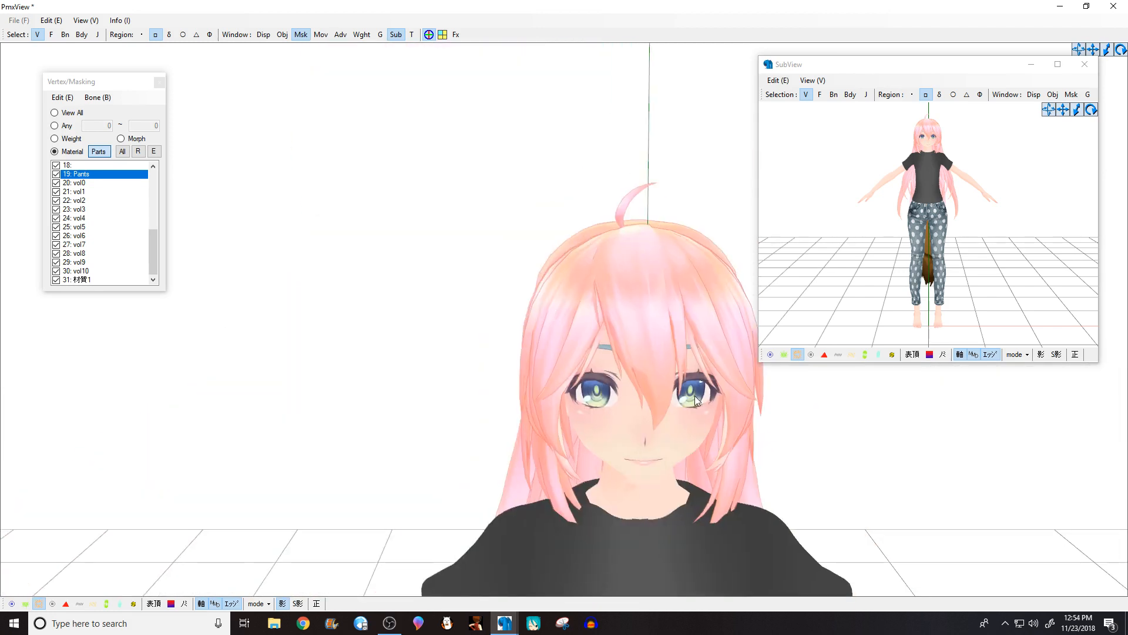
middle_click_drag(695, 397, 518, 429)
mouse_move(504, 623)
left_click(450, 577)
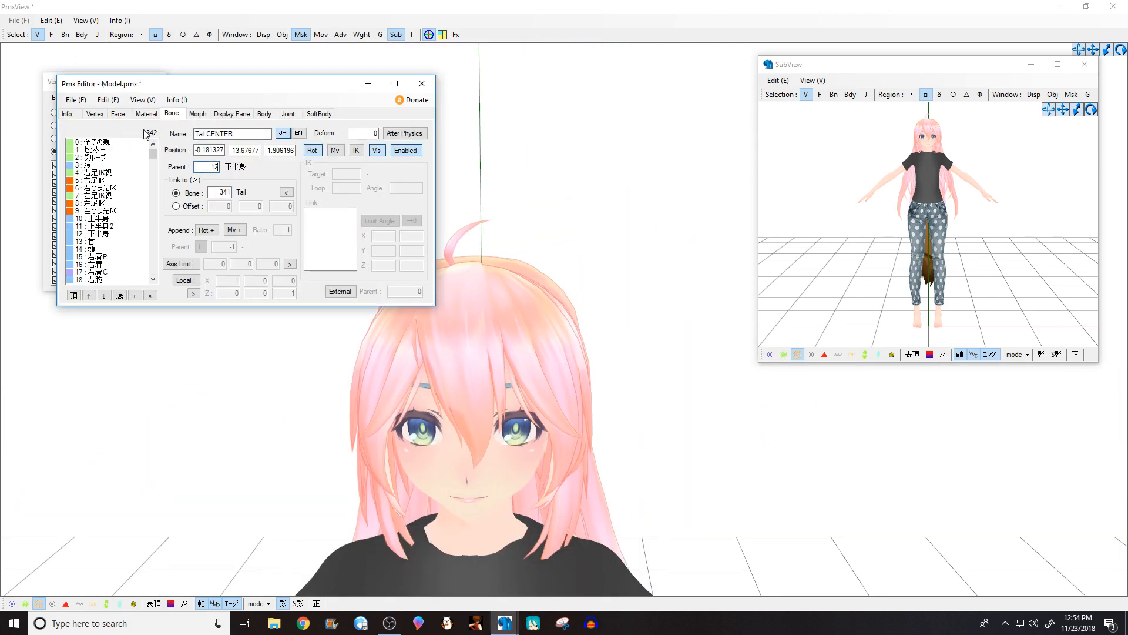
left_click(146, 114)
scroll(117, 211, "down", 3)
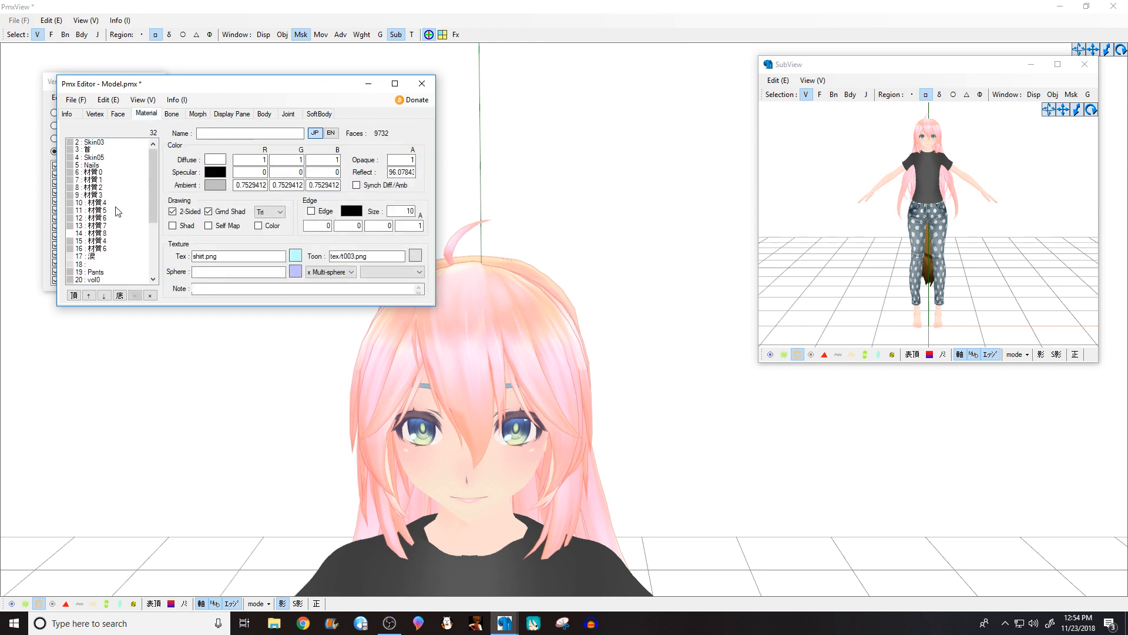
scroll(118, 211, "up", 1)
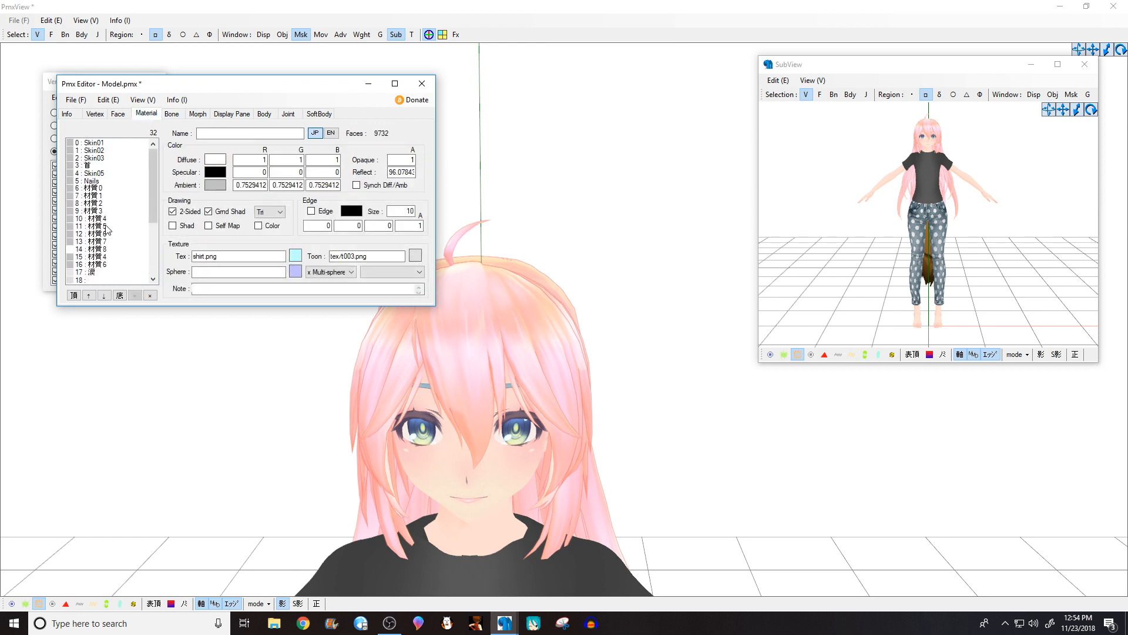
left_click(112, 227)
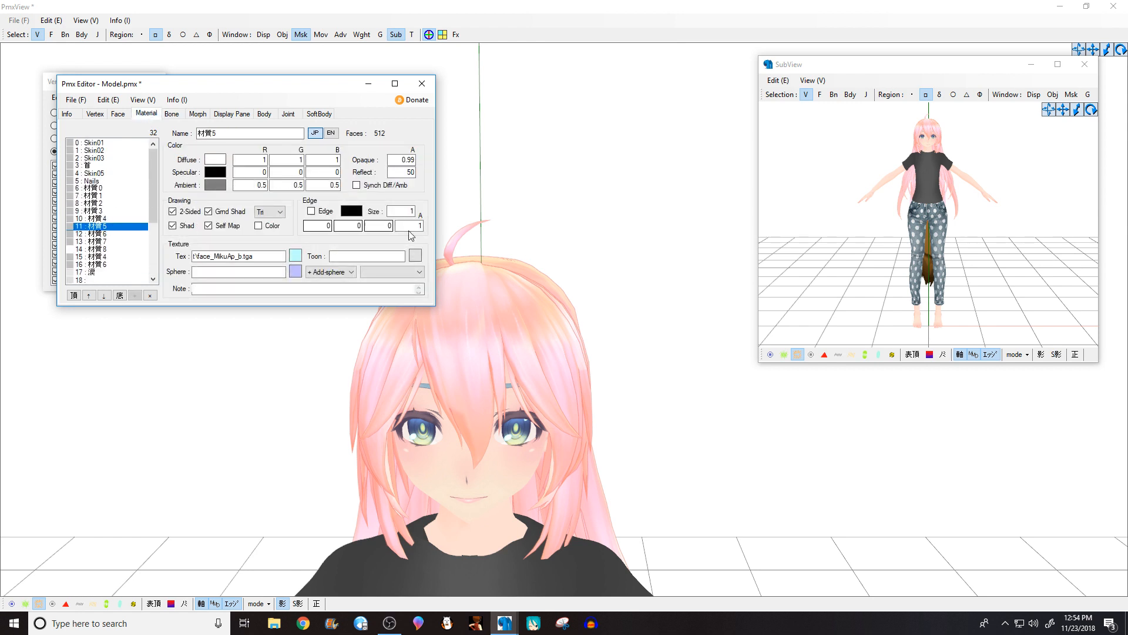
left_click(1085, 64)
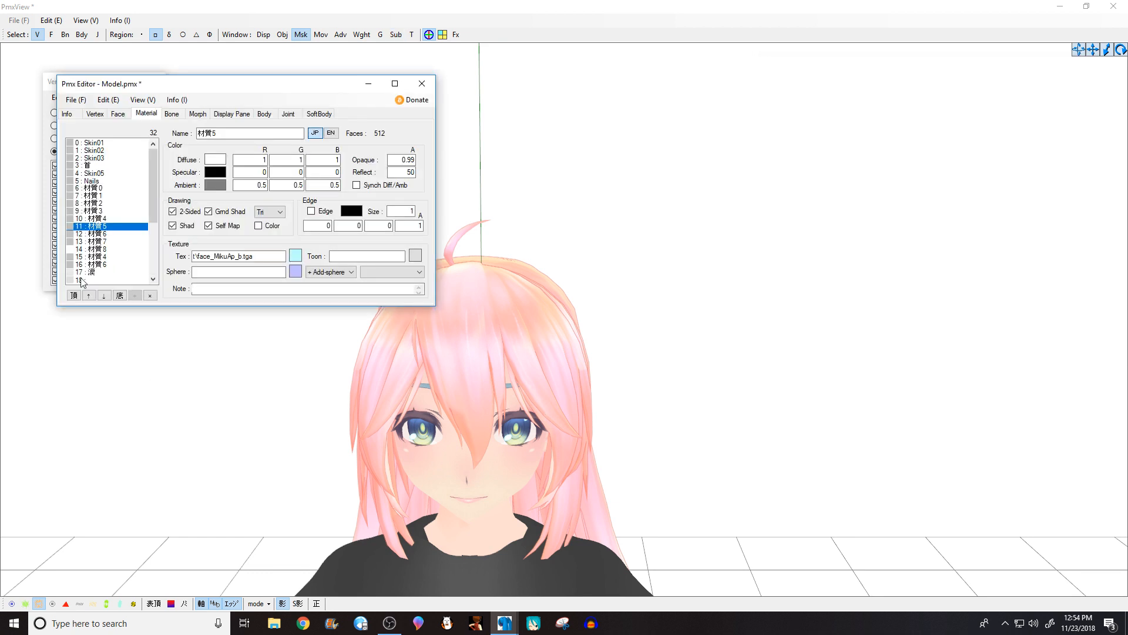
left_click(295, 255)
Step: Replace the eye material's texture with the TDA Eye Edit Green image and accept the change
left_click(51, 56)
left_click(73, 69)
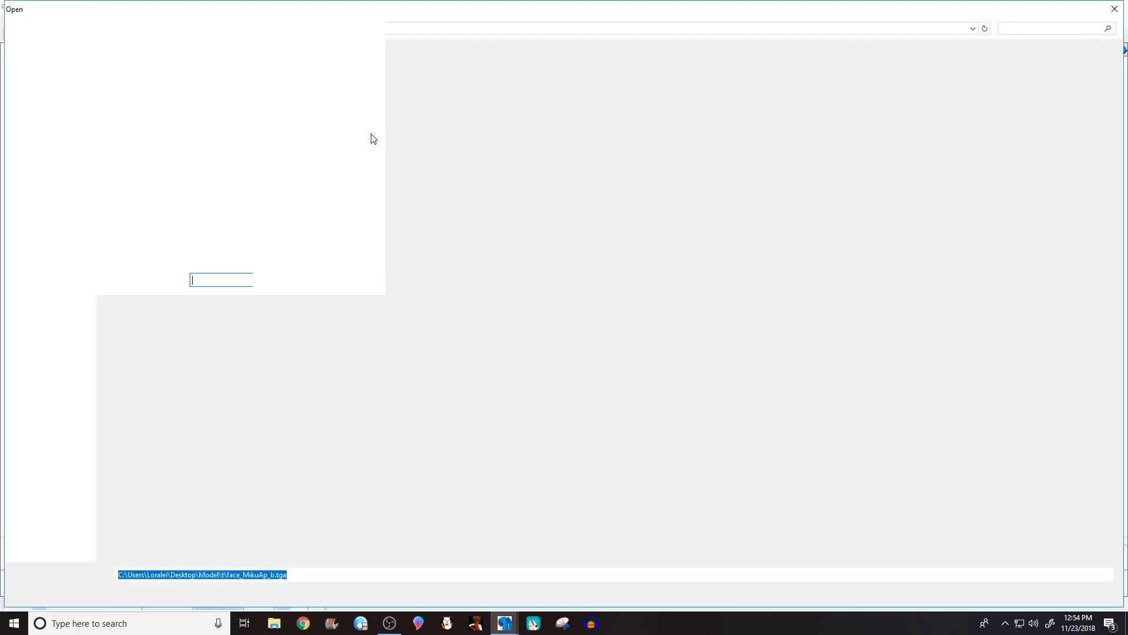
double_click(431, 163)
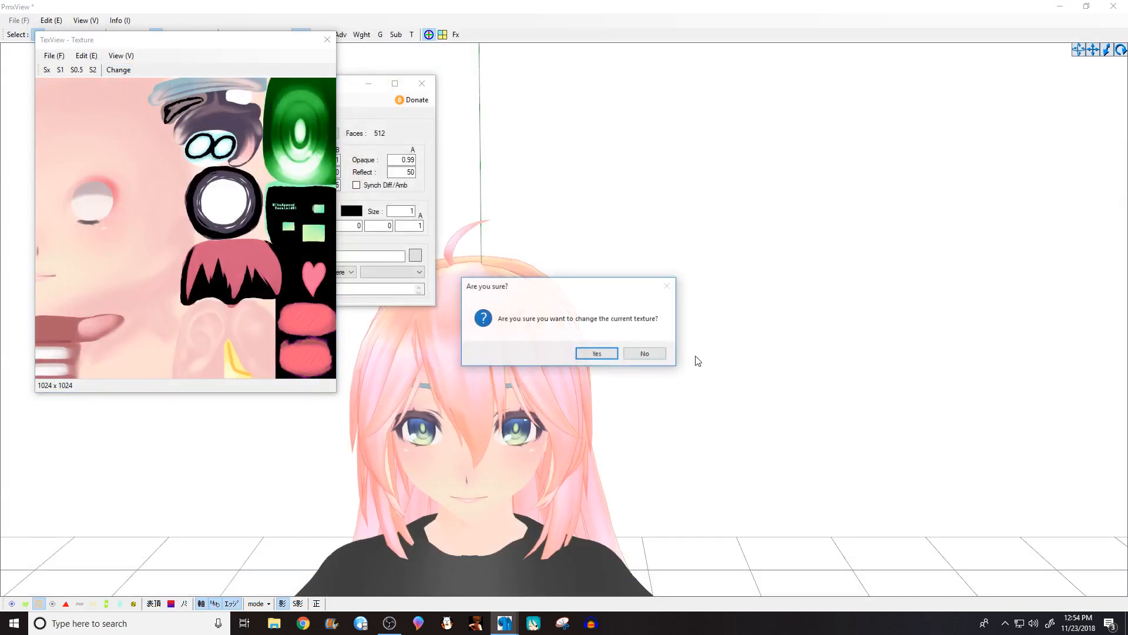
left_click(594, 350)
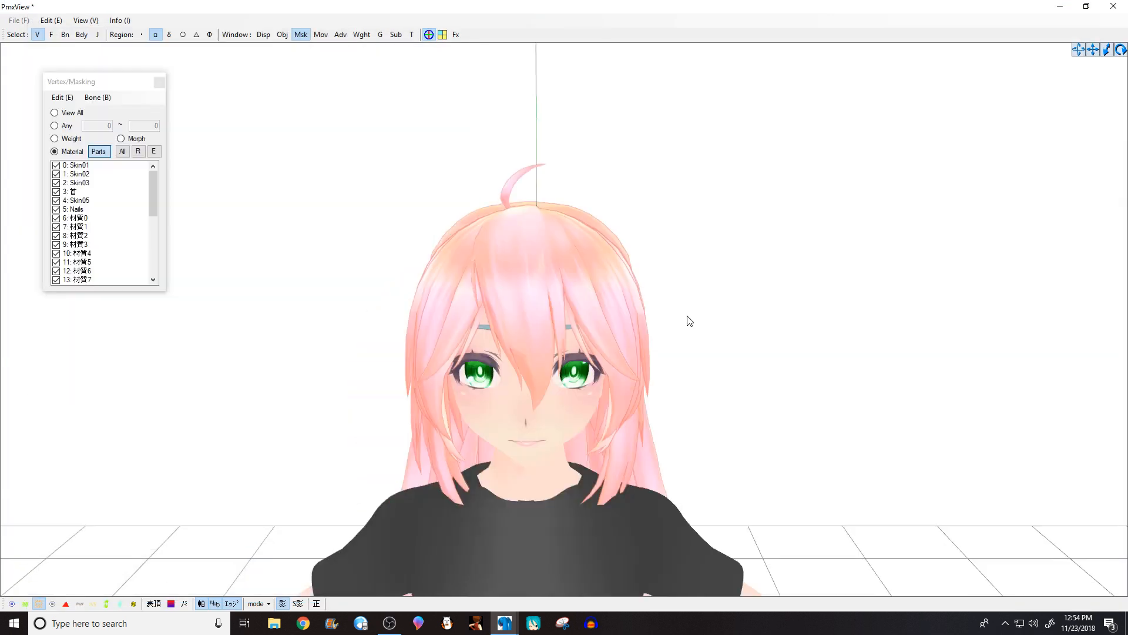
scroll(686, 314, "up", 6)
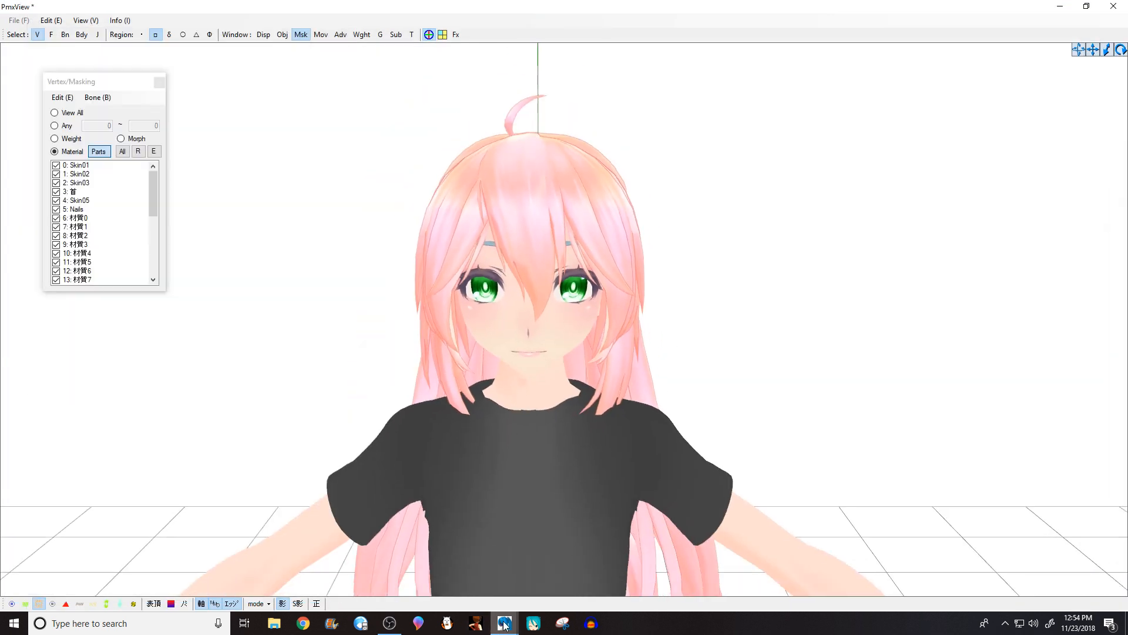
Step: Replace the eye material's texture with the red eye image from the Model folder and accept the change
mouse_move(506, 620)
left_click(435, 564)
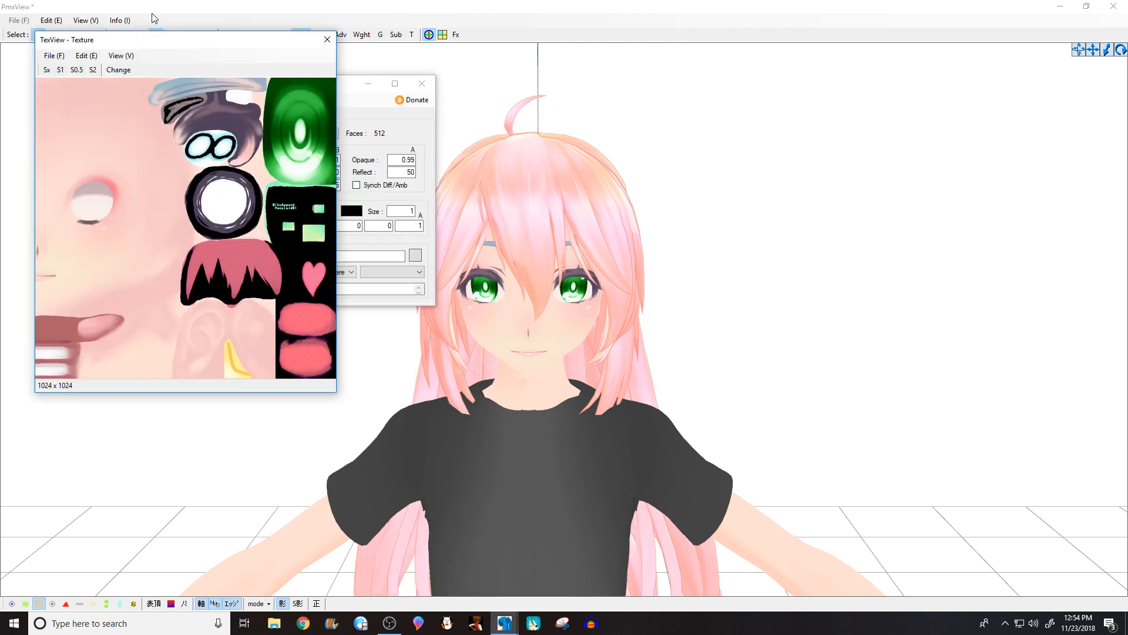
left_click(53, 55)
left_click(64, 69)
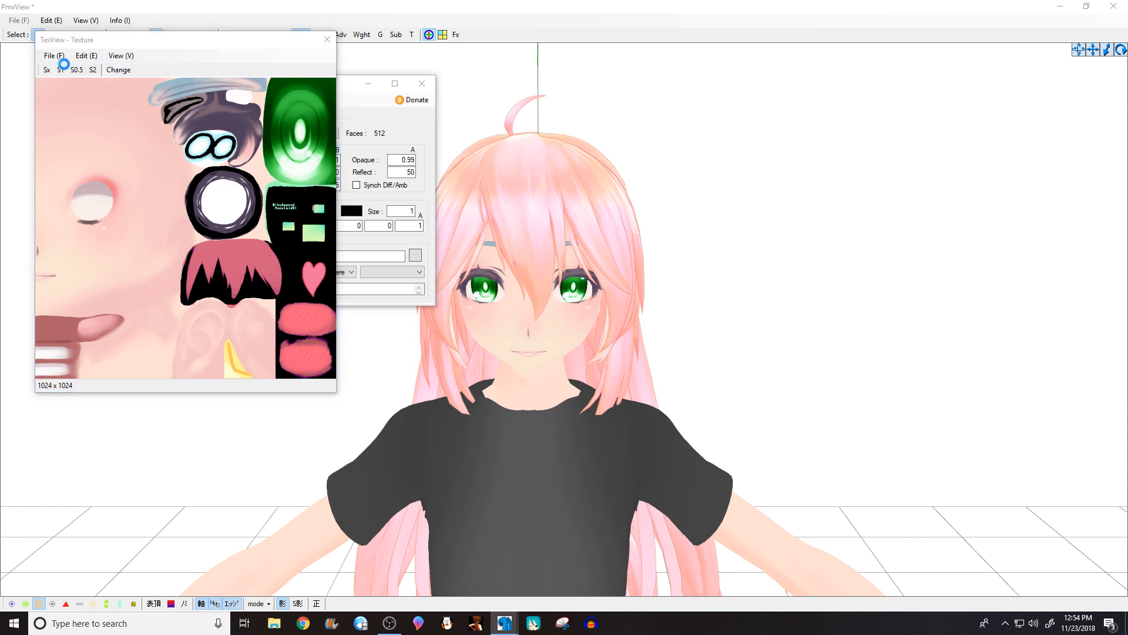
left_click(147, 173)
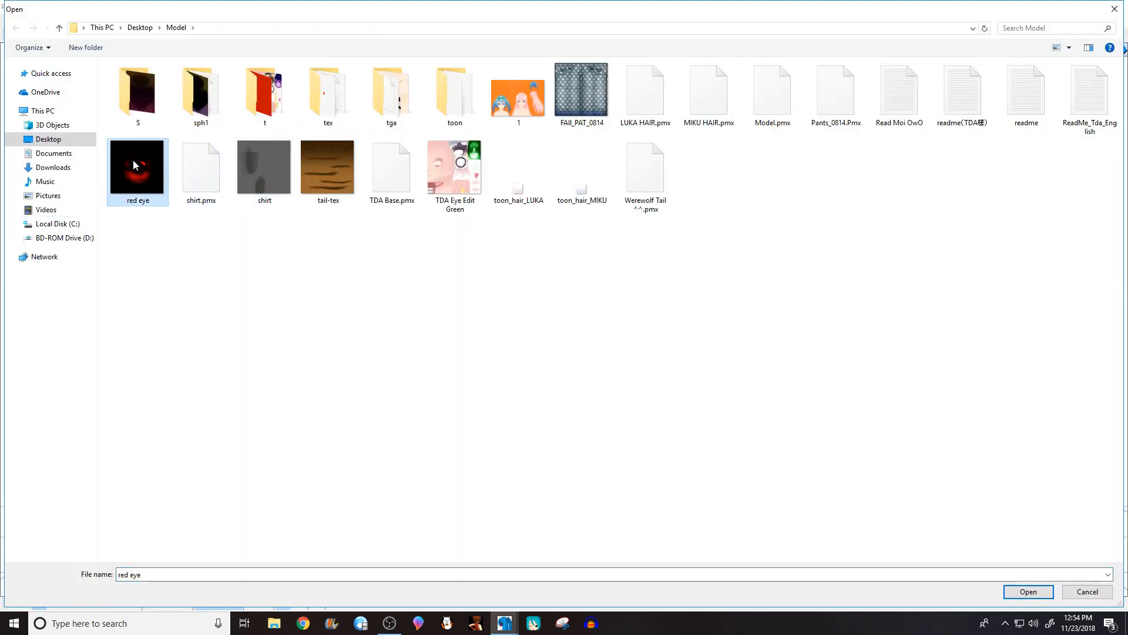
double_click(133, 160)
left_click(589, 356)
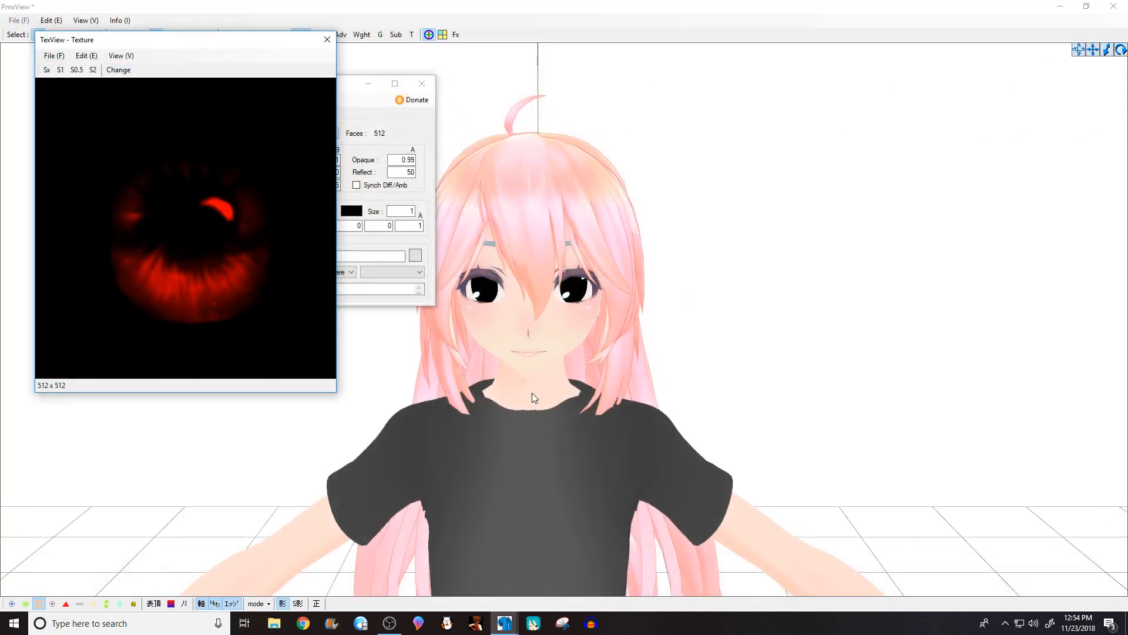
Step: Hide all materials with the vertex mask and display only eye material 11 (材質5)
left_click(524, 376)
scroll(512, 336, "up", 5)
right_click_drag(512, 336, 463, 281)
scroll(463, 281, "down", 2)
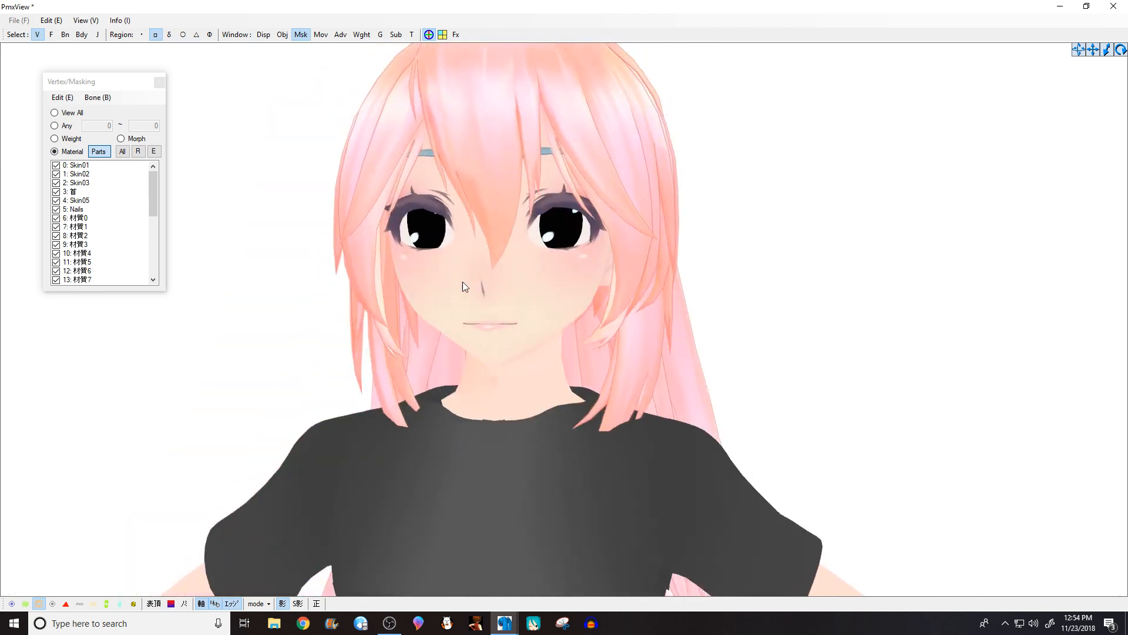
right_click_drag(311, 103, 319, 94)
scroll(319, 94, "up", 2)
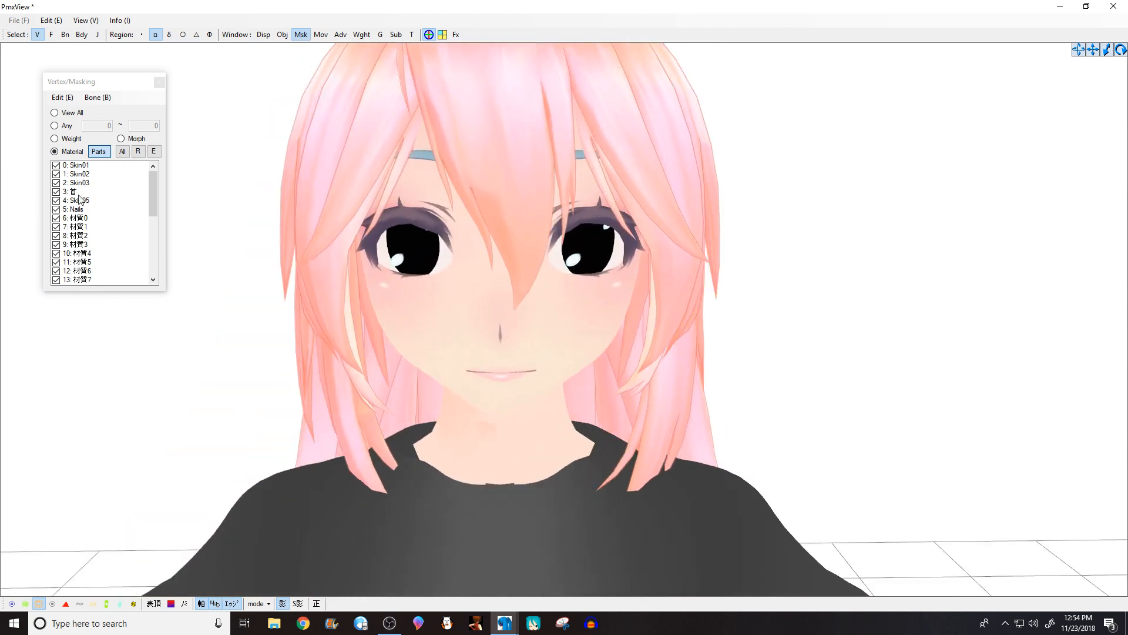
right_click(80, 180)
left_click(131, 272)
scroll(112, 253, "down", 1)
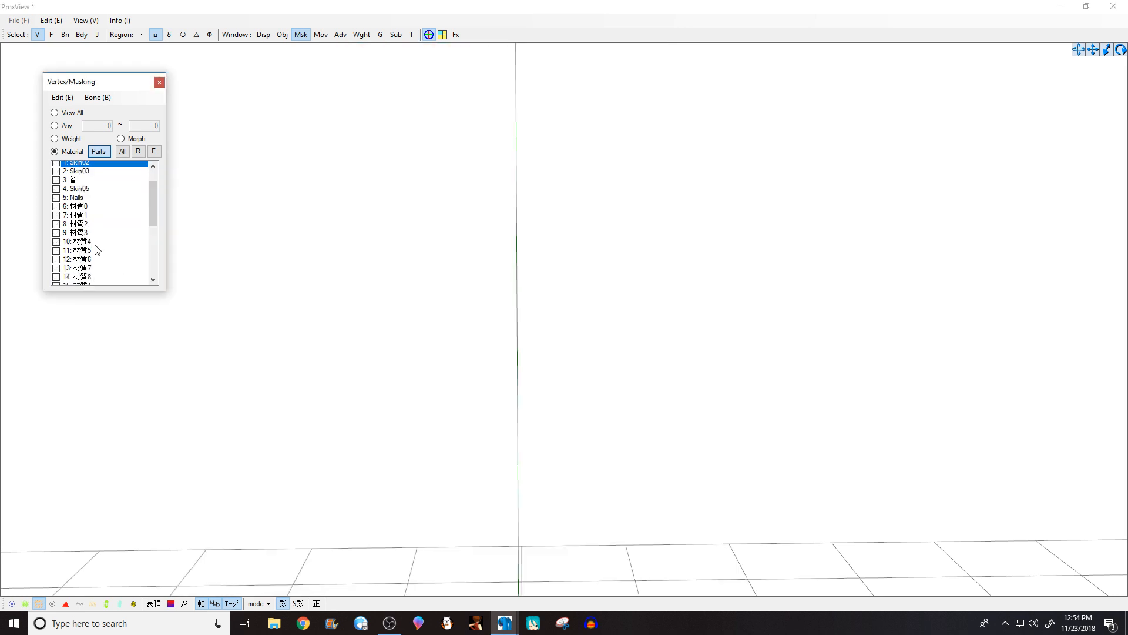
left_click(97, 235)
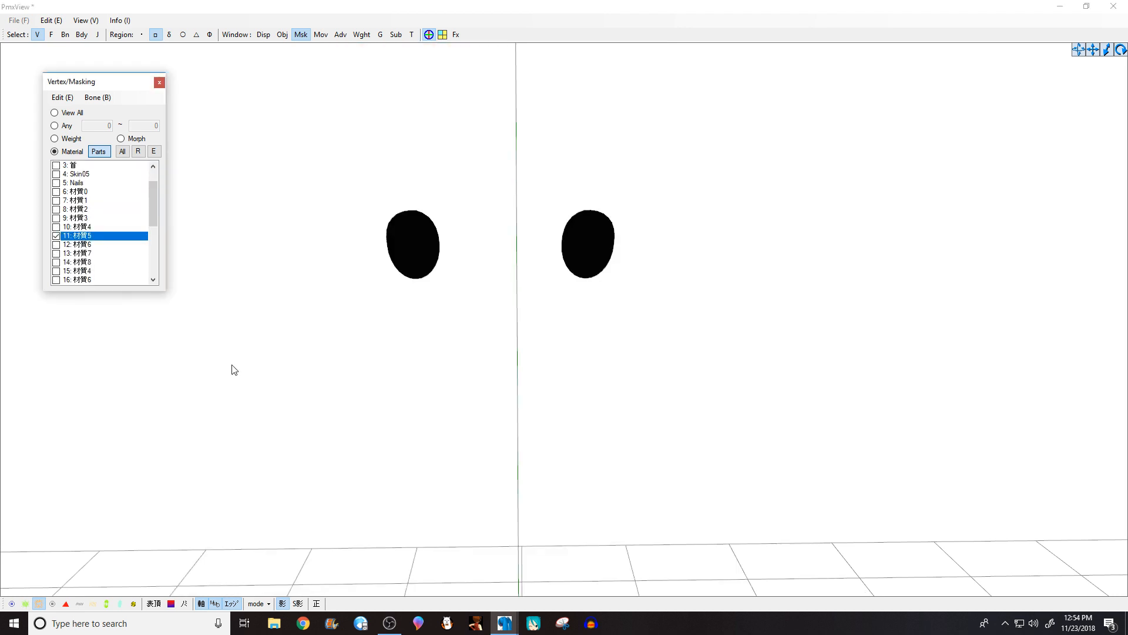
Step: Reopen the SubView and frame the character's face closely in it
left_click(396, 33)
scroll(1011, 168, "up", 8)
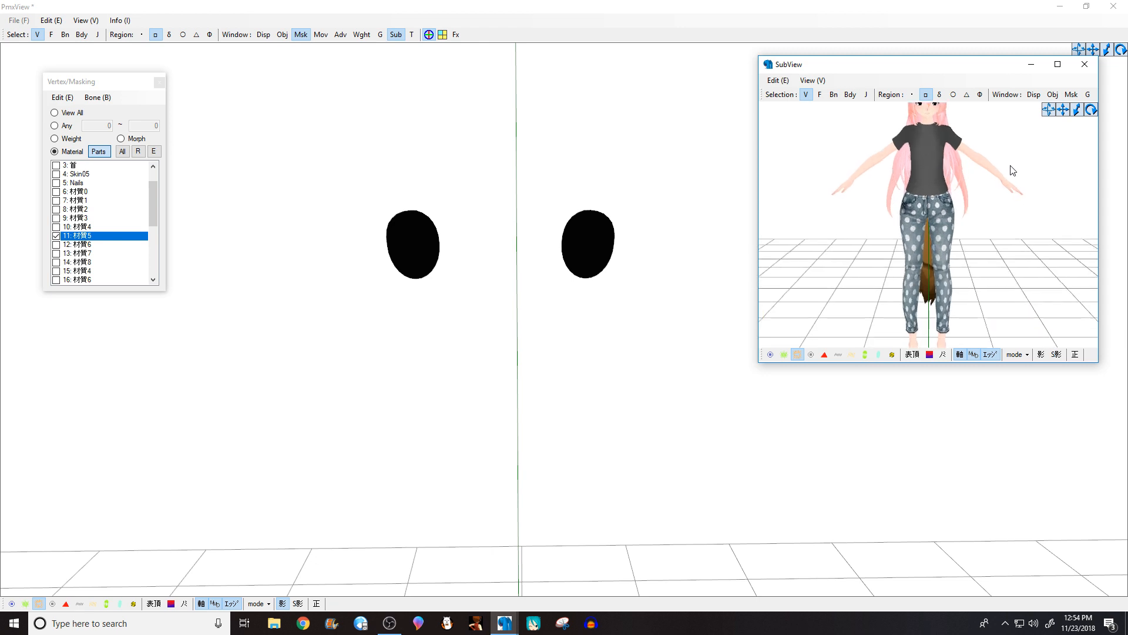
middle_click_drag(997, 192, 1025, 299)
scroll(1025, 297, "up", 2)
middle_click_drag(1035, 219, 1026, 296)
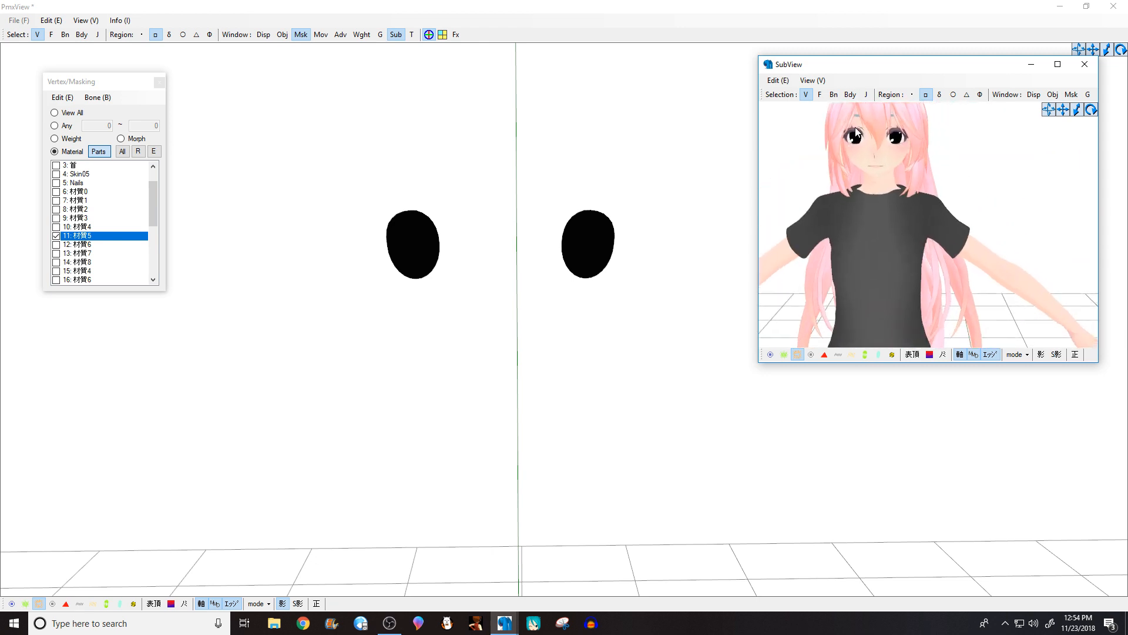
scroll(854, 127, "up", 5)
scroll(871, 138, "up", 2)
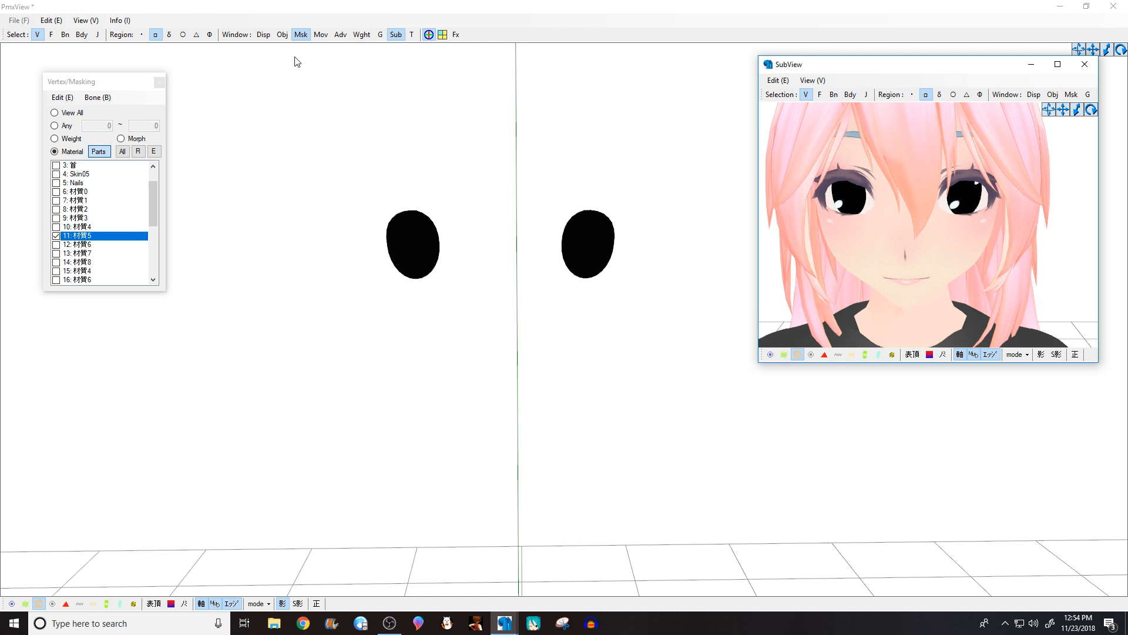
Step: Select all vertices of both irises and bring up the UV operations for object manipulation
left_click(321, 35)
left_click_drag(183, 135, 168, 114)
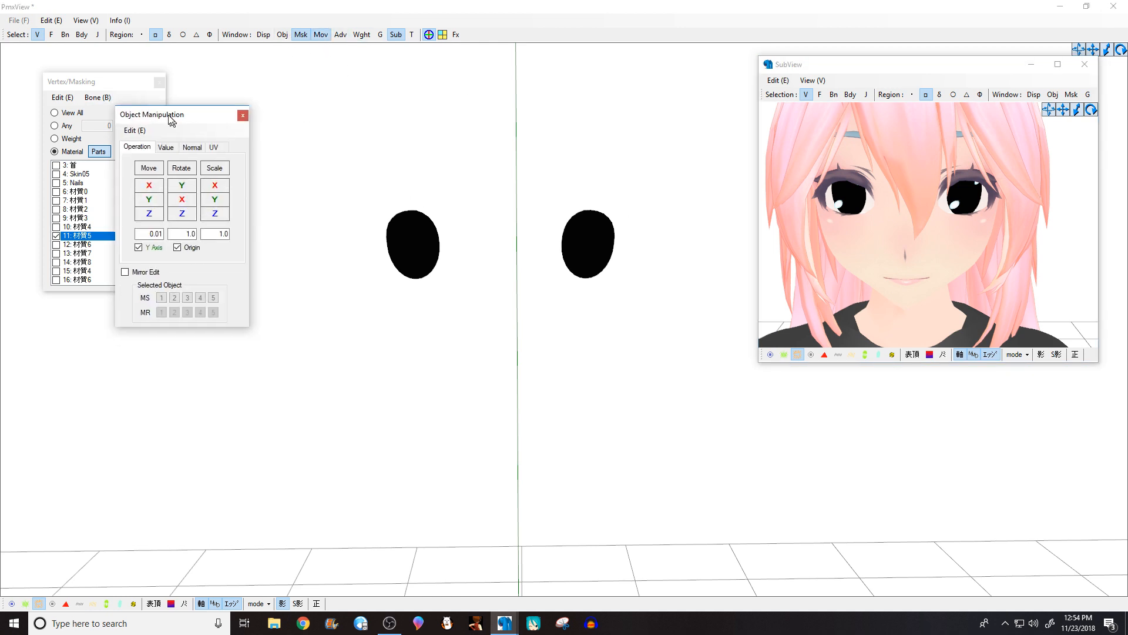
left_click_drag(334, 164, 688, 359)
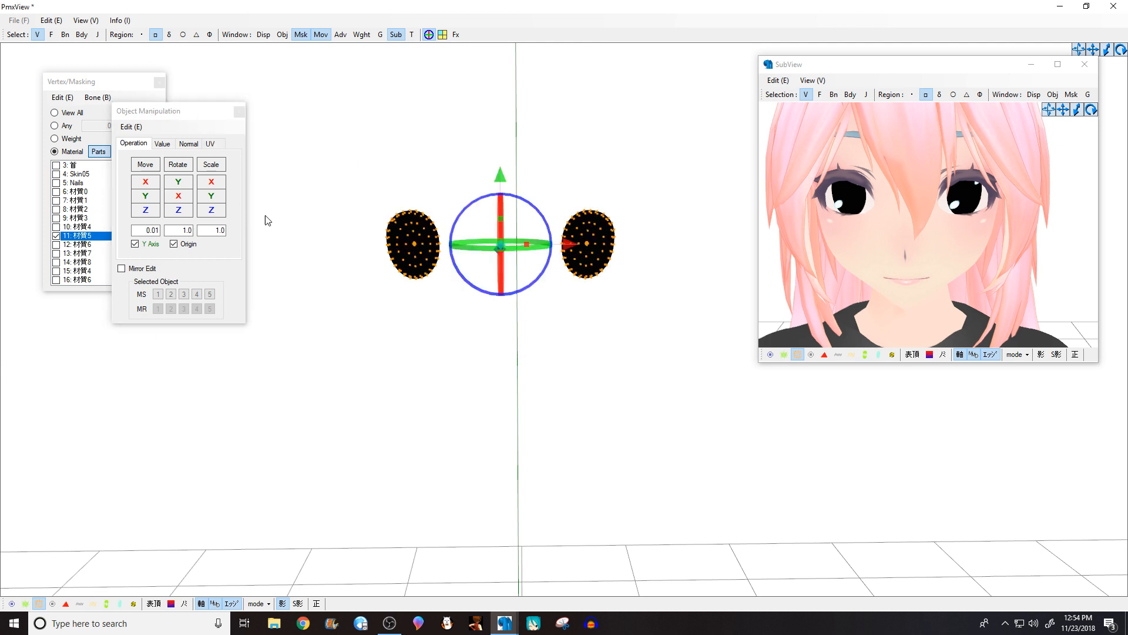
left_click(210, 145)
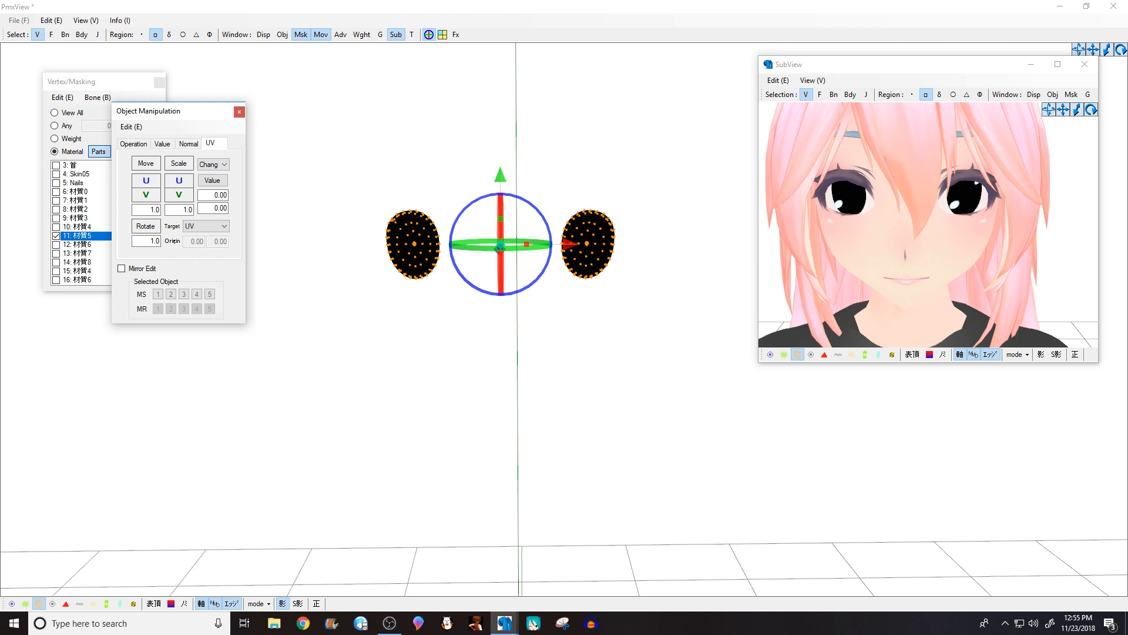
Step: Move the irises' UVs along U and V until the red eye texture is centred on them, and deselect the vertices
left_click(145, 180)
left_click(147, 194)
left_click_drag(146, 195, 168, 198)
left_click(148, 180)
mouse_move(148, 180)
left_mouse_down()
mouse_move(130, 171)
mouse_move(157, 195)
mouse_move(160, 154)
mouse_move(158, 199)
mouse_move(179, 181)
mouse_move(145, 180)
mouse_move(175, 196)
mouse_move(142, 196)
mouse_move(146, 180)
left_mouse_up()
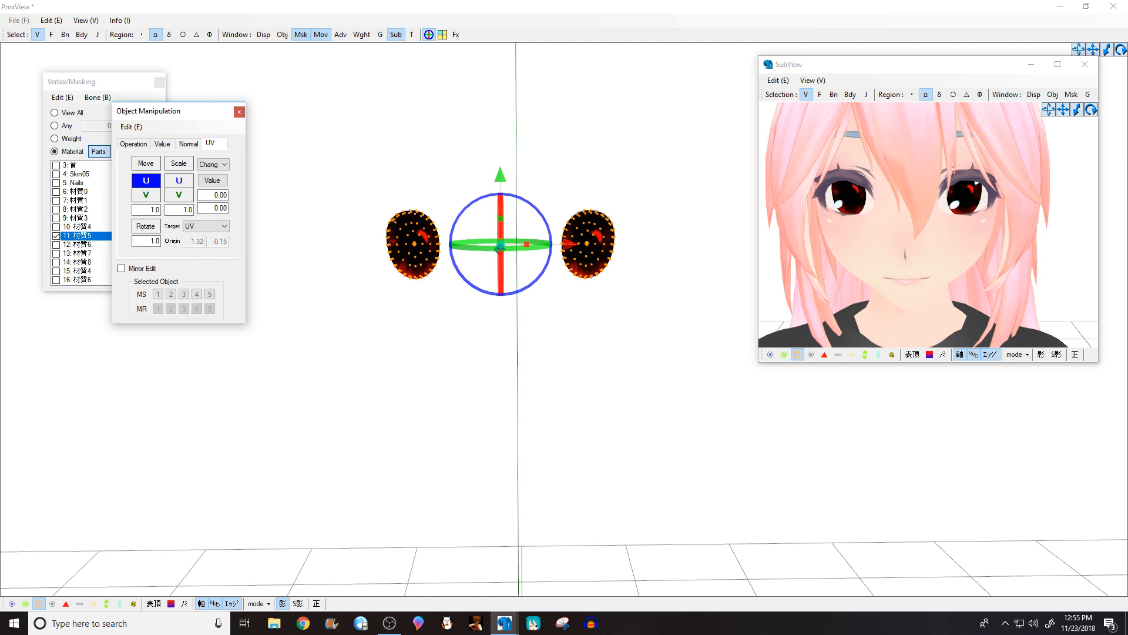
left_click_drag(146, 180, 148, 195)
left_click(382, 448)
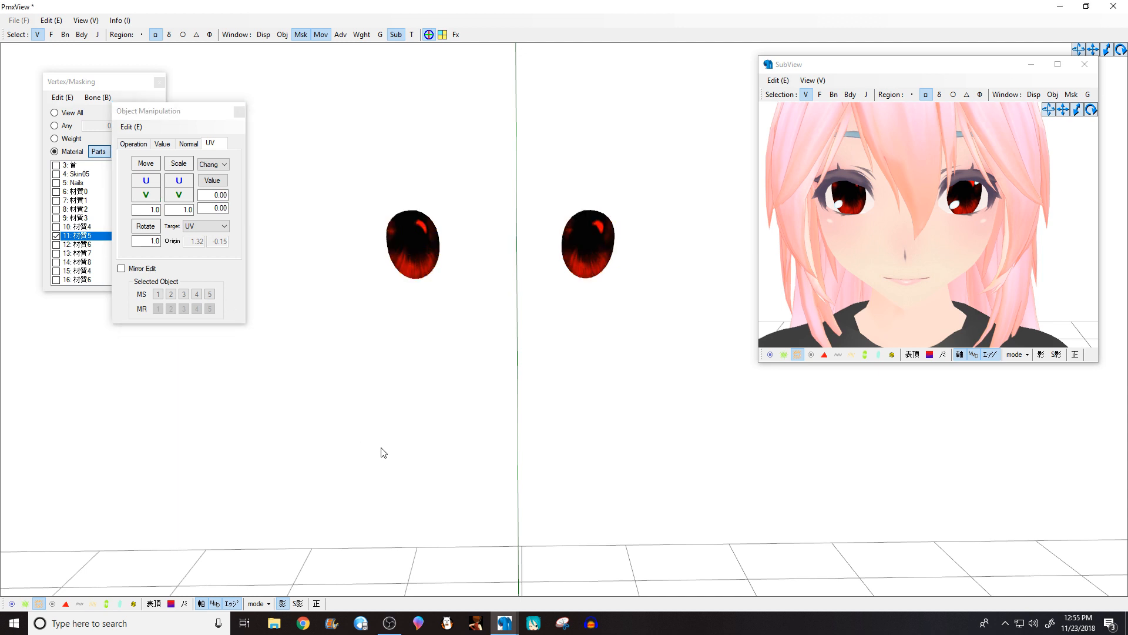
Step: Check the retextured irises in the main view and SubView, and close the Object Manipulation window
scroll(392, 356, "down", 4)
scroll(488, 340, "down", 2)
scroll(887, 248, "up", 3)
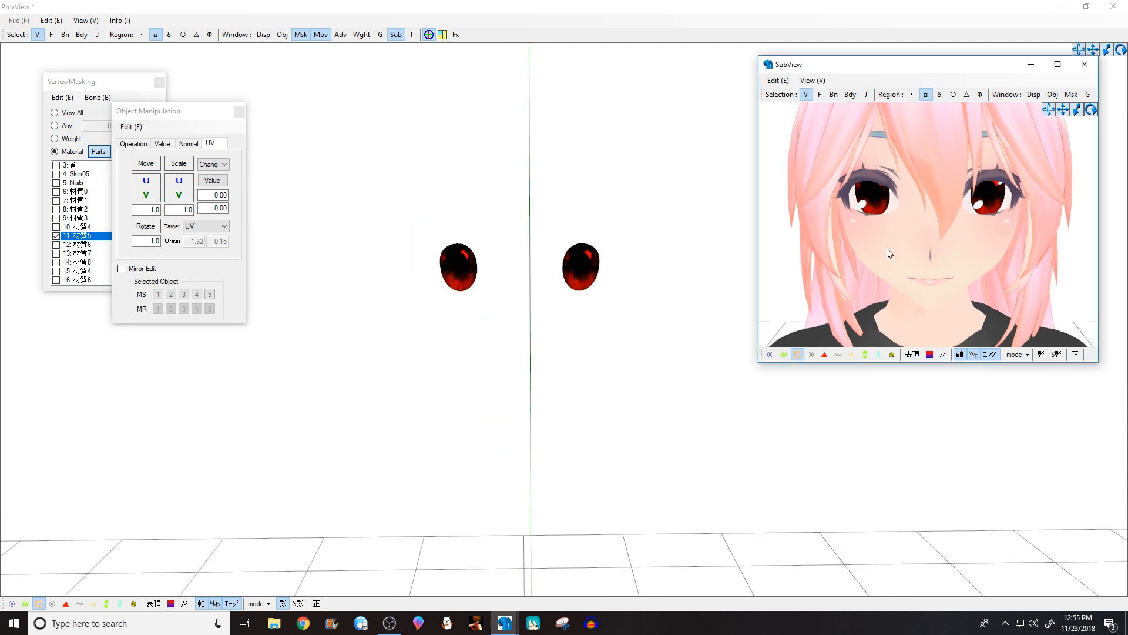
middle_click_drag(854, 221, 843, 222)
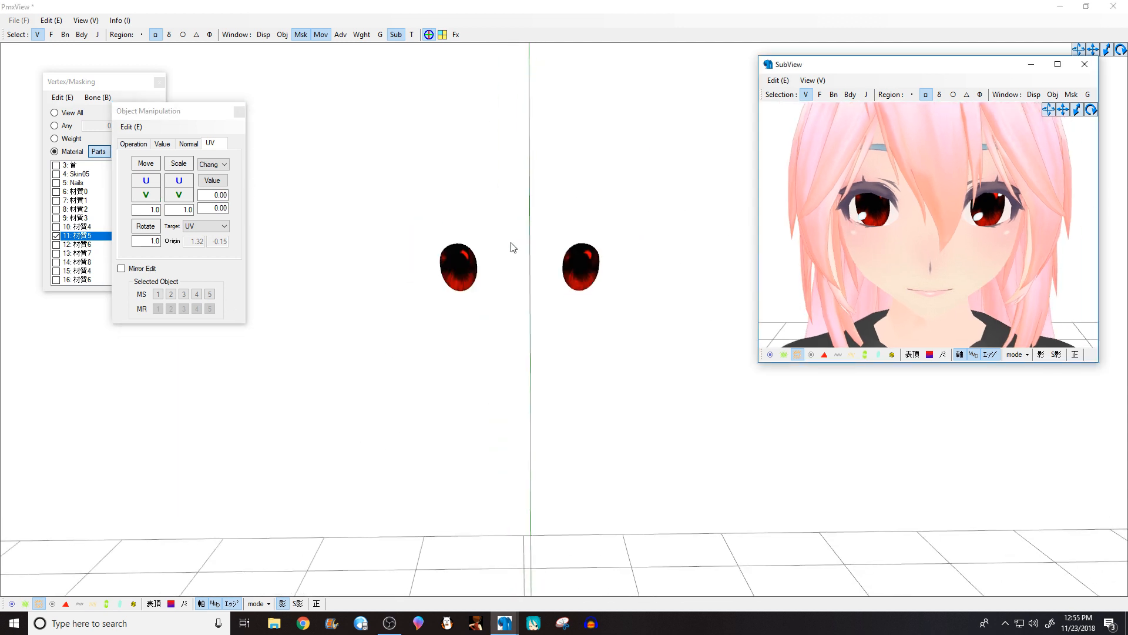
left_click_drag(207, 112, 254, 106)
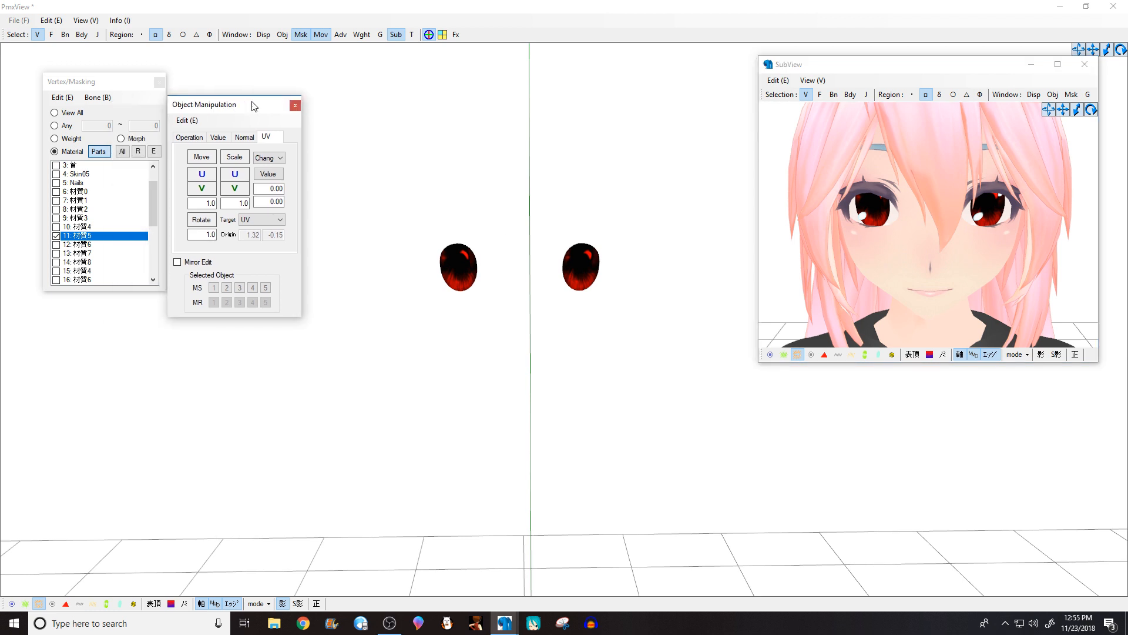
left_click(295, 105)
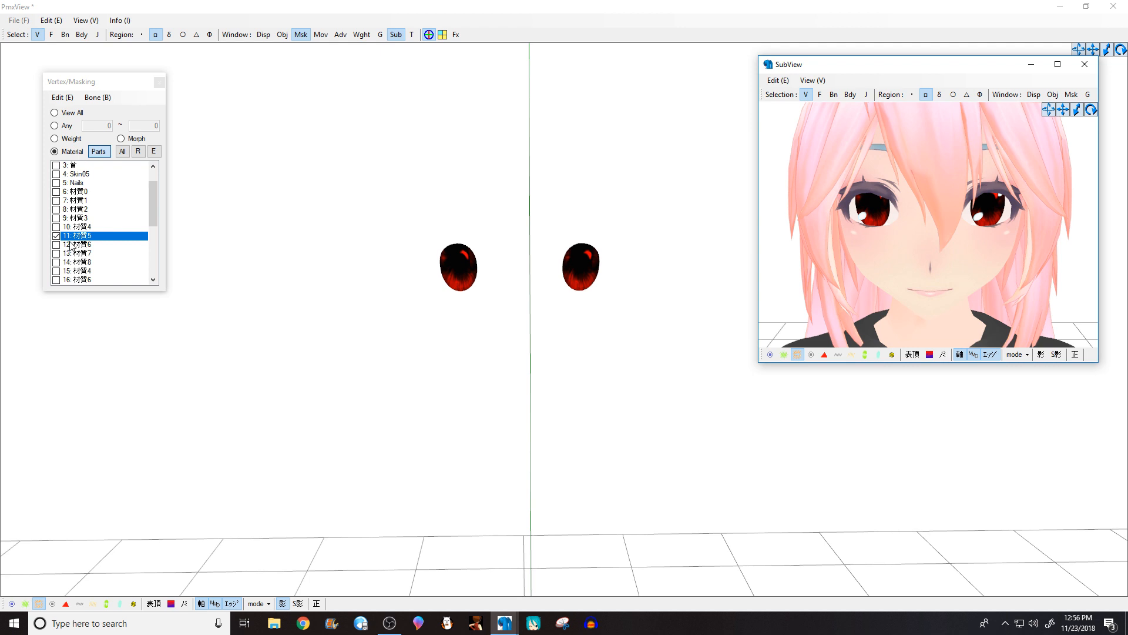
Step: Switch the vertex mask to show only the face material 6 (材質0) and frame the whole face
left_click(94, 219)
scroll(79, 183, "up", 1)
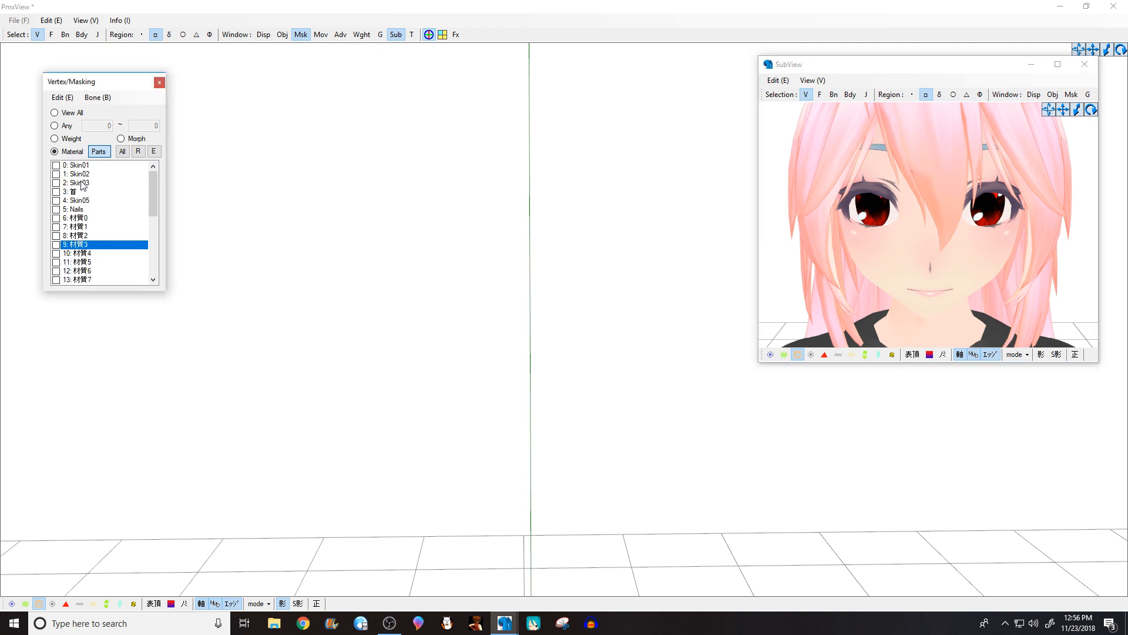
left_click(93, 164)
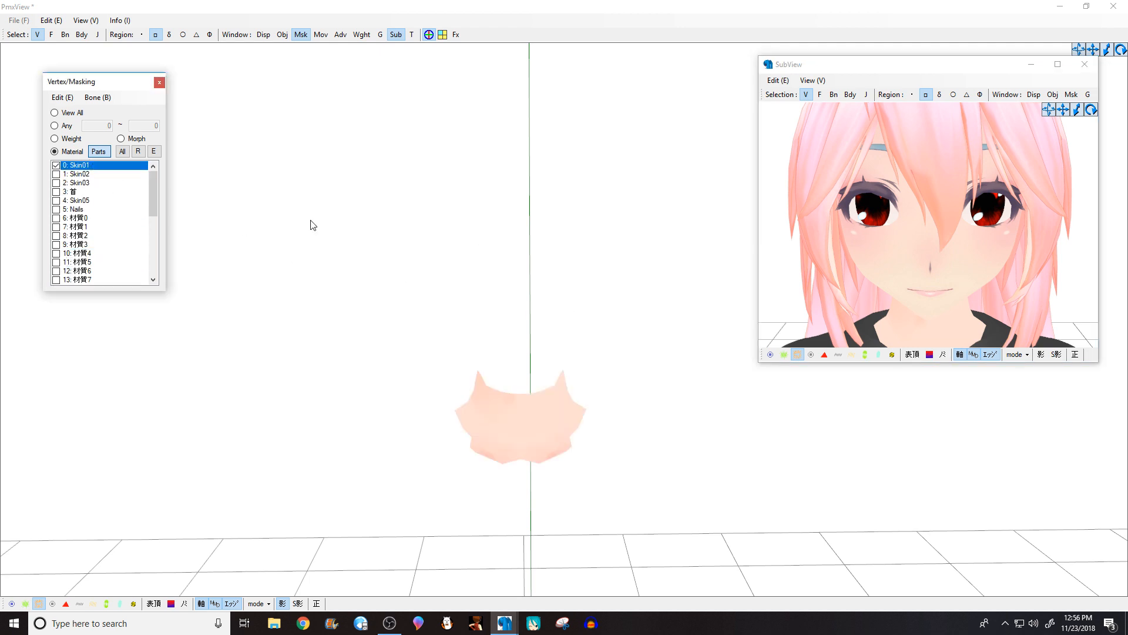
middle_click_drag(632, 336, 600, 262)
left_click(90, 166)
left_click(88, 220)
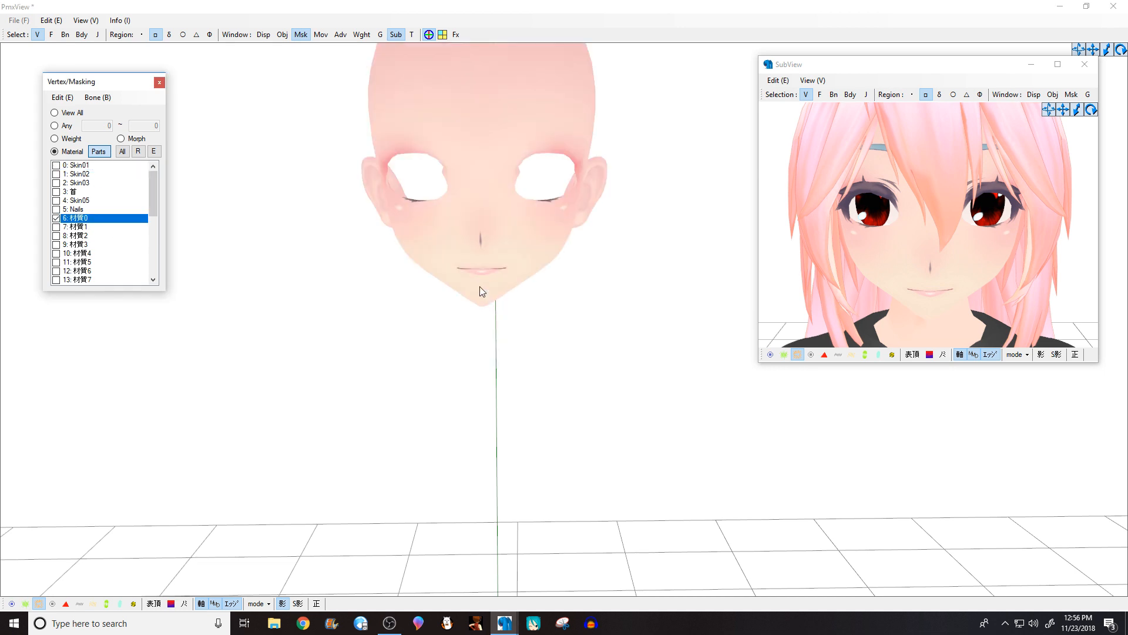
middle_click_drag(436, 175, 465, 242)
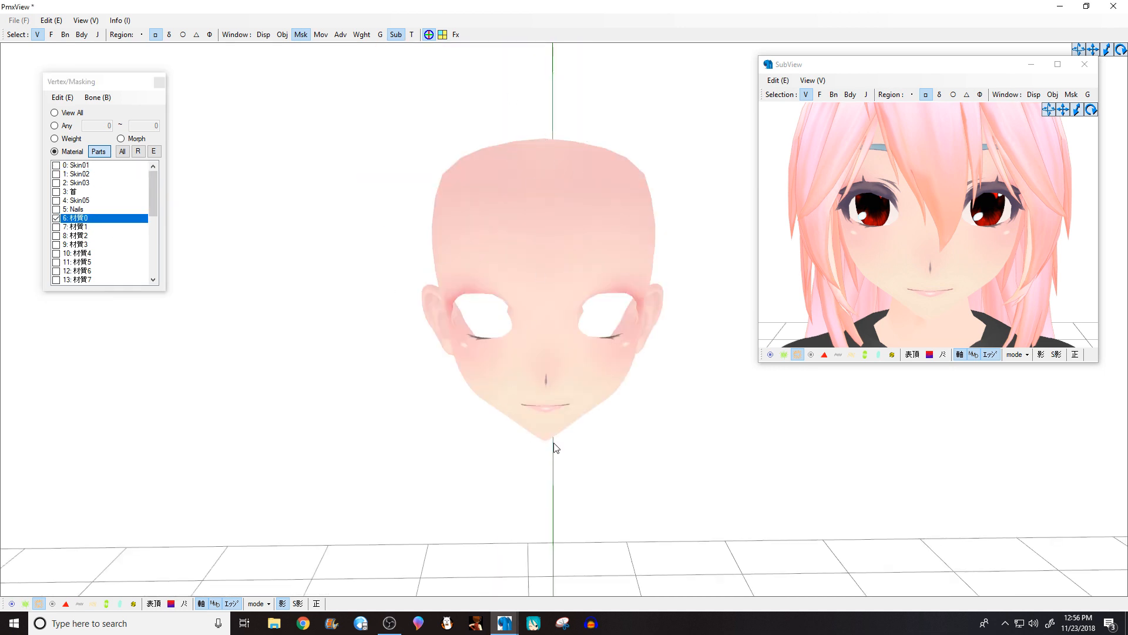
Step: Switch to File Explorer, open the PMX Stuff folder inside Desktop > MMD, and search it for "pale"
left_click(274, 623)
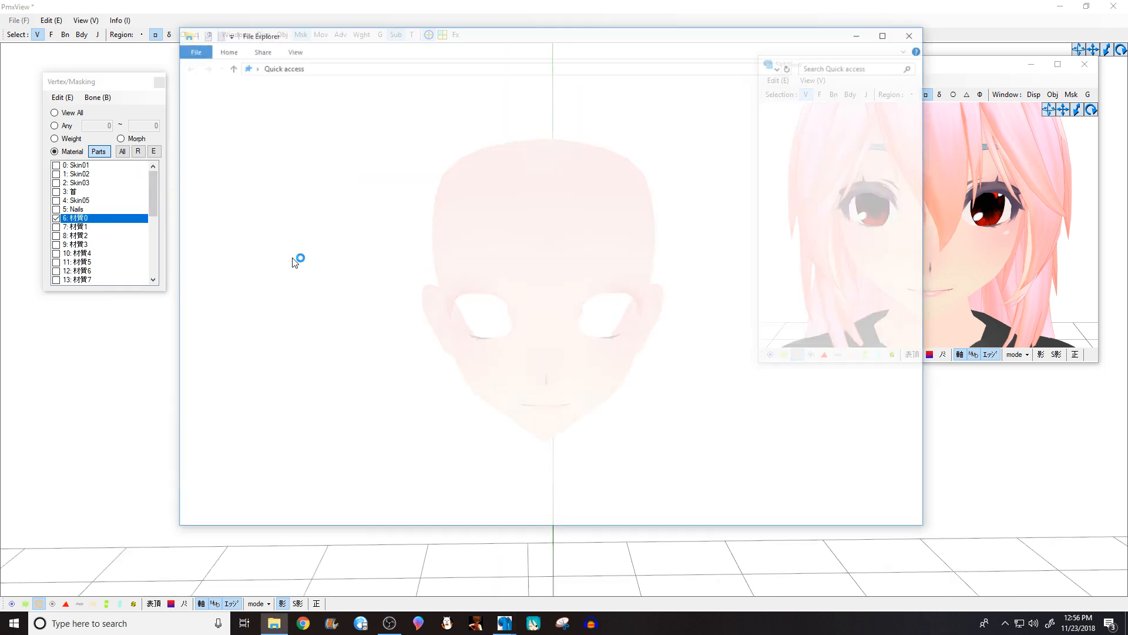
left_click(218, 159)
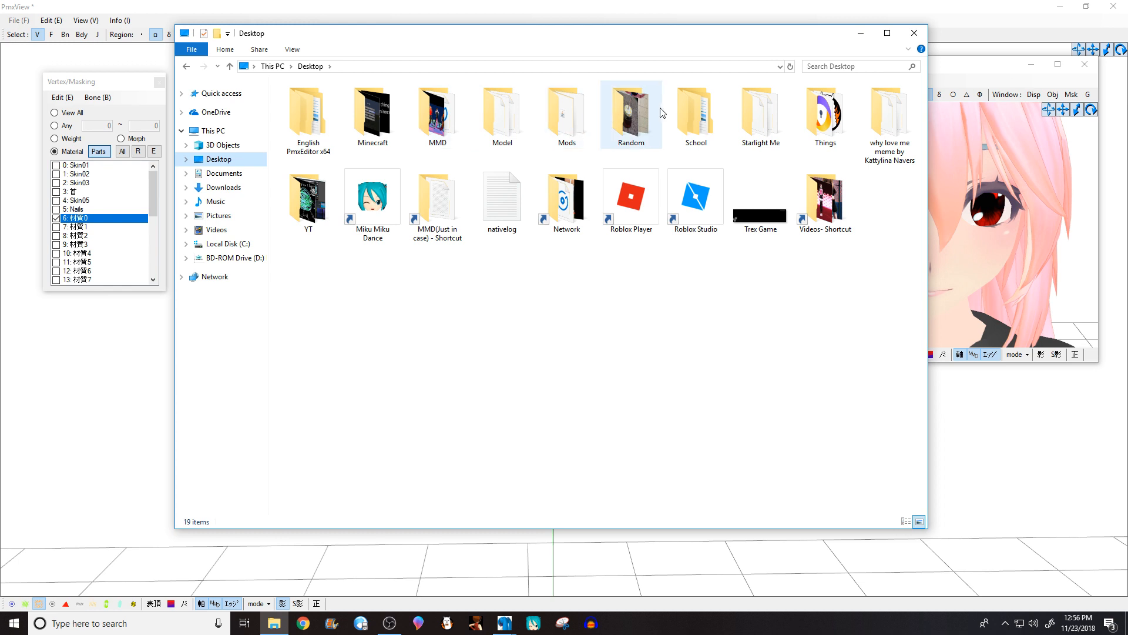
double_click(438, 114)
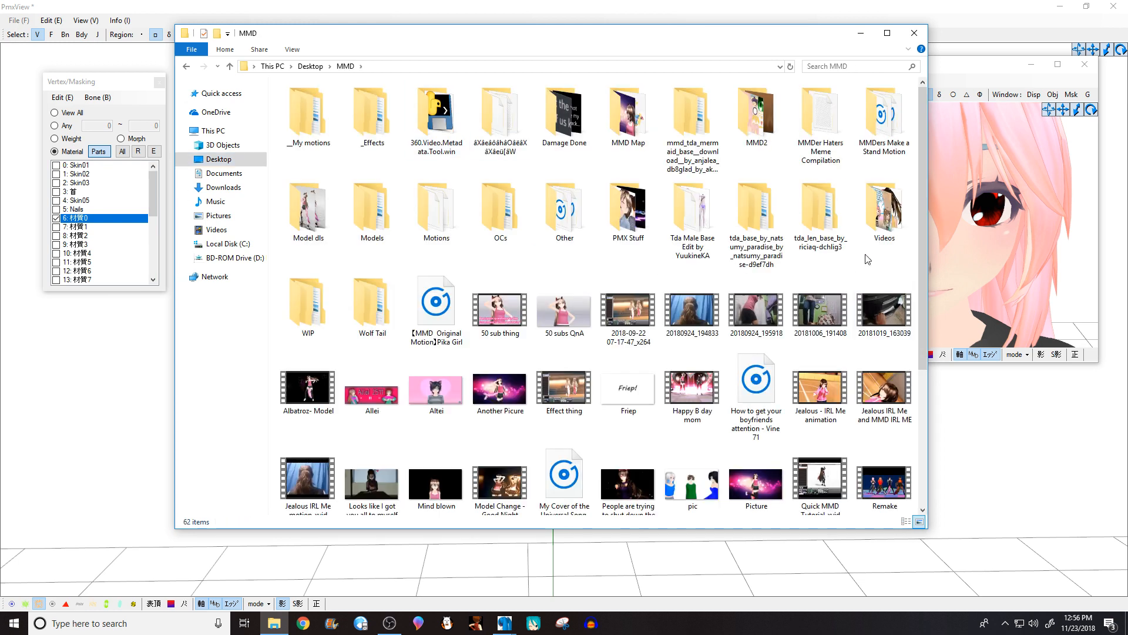
double_click(628, 212)
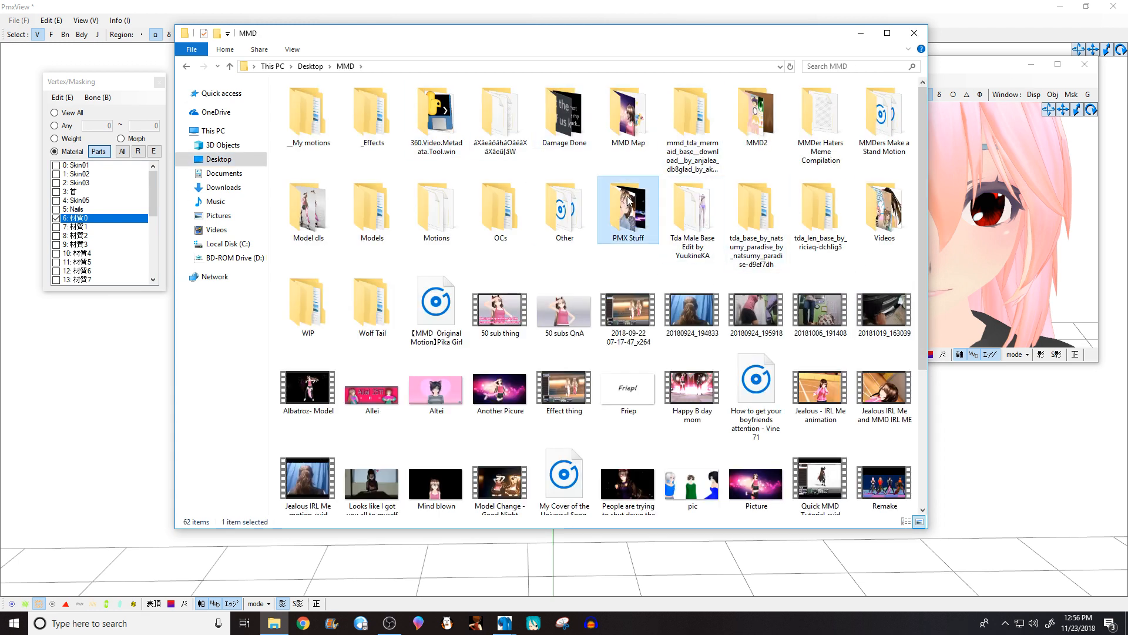
left_click(862, 67)
type("pale")
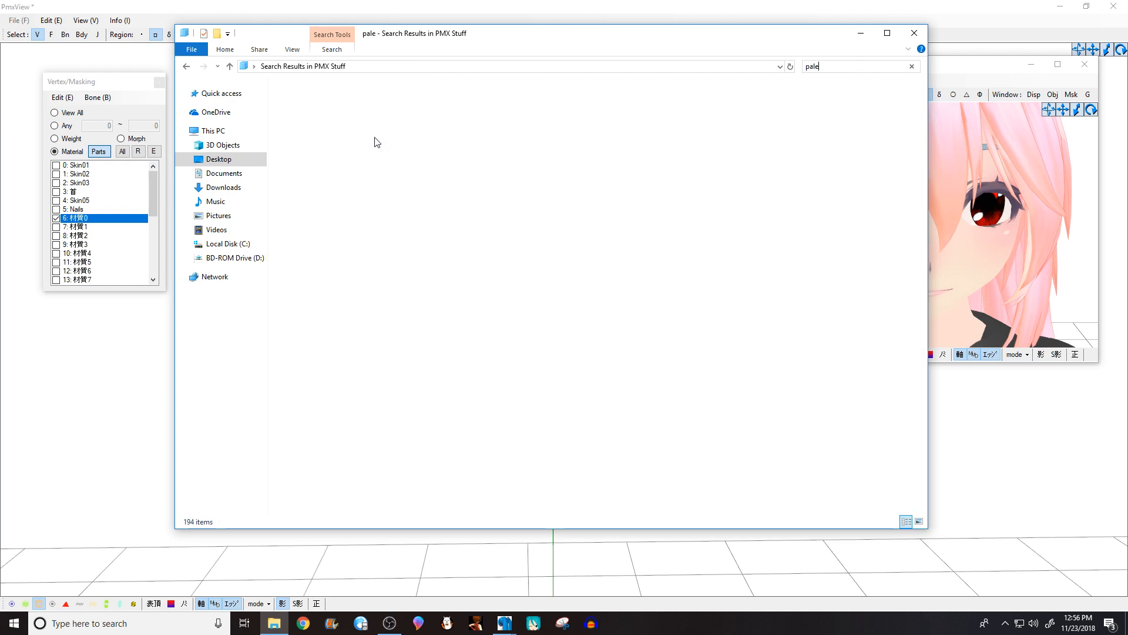
Step: Copy the Pale2 texture from the Pale folder into the Model folder on the Desktop, and close File Explorer
left_click(300, 121)
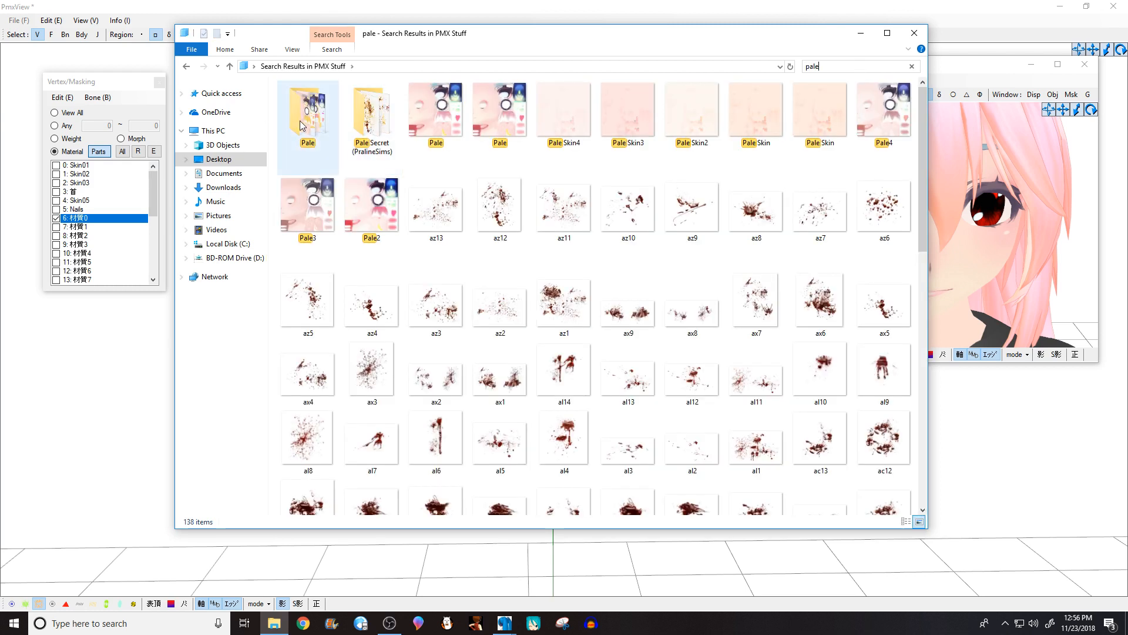
double_click(300, 121)
left_click(642, 116)
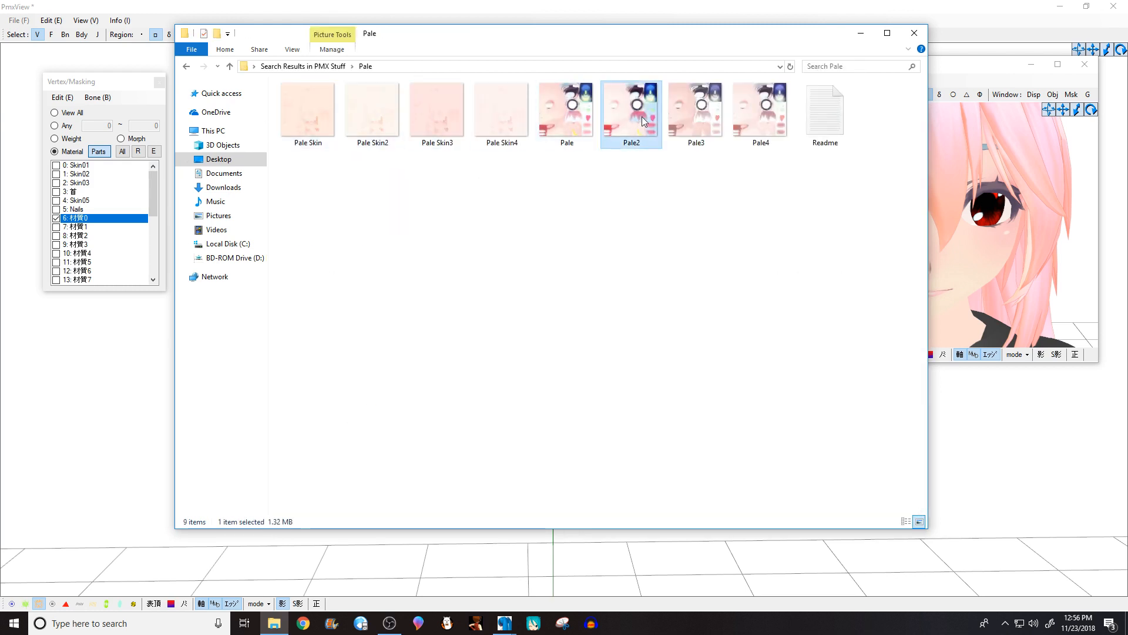
left_click(235, 159)
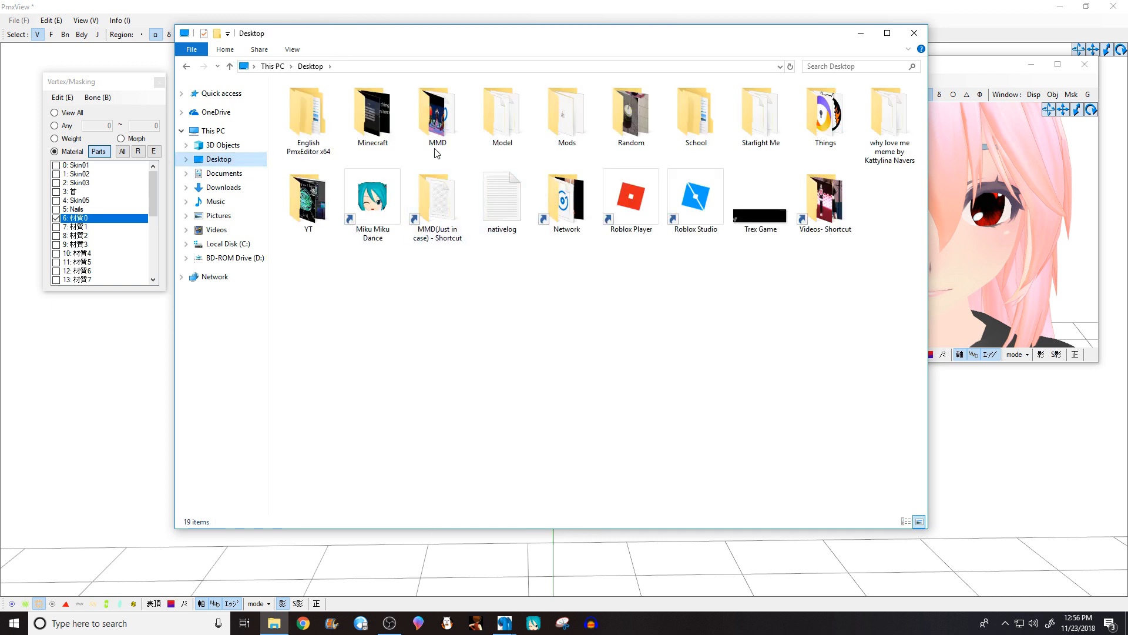
double_click(502, 118)
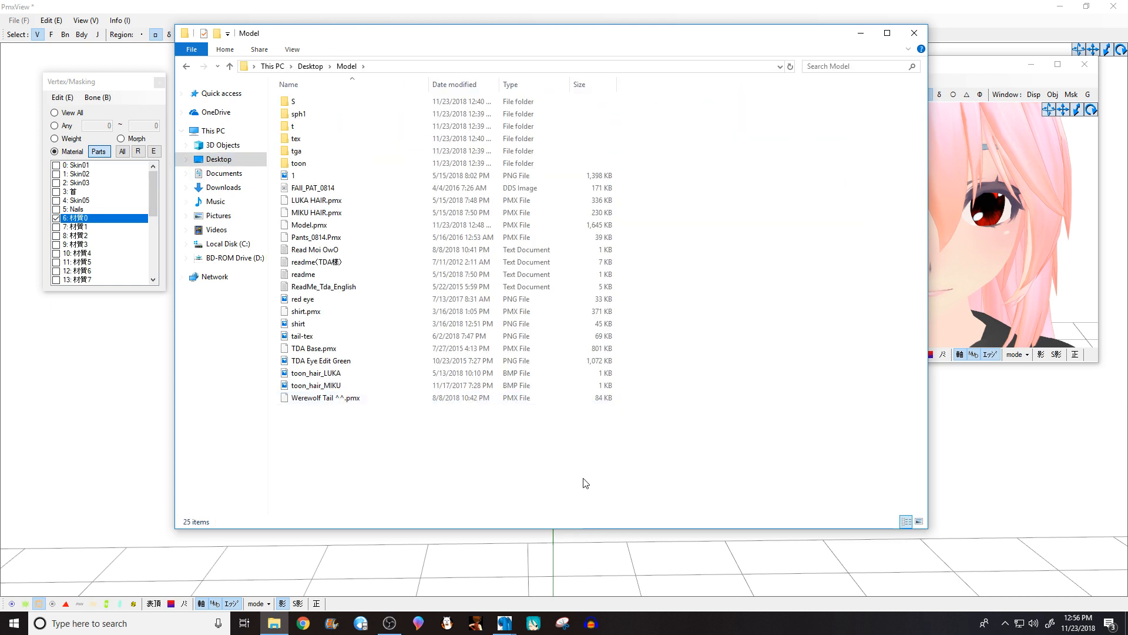
key("p")
left_click(914, 33)
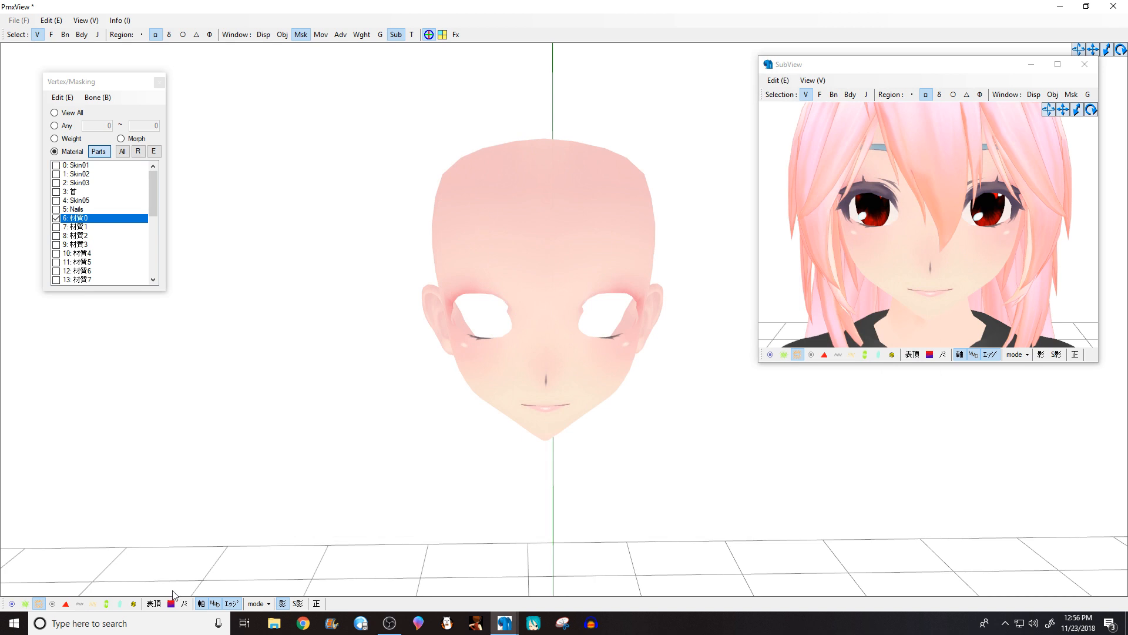
Step: Select the vertices of the character's left half of the face, split them into a new material, and show both halves
mouse_move(433, 393)
middle_mouse_down()
mouse_move(432, 377)
mouse_move(436, 388)
middle_mouse_up()
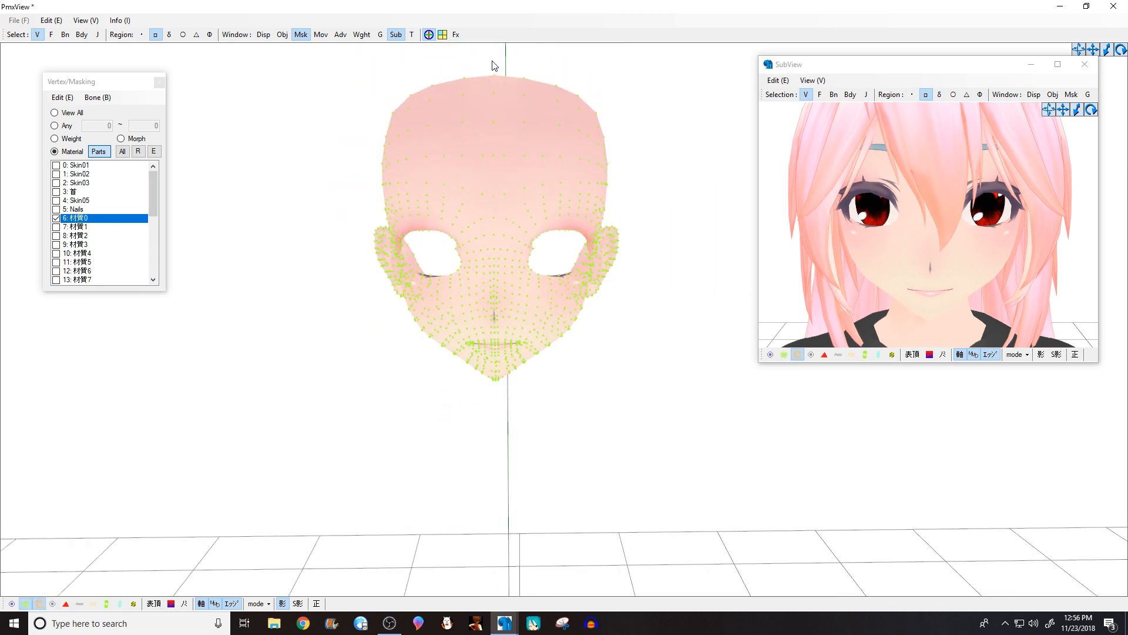
left_click_drag(514, 190, 693, 442)
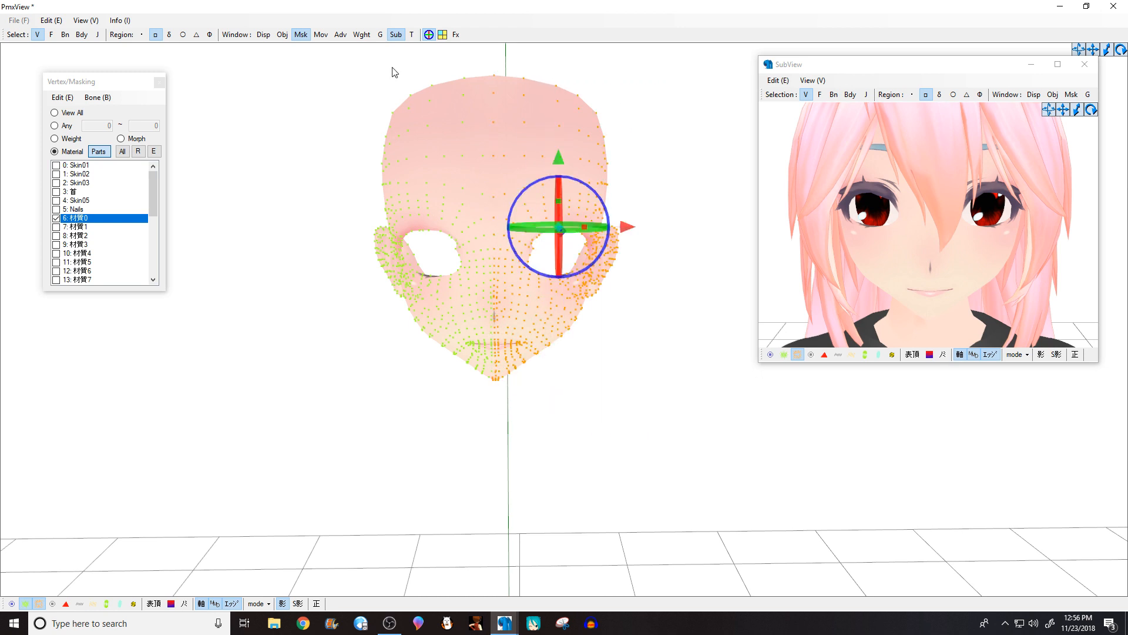
right_click(99, 224)
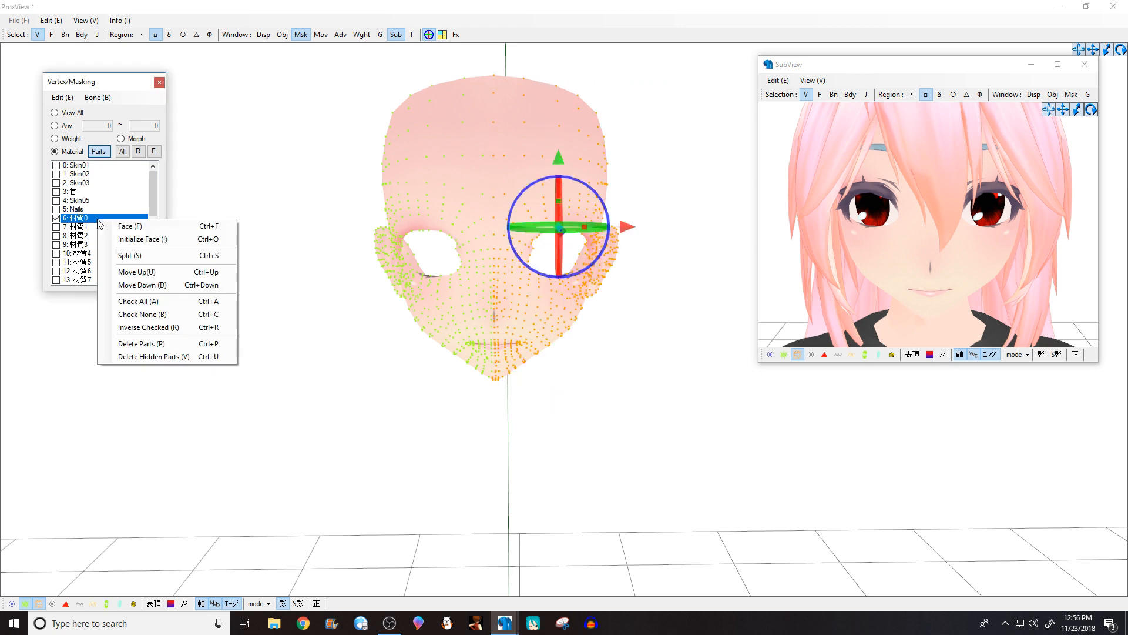
left_click(144, 255)
left_click(581, 354)
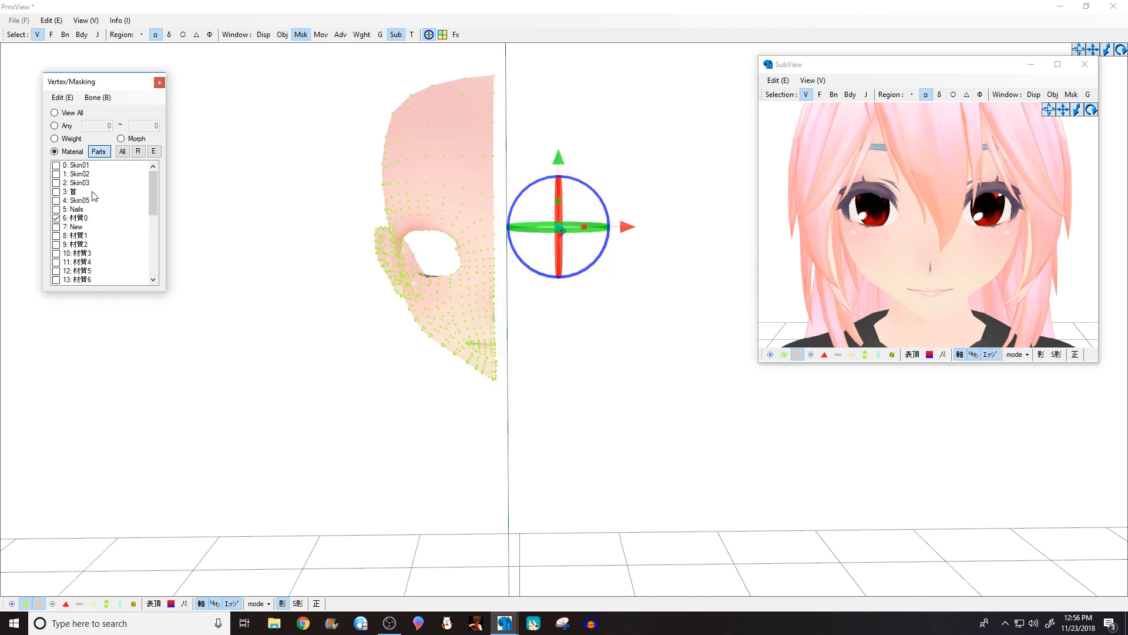
left_click(663, 470)
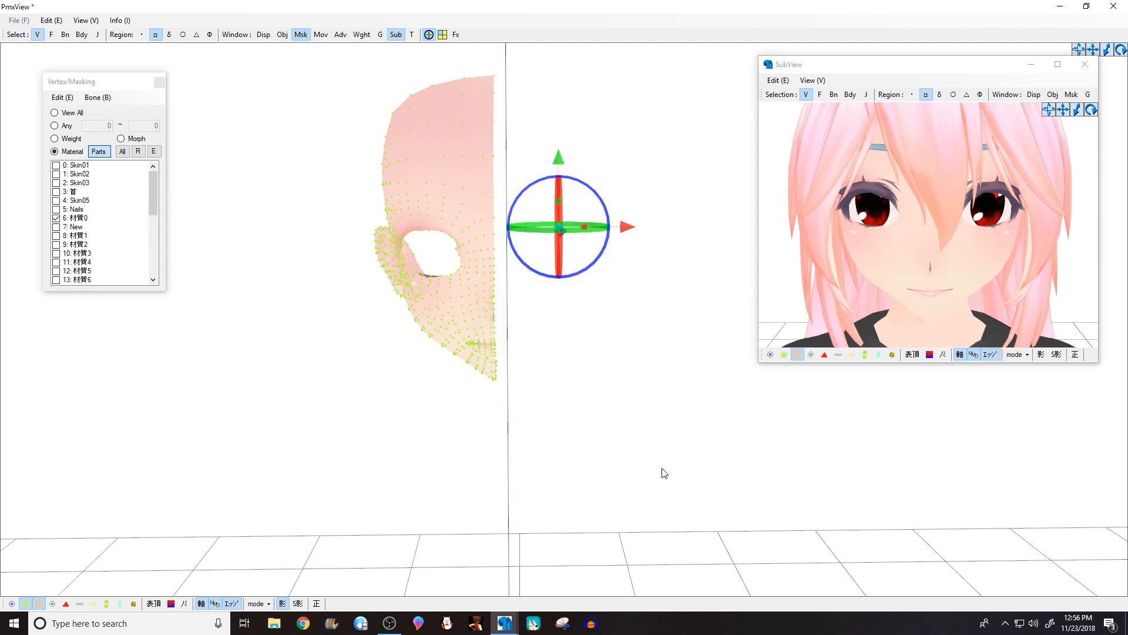
left_click(81, 228)
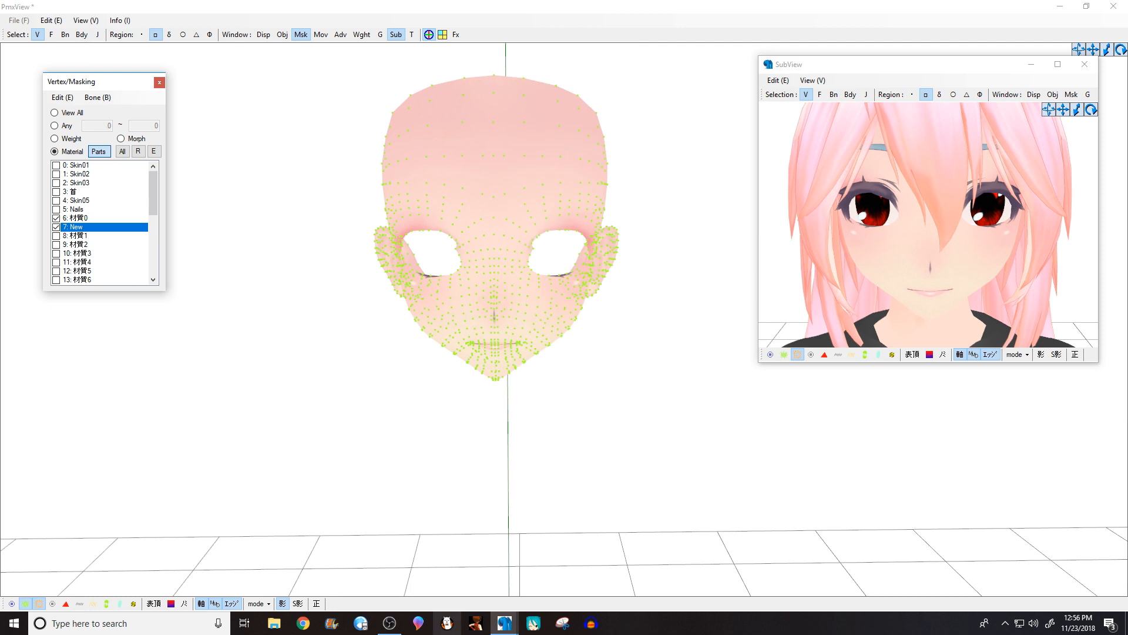
Step: In Pmx Editor, replace the texture of the new face material 7 (New) with Pale2
left_click(503, 621)
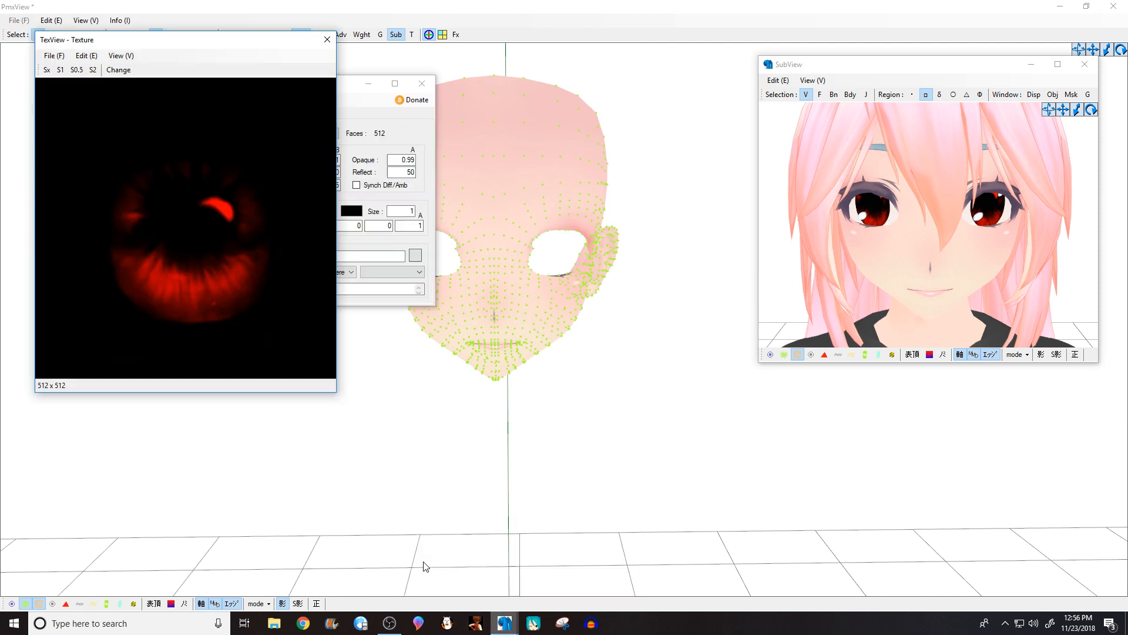
left_click(326, 40)
mouse_move(503, 621)
left_click(438, 564)
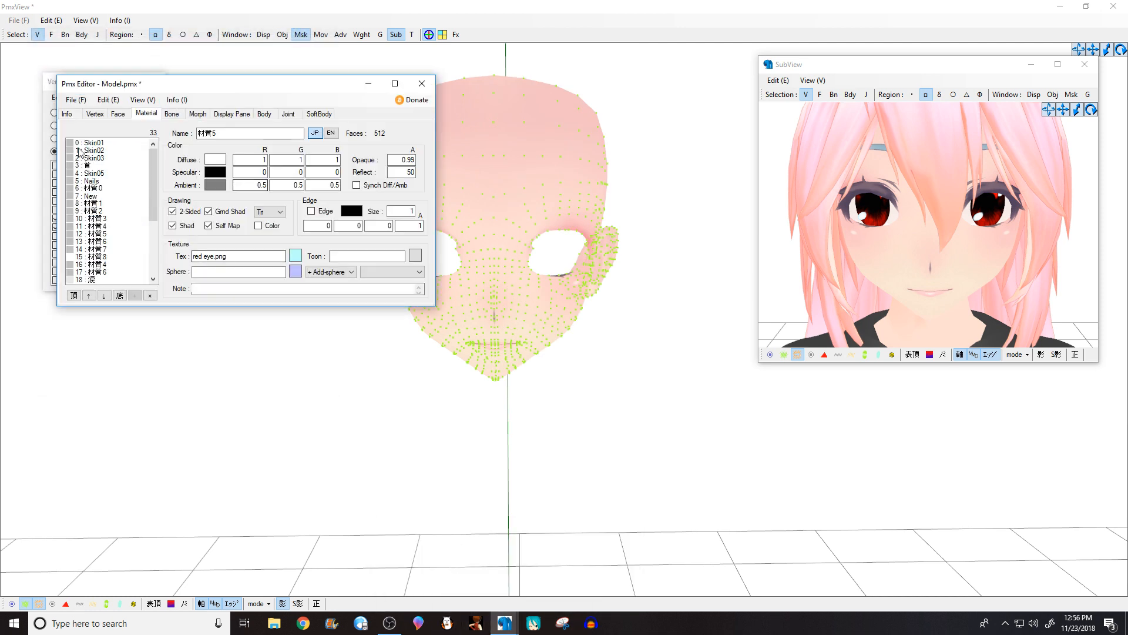
left_click(99, 203)
left_click(100, 196)
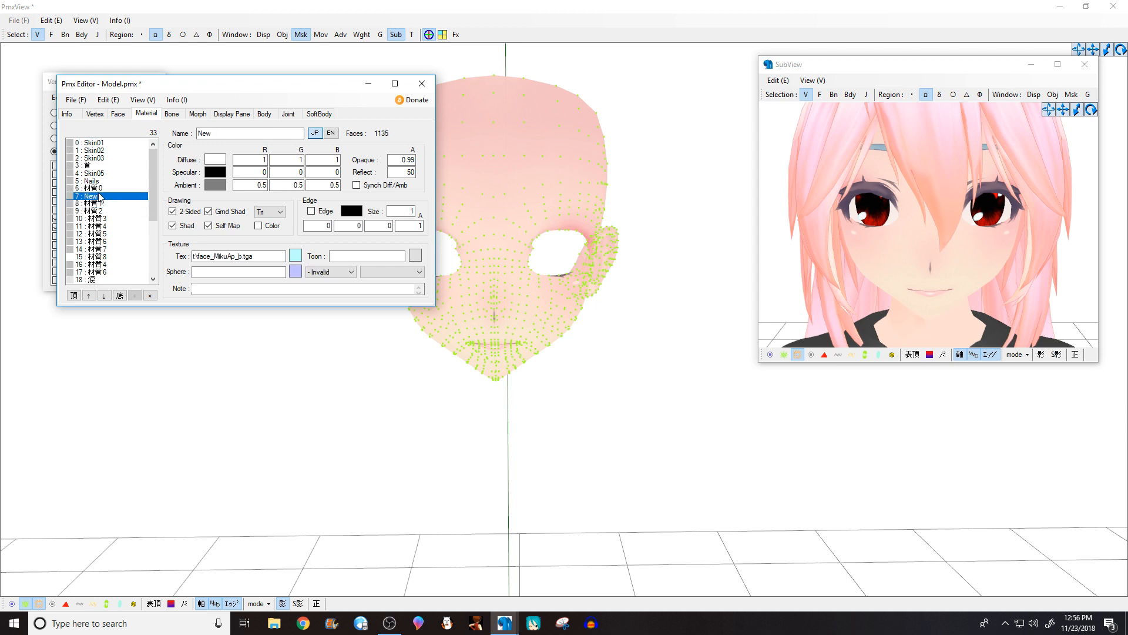
left_click(296, 255)
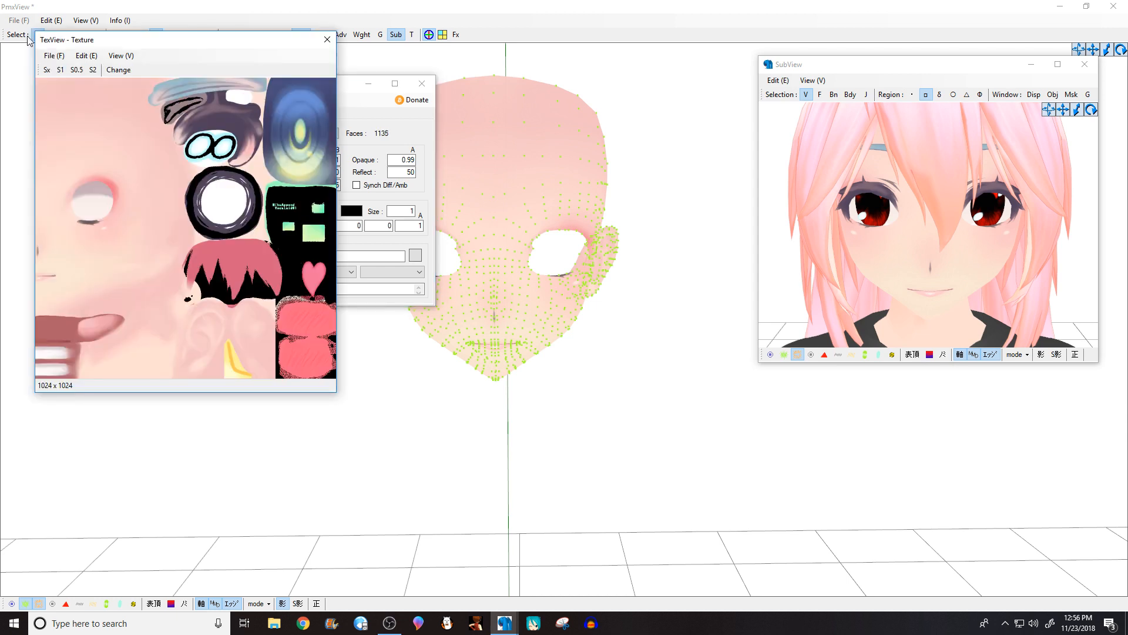
left_click(54, 55)
left_click(68, 69)
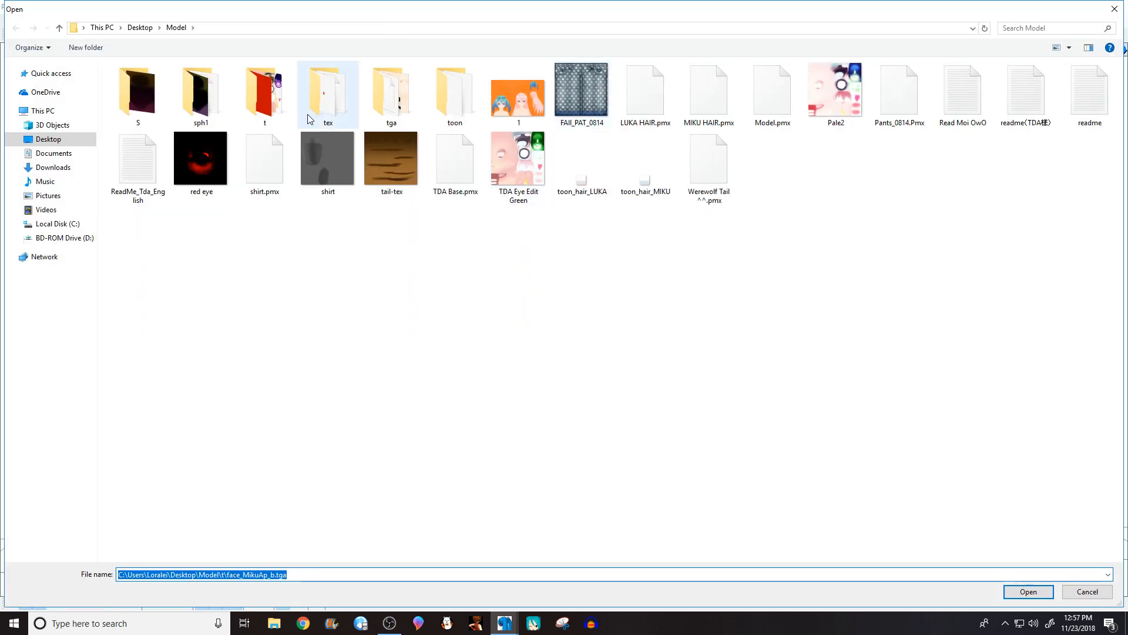
double_click(836, 89)
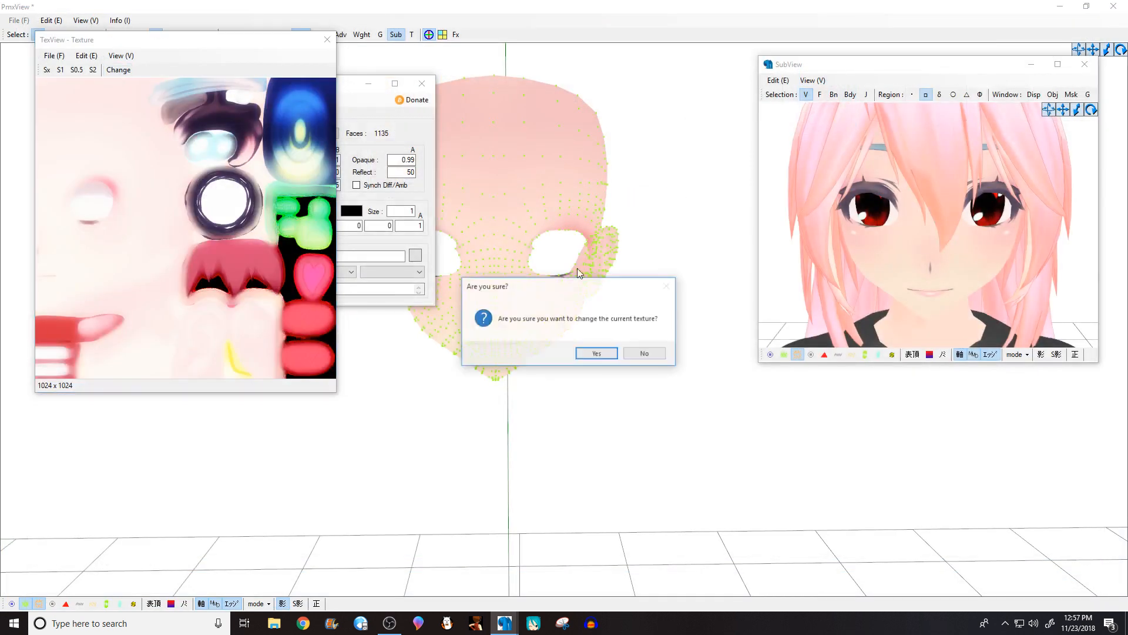
left_click(597, 354)
left_click(566, 244)
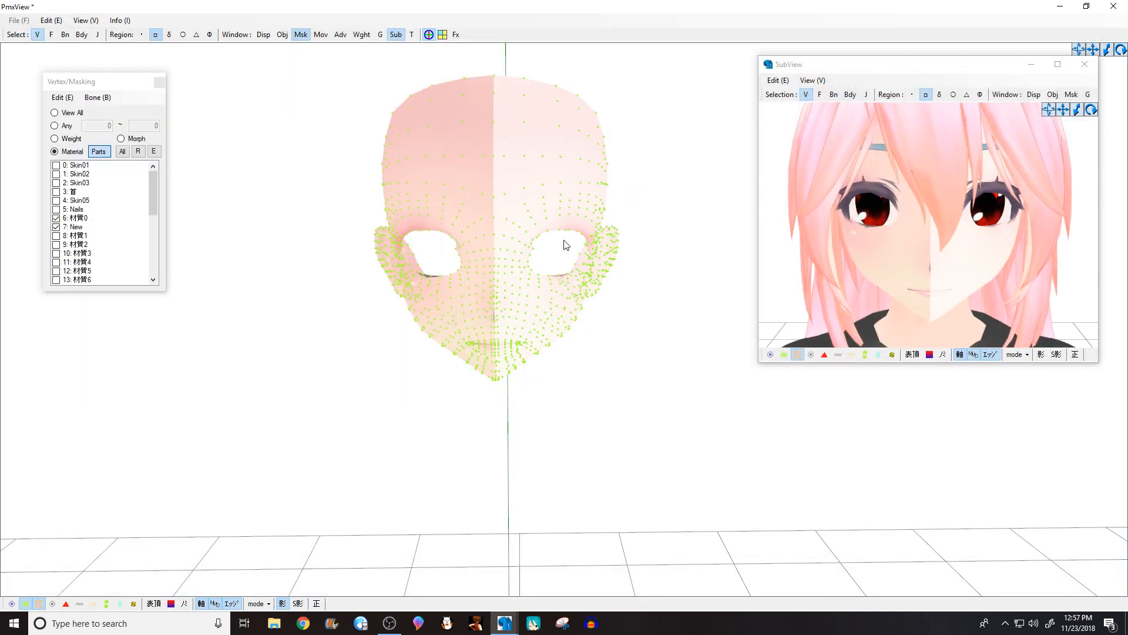
Step: Hide both face-half materials in the vertex mask and show only the iris material 12 (材質5)
middle_click_drag(472, 235, 508, 238)
scroll(507, 237, "up", 1)
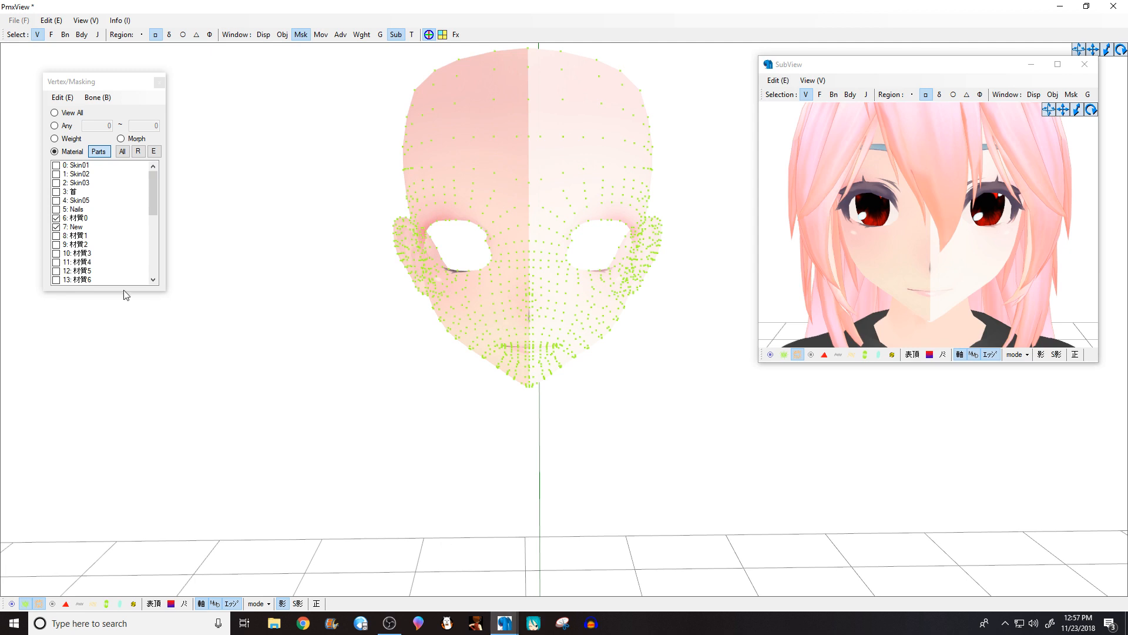
left_click(71, 226)
left_click(73, 210)
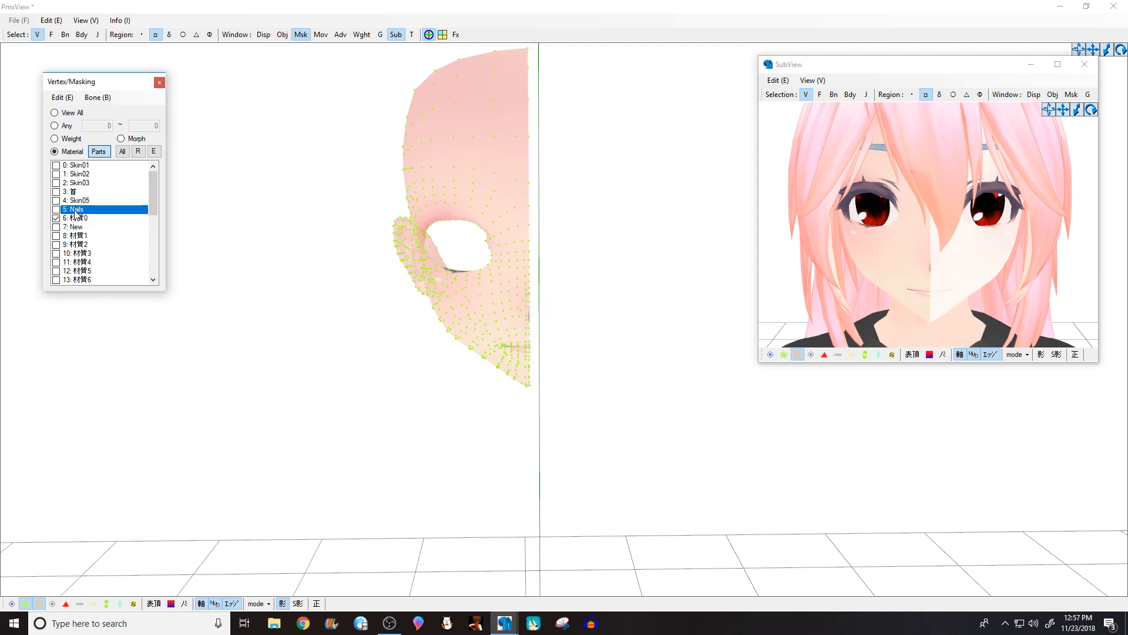
left_click(76, 218)
scroll(86, 219, "down", 3)
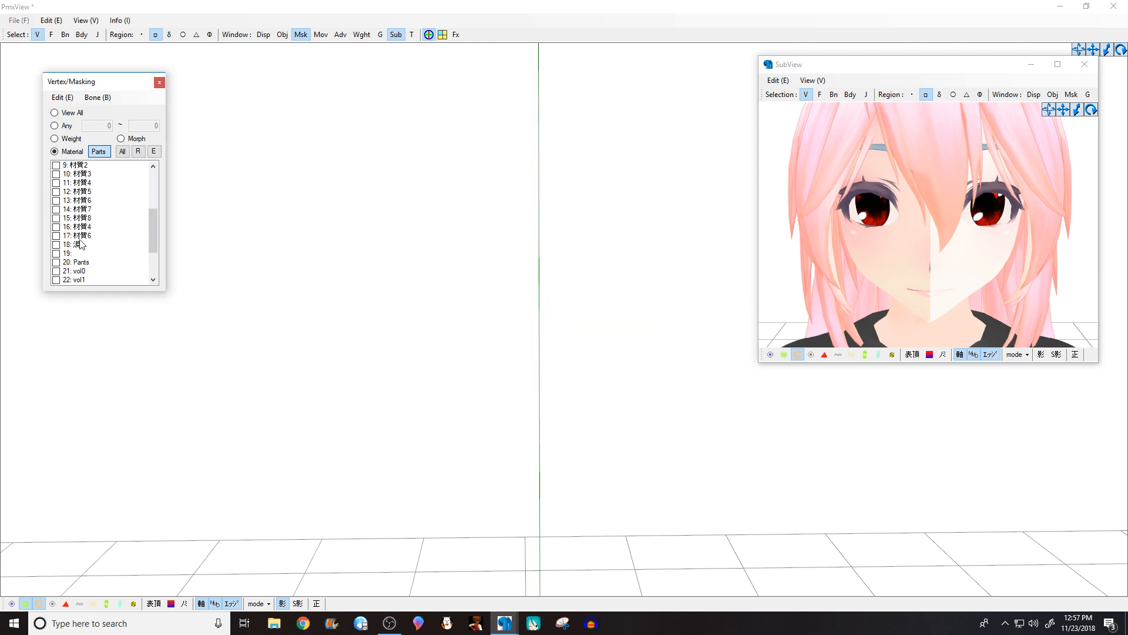
left_click(95, 196)
left_click_drag(564, 185, 641, 317)
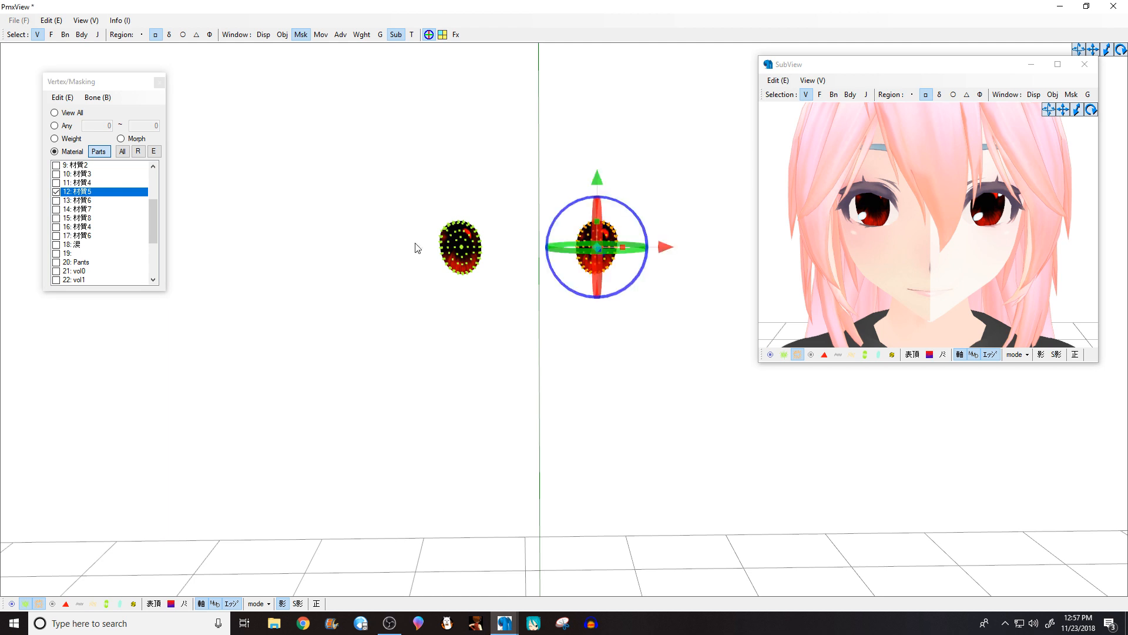
right_click(90, 192)
left_click(462, 303)
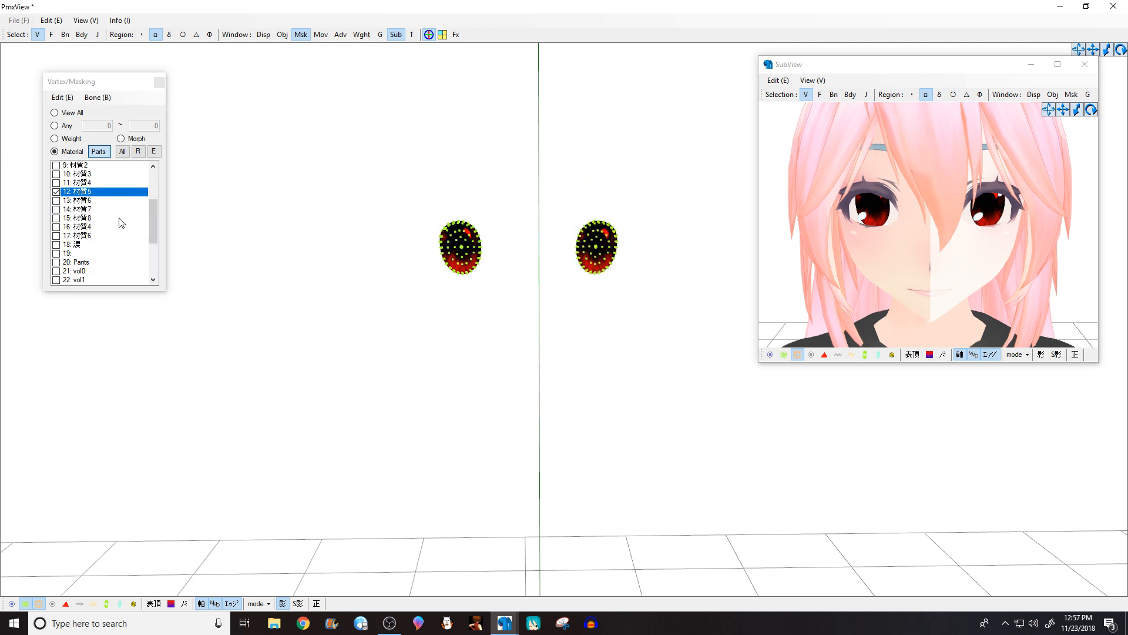
scroll(71, 187, "up", 1)
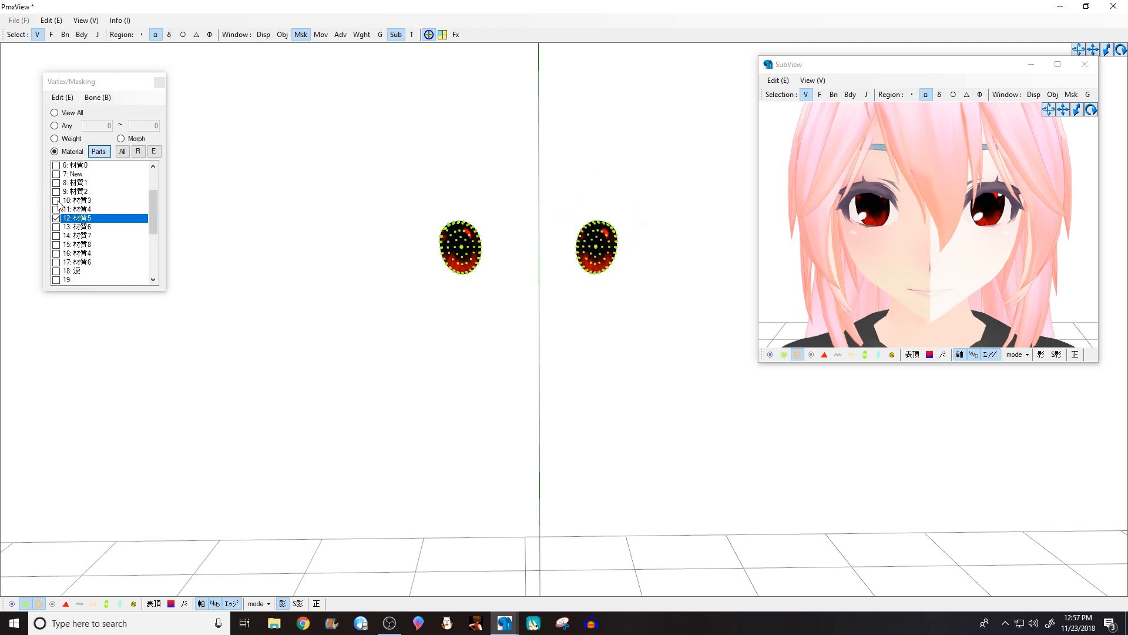
right_click(95, 216)
left_click(166, 314)
left_click(79, 217)
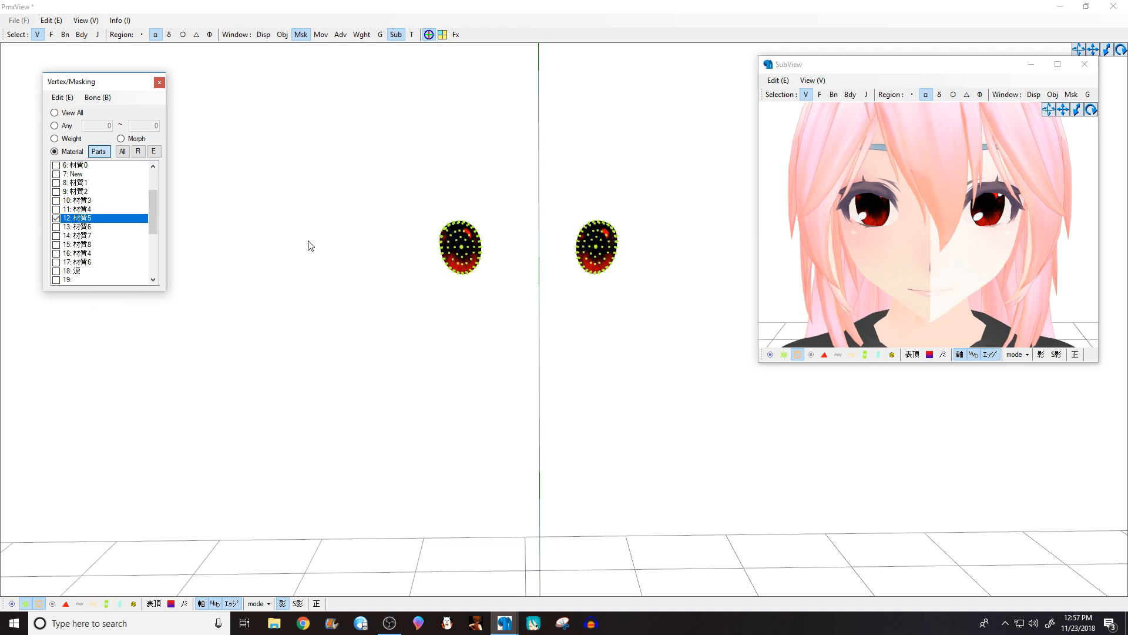
Step: Select the vertices of the character's left iris and split them from 材質5 into a new material
left_click_drag(548, 205, 614, 283)
right_click(107, 216)
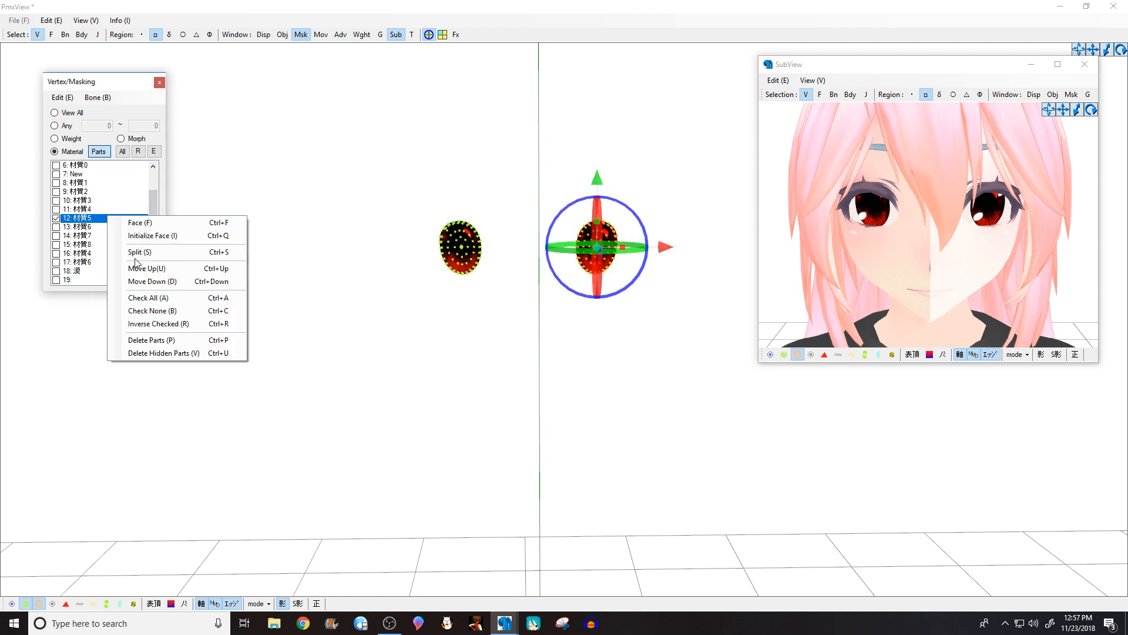
left_click(138, 252)
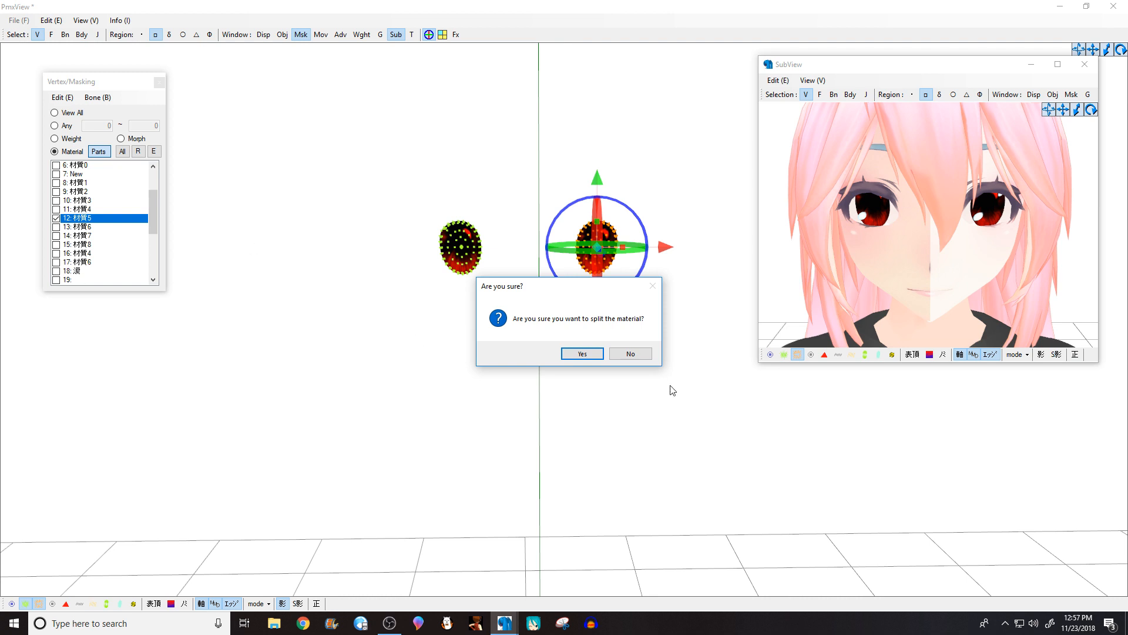
left_click(581, 353)
Step: Show all materials in the vertex mask and hide the vertex display
right_click(96, 200)
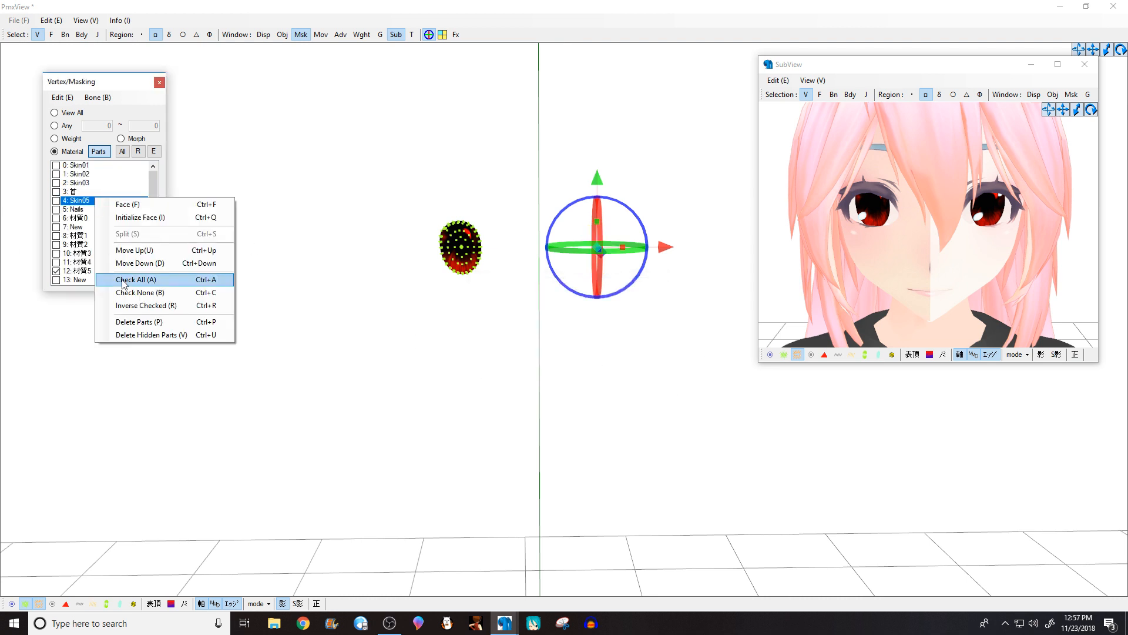
left_click(136, 280)
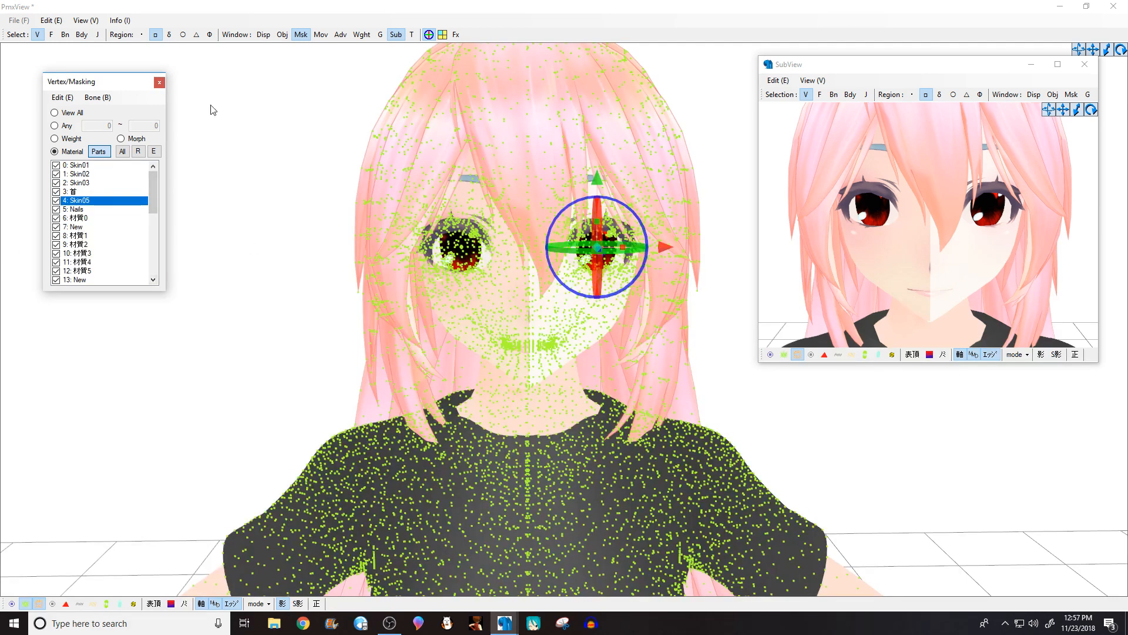
left_click(26, 604)
Step: Close the face texture view and open the texture of the new iris material 13 (New) in Pmx Editor
left_click(505, 623)
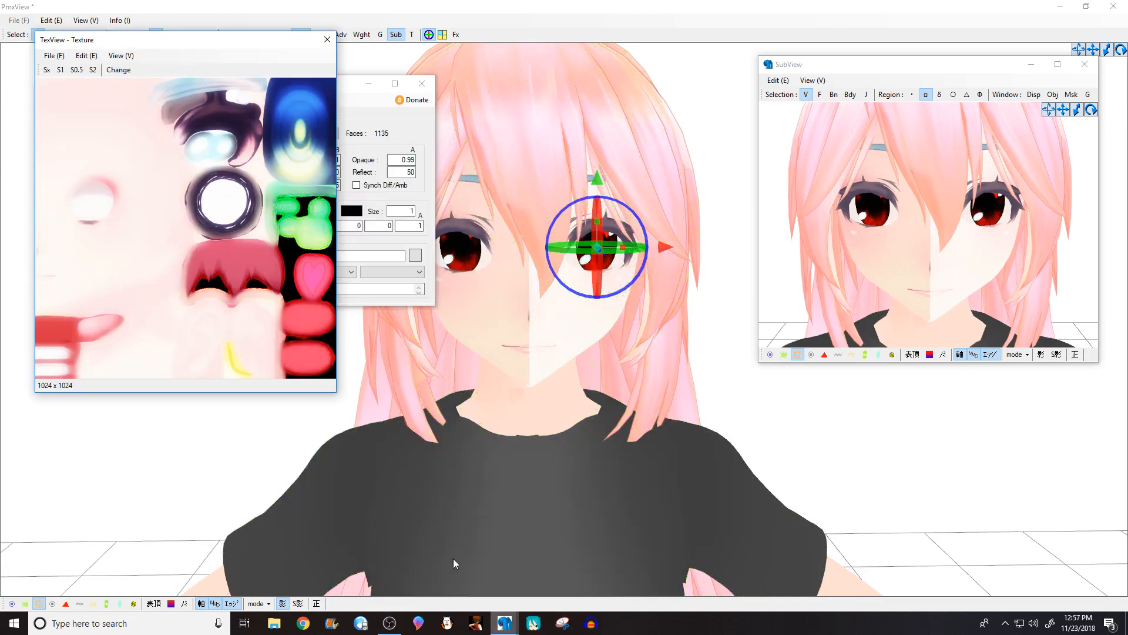
left_click(321, 40)
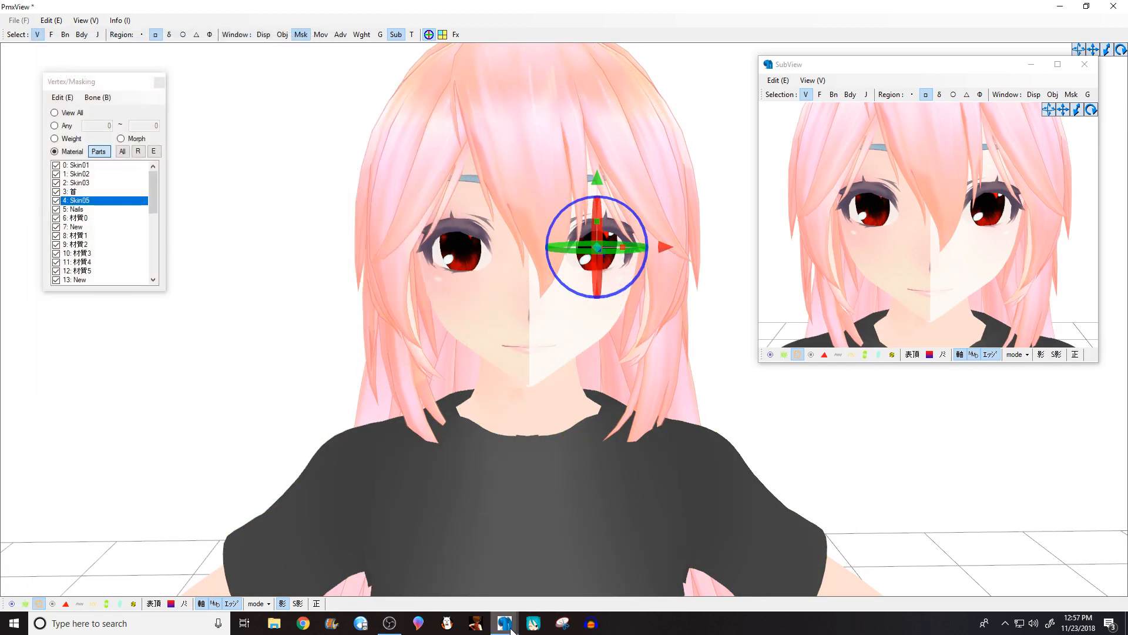
left_click(509, 623)
left_click(455, 572)
scroll(126, 242, "down", 1)
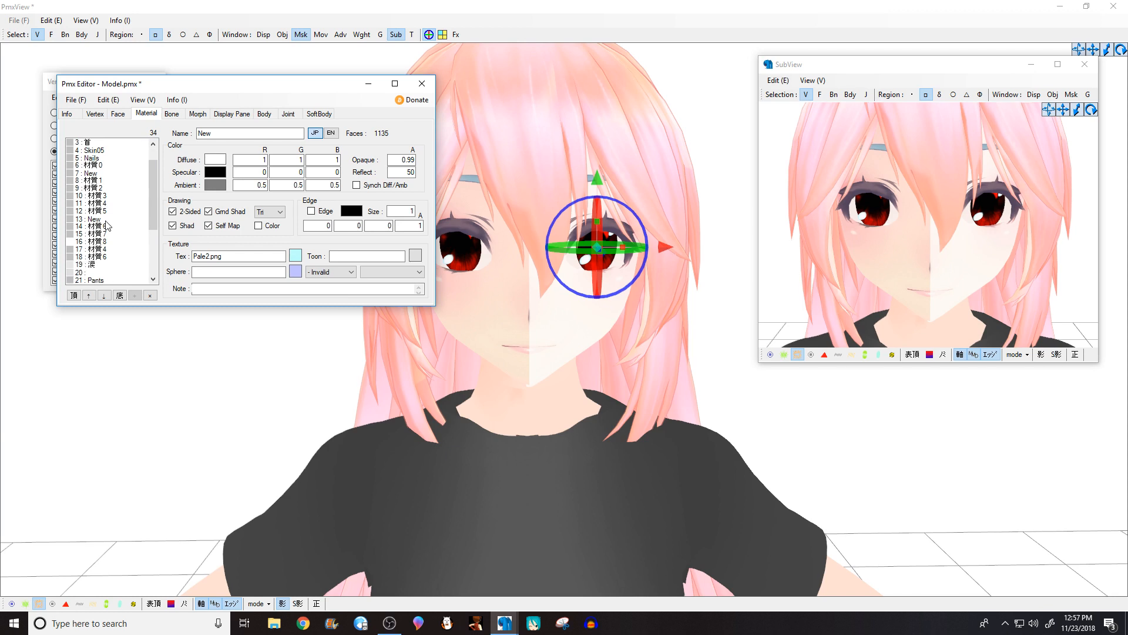
left_click(105, 219)
left_click(295, 256)
Step: Try TDA Eye Edit Green as the texture of the new iris material 13 (New)
left_click(50, 53)
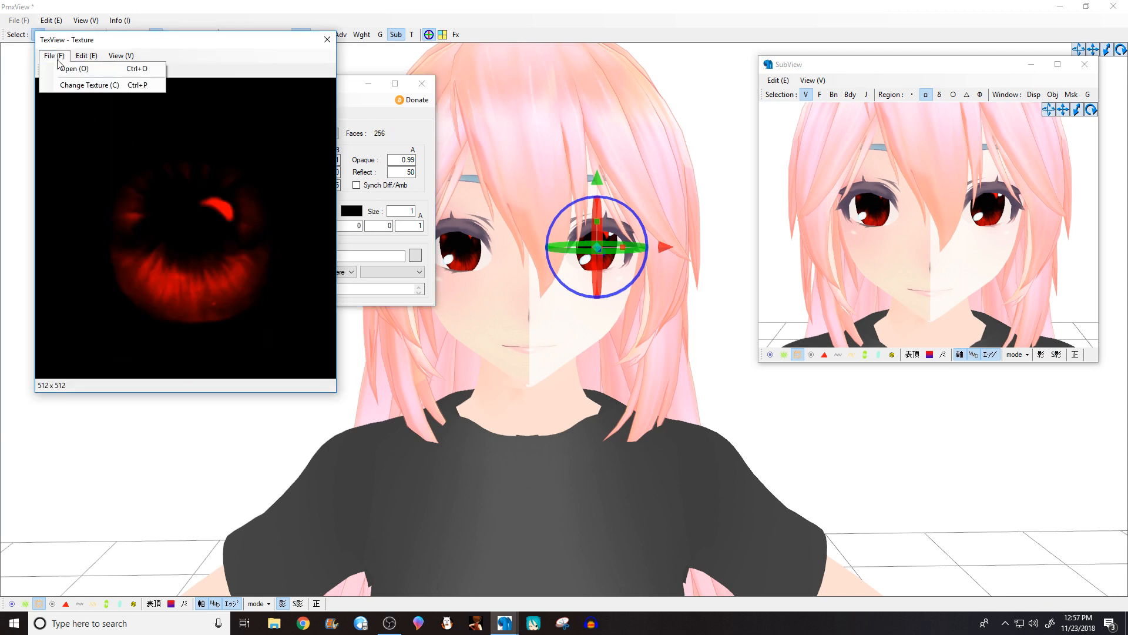
left_click(94, 82)
double_click(511, 160)
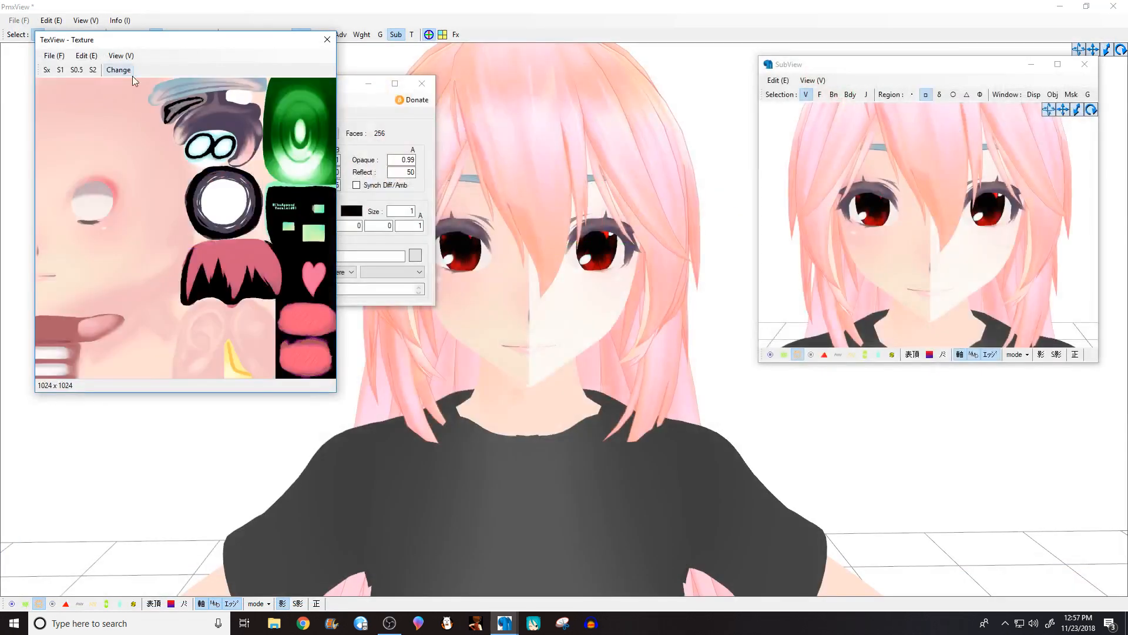
left_click(597, 353)
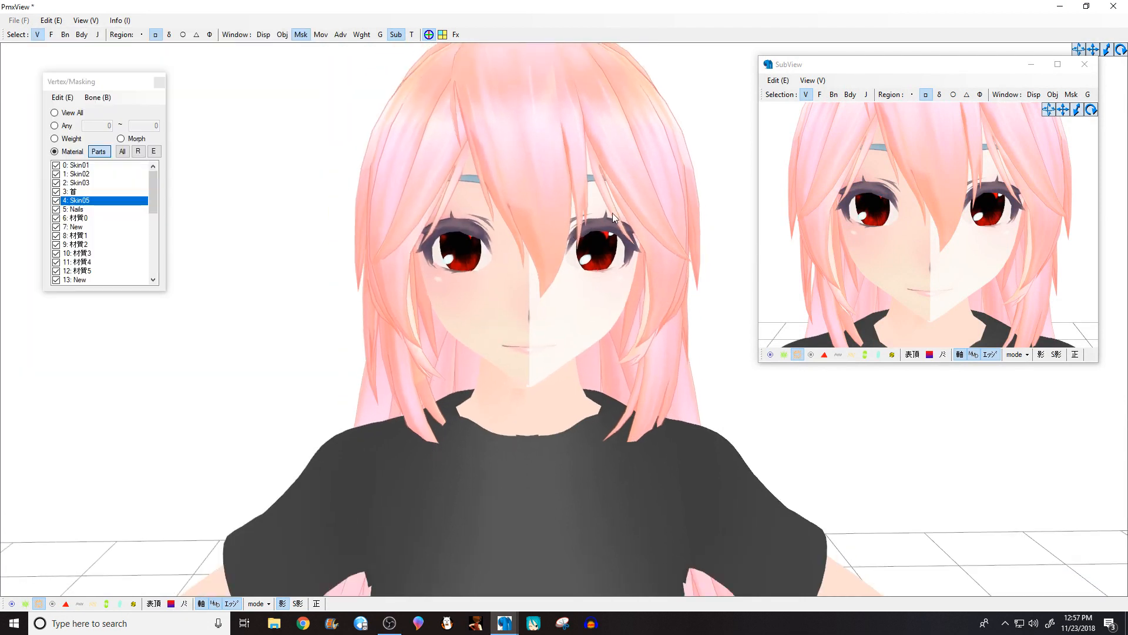
mouse_move(504, 622)
left_click(461, 582)
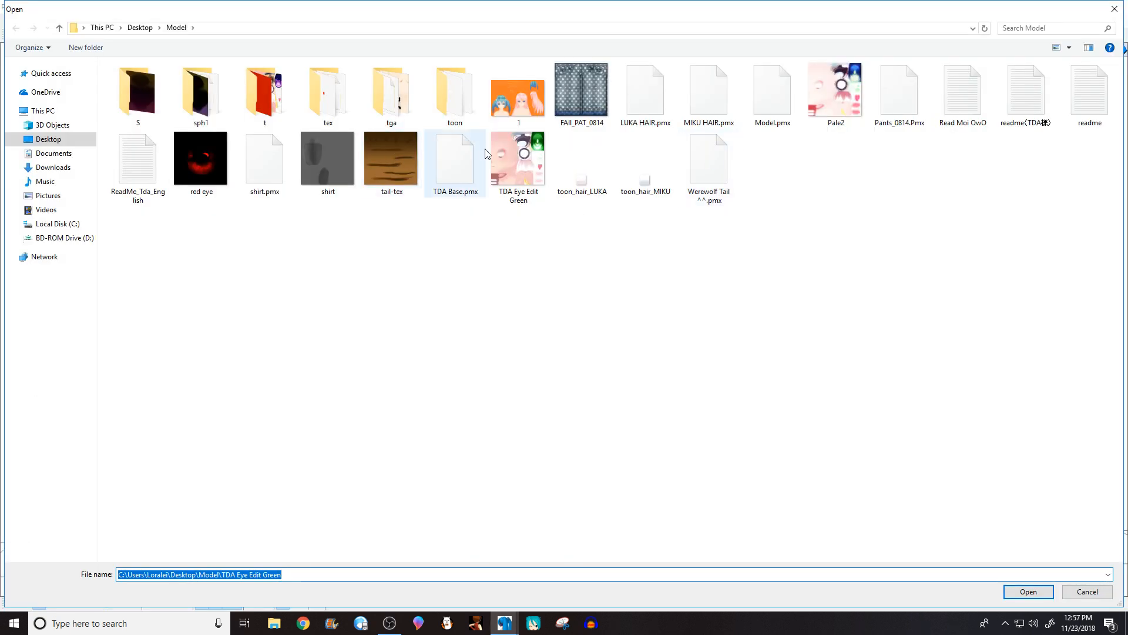
double_click(458, 160)
left_click(596, 353)
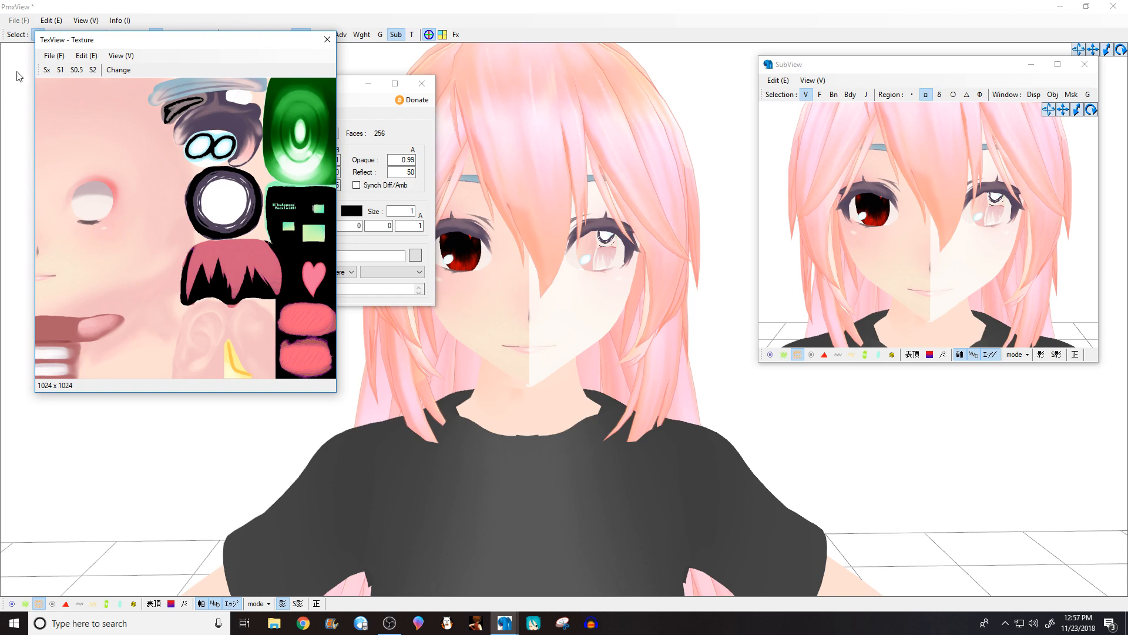
left_click(55, 57)
left_click(79, 69)
double_click(513, 163)
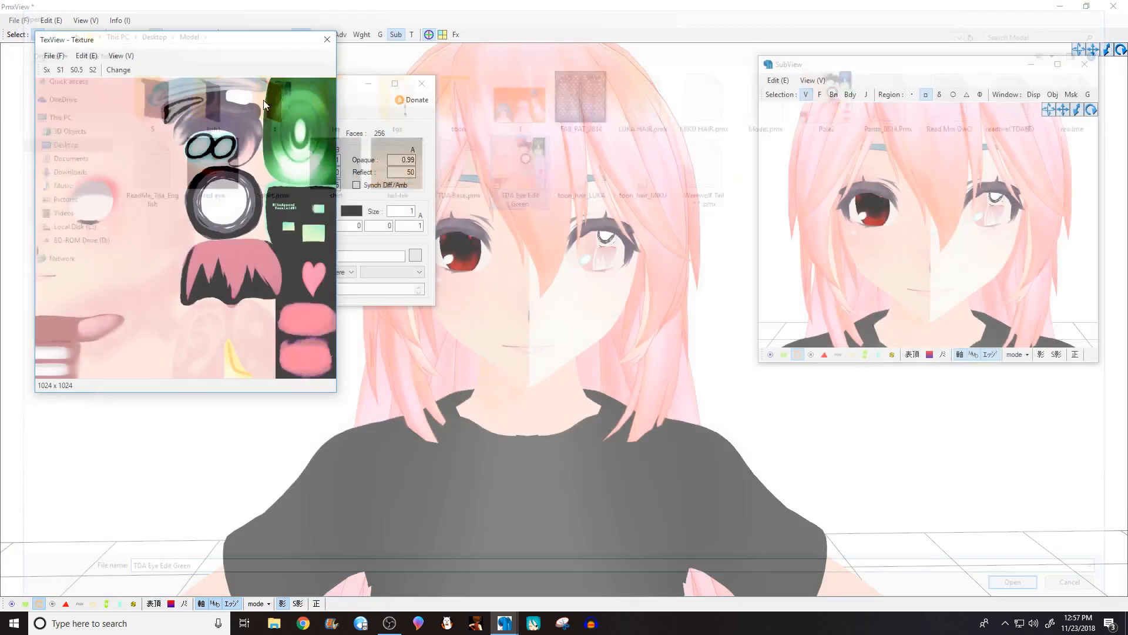
Step: Set the texture of the new iris material 13 (New) back to red eye
left_click(54, 57)
left_click(79, 69)
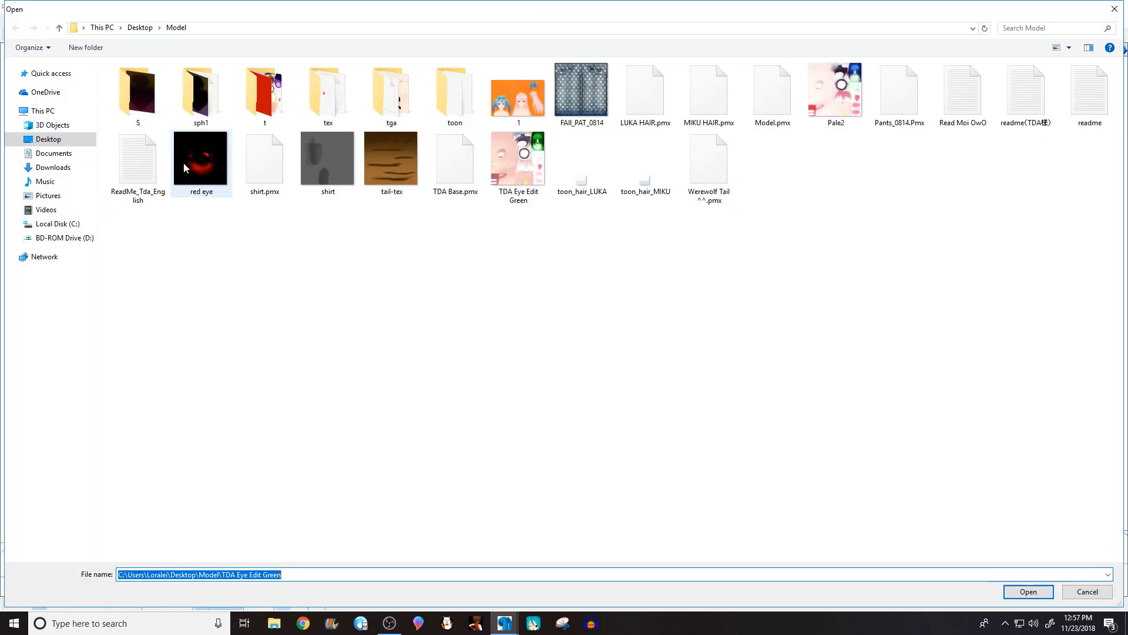
double_click(184, 168)
left_click(594, 352)
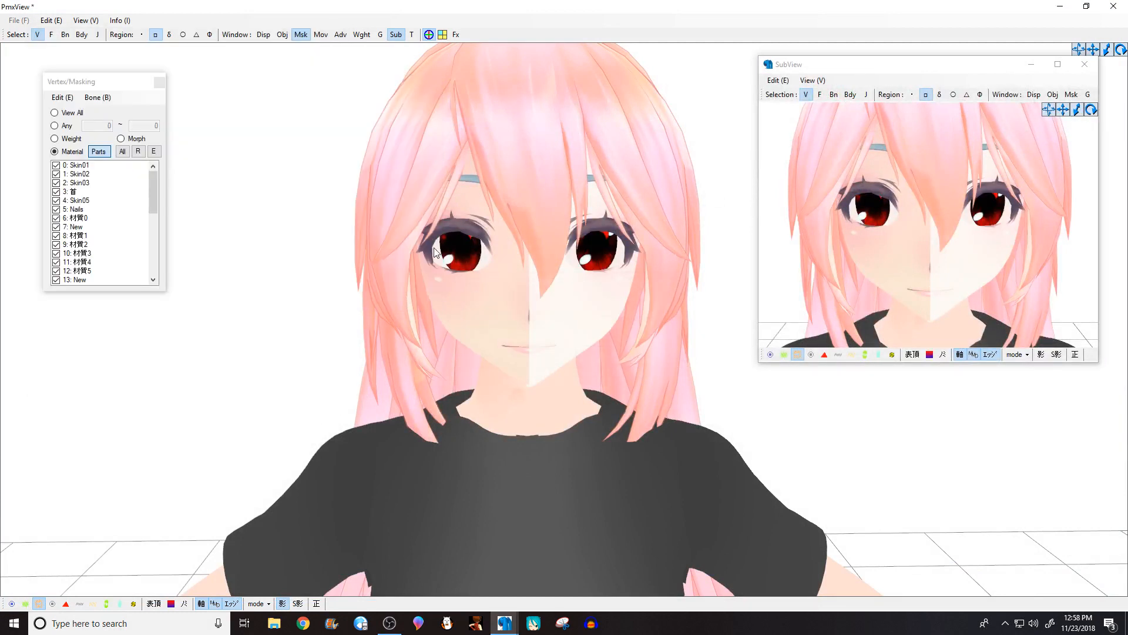
Step: Examine the whole model from head to feet, from the front and at a slight angle
scroll(434, 253, "down", 5)
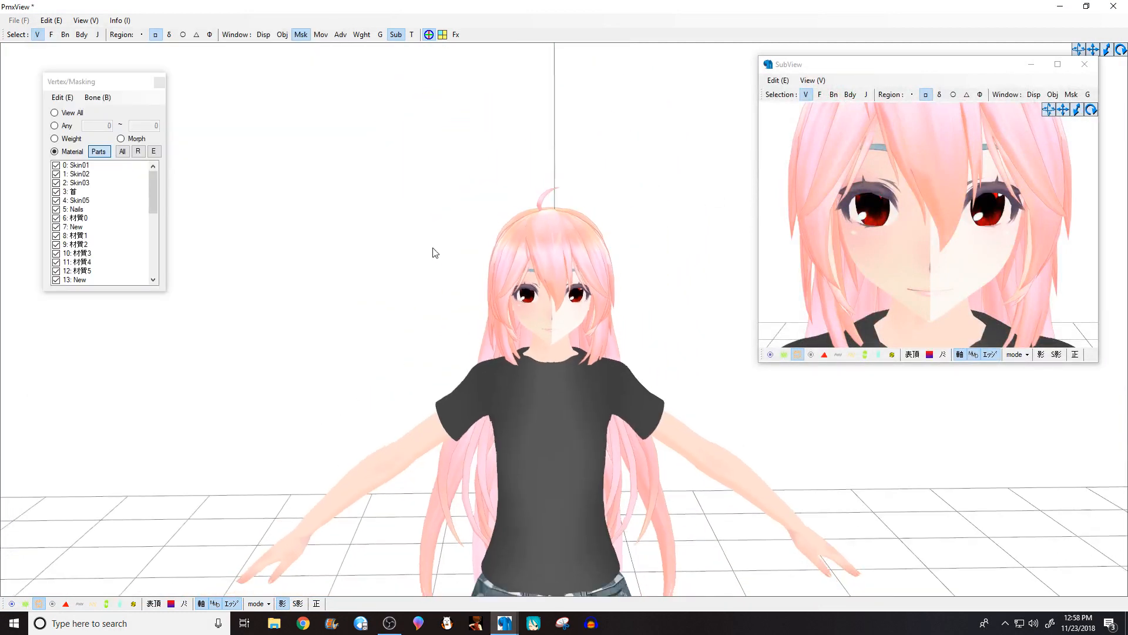
middle_click_drag(432, 248, 438, 209)
scroll(439, 211, "down", 6)
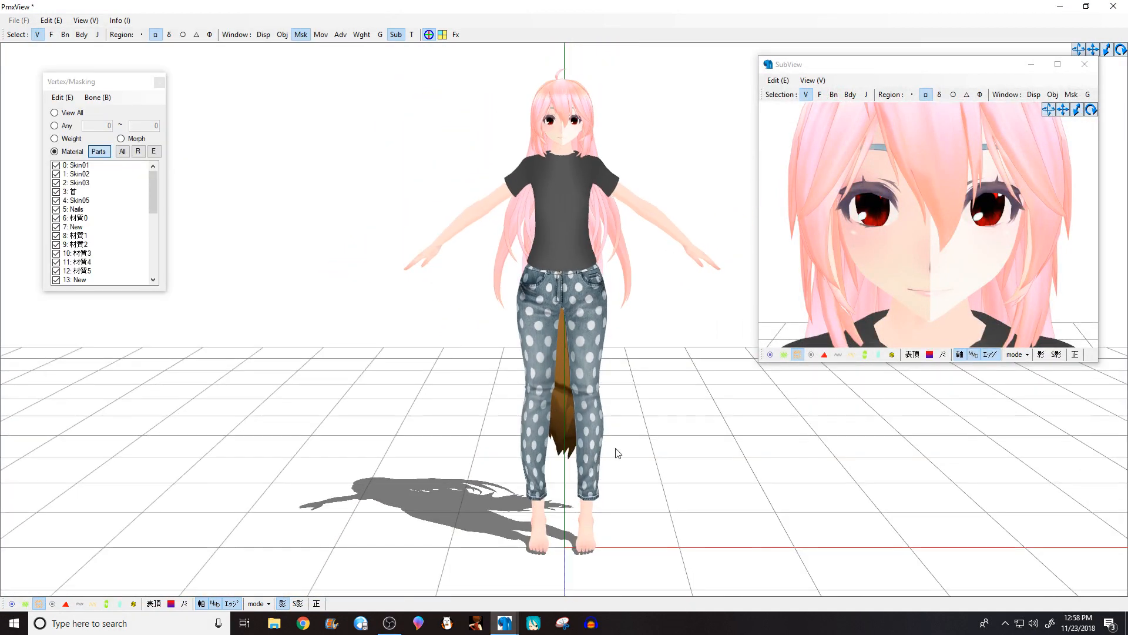
right_click_drag(615, 453, 575, 446)
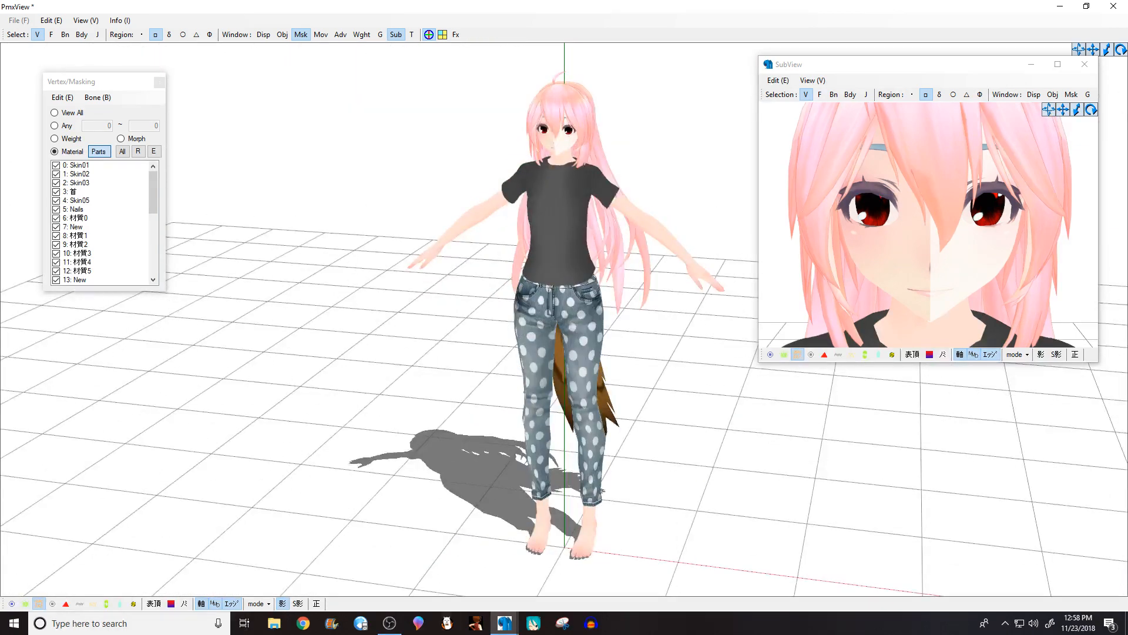